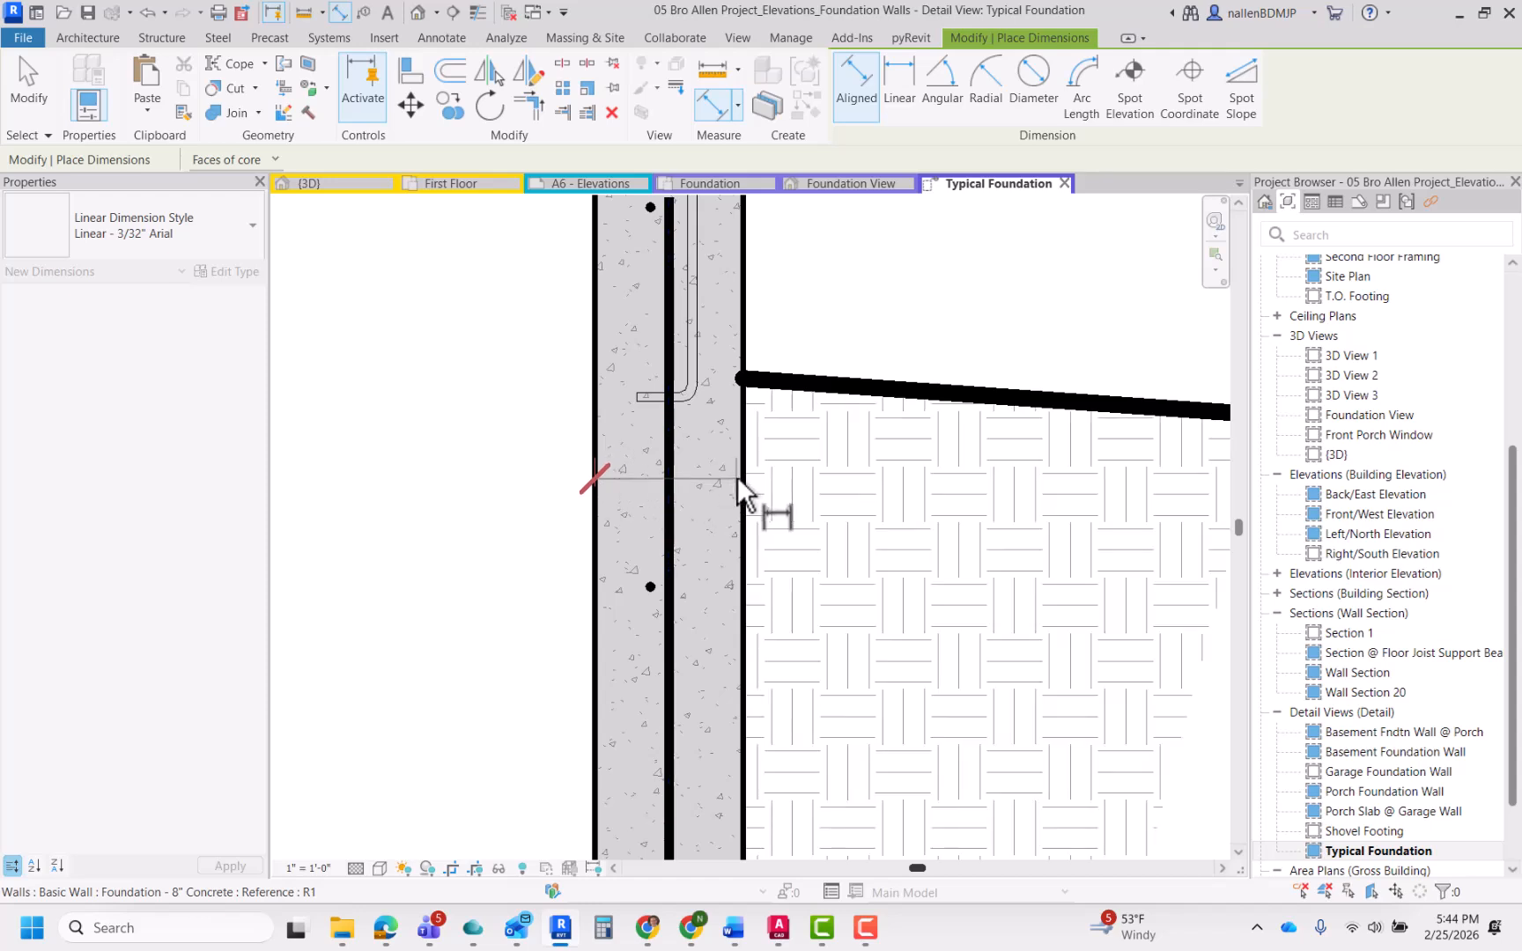
# Step: Dimension the foundation wall's thickness between its two faces, placing the dimension below the anchor bolt
pyautogui.click(740, 500)
pyautogui.scroll(-2, 652, 519)
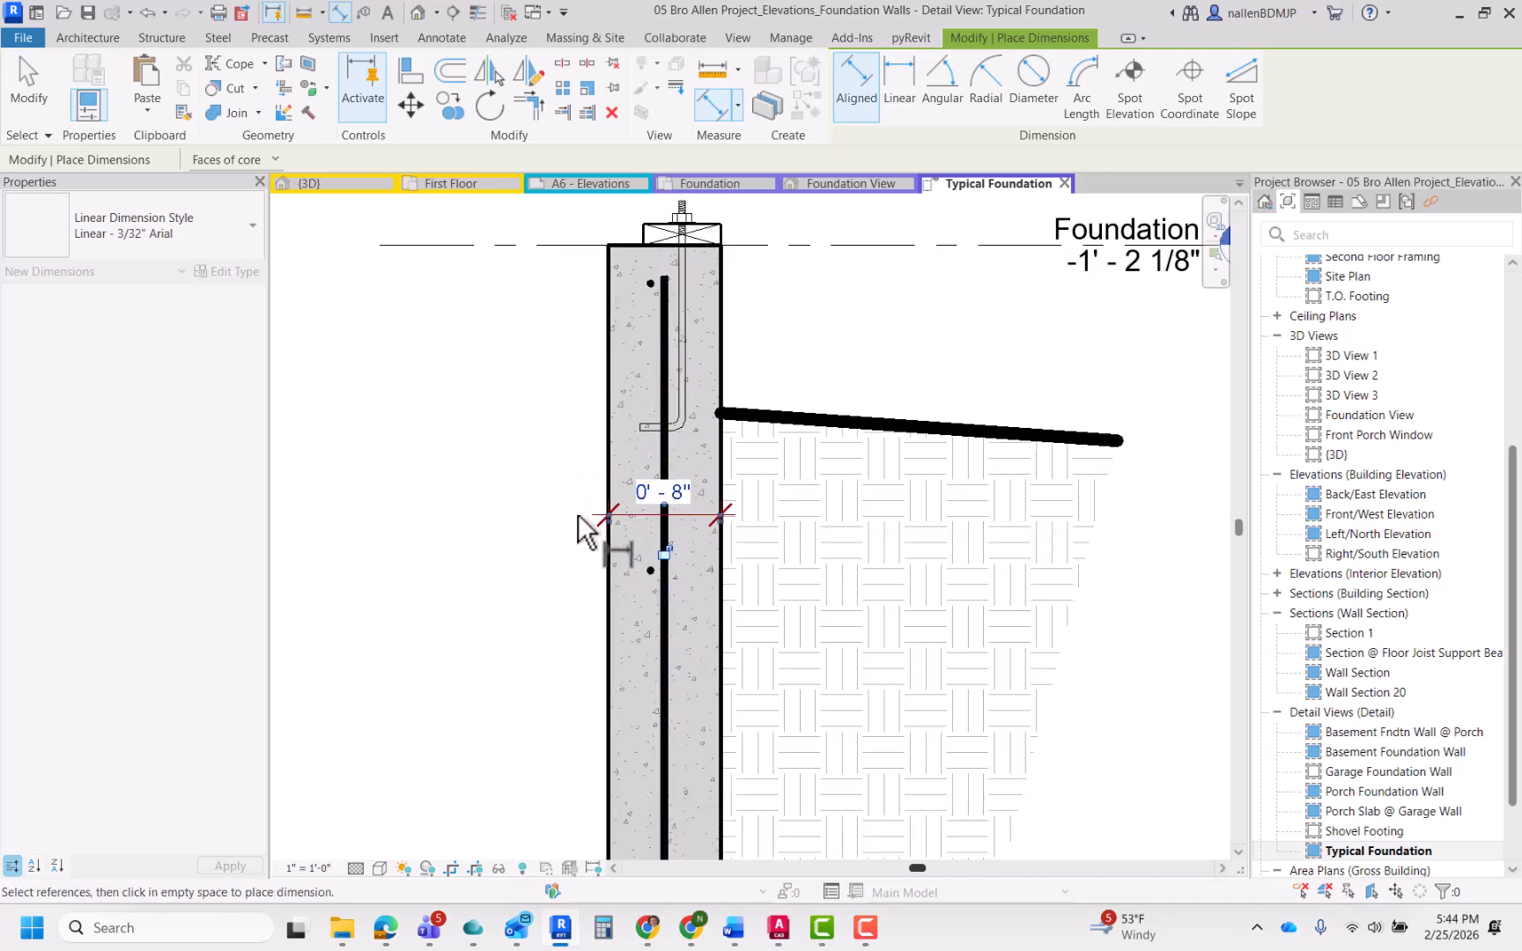
pyautogui.click(577, 513)
# Step: Dimension the footing's height from its top to its bottom edge, placing the dimension outside the footing above the gravel
pyautogui.scroll(-3, 564, 546)
pyautogui.scroll(4, 594, 681)
pyautogui.scroll(2, 593, 682)
pyautogui.moveTo(594, 682); pyautogui.dragTo(605, 538, button='middle')
pyautogui.click(620, 498)
pyautogui.click(622, 775)
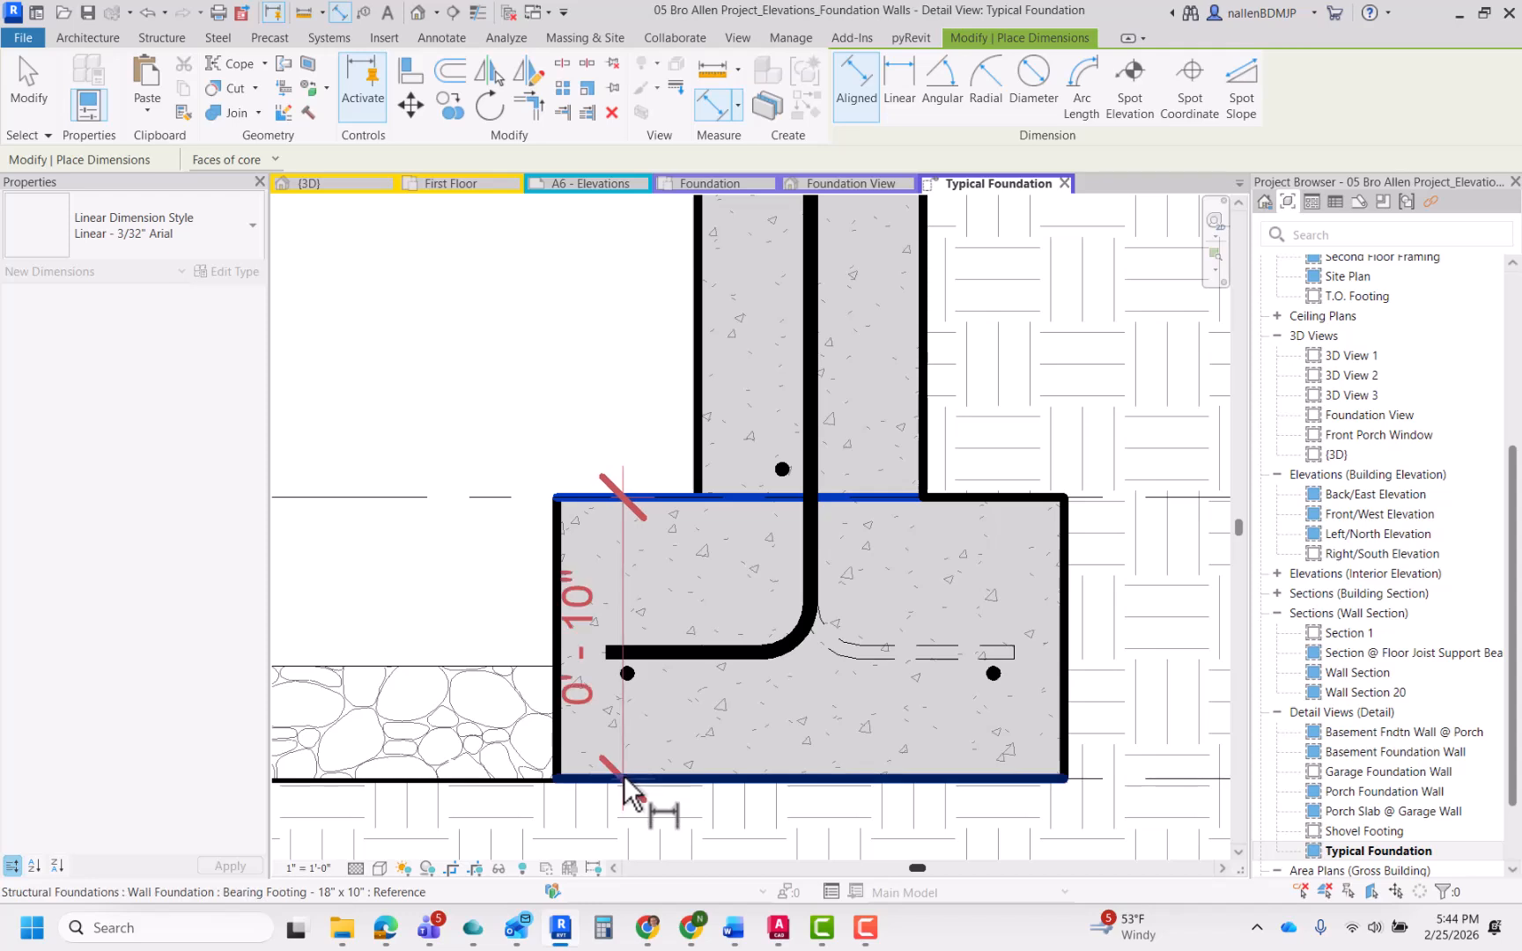
pyautogui.scroll(-2, 619, 757)
pyautogui.click(491, 634)
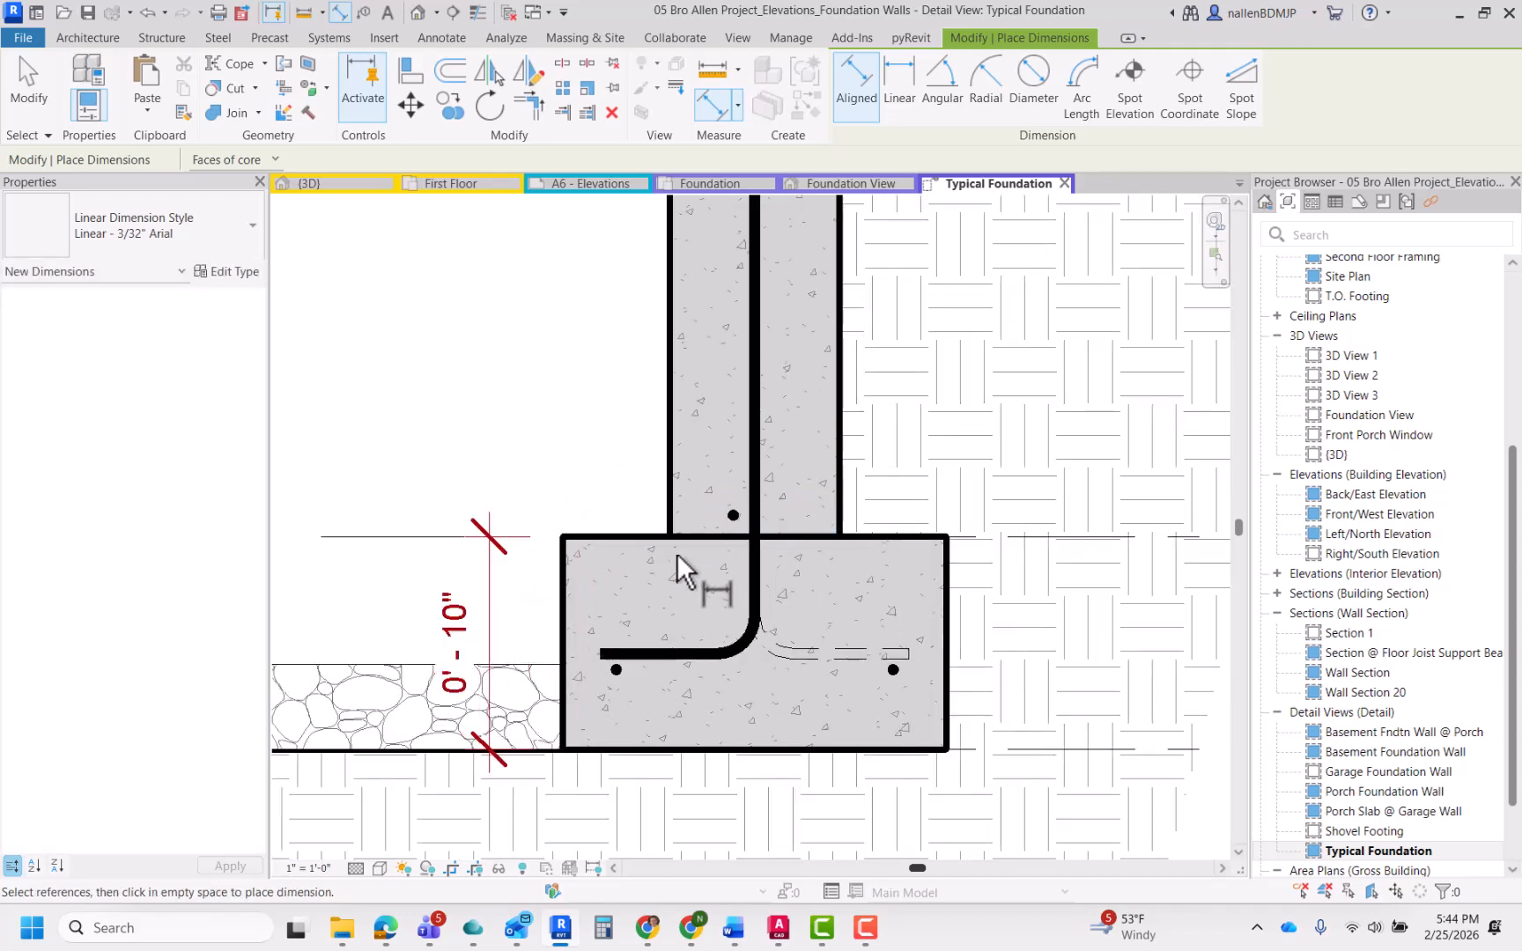
# Step: Dimension the footing's width between its two sides, placing the dimension just above the footing
pyautogui.click(561, 594)
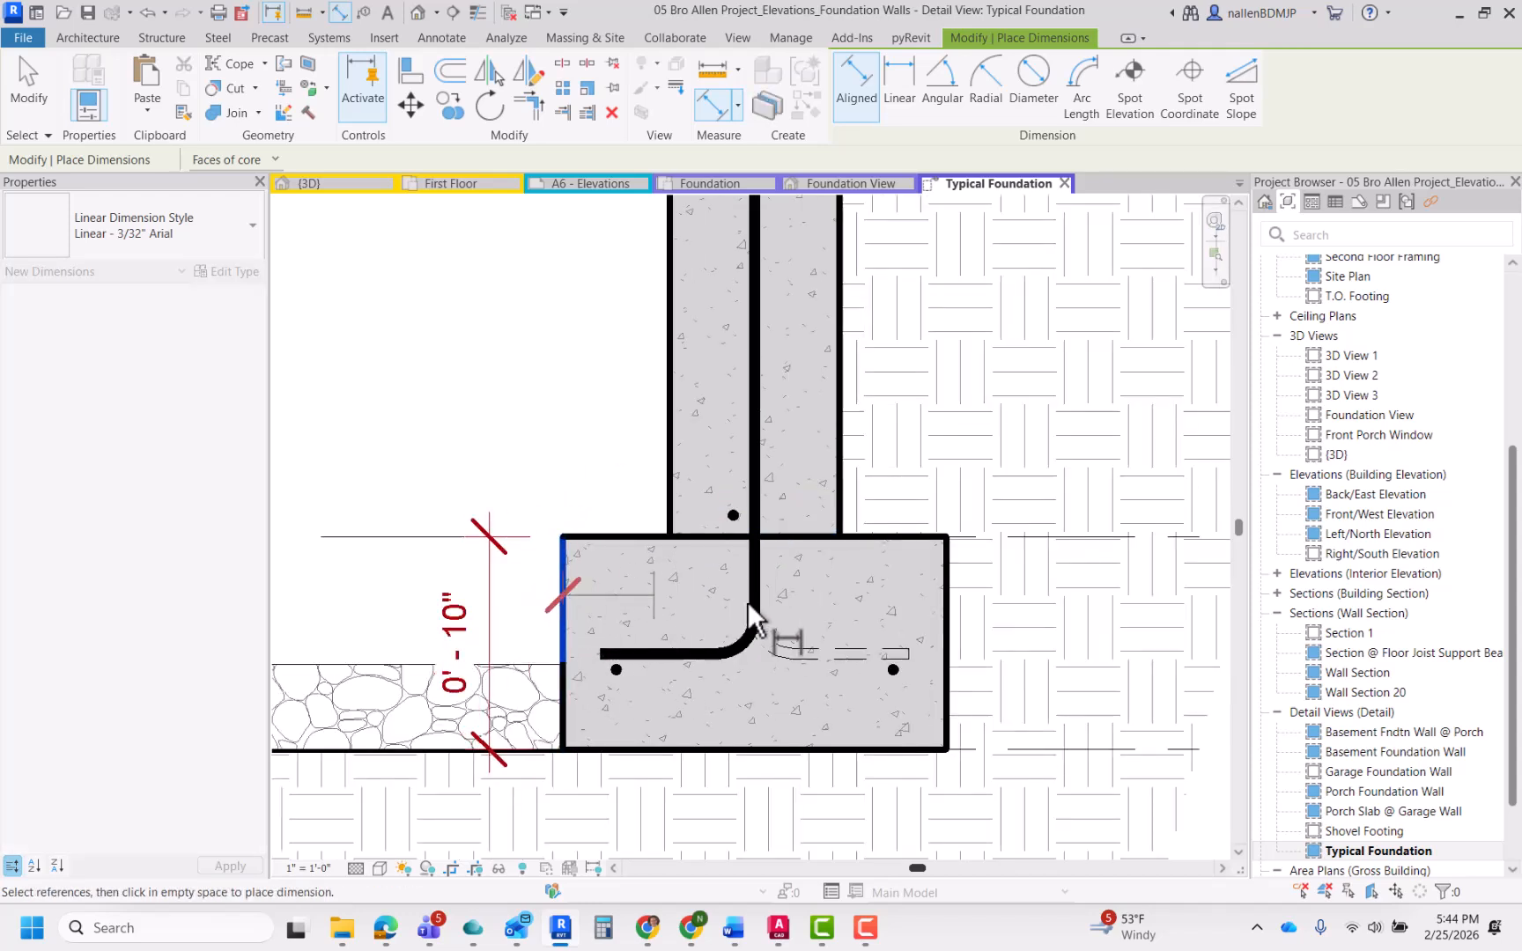
pyautogui.click(947, 602)
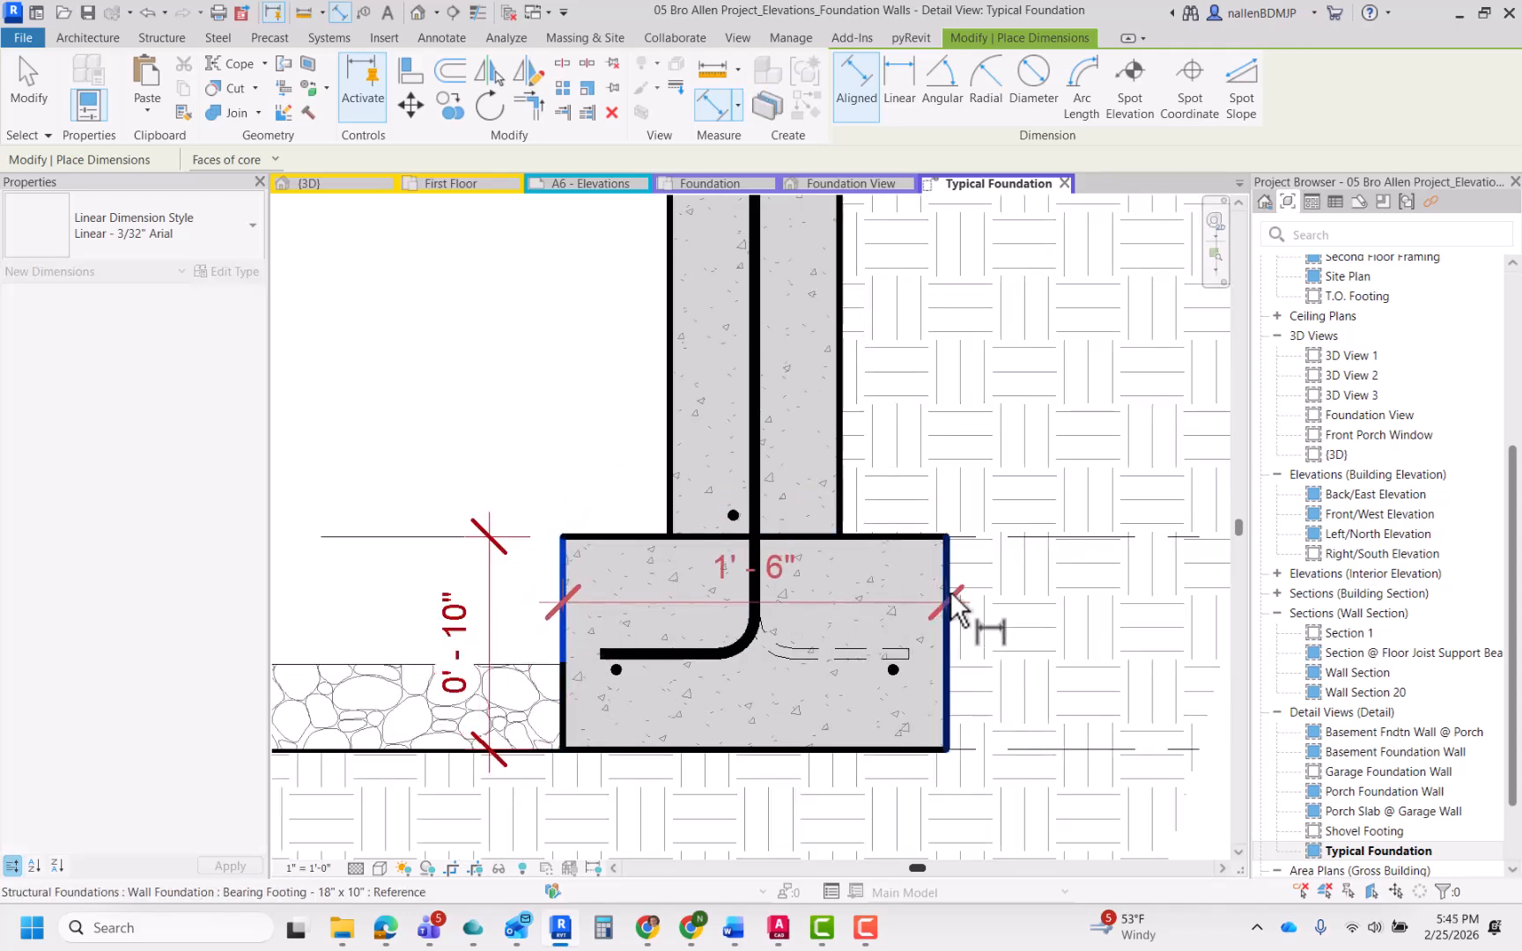
pyautogui.click(923, 463)
pyautogui.press('Escape')
pyautogui.press('Escape')
pyautogui.scroll(-3, 594, 492)
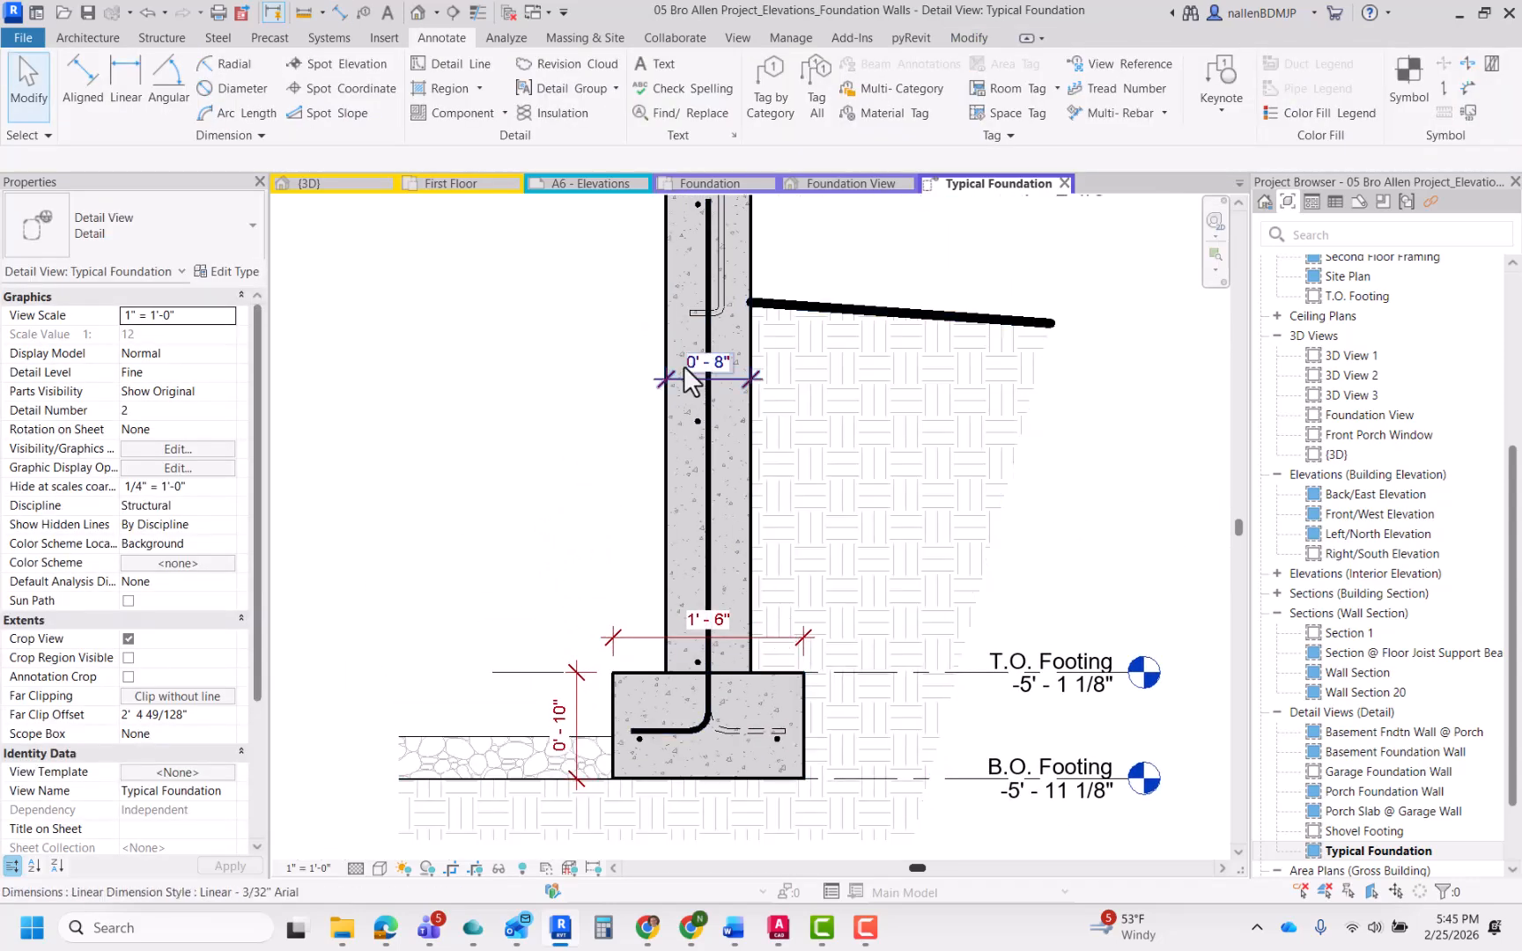
# Step: Edit the footing height dimension's witness lines to add the top of the foundation wall to the same string
pyautogui.moveTo(691, 380); pyautogui.dragTo(709, 505, button='middle')
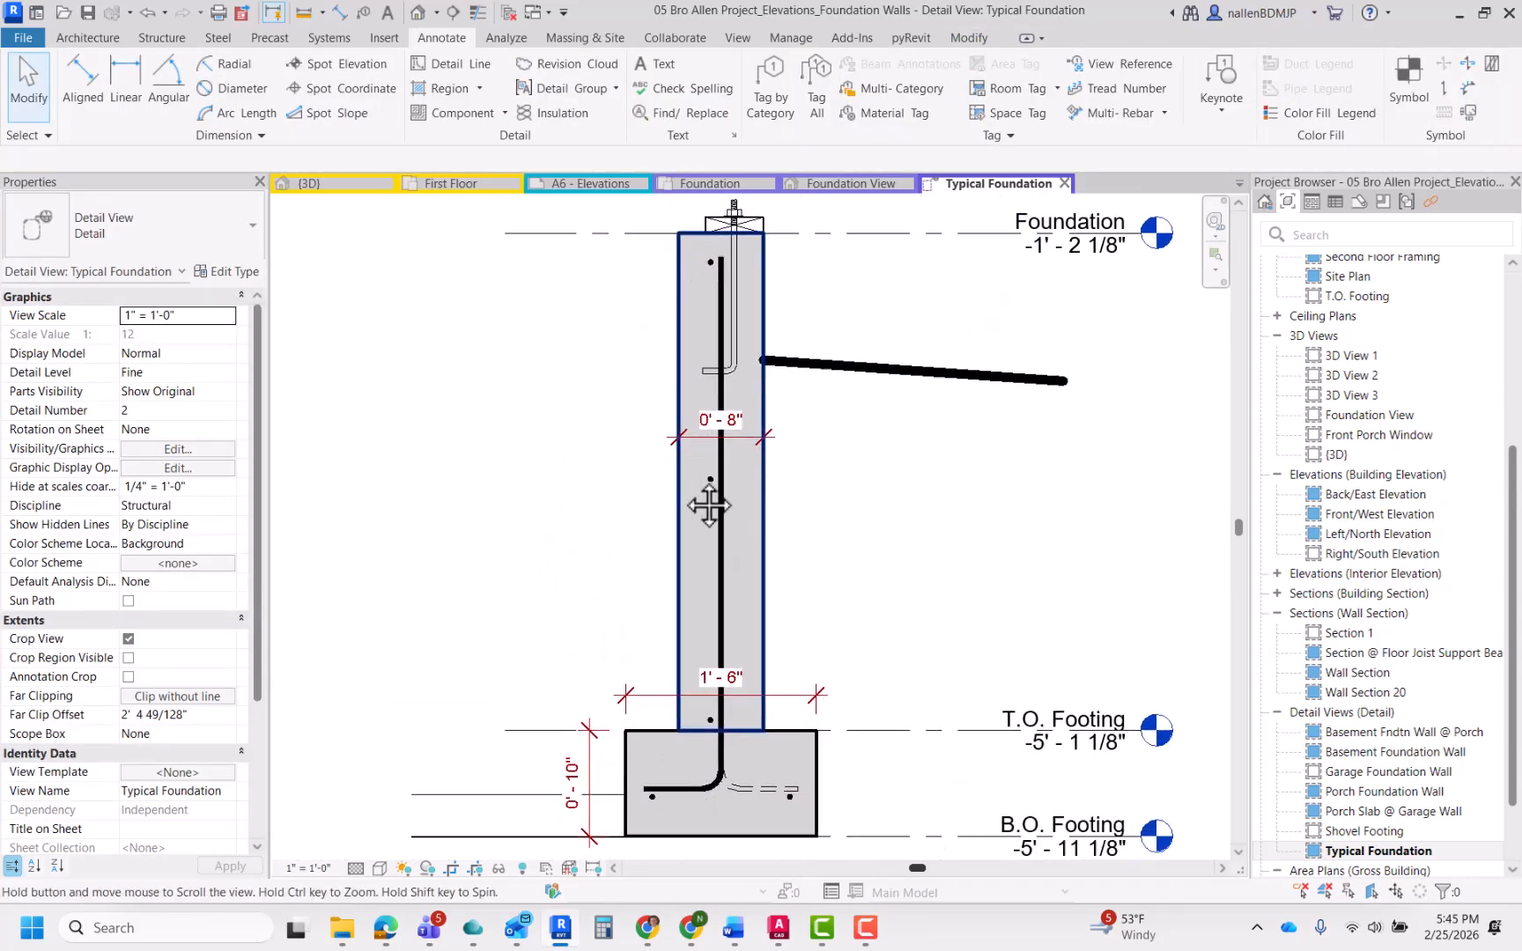
pyautogui.click(581, 764)
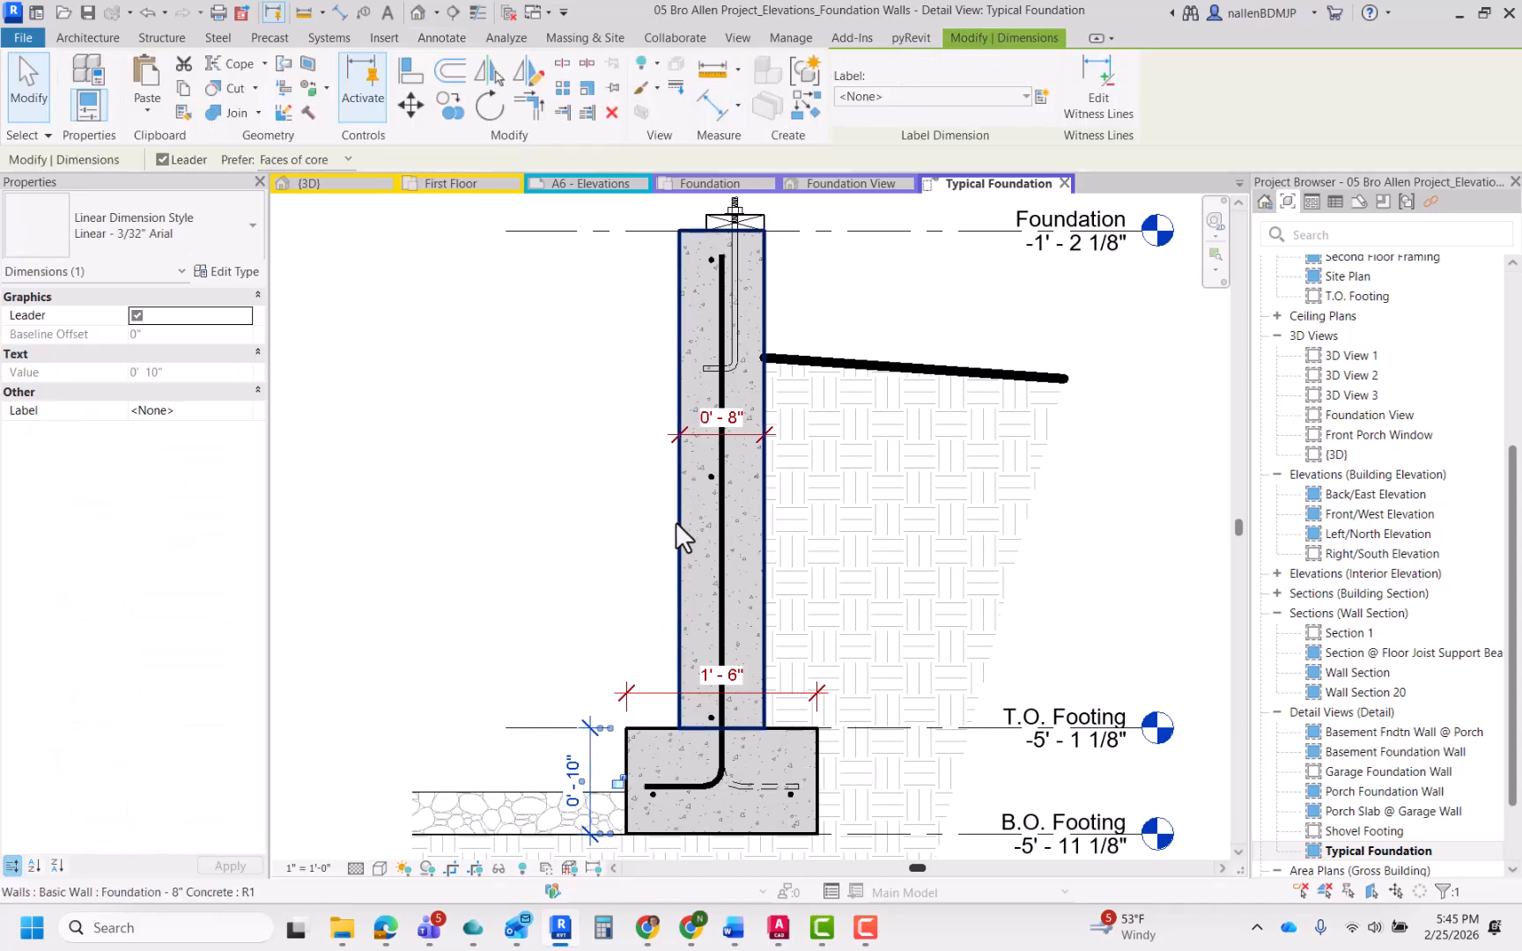
pyautogui.press('Escape')
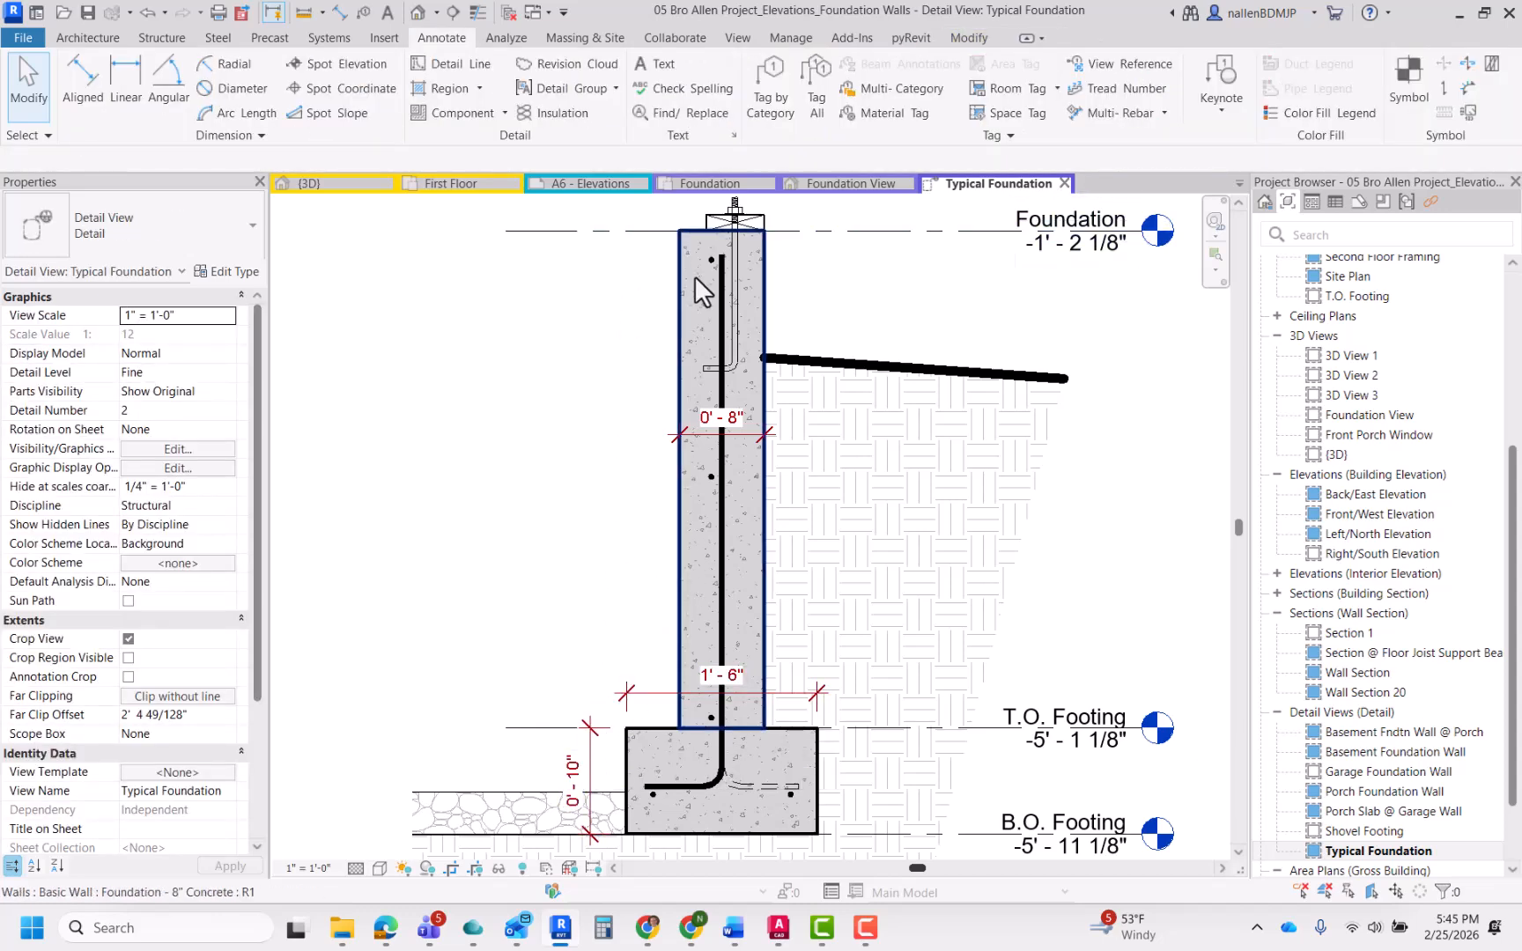
pyautogui.click(606, 772)
pyautogui.click(1102, 74)
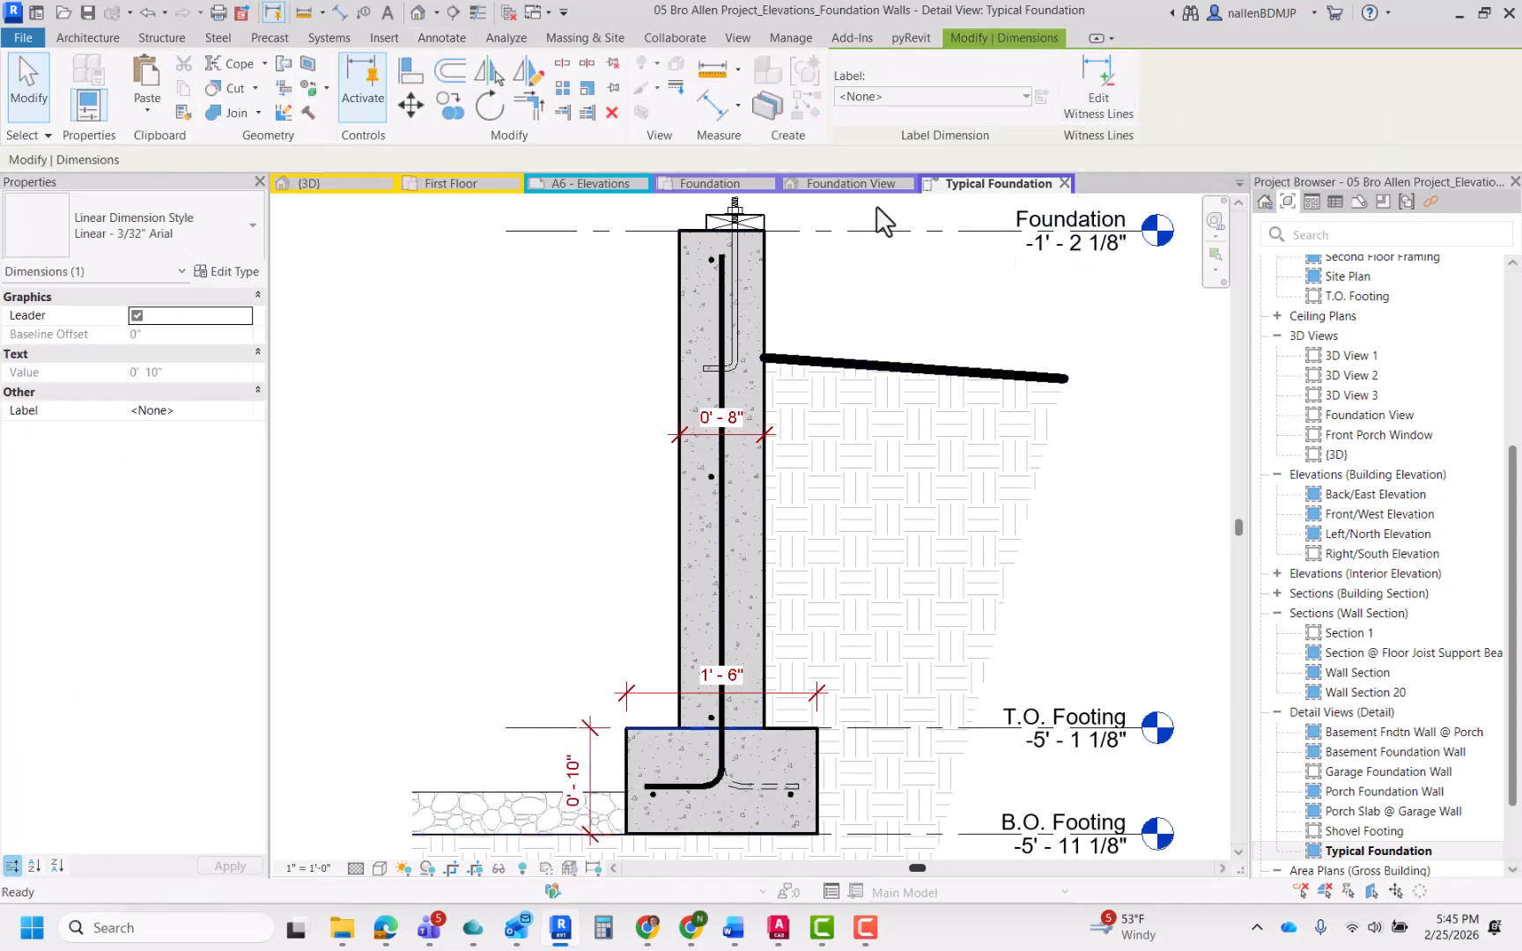
pyautogui.click(645, 245)
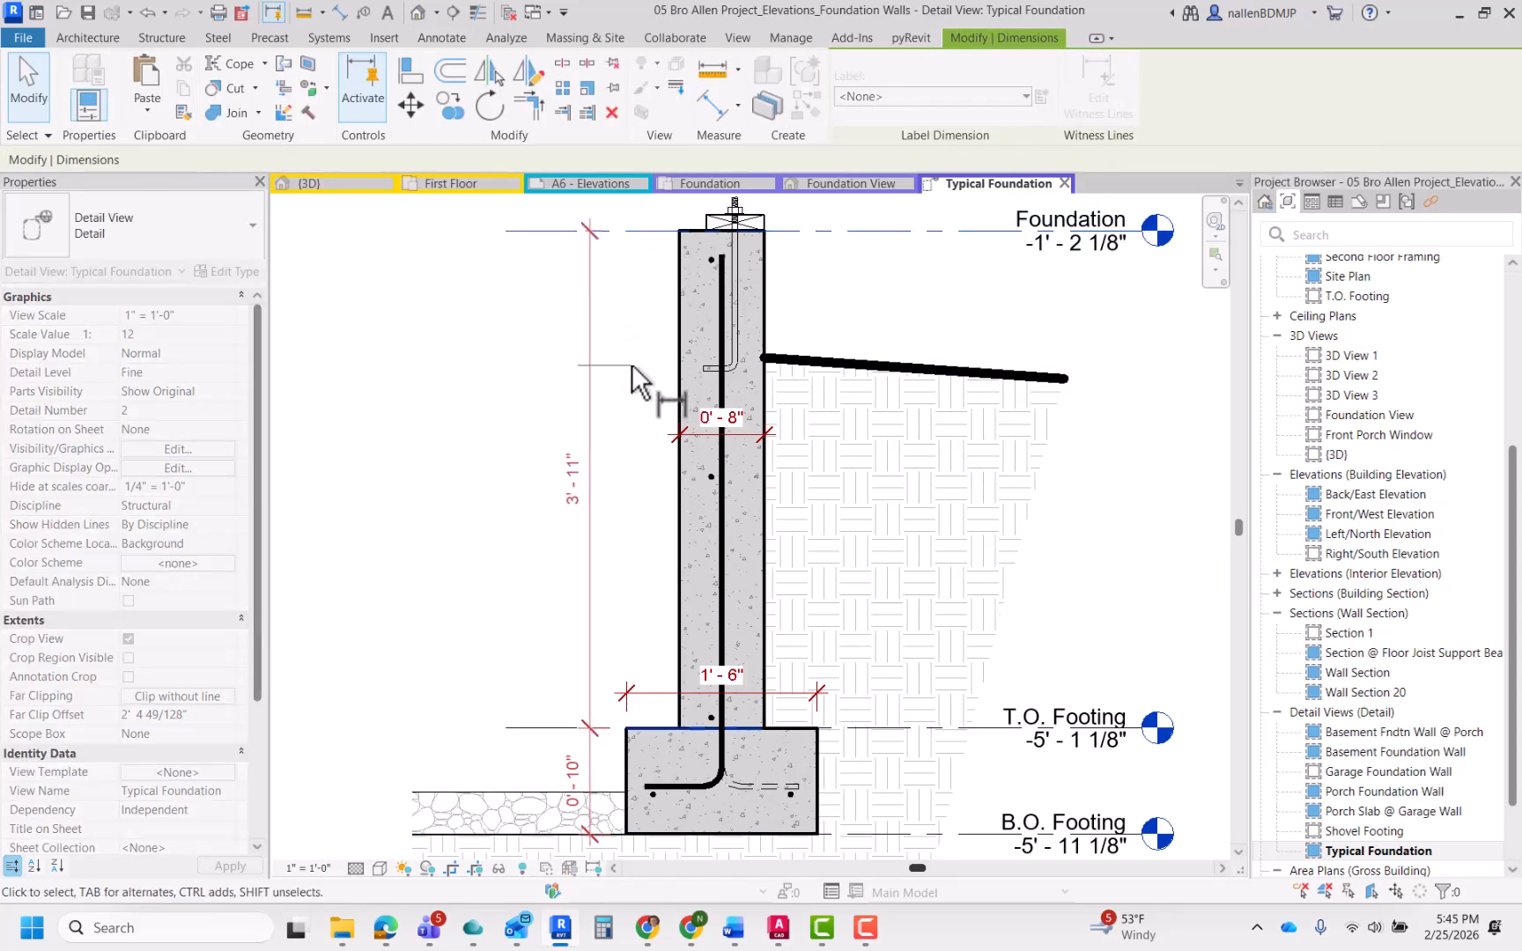
pyautogui.click(630, 375)
pyautogui.scroll(-1, 625, 519)
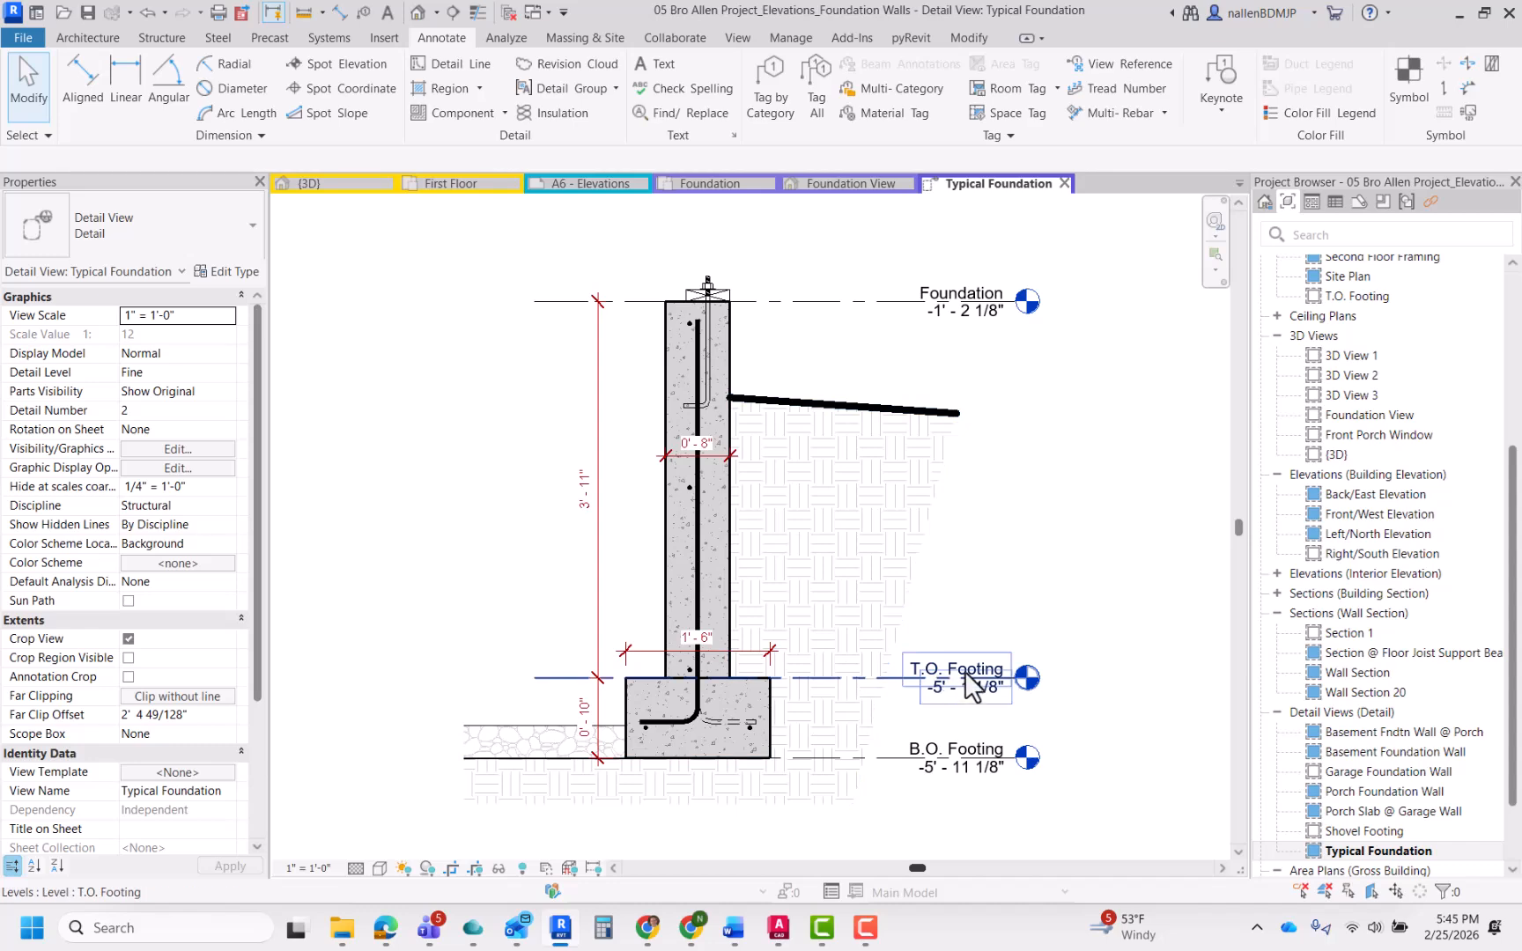
pyautogui.click(932, 677)
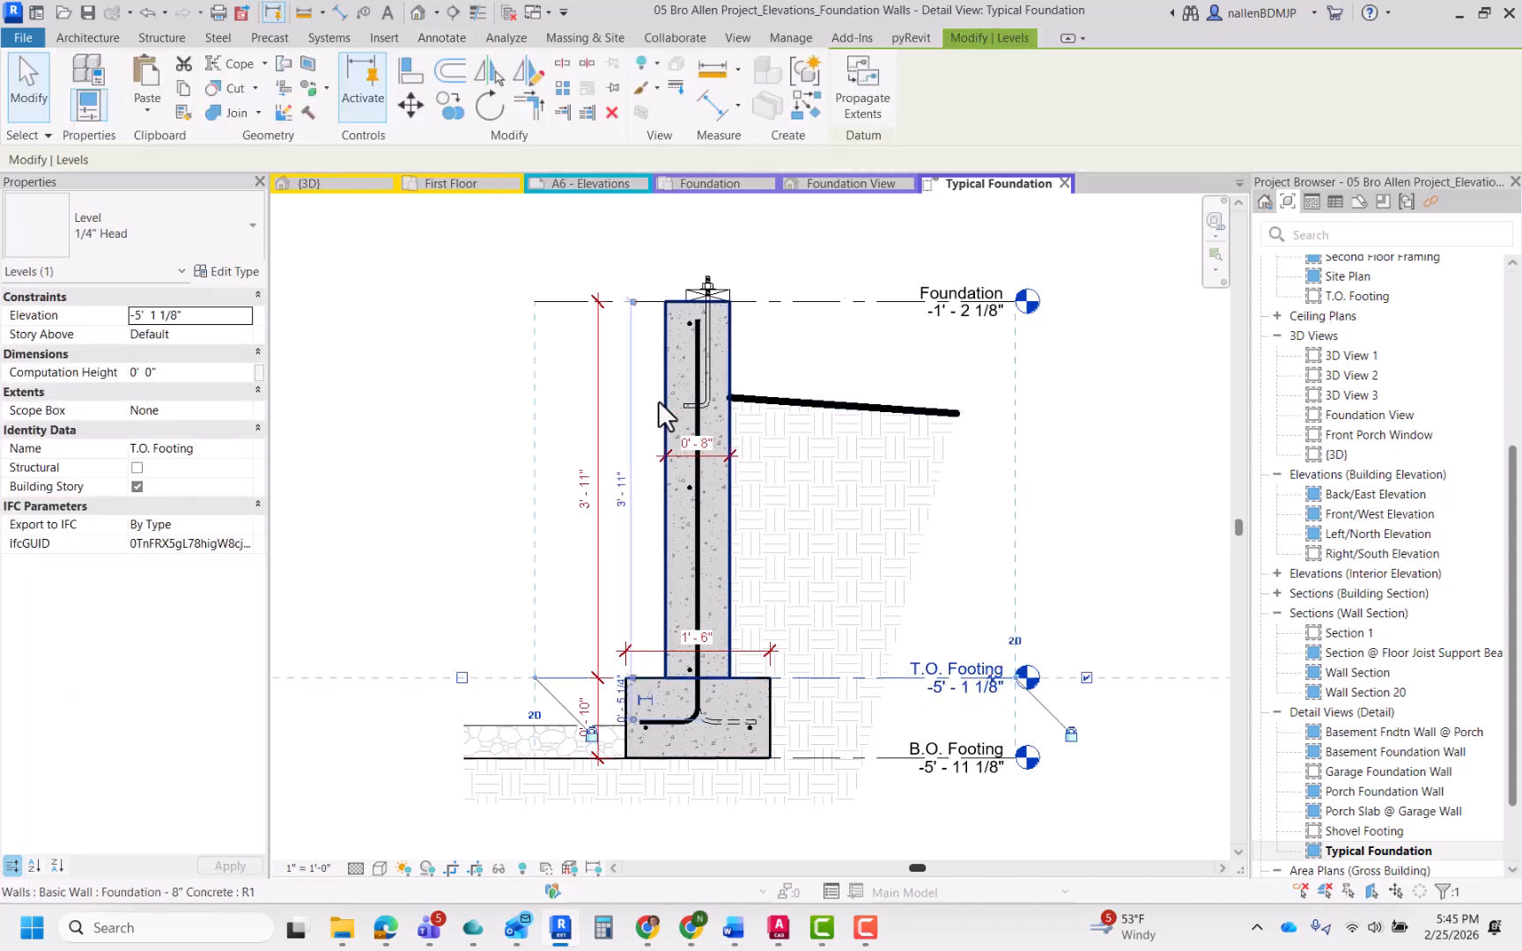
pyautogui.click(486, 446)
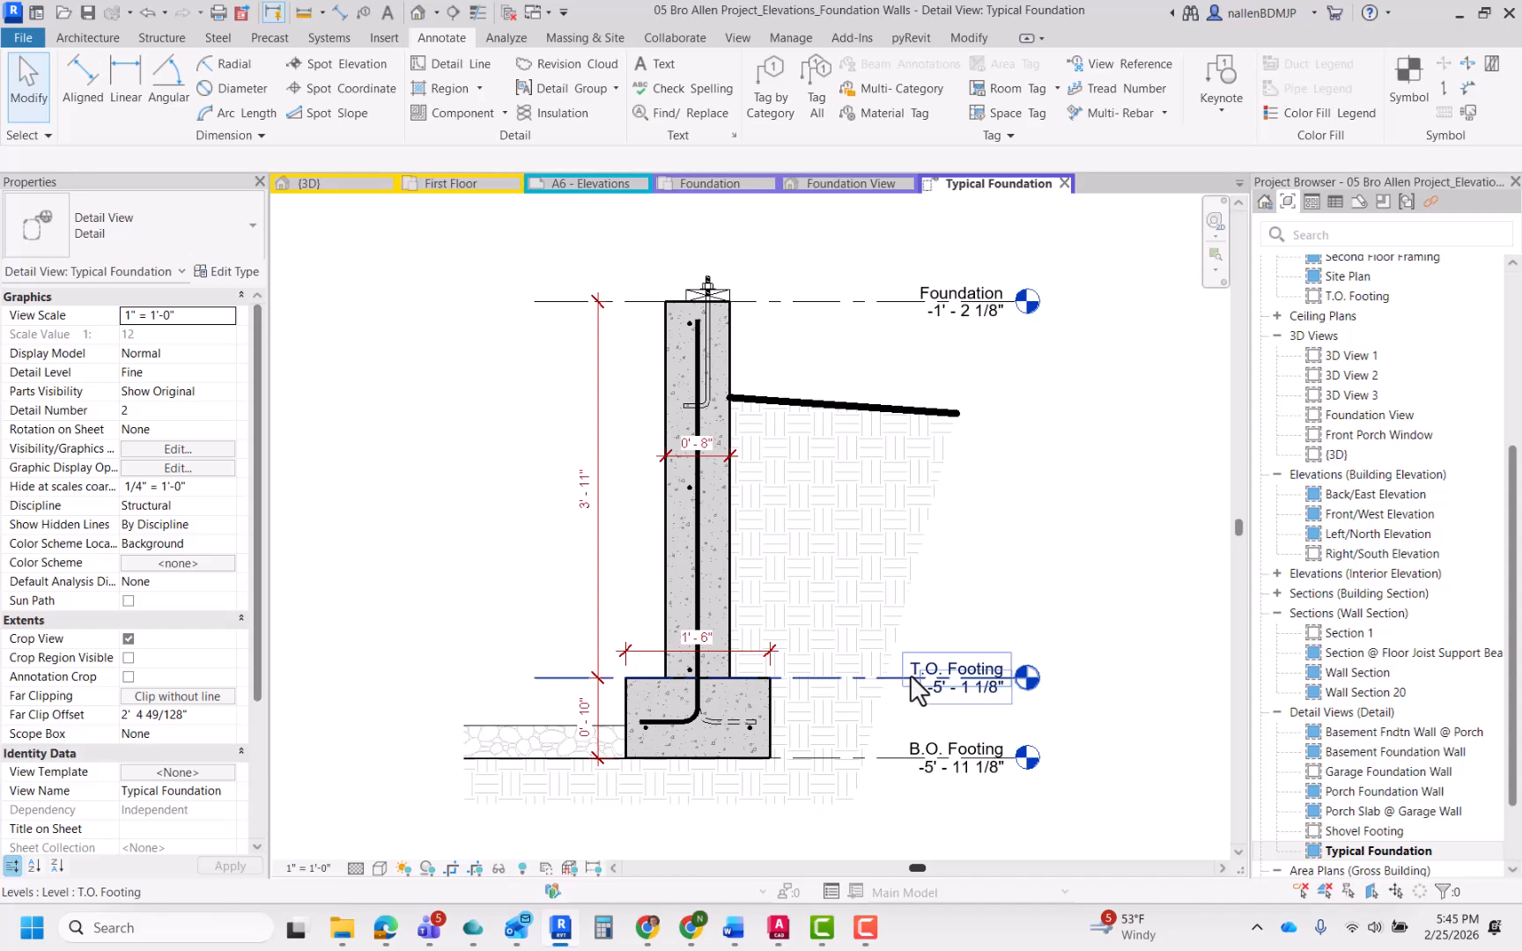
pyautogui.scroll(1, 597, 506)
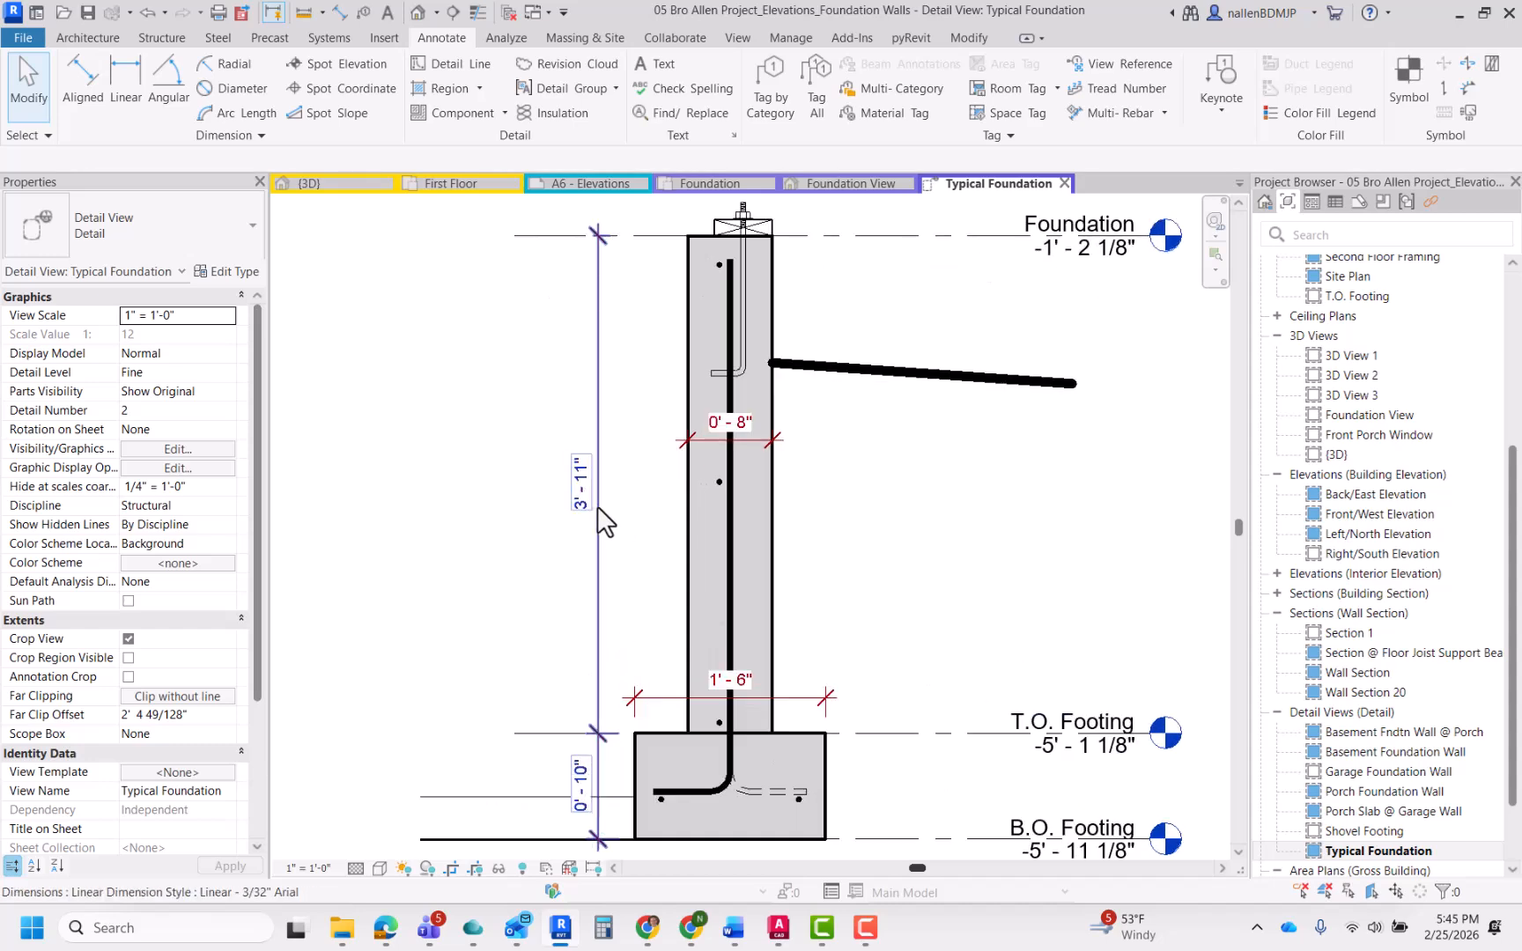
pyautogui.scroll(-1, 598, 506)
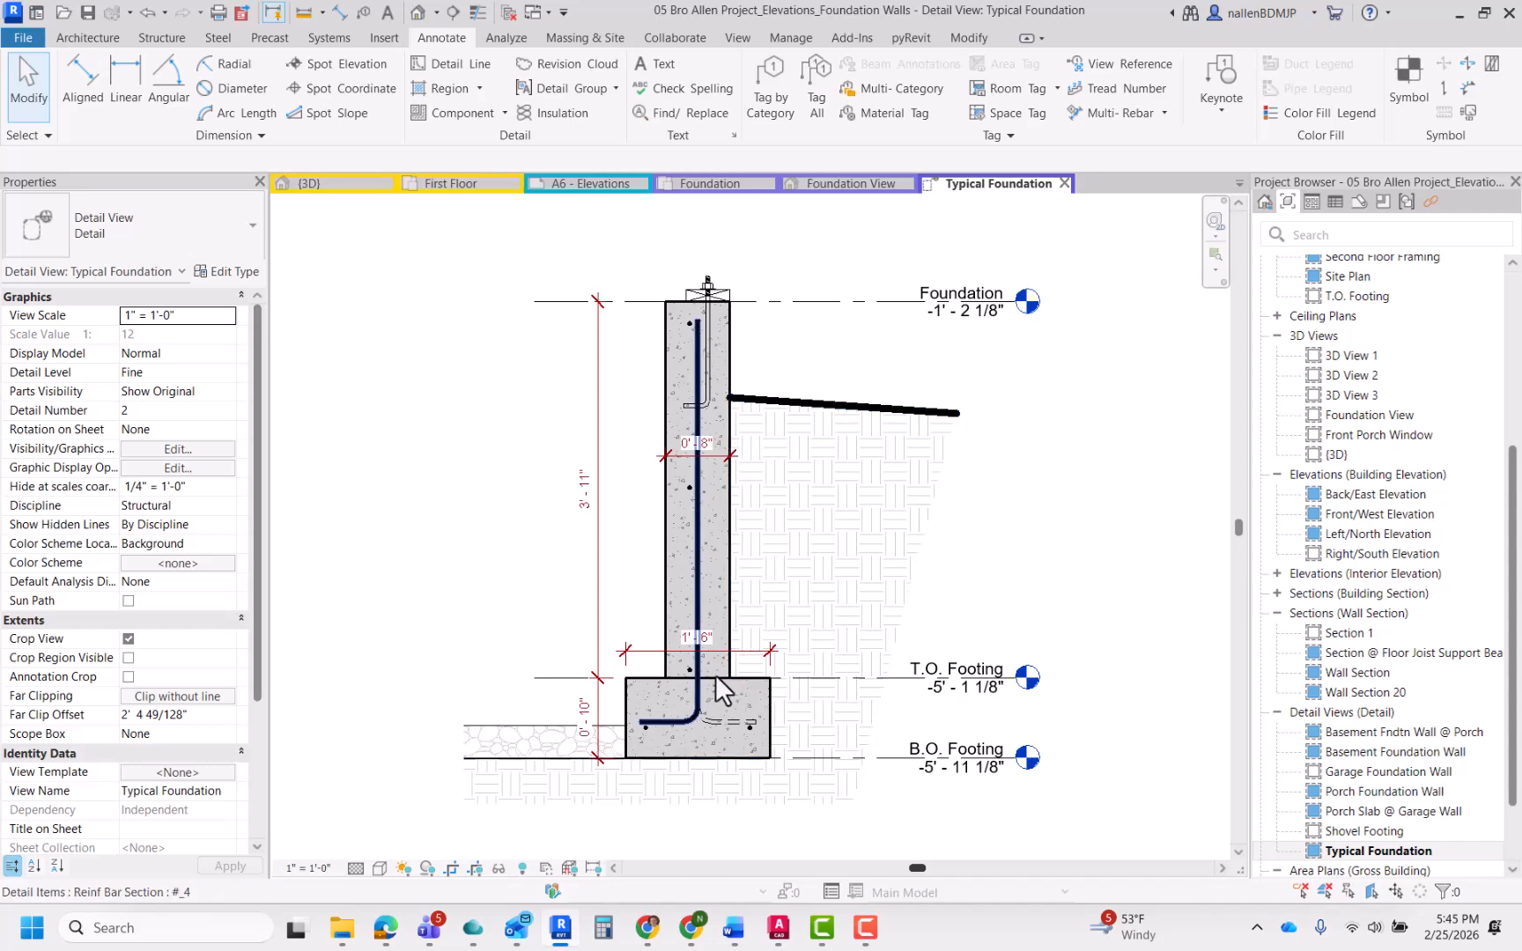
pyautogui.click(638, 705)
pyautogui.click(533, 628)
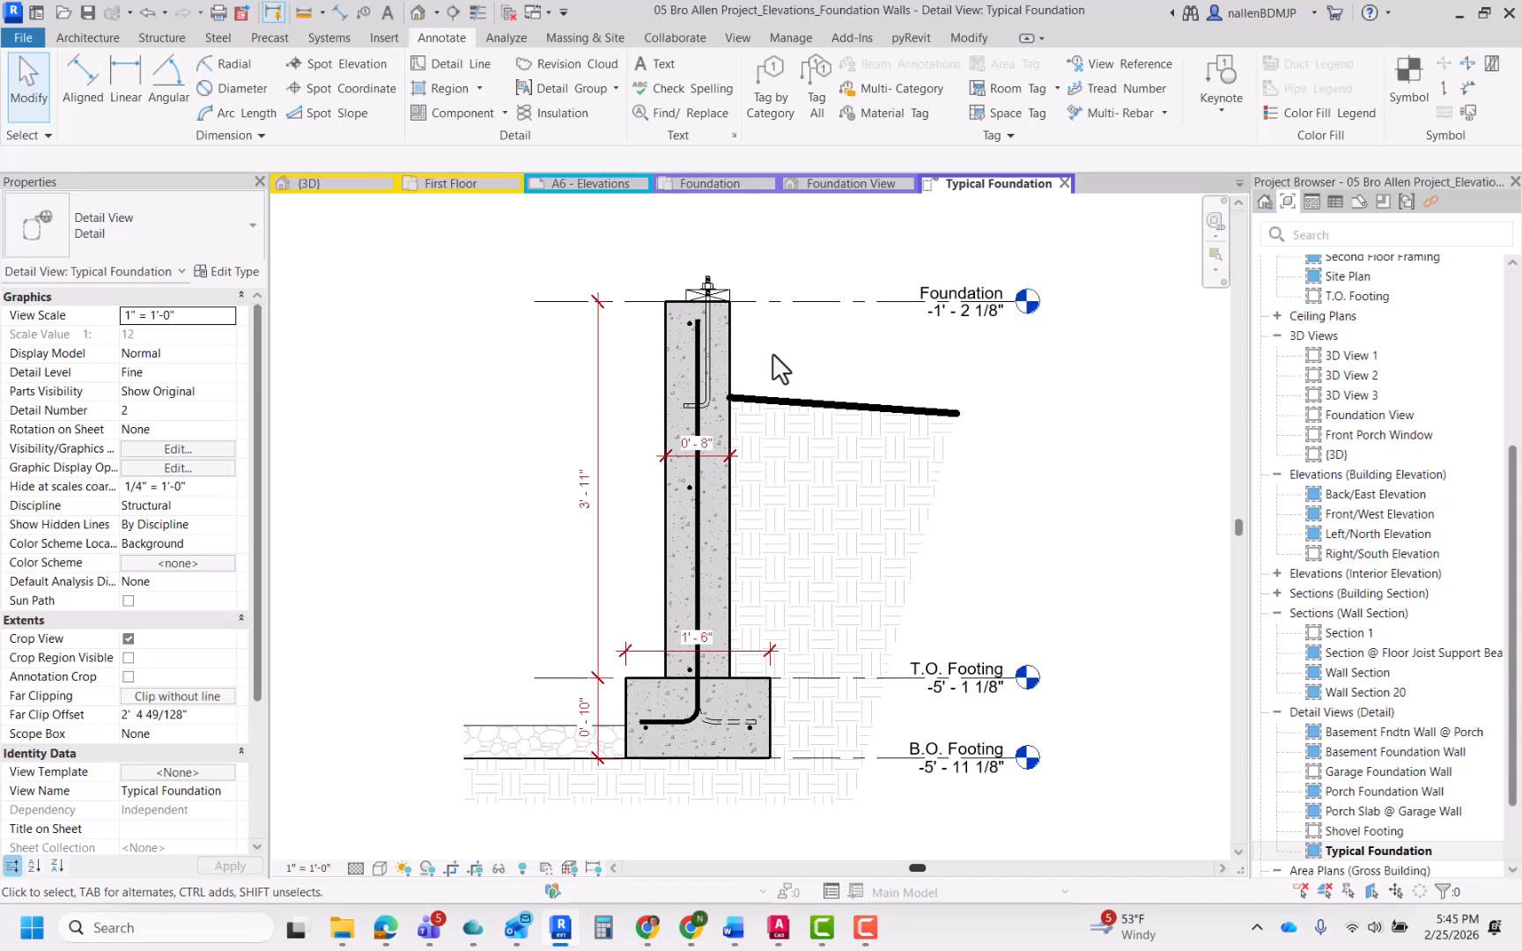
# Step: Place a text note with a curved leader pointing at the lumber plate on top of the foundation wall
pyautogui.moveTo(800, 377); pyautogui.dragTo(812, 403, button='middle')
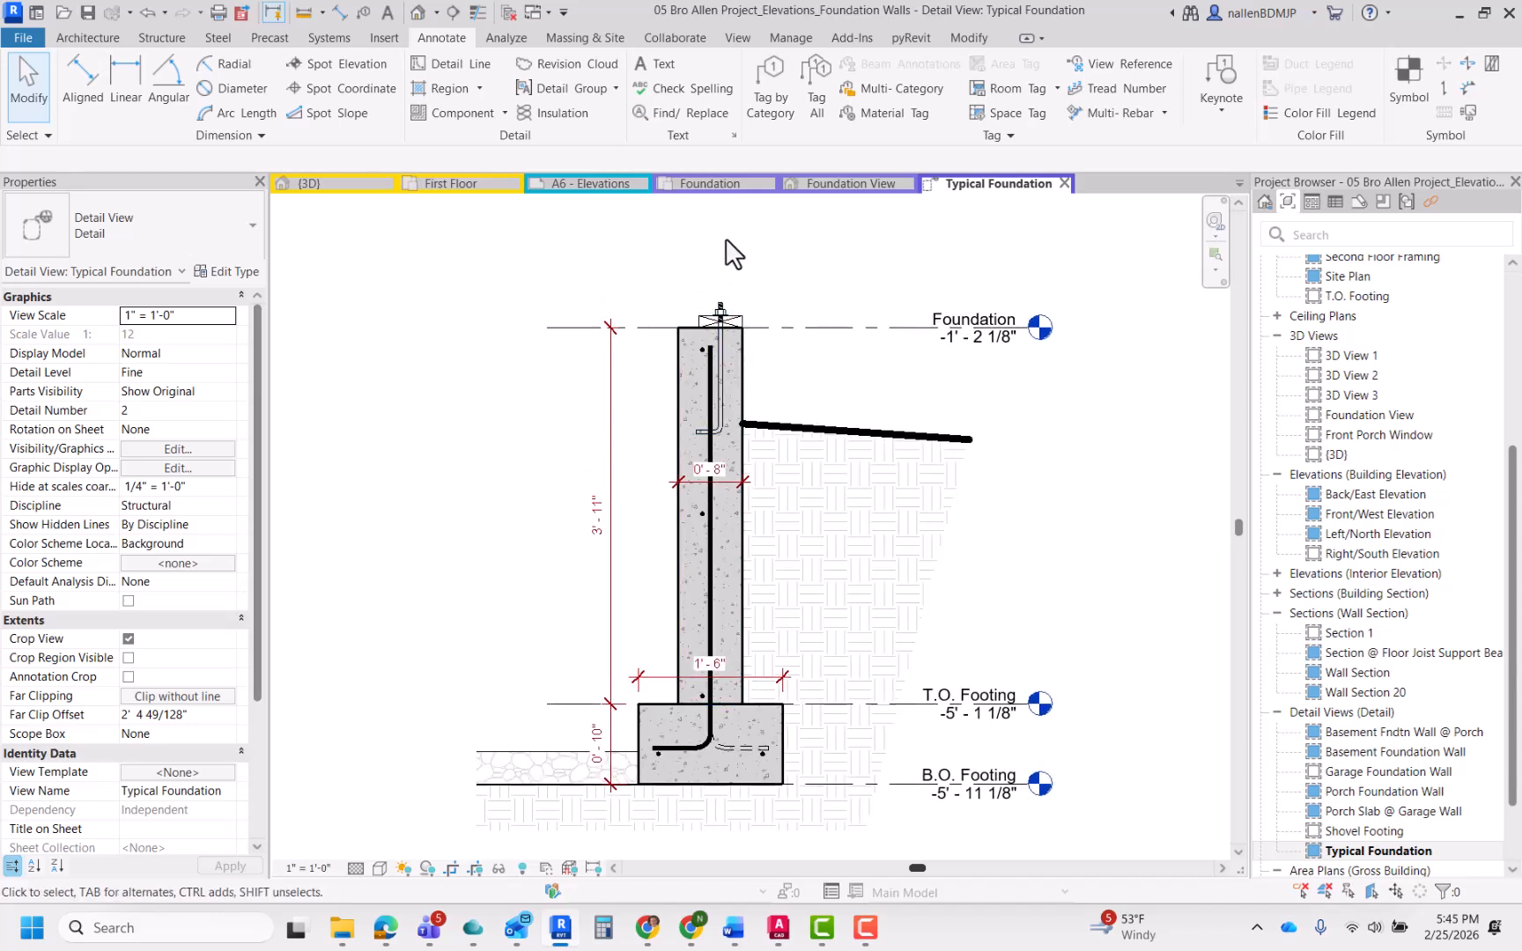
pyautogui.click(387, 13)
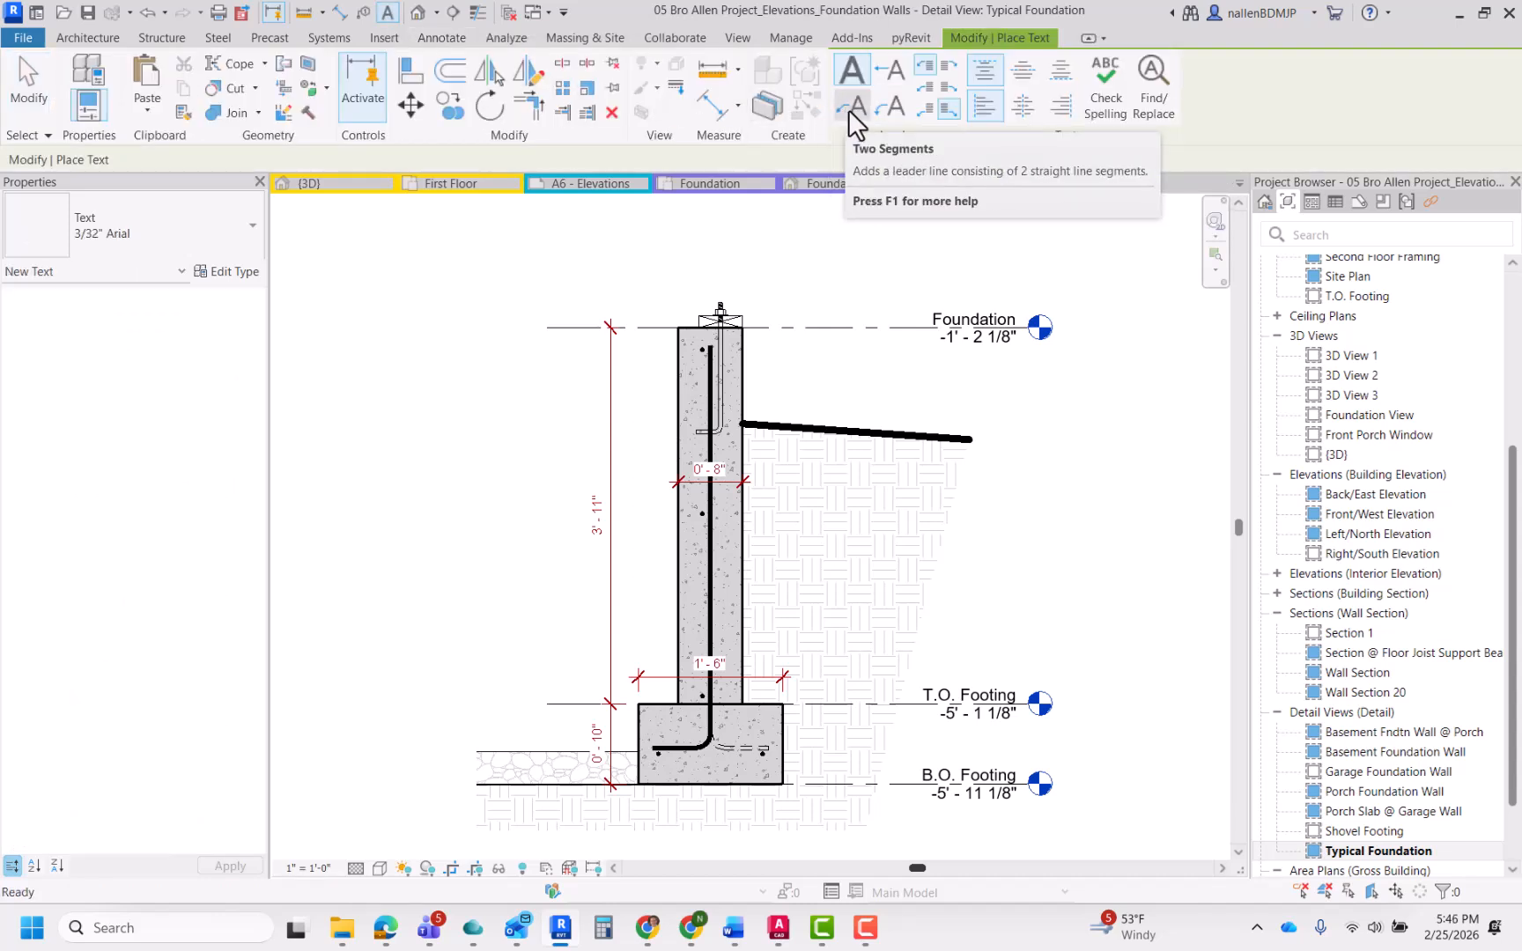
pyautogui.click(888, 109)
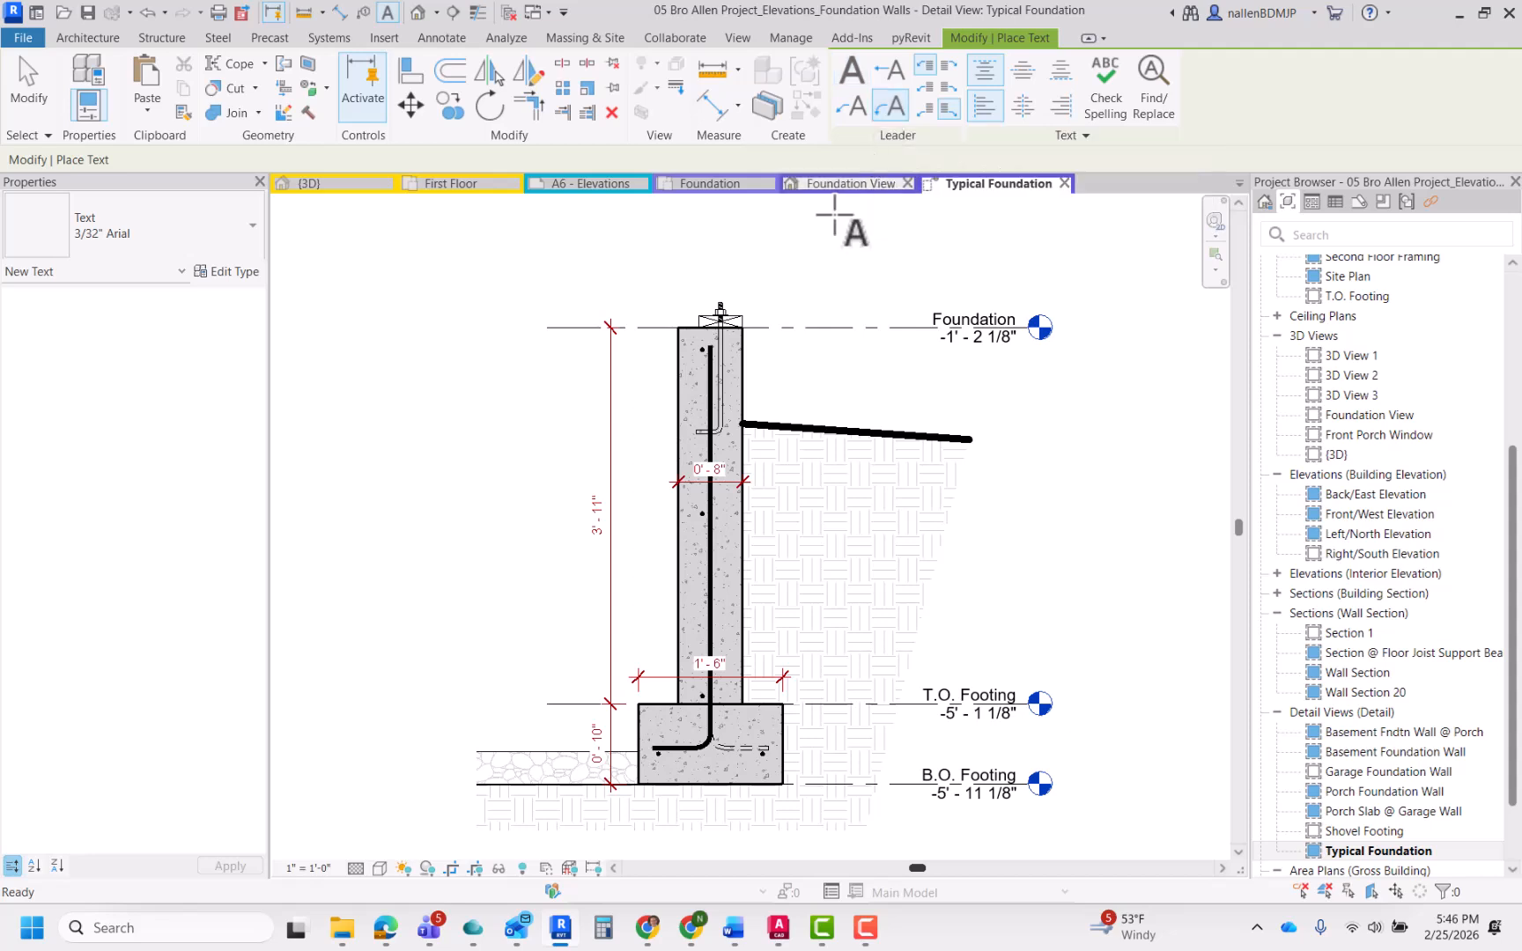
pyautogui.scroll(2, 793, 297)
pyautogui.moveTo(740, 313)
pyautogui.mouseDown(button='middle')
pyautogui.moveTo(737, 373)
pyautogui.moveTo(683, 408)
pyautogui.moveTo(574, 340)
pyautogui.moveTo(616, 313)
pyautogui.mouseUp(button='middle')
pyautogui.scroll(2, 605, 278)
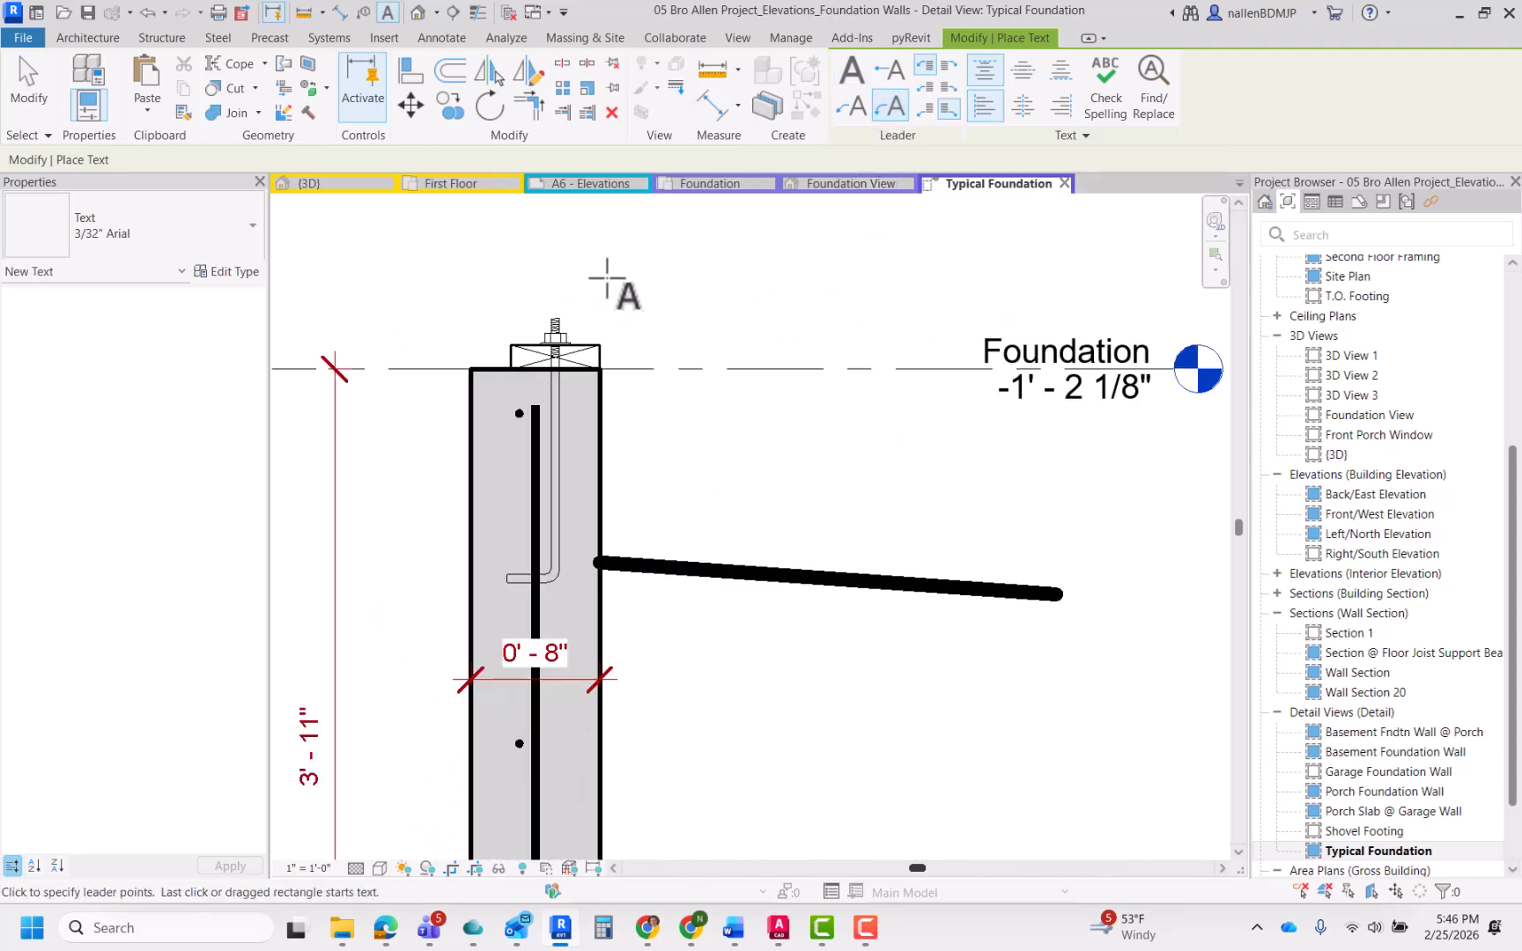
pyautogui.click(587, 351)
pyautogui.moveTo(736, 272); pyautogui.dragTo(740, 306, button='middle')
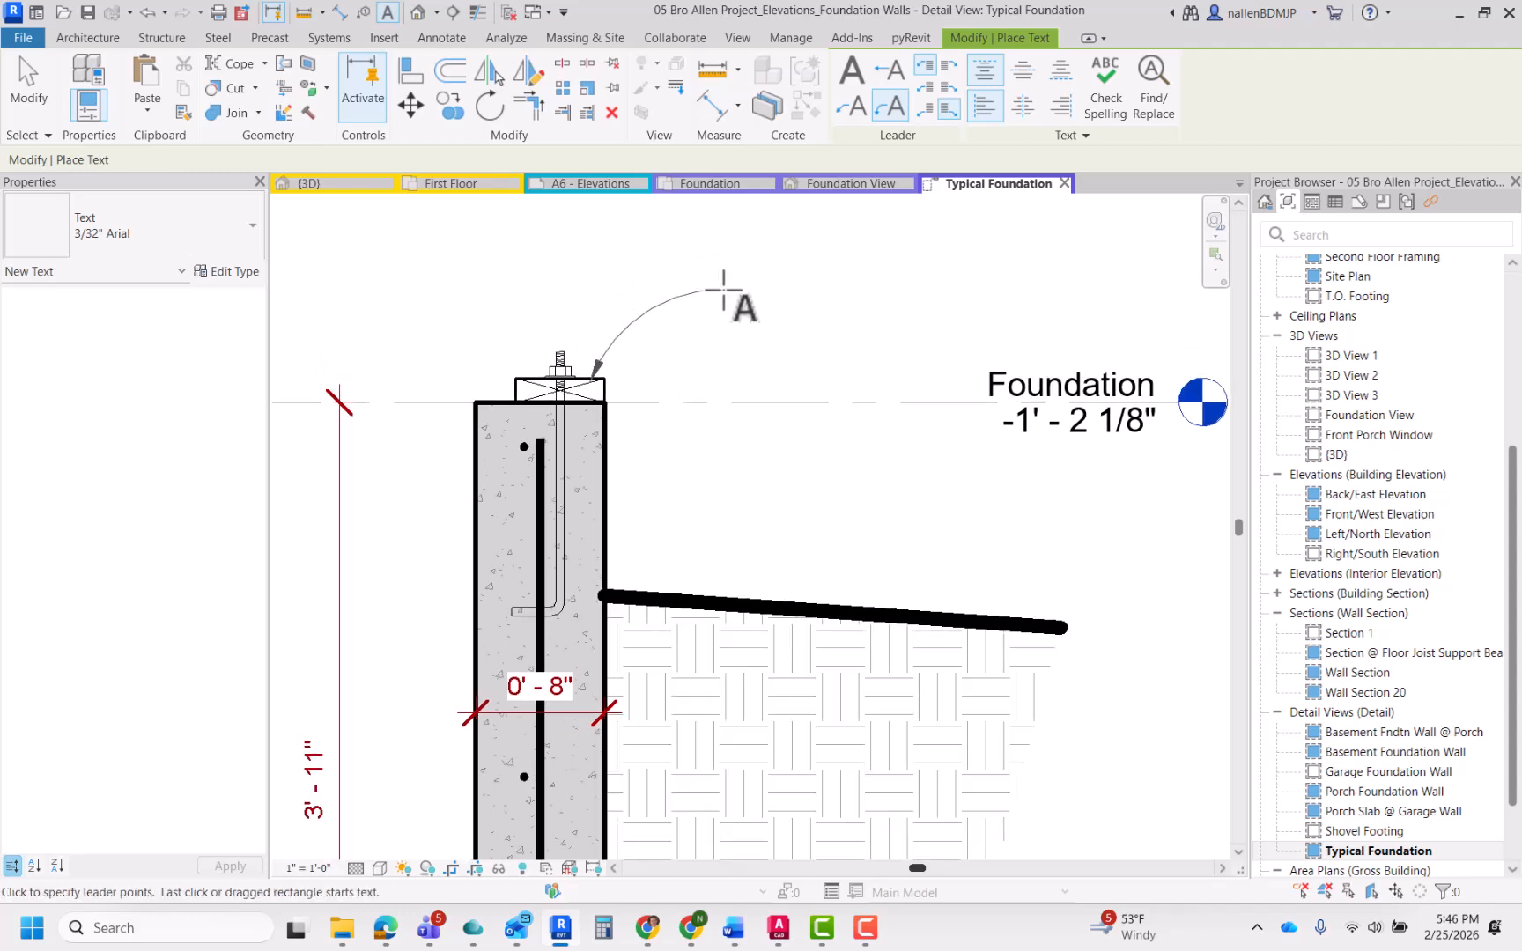
pyautogui.click(727, 297)
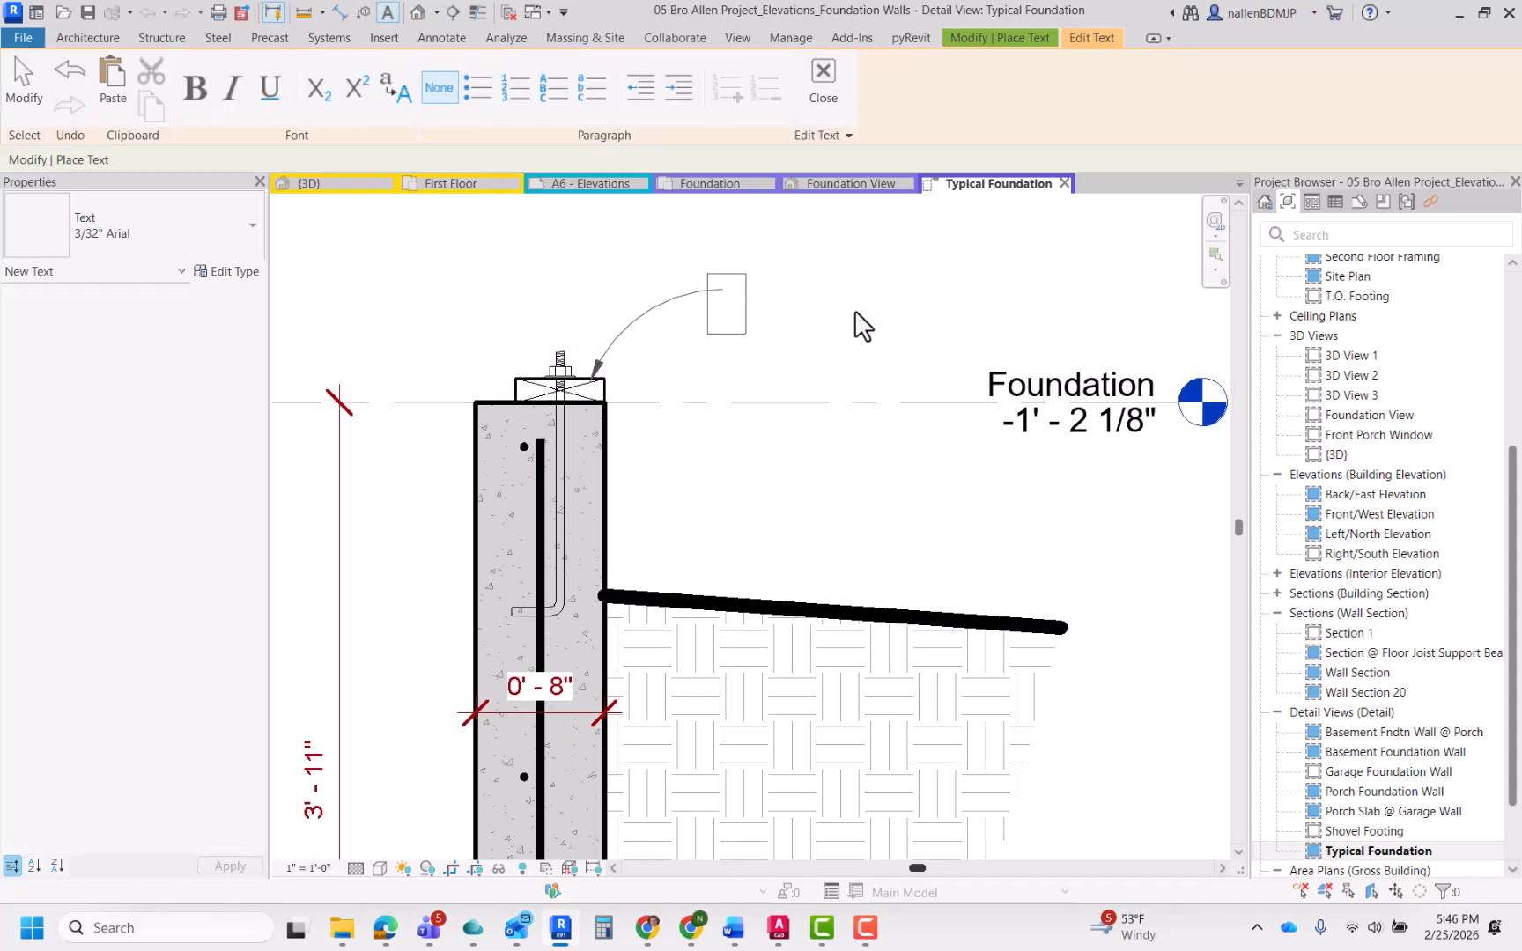
# Step: Enter 2"x6" MUD SILL as the note's text in capitals and finish the note
pyautogui.press('capslock')
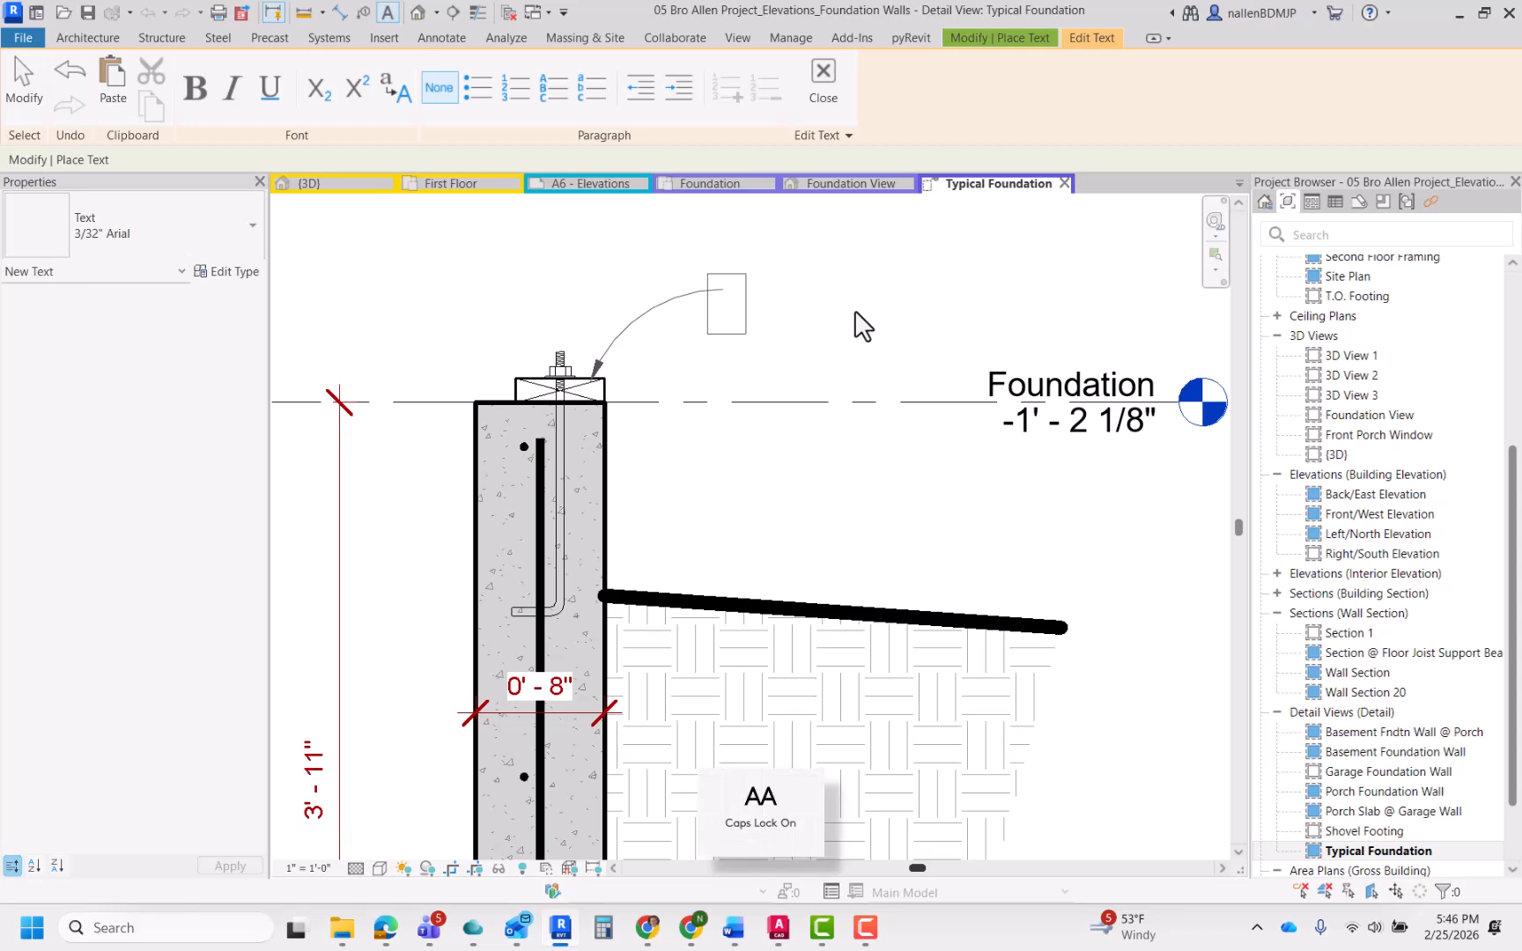
pyautogui.write('2x6" MUD SILL')
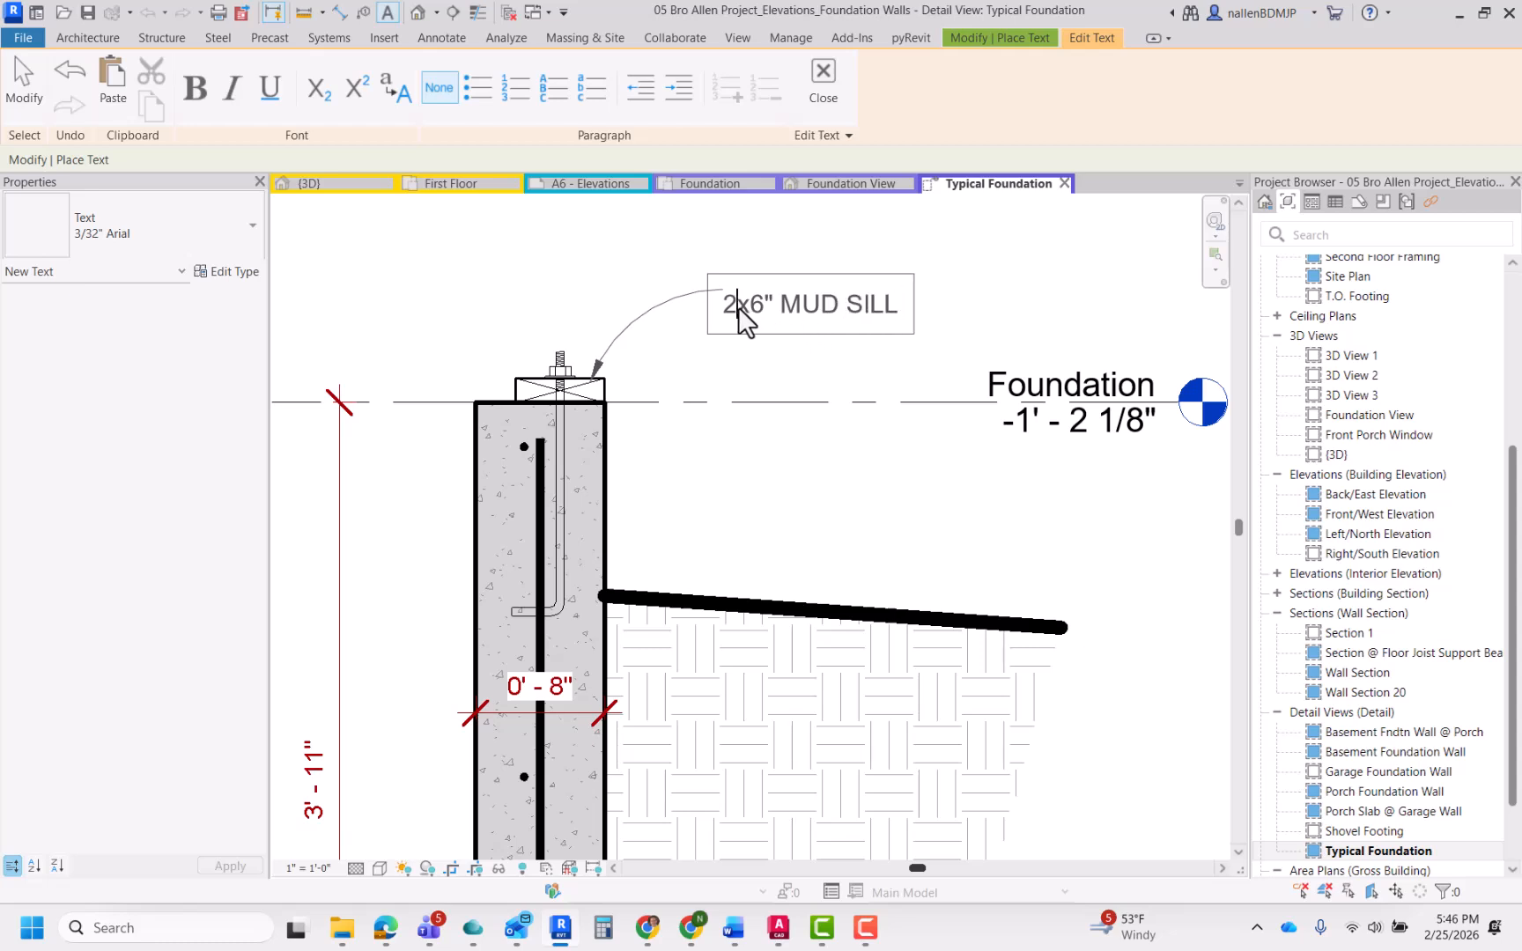
pyautogui.click(738, 306)
pyautogui.write('"')
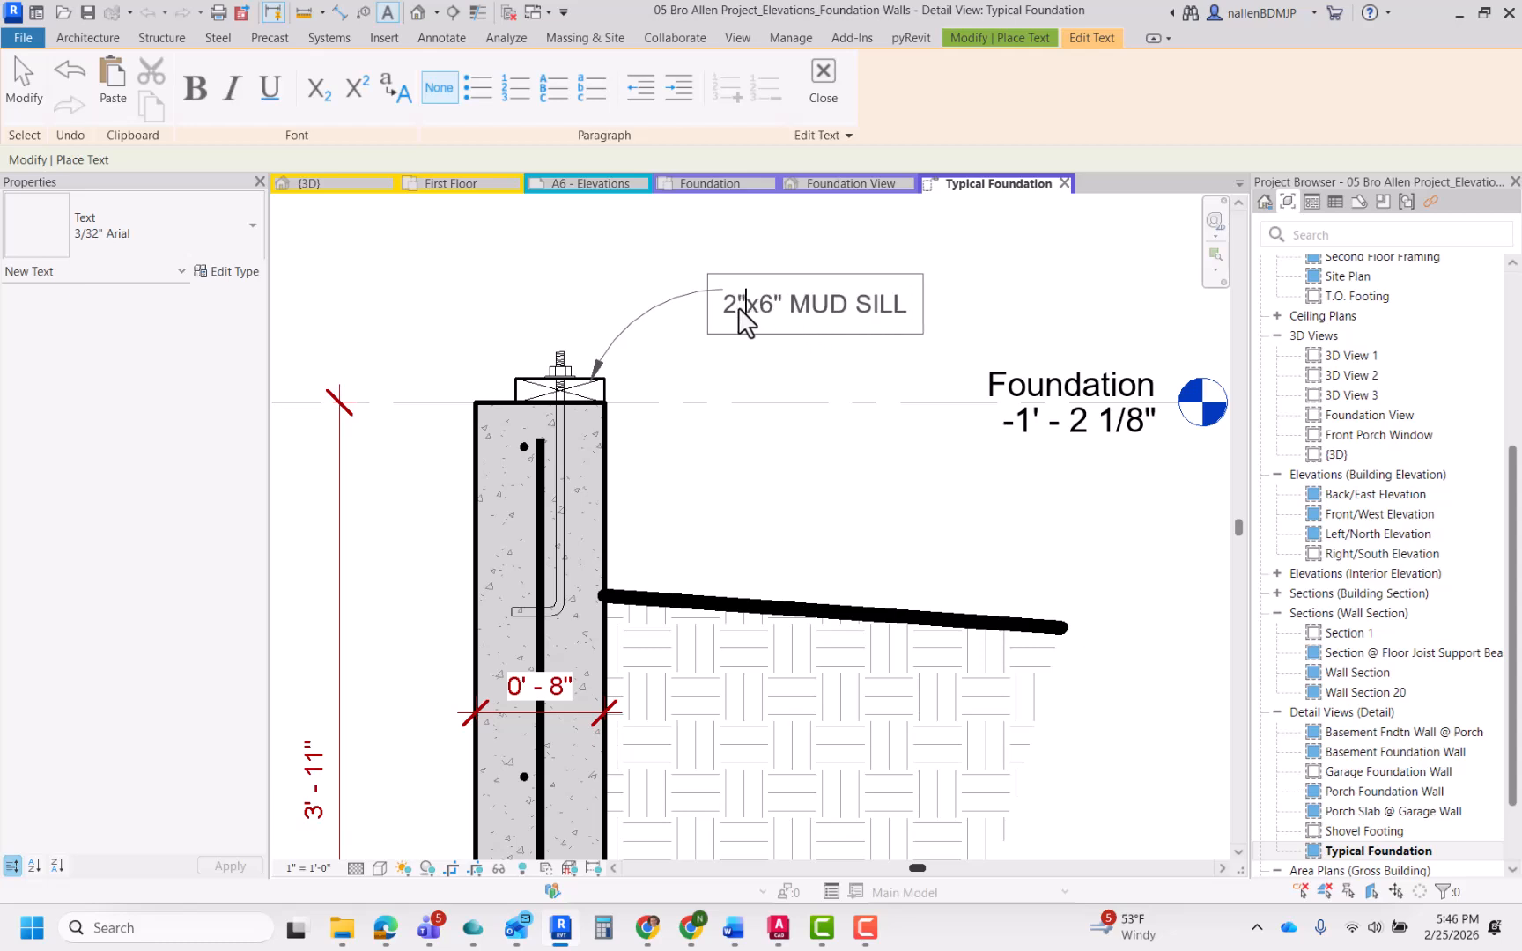
pyautogui.click(939, 323)
pyautogui.press('Escape')
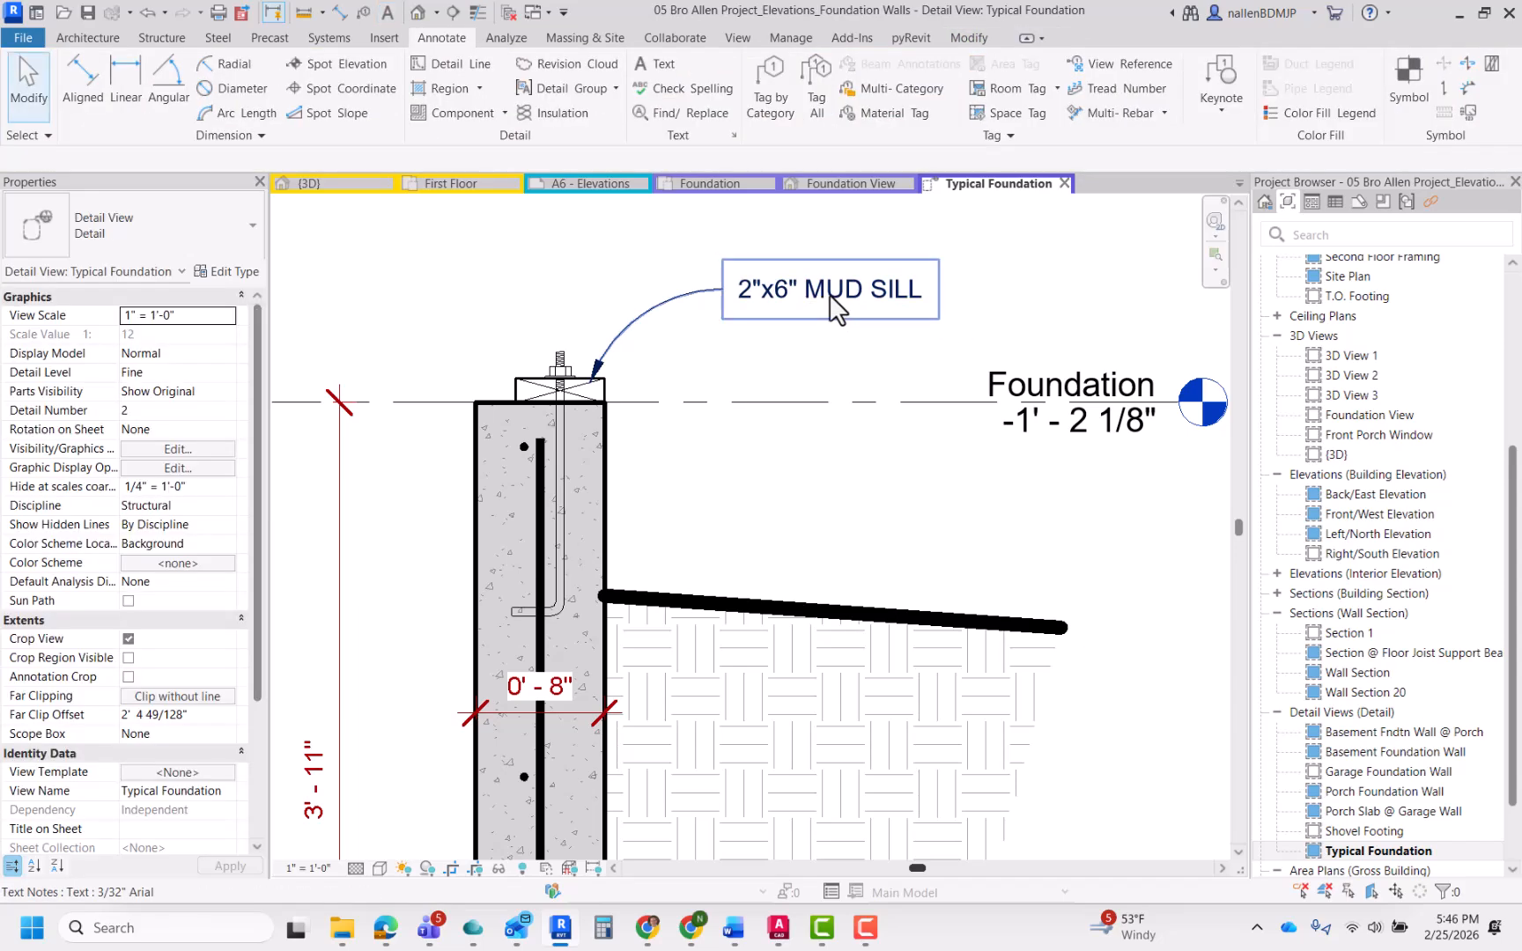
# Step: Extend the mud sill note's text with OVER SILL SEALER
pyautogui.click(833, 303)
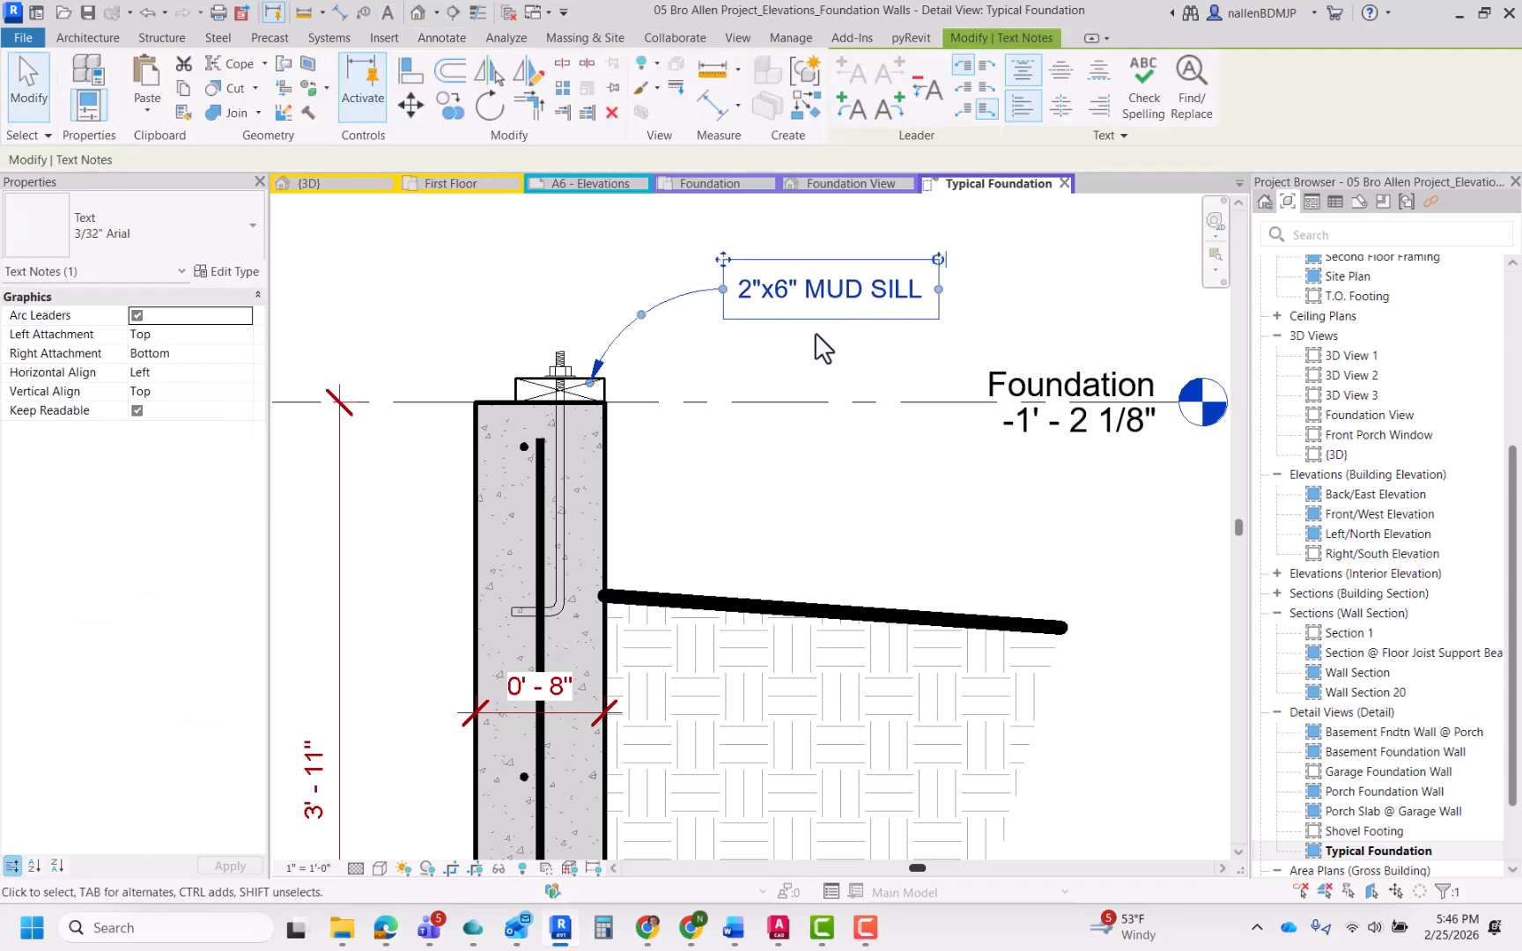
pyautogui.doubleClick(853, 293)
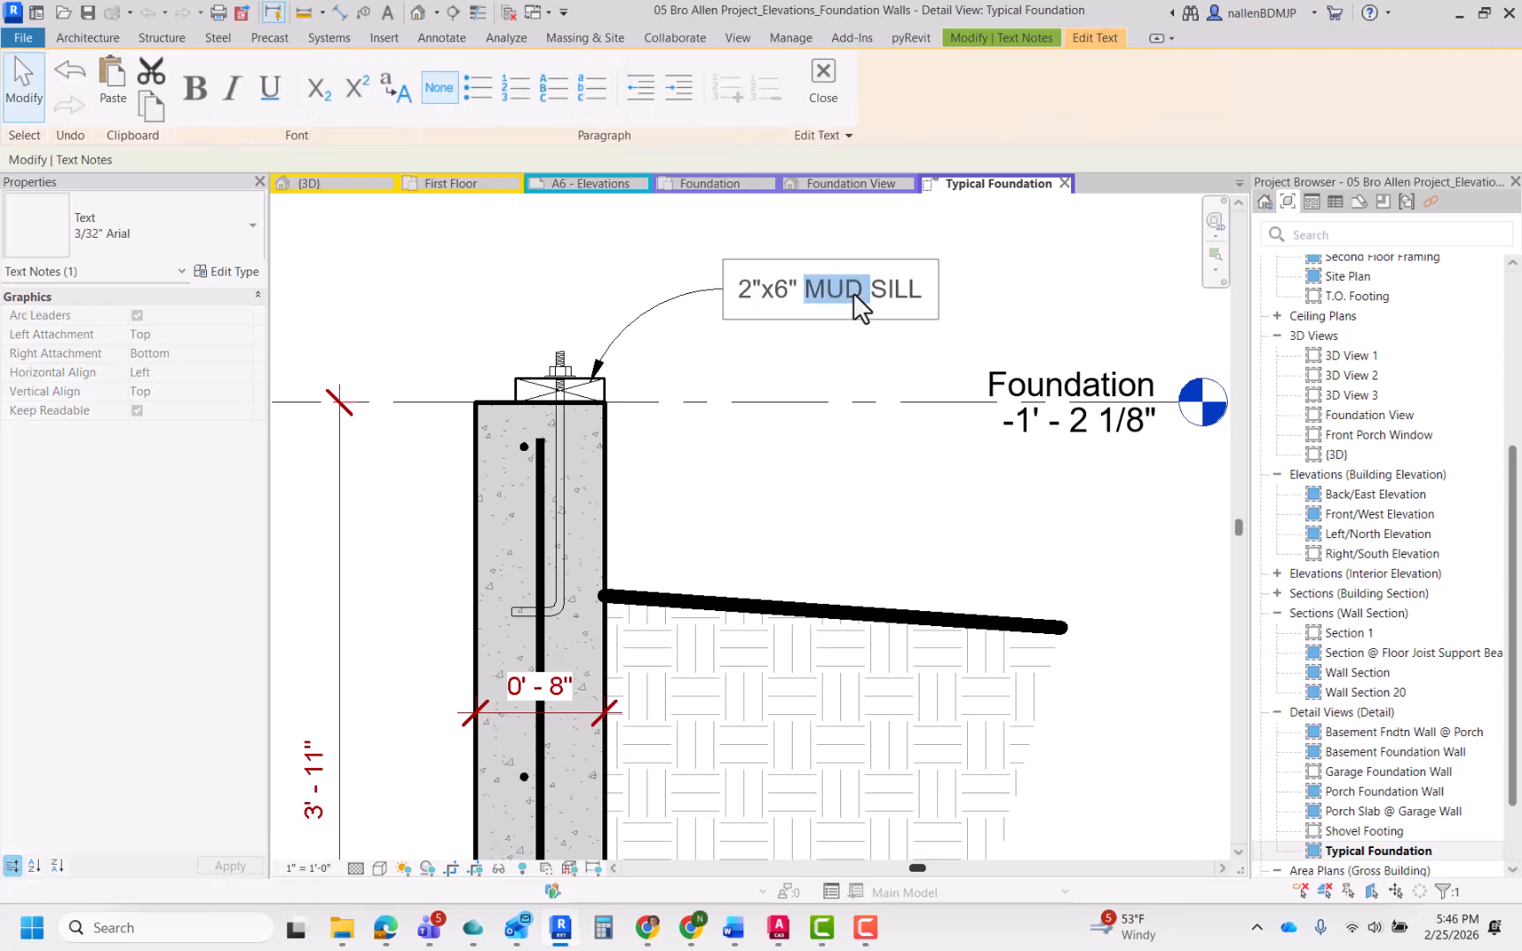
pyautogui.press('Escape')
pyautogui.press('Escape')
pyautogui.doubleClick(919, 299)
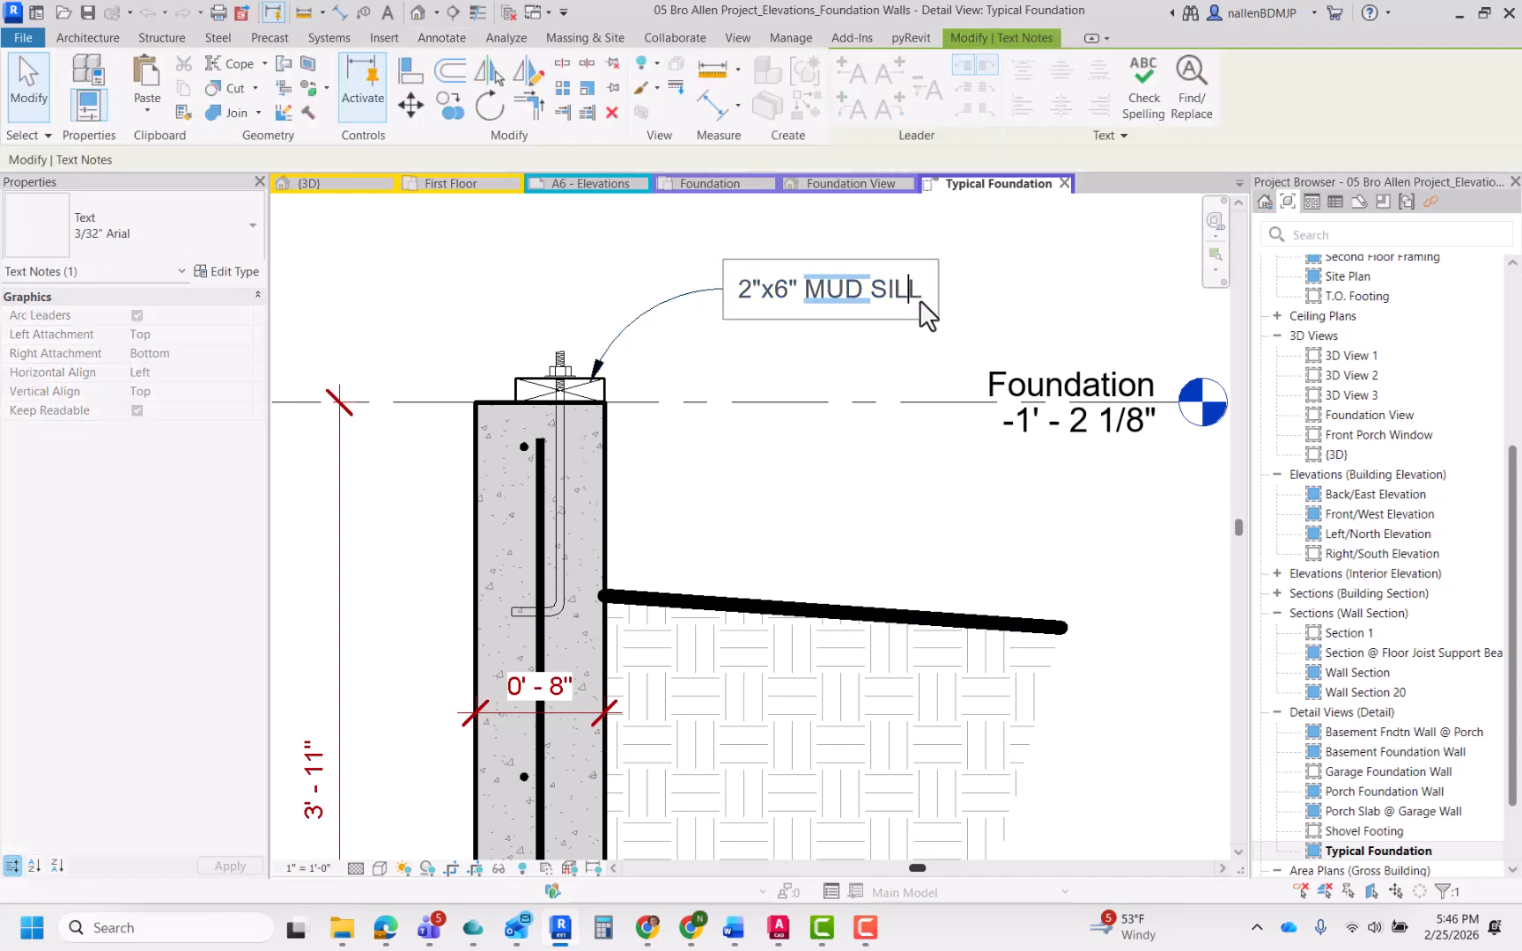
pyautogui.click(927, 300)
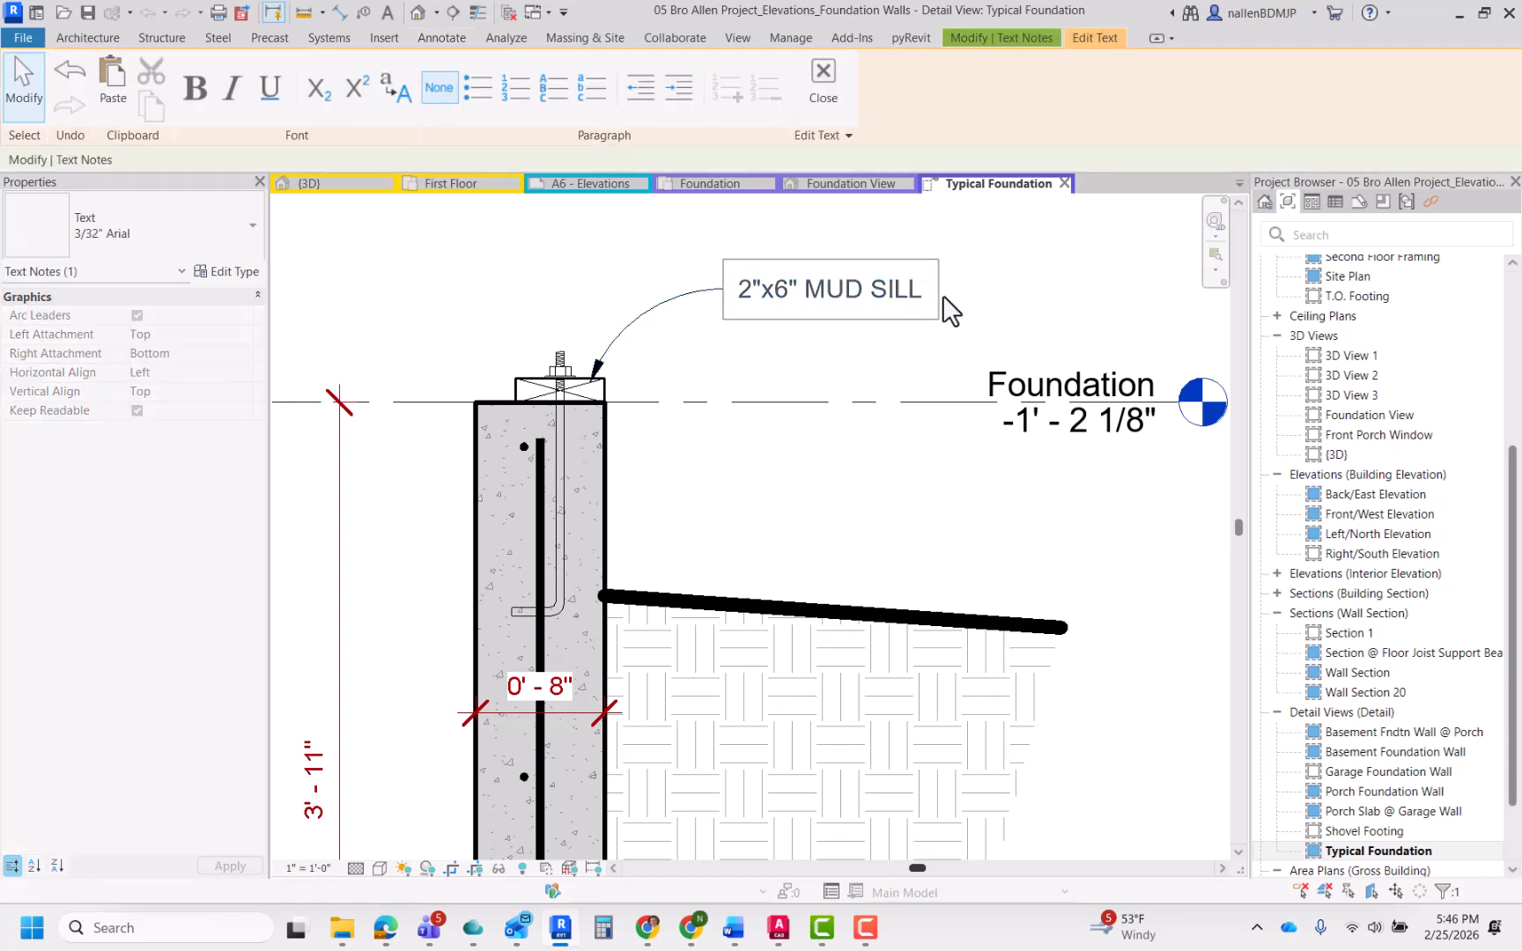
pyautogui.write('DSAF')
pyautogui.press('BackSpace')
pyautogui.write('OVER SILL SEA')
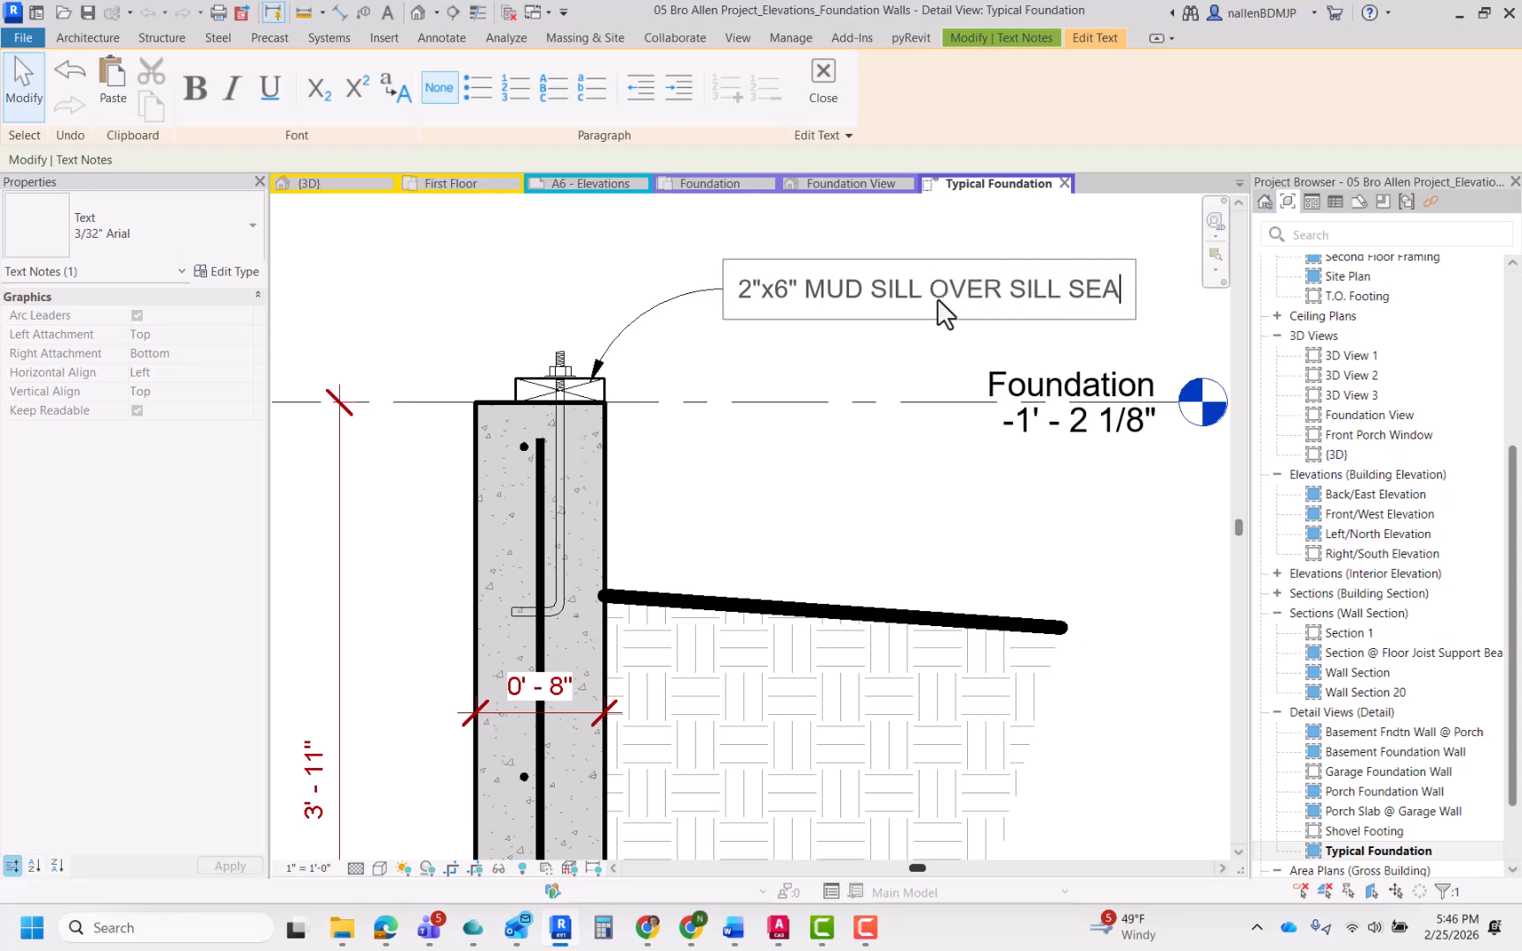
pyautogui.click(887, 363)
pyautogui.moveTo(888, 363); pyautogui.dragTo(887, 475, button='middle')
pyautogui.scroll(-2, 887, 475)
pyautogui.press('Escape')
# Step: Move the mud sill note slightly up and away from the wall, and narrow its text box to wrap onto two lines
pyautogui.click(772, 387)
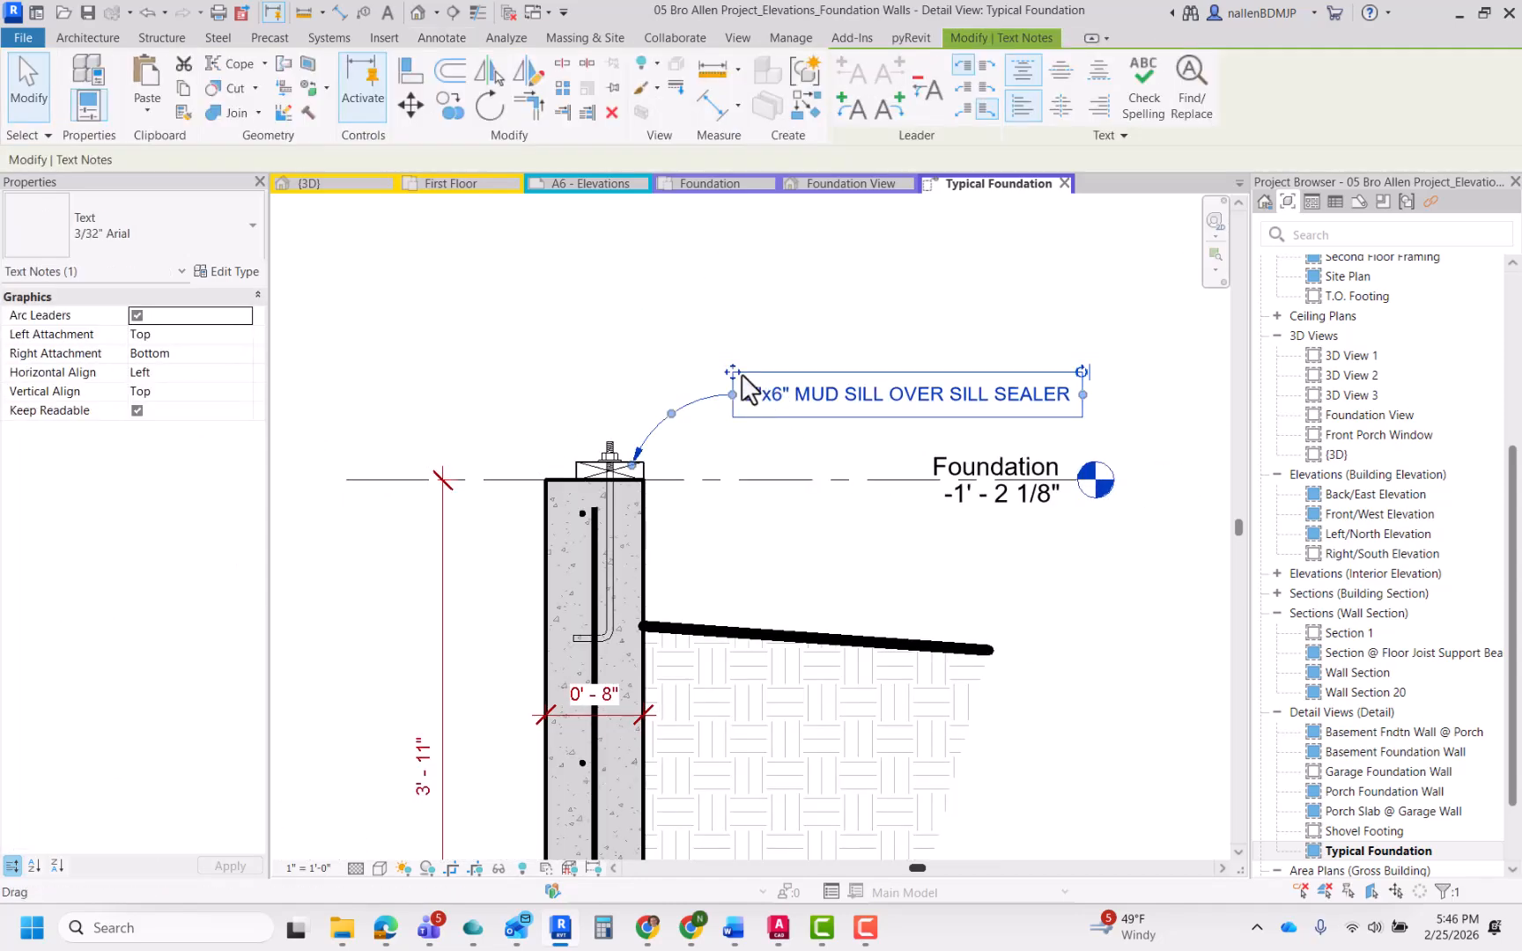
pyautogui.moveTo(772, 388); pyautogui.dragTo(802, 351)
pyautogui.moveTo(1112, 359)
pyautogui.mouseDown()
pyautogui.moveTo(1029, 381)
pyautogui.moveTo(978, 435)
pyautogui.mouseUp()
pyautogui.press('Escape')
pyautogui.scroll(3, 647, 476)
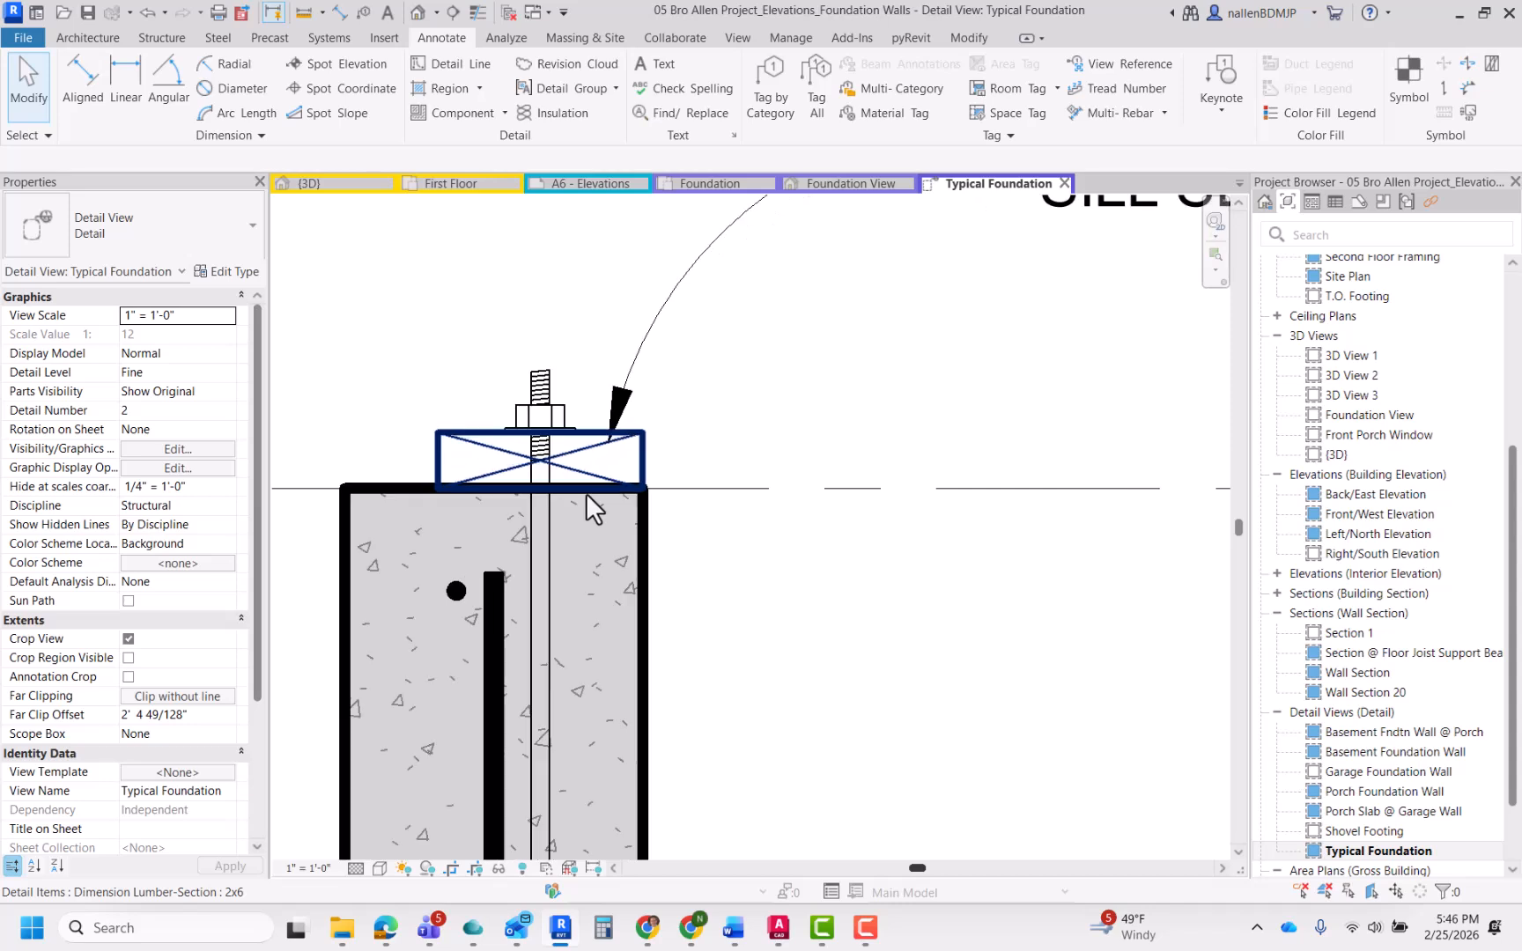
pyautogui.scroll(1, 587, 480)
pyautogui.scroll(-2, 562, 499)
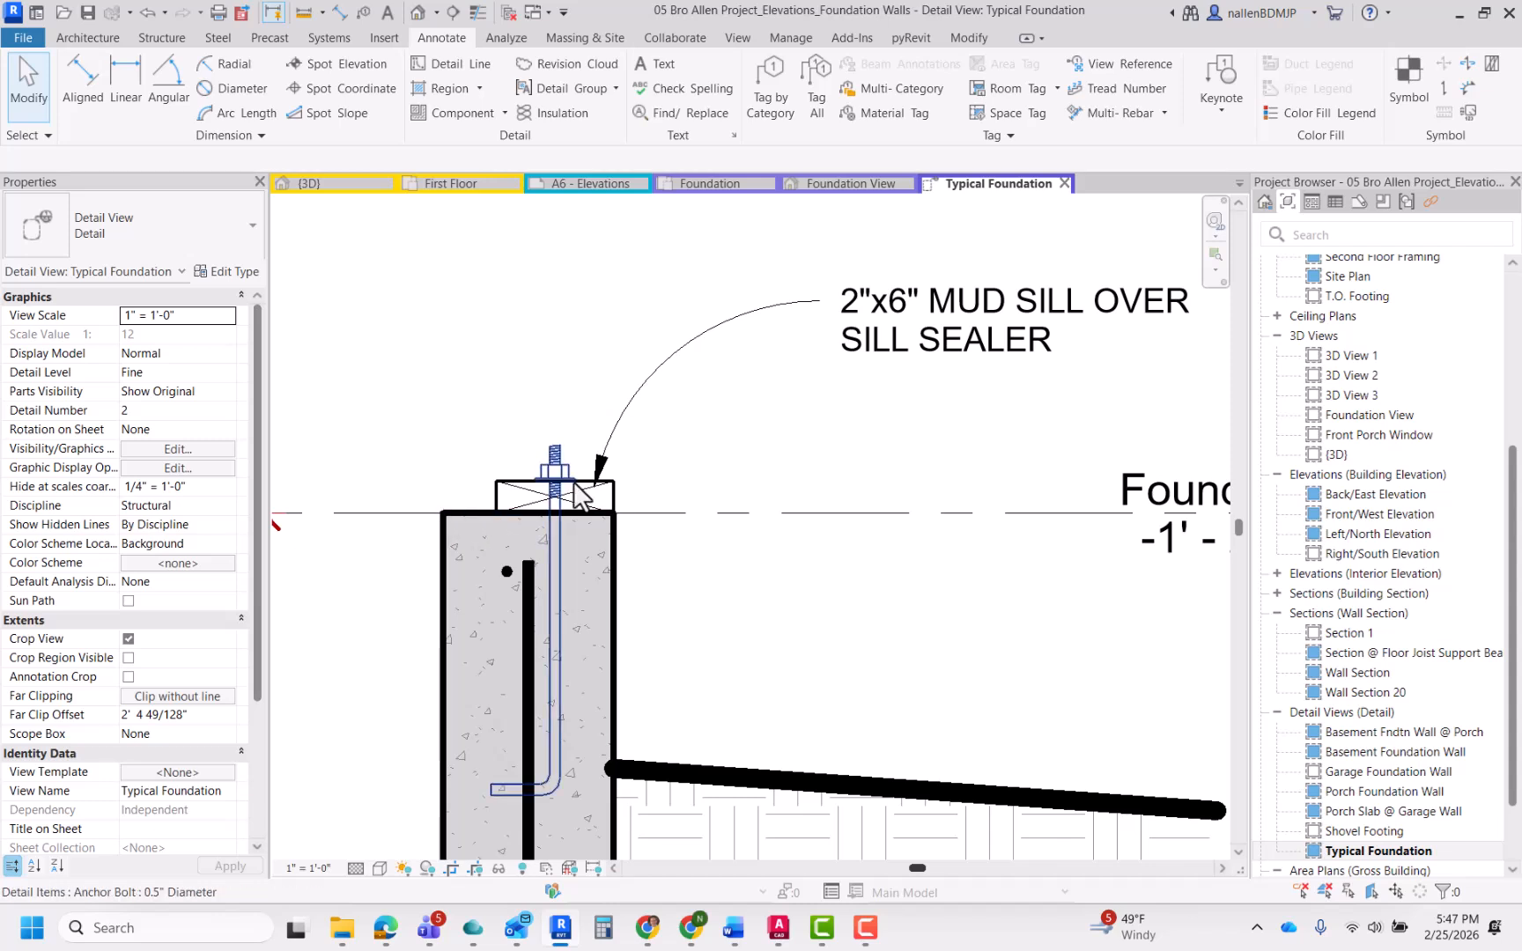
pyautogui.moveTo(596, 411); pyautogui.dragTo(635, 424, button='middle')
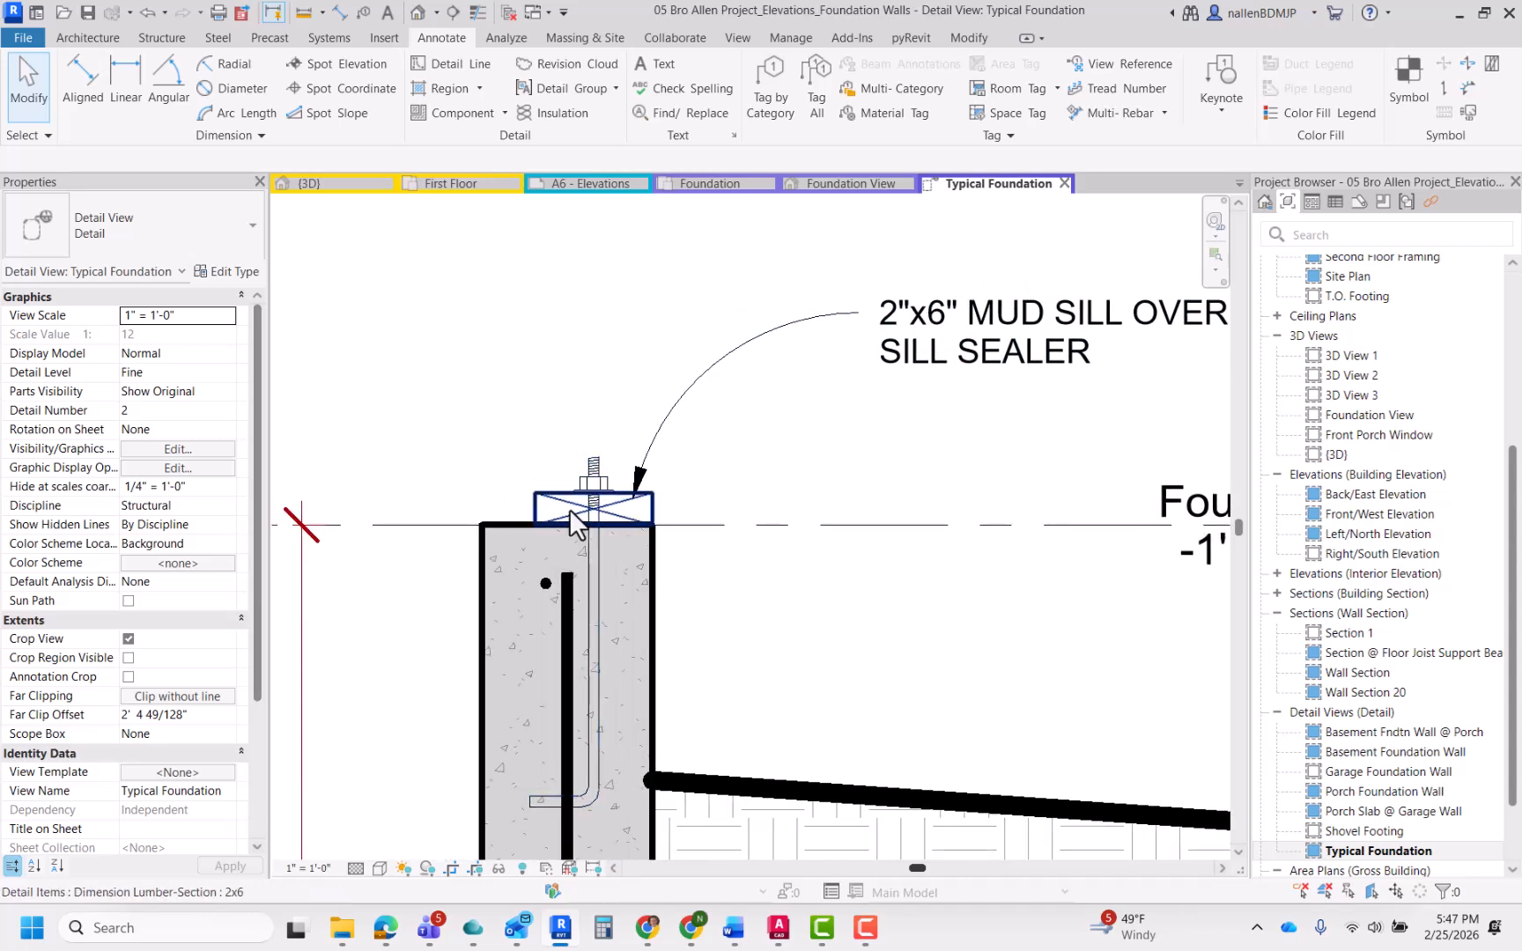
pyautogui.moveTo(680, 407); pyautogui.dragTo(661, 375, button='middle')
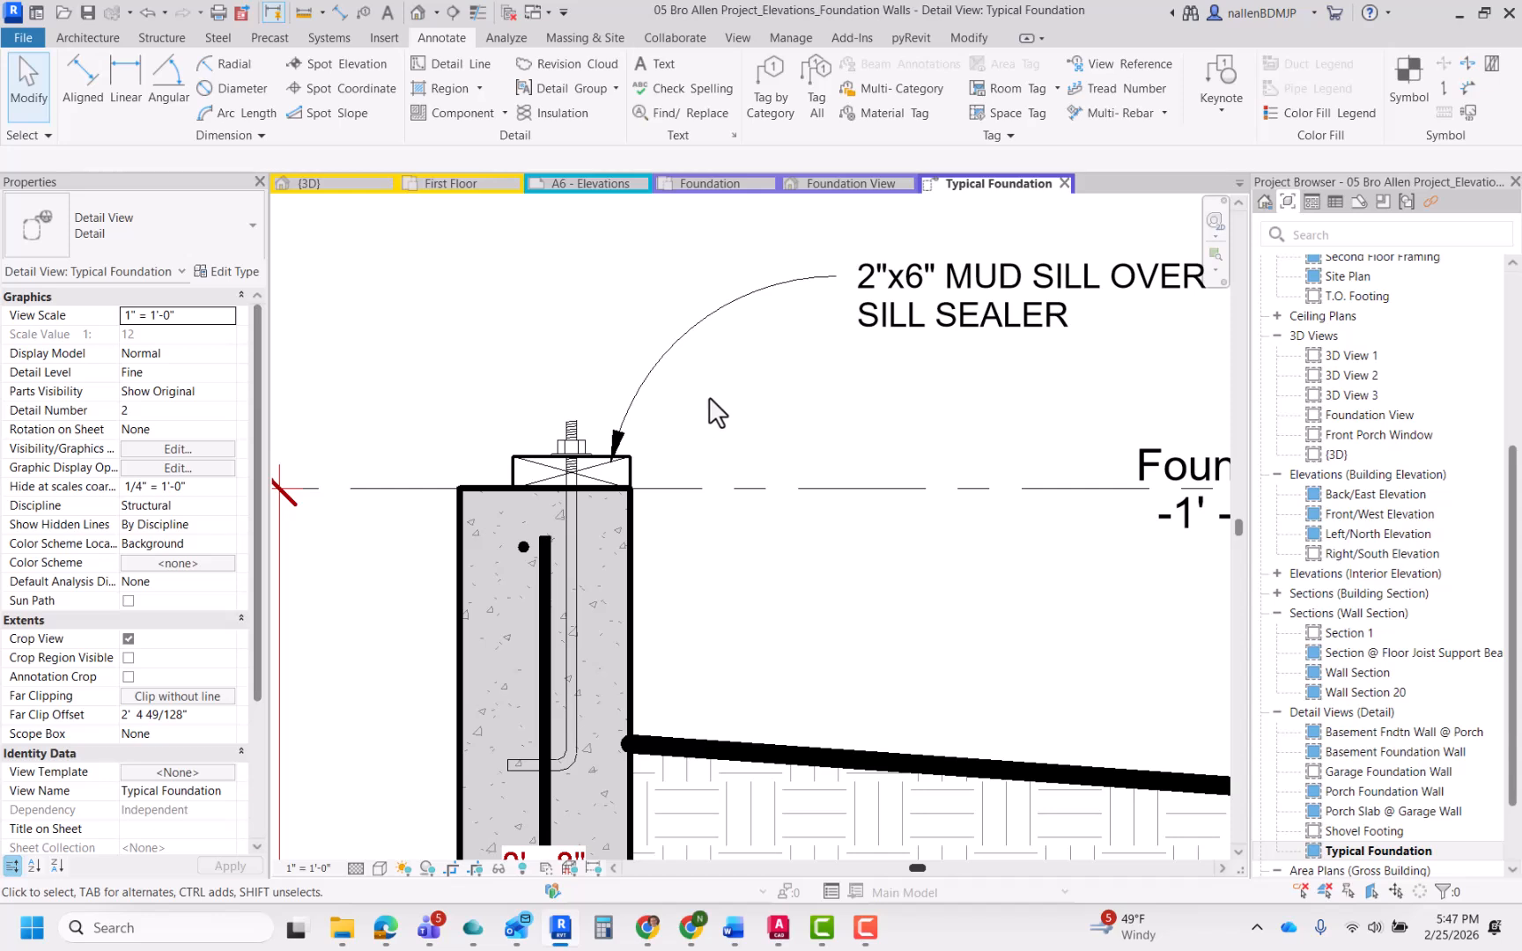
pyautogui.scroll(-2, 771, 341)
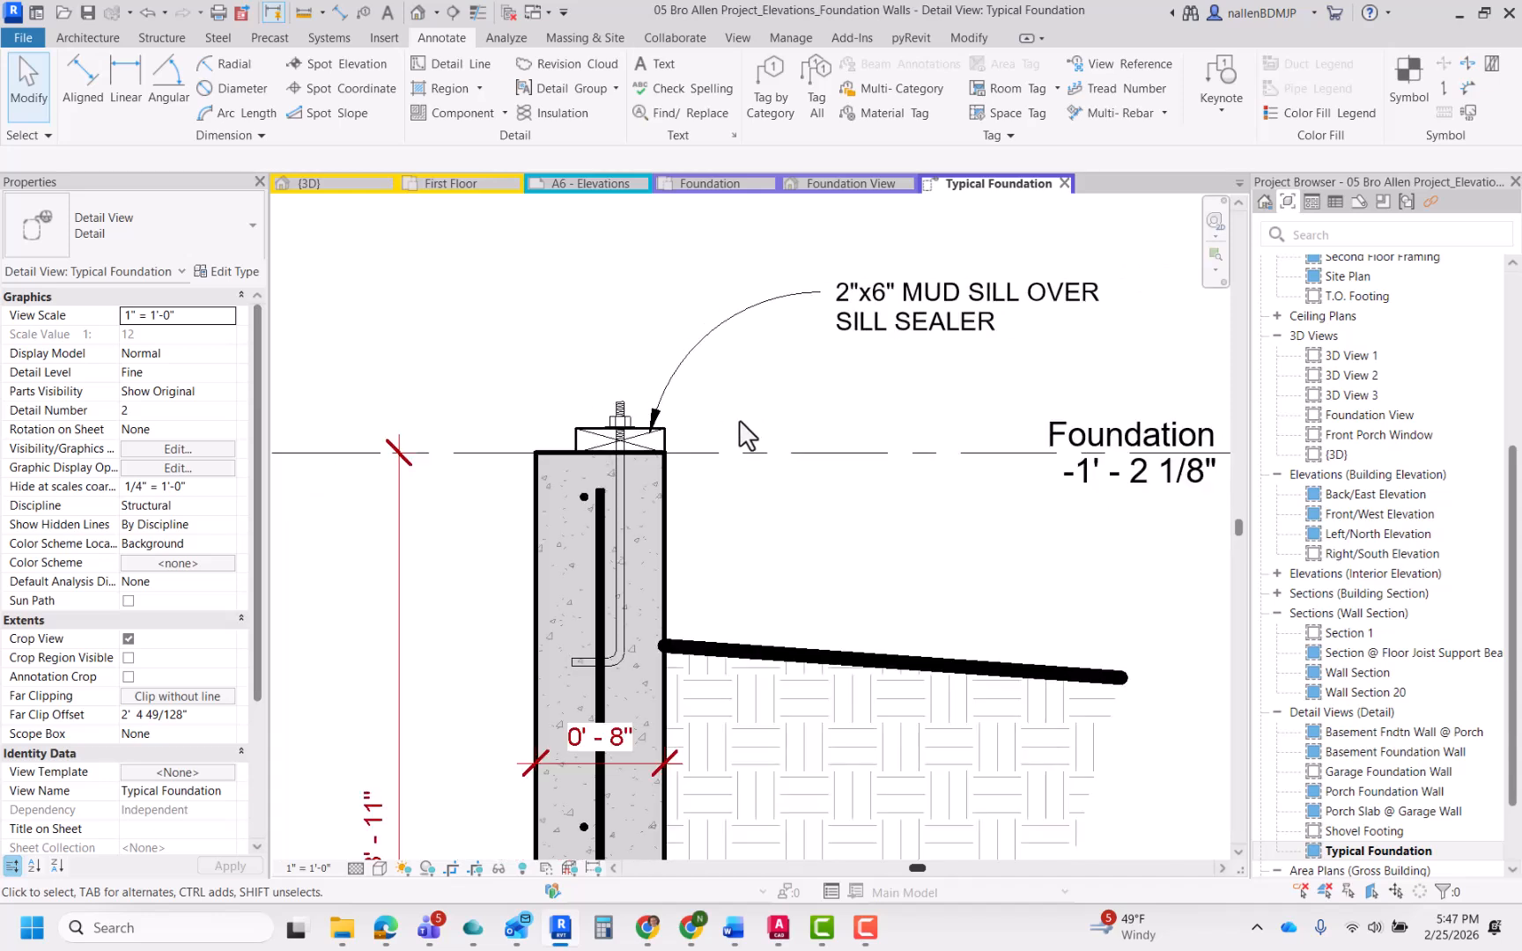
pyautogui.moveTo(703, 431); pyautogui.dragTo(715, 539, button='middle')
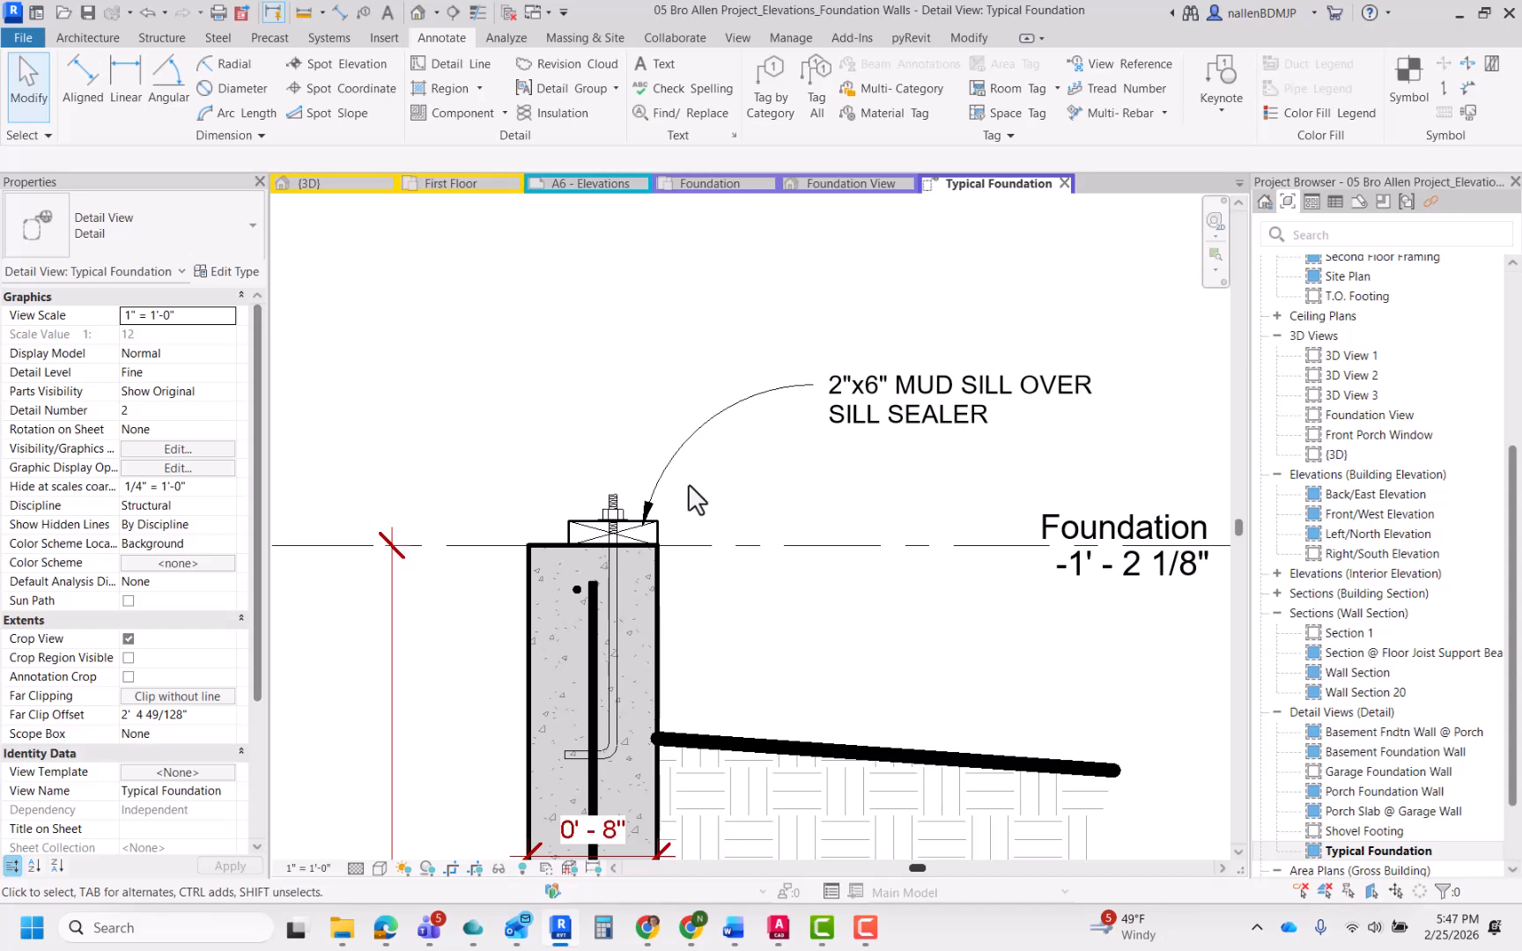
pyautogui.click(389, 12)
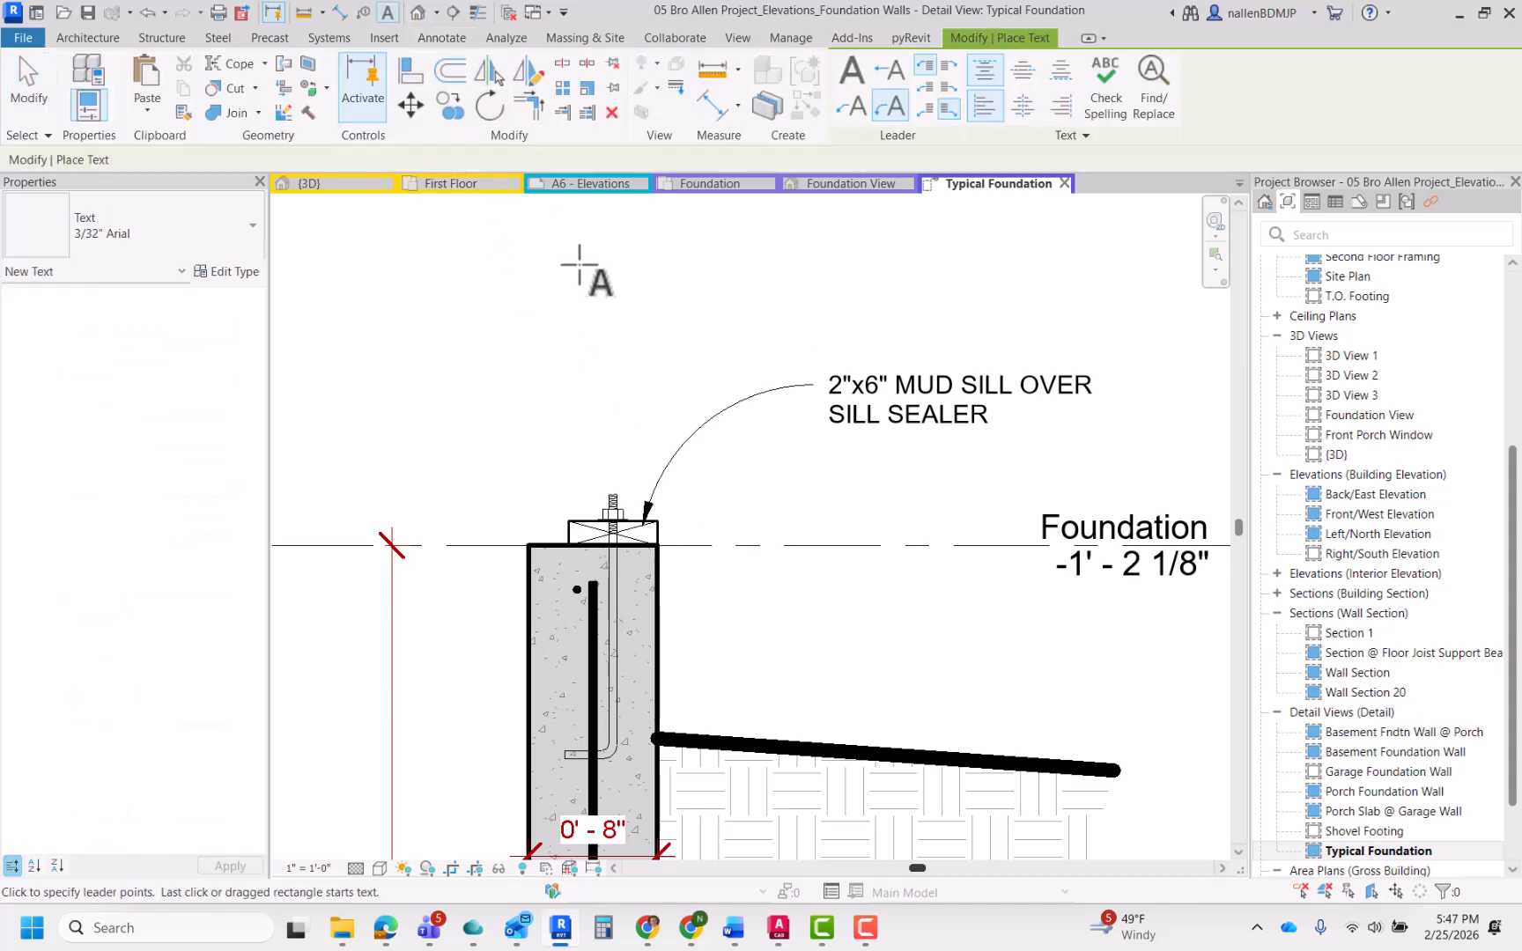
pyautogui.scroll(1, 616, 503)
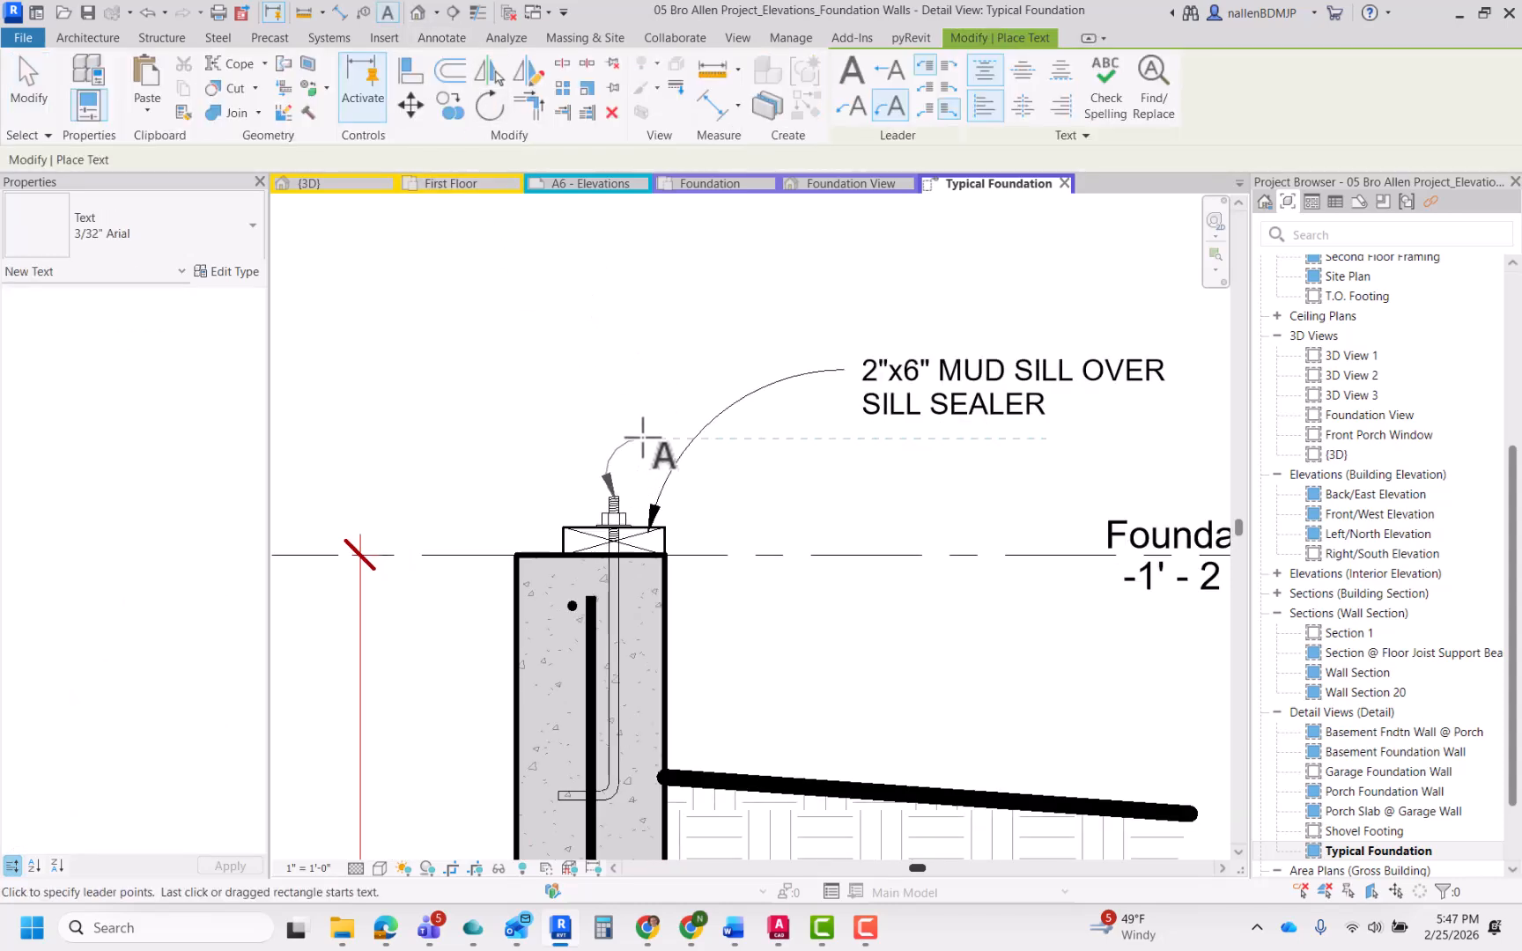
pyautogui.press('Escape')
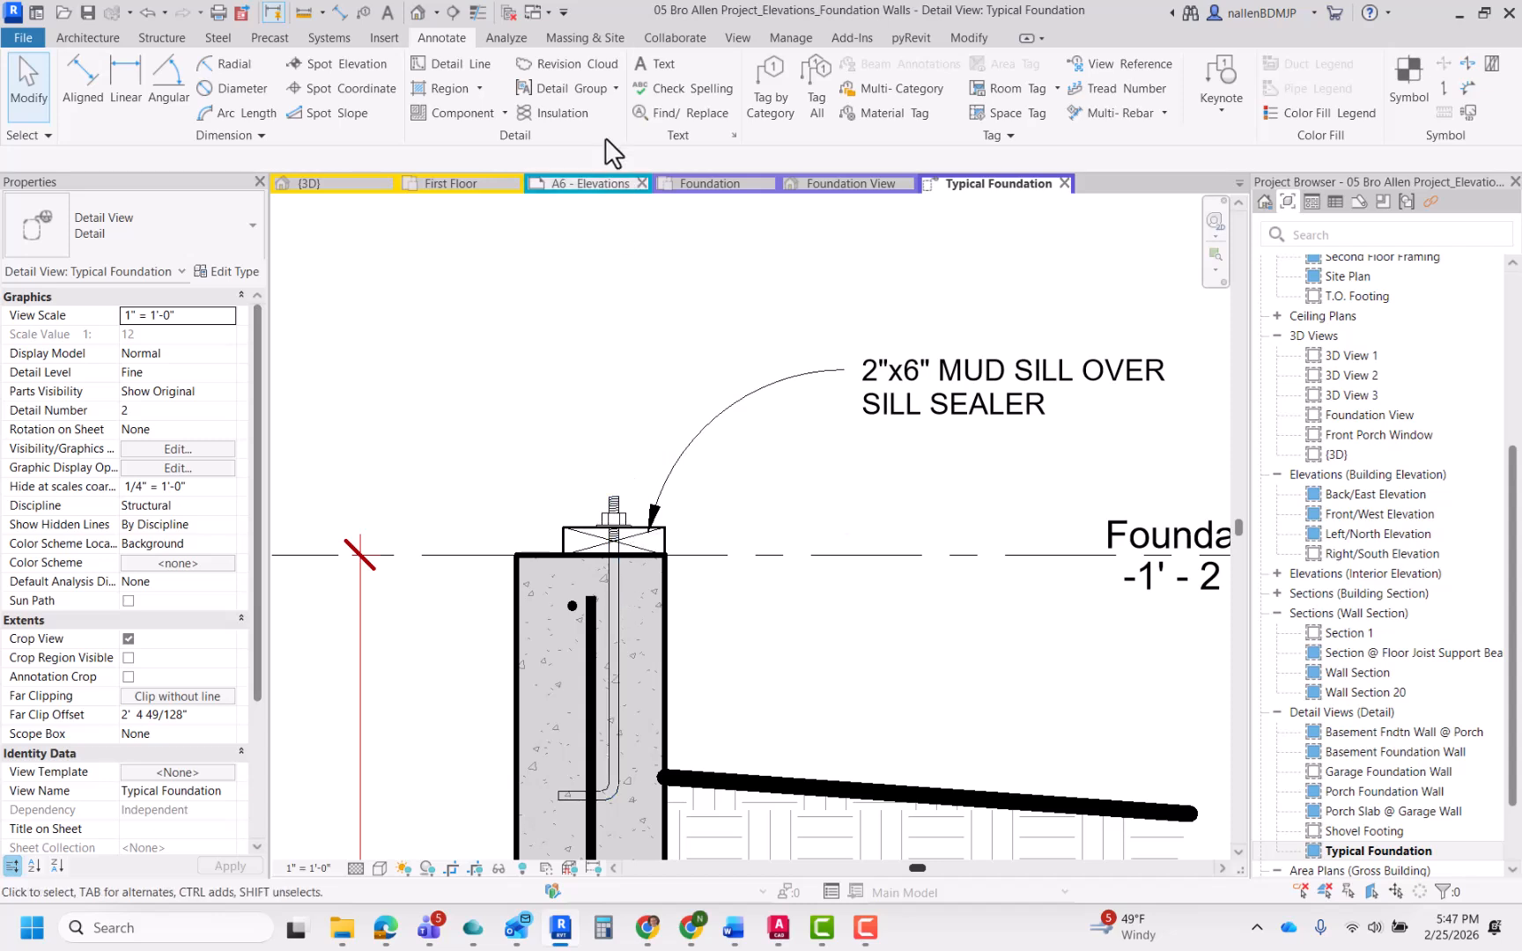
# Step: Add a text note with a curved leader to the anchor bolt's shaft, reading 1/2" ANCHOR BOLT @ 5' O.C
pyautogui.click(648, 64)
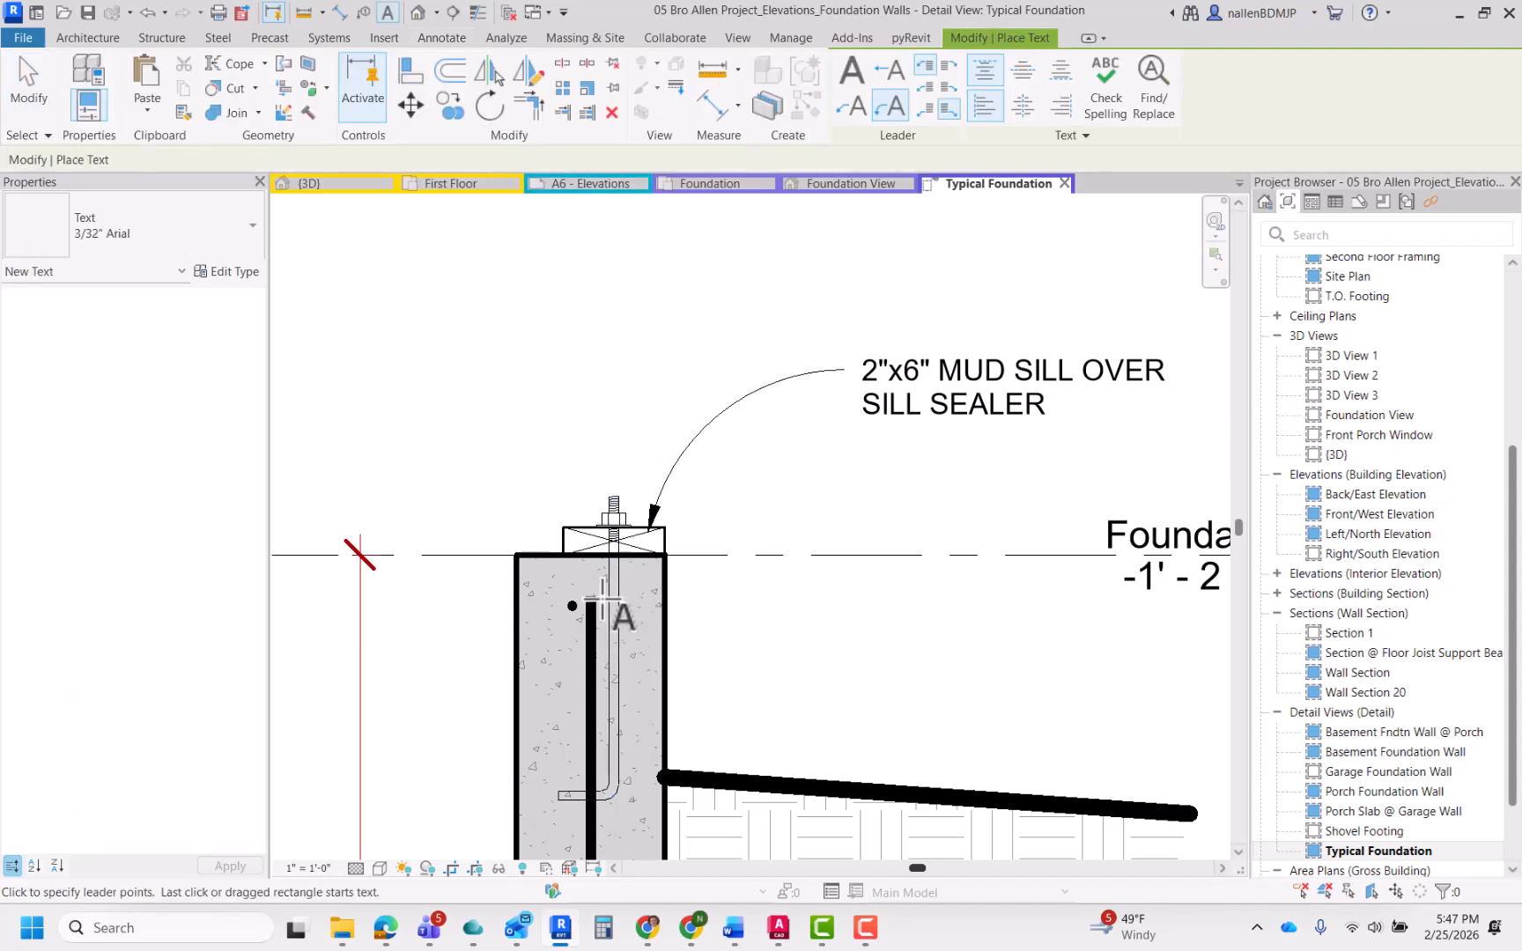
pyautogui.click(615, 600)
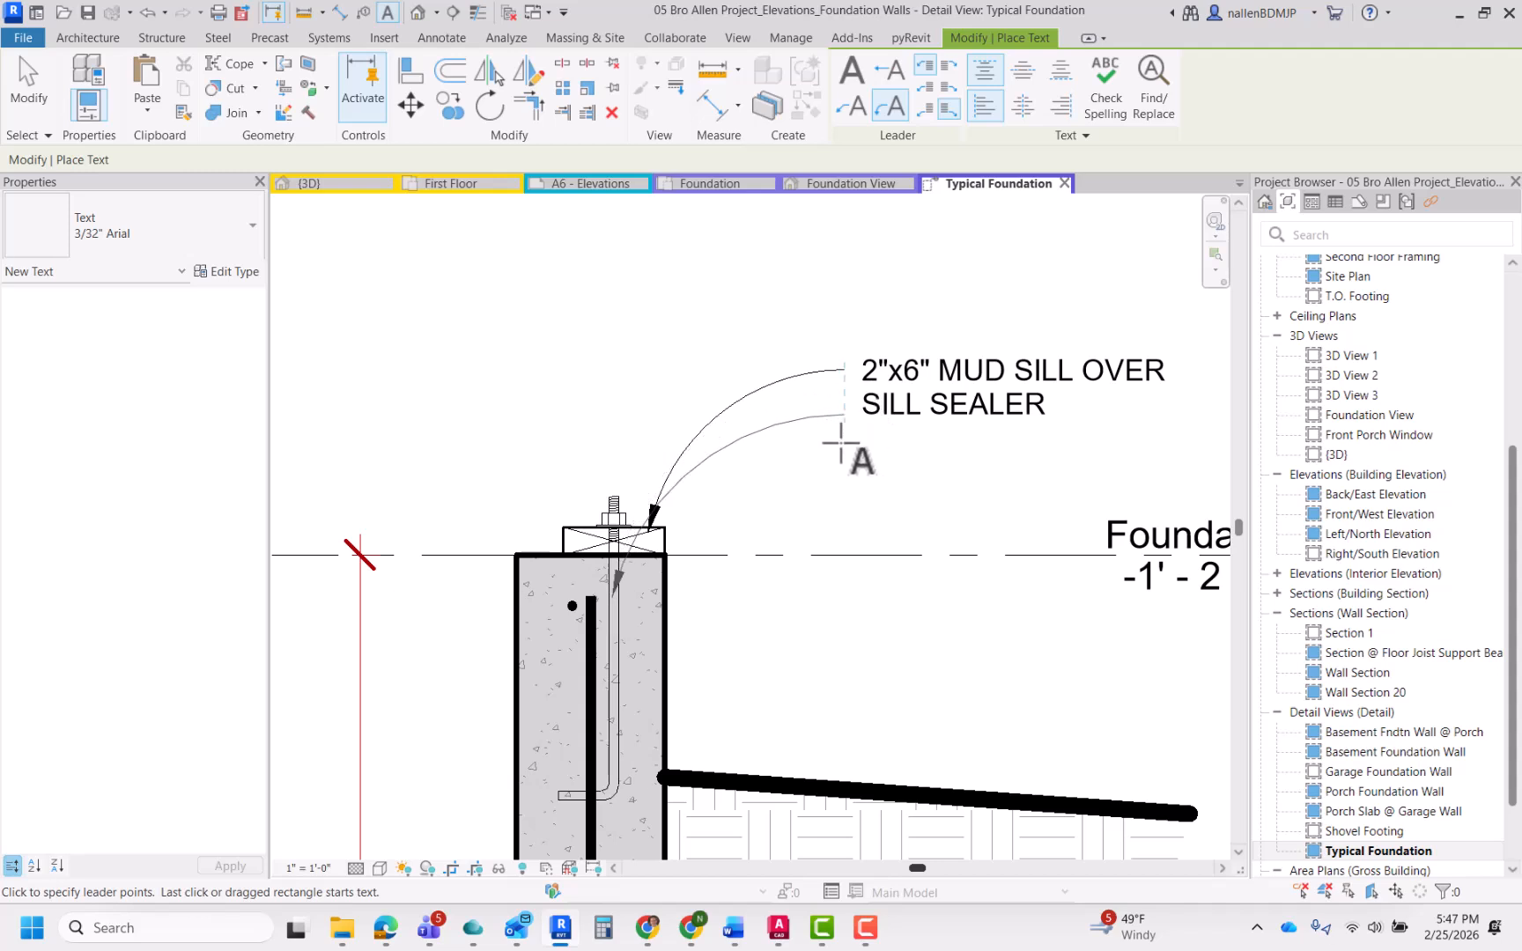
pyautogui.click(843, 655)
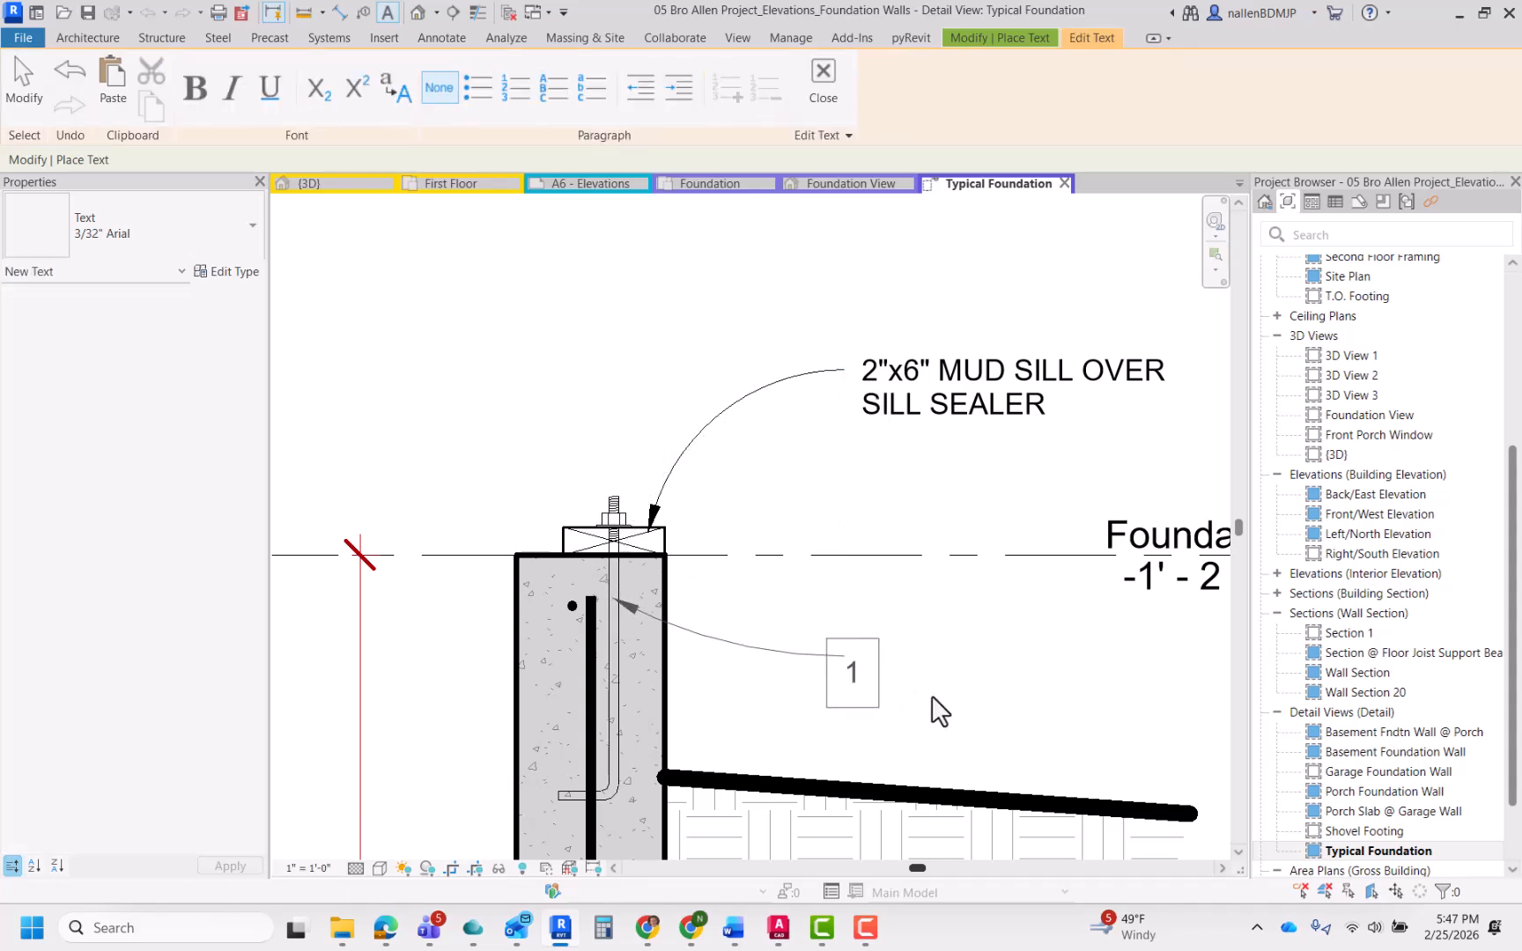
pyautogui.write('1/2" ANCHOR BOLT @ 5')
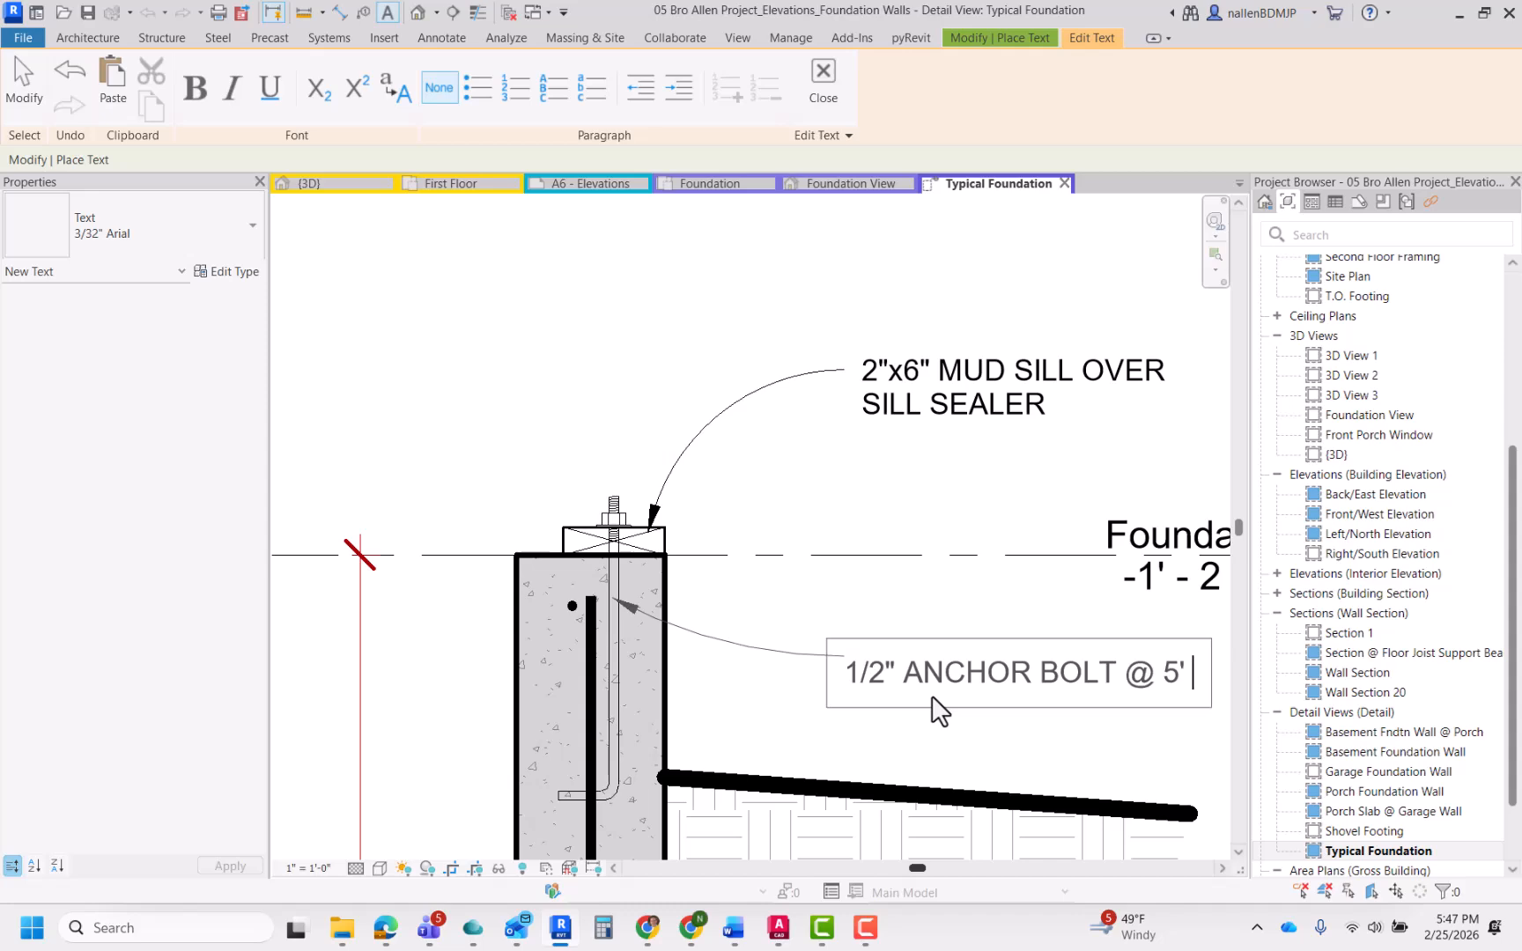
pyautogui.write('c')
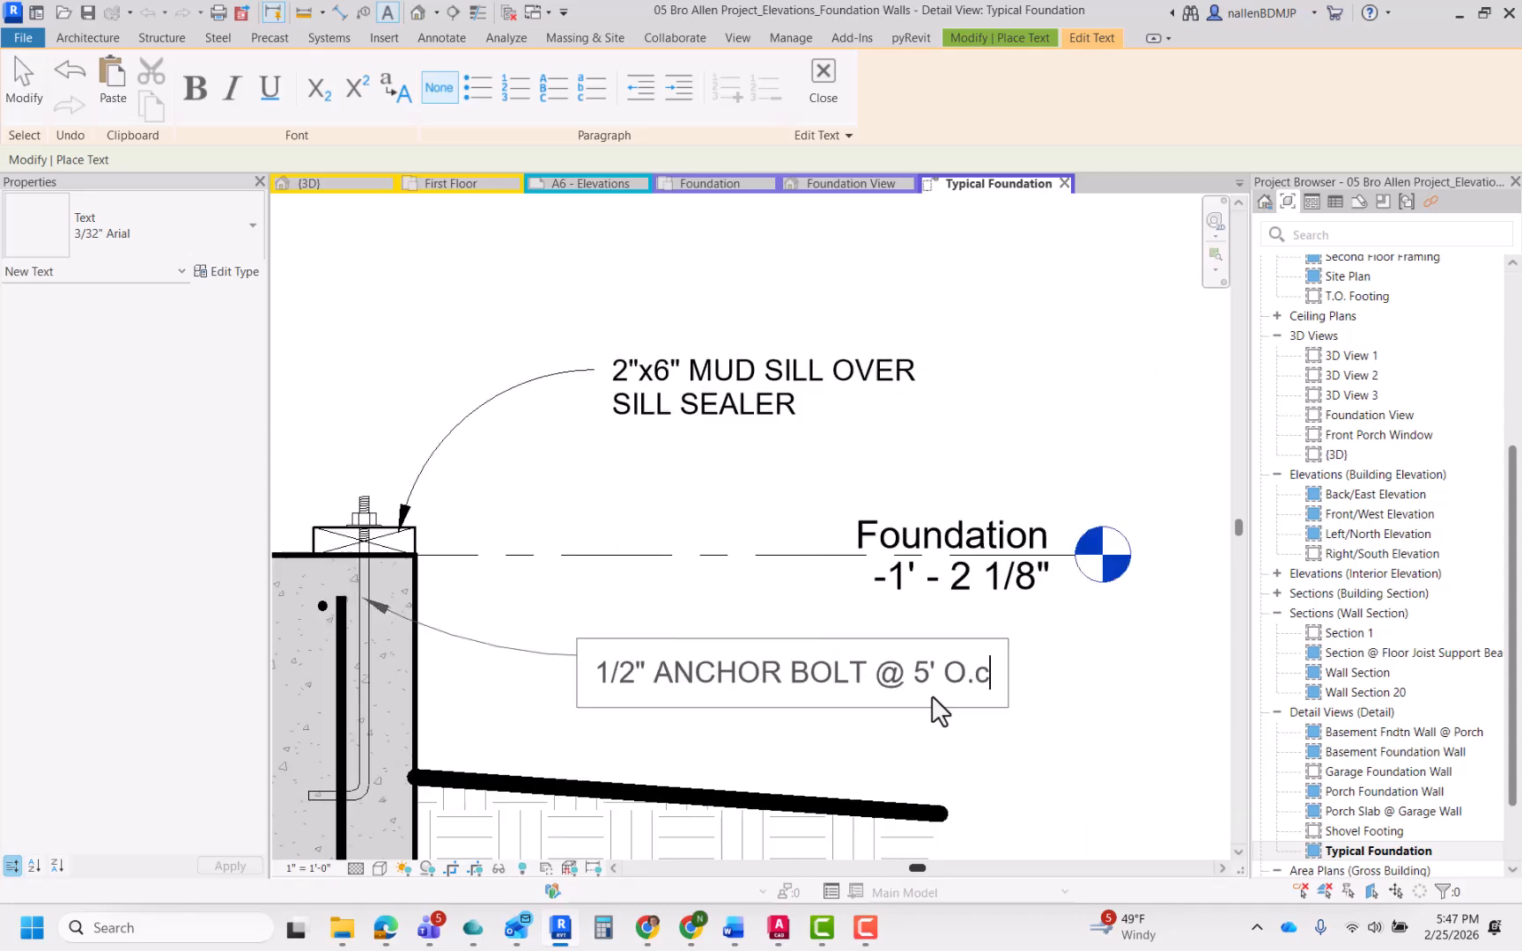
pyautogui.click(962, 832)
pyautogui.press('Escape')
# Step: Move the anchor bolt note slightly down, further below the Foundation level line
pyautogui.click(675, 667)
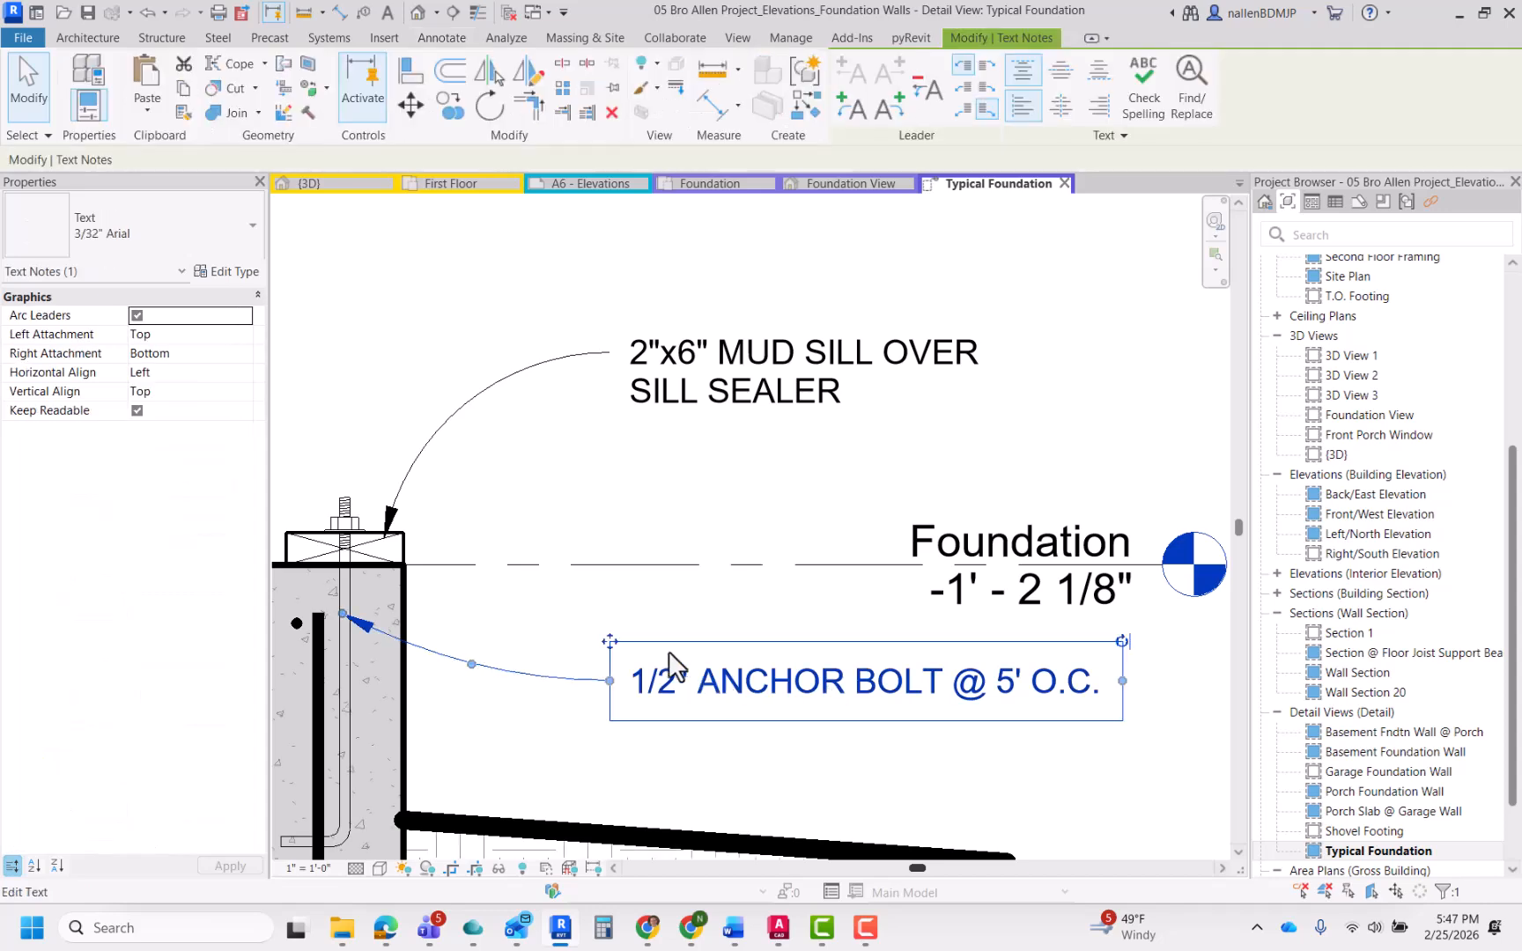
pyautogui.moveTo(616, 641); pyautogui.dragTo(615, 676)
pyautogui.click(683, 476)
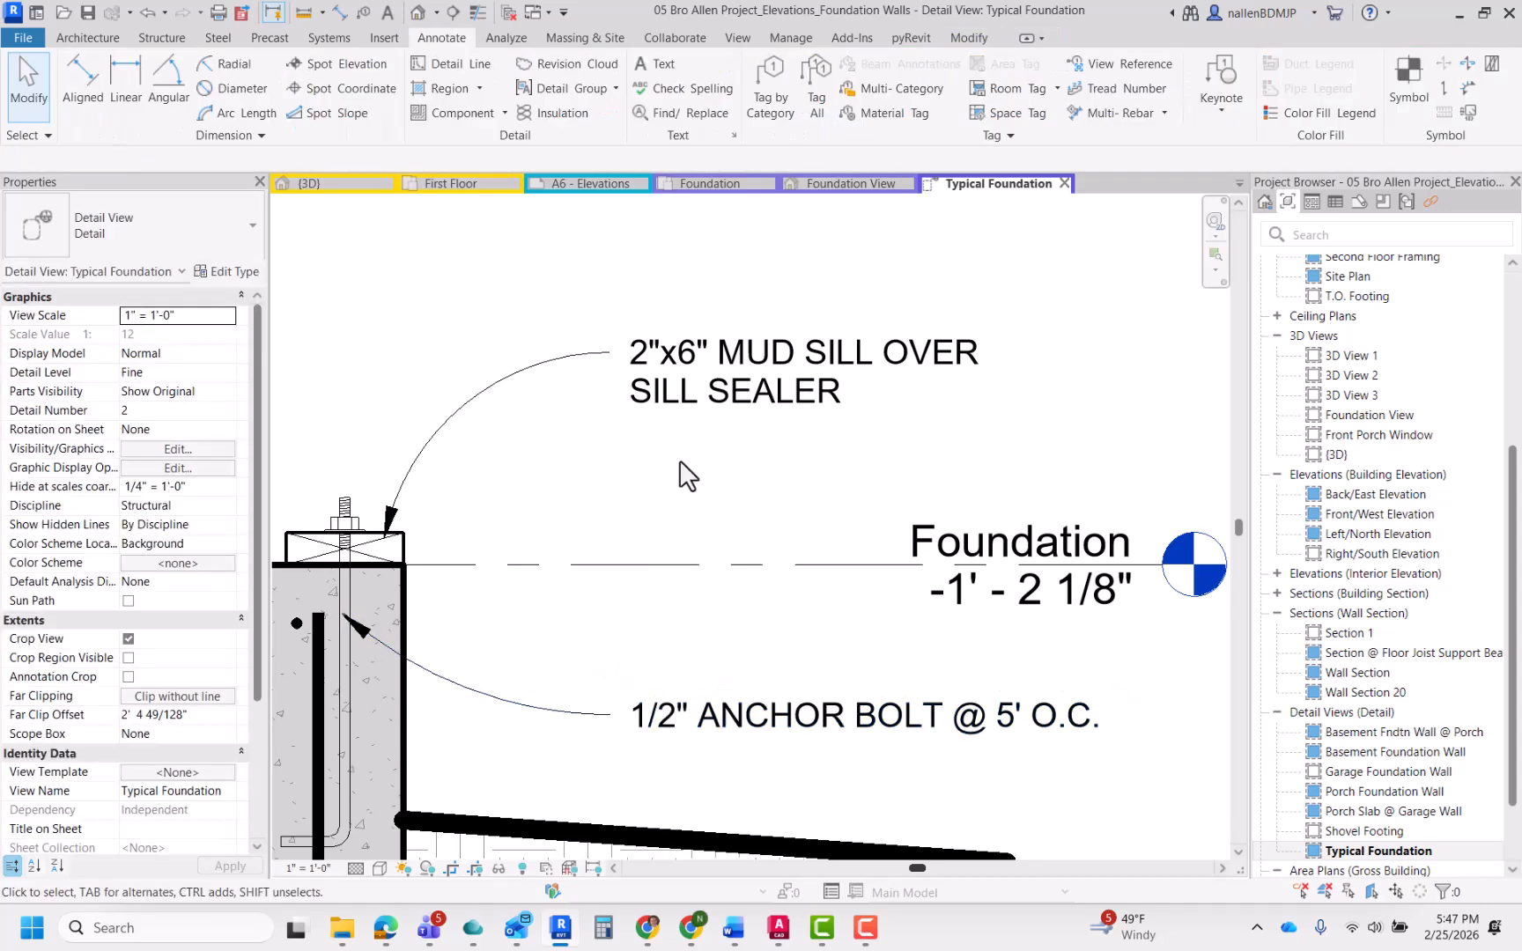
# Step: Move the anchor bolt note above the mud sill note and re-point its leader at the bolt's top end
pyautogui.scroll(-3, 805, 531)
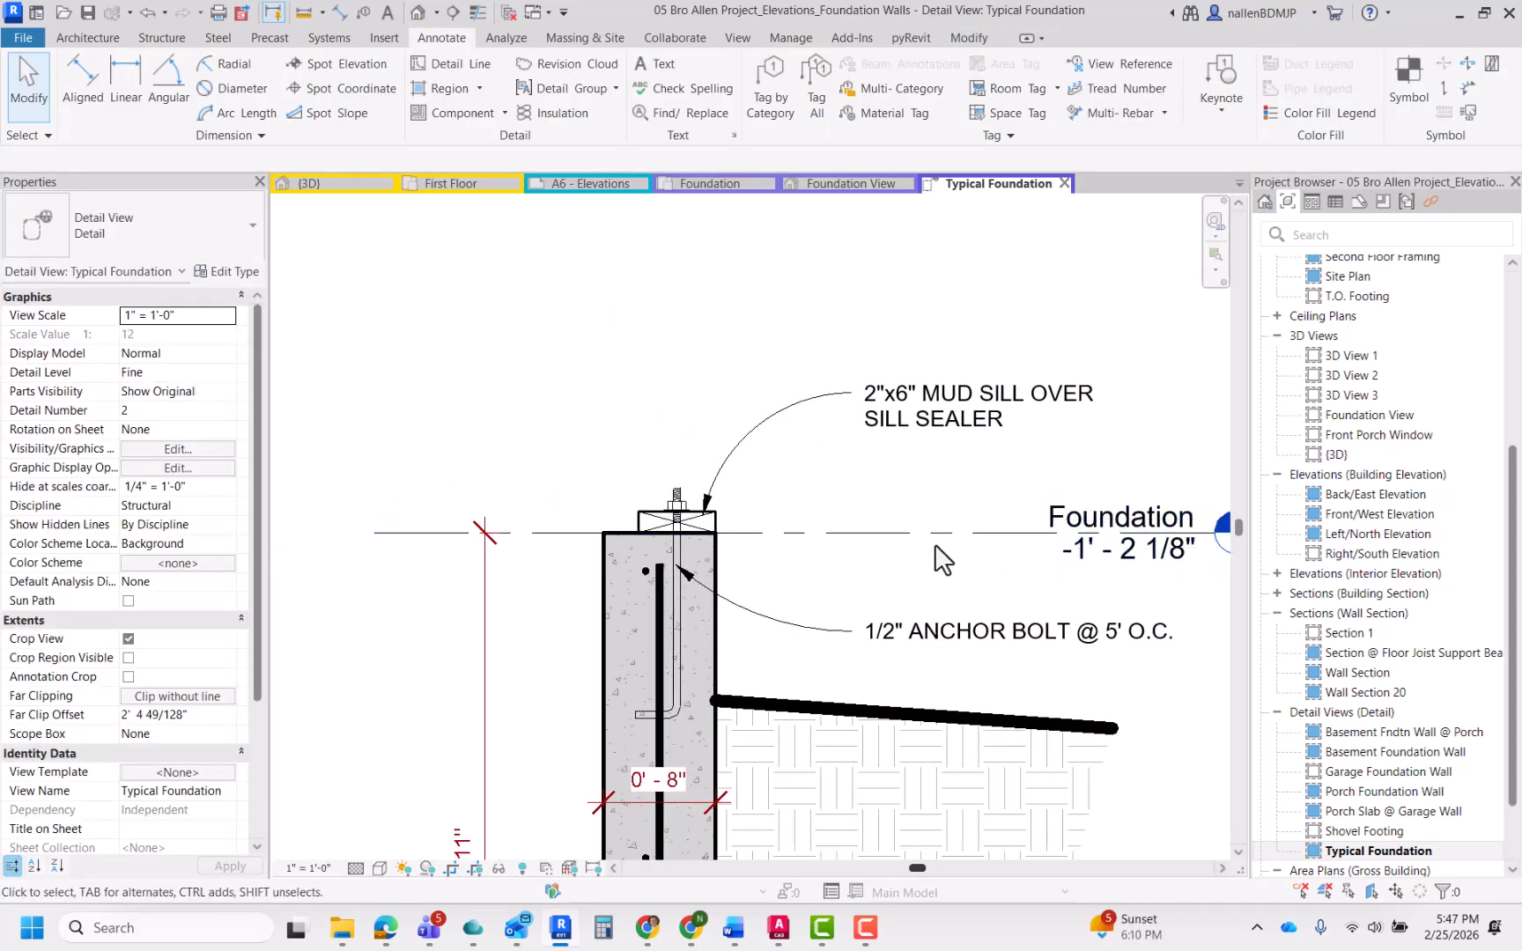
pyautogui.scroll(-3, 866, 570)
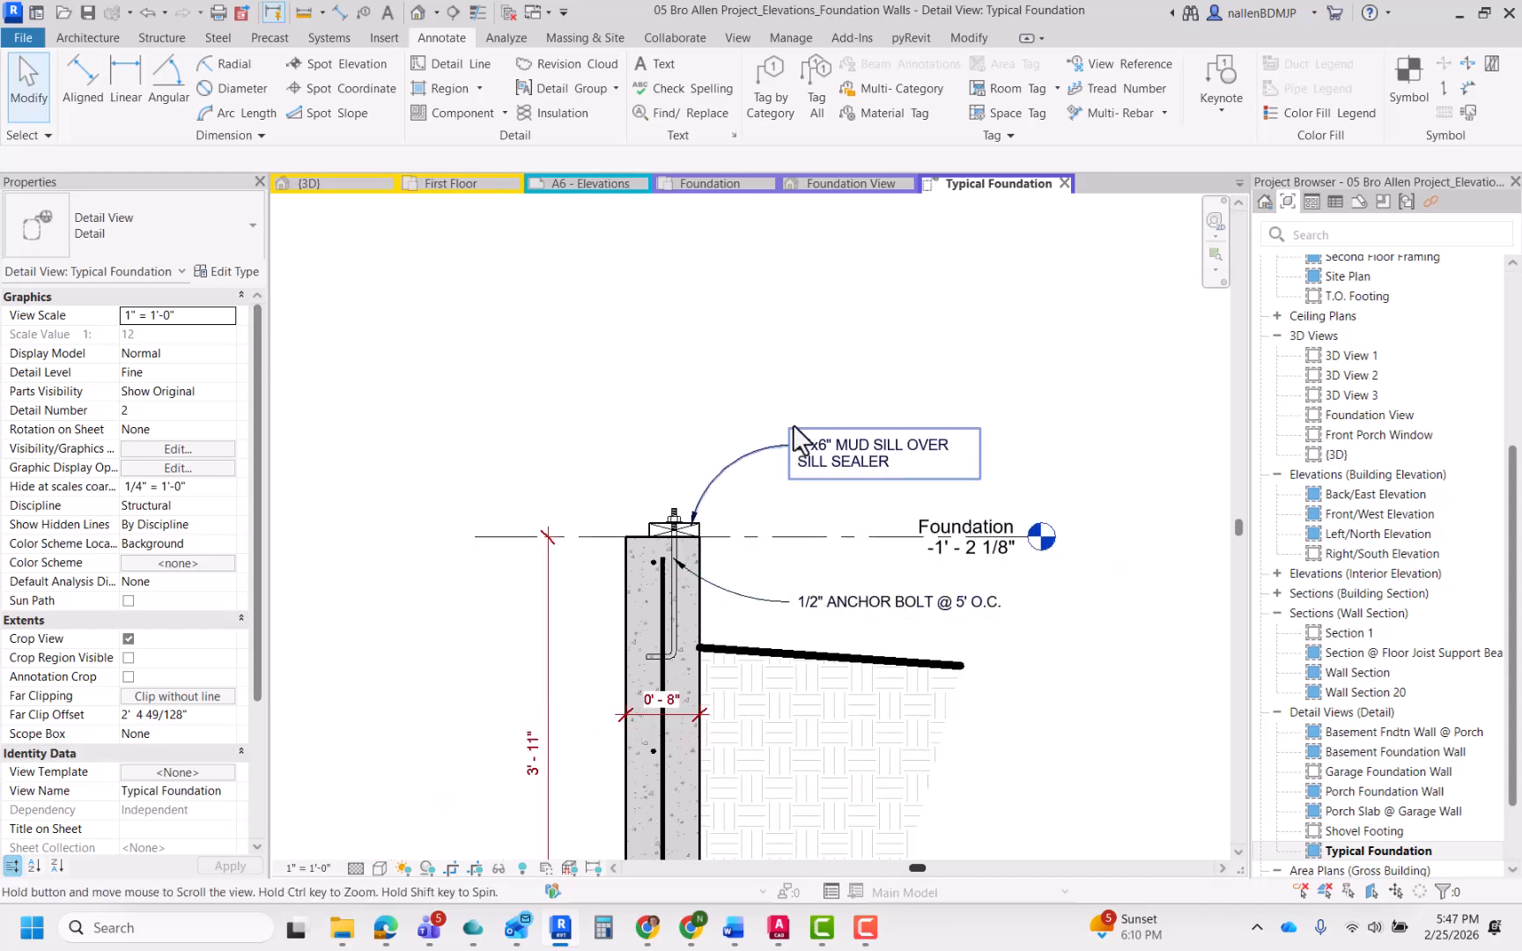
pyautogui.moveTo(801, 445); pyautogui.dragTo(802, 428, button='middle')
pyautogui.click(828, 594)
pyautogui.keyDown('ctrl'); pyautogui.moveTo(788, 568); pyautogui.dragTo(817, 380); pyautogui.keyUp('ctrl')
pyautogui.scroll(3, 704, 476)
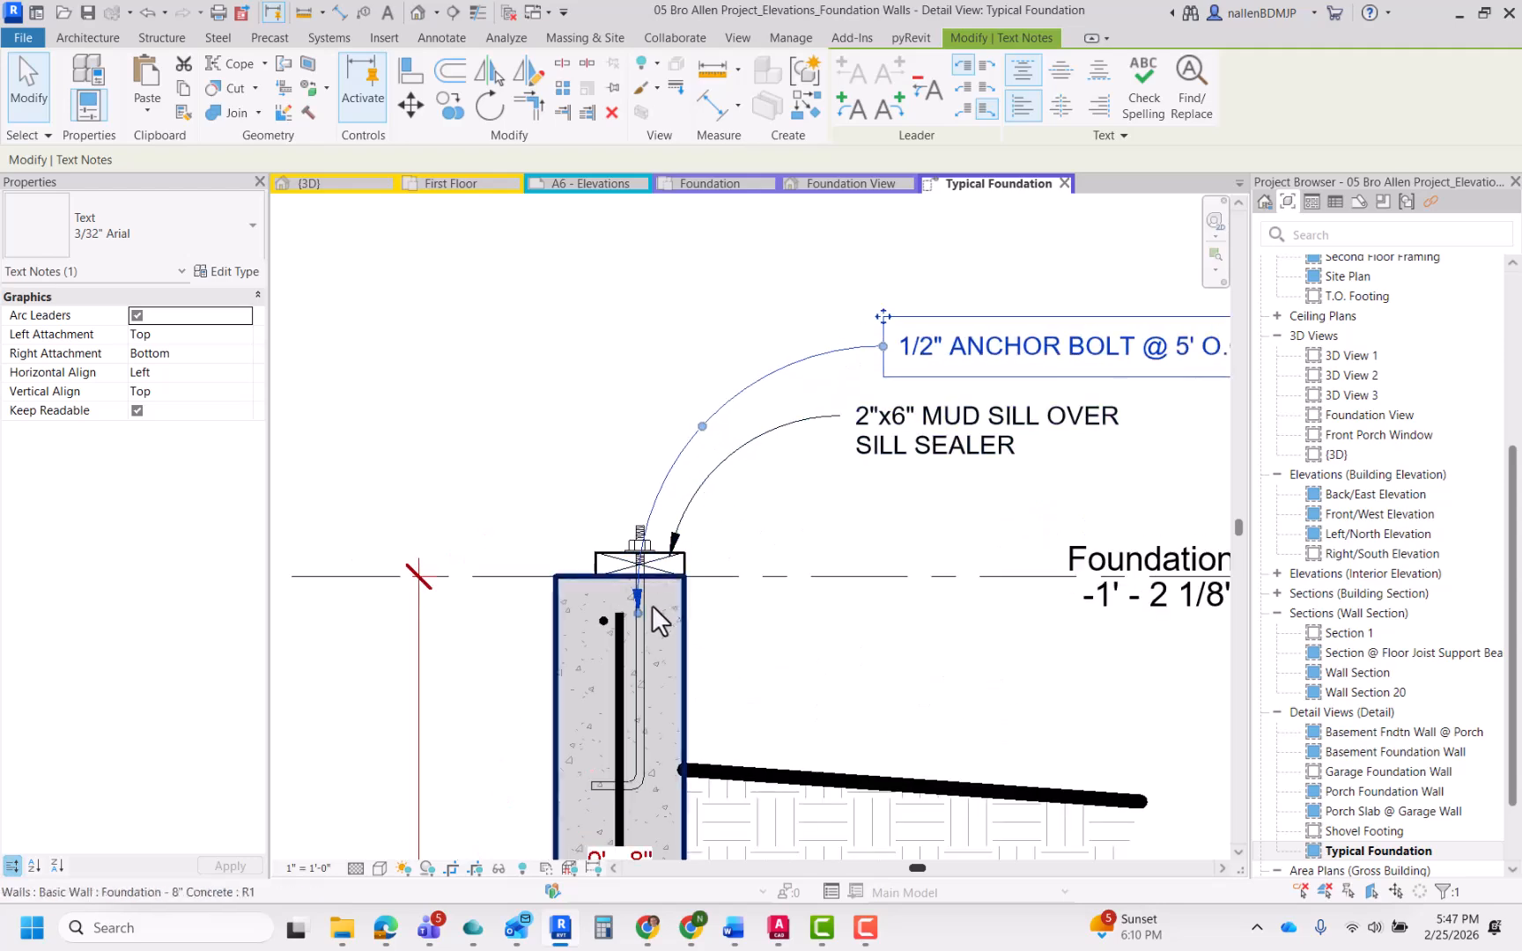
pyautogui.moveTo(641, 610); pyautogui.dragTo(640, 532)
pyautogui.click(578, 435)
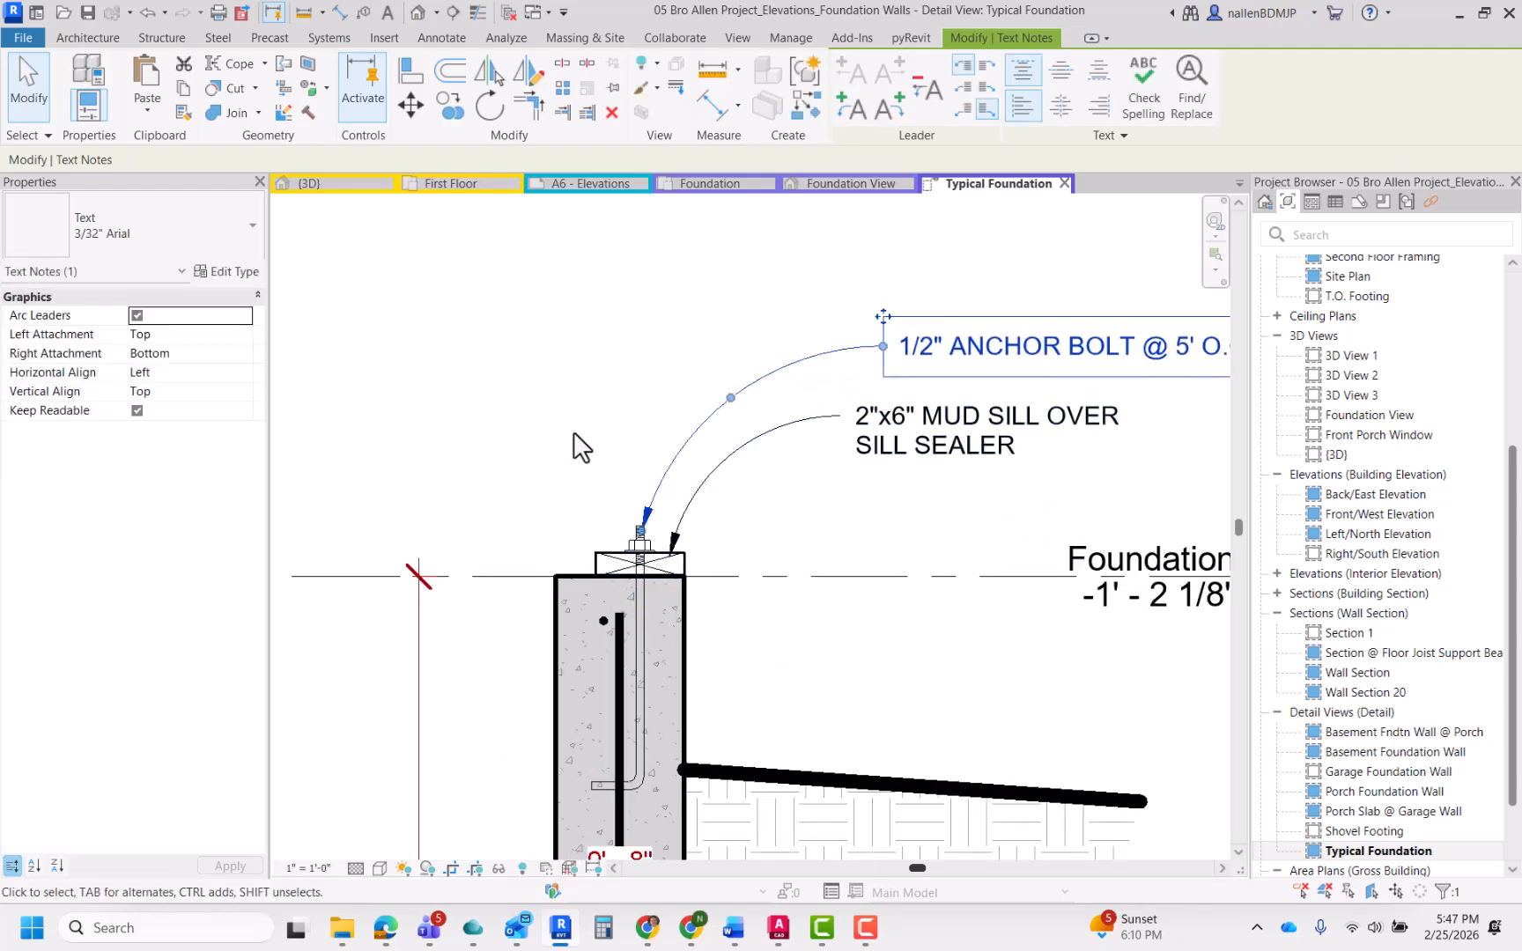
# Step: Shift the anchor bolt note sideways so its text lines up with the start of the mud sill note
pyautogui.scroll(-2, 584, 444)
pyautogui.click(793, 375)
pyautogui.scroll(2, 795, 377)
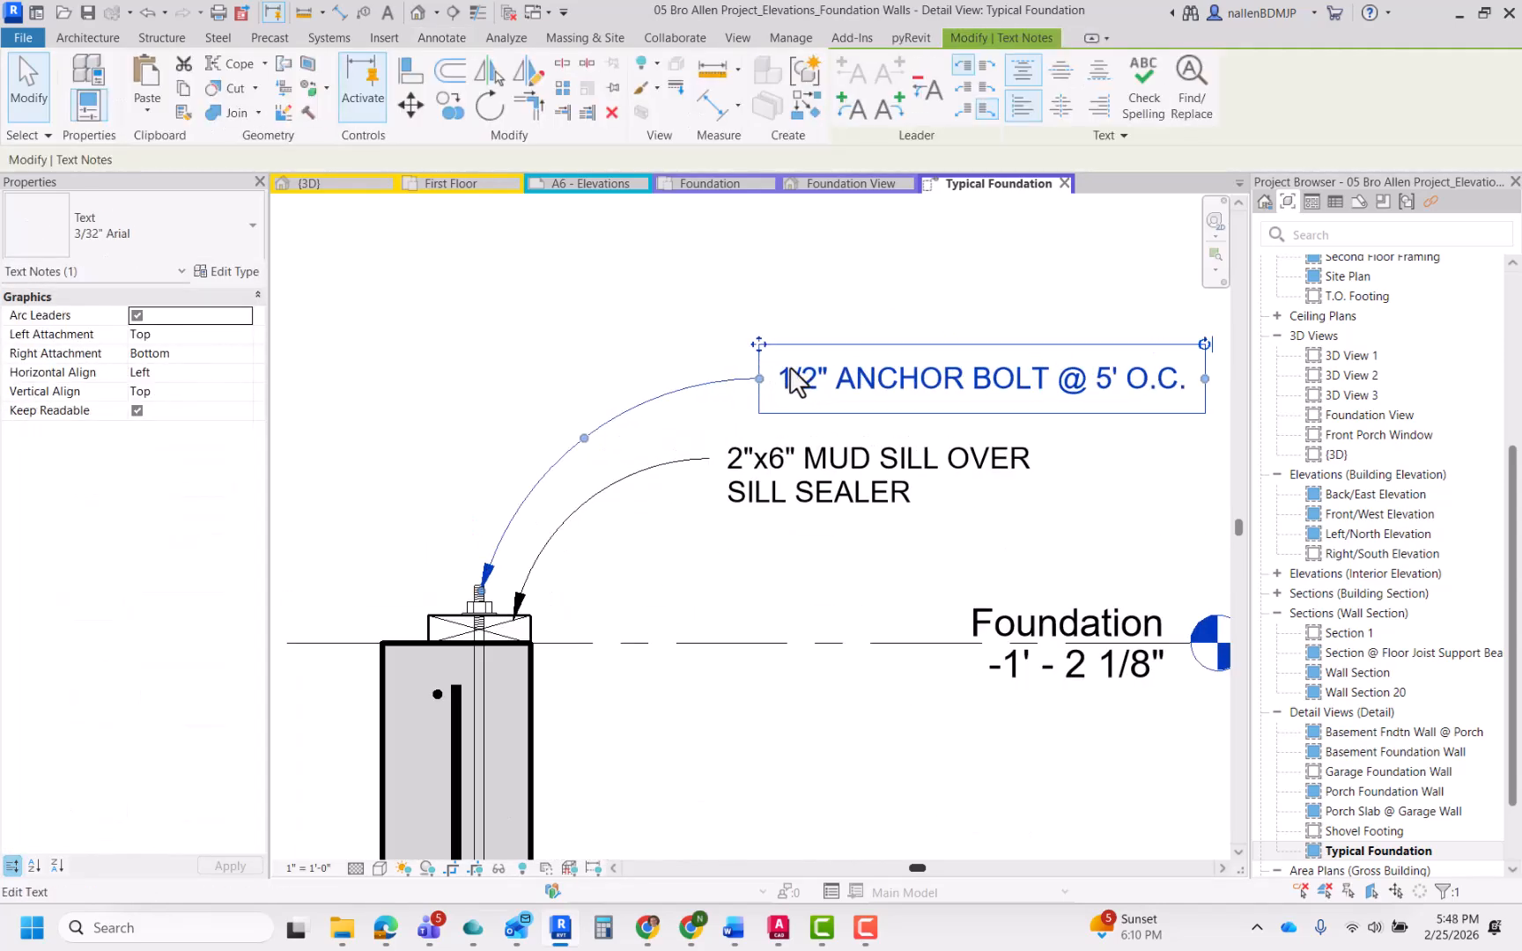
pyautogui.moveTo(762, 356); pyautogui.dragTo(715, 355)
pyautogui.click(768, 302)
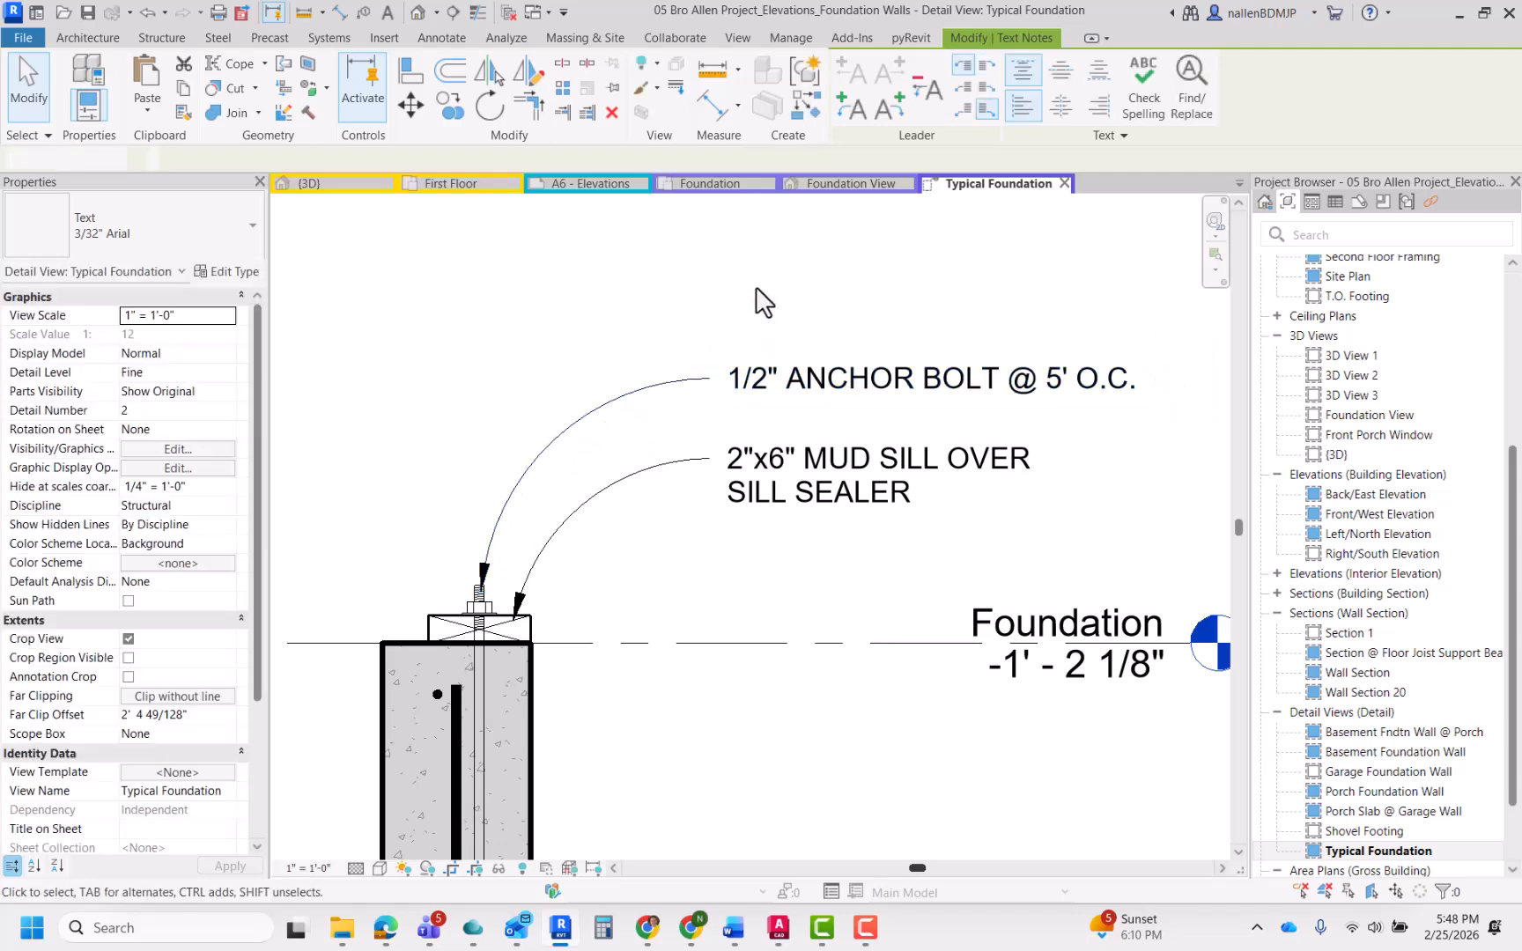
# Step: Move the vertical wall and footing height dimension string to the backfill side of the wall, over the earth hatch
pyautogui.scroll(-2, 810, 672)
pyautogui.moveTo(810, 671)
pyautogui.mouseDown(button='middle')
pyautogui.moveTo(860, 655)
pyautogui.moveTo(907, 527)
pyautogui.moveTo(890, 458)
pyautogui.mouseUp(button='middle')
pyautogui.scroll(-1, 890, 458)
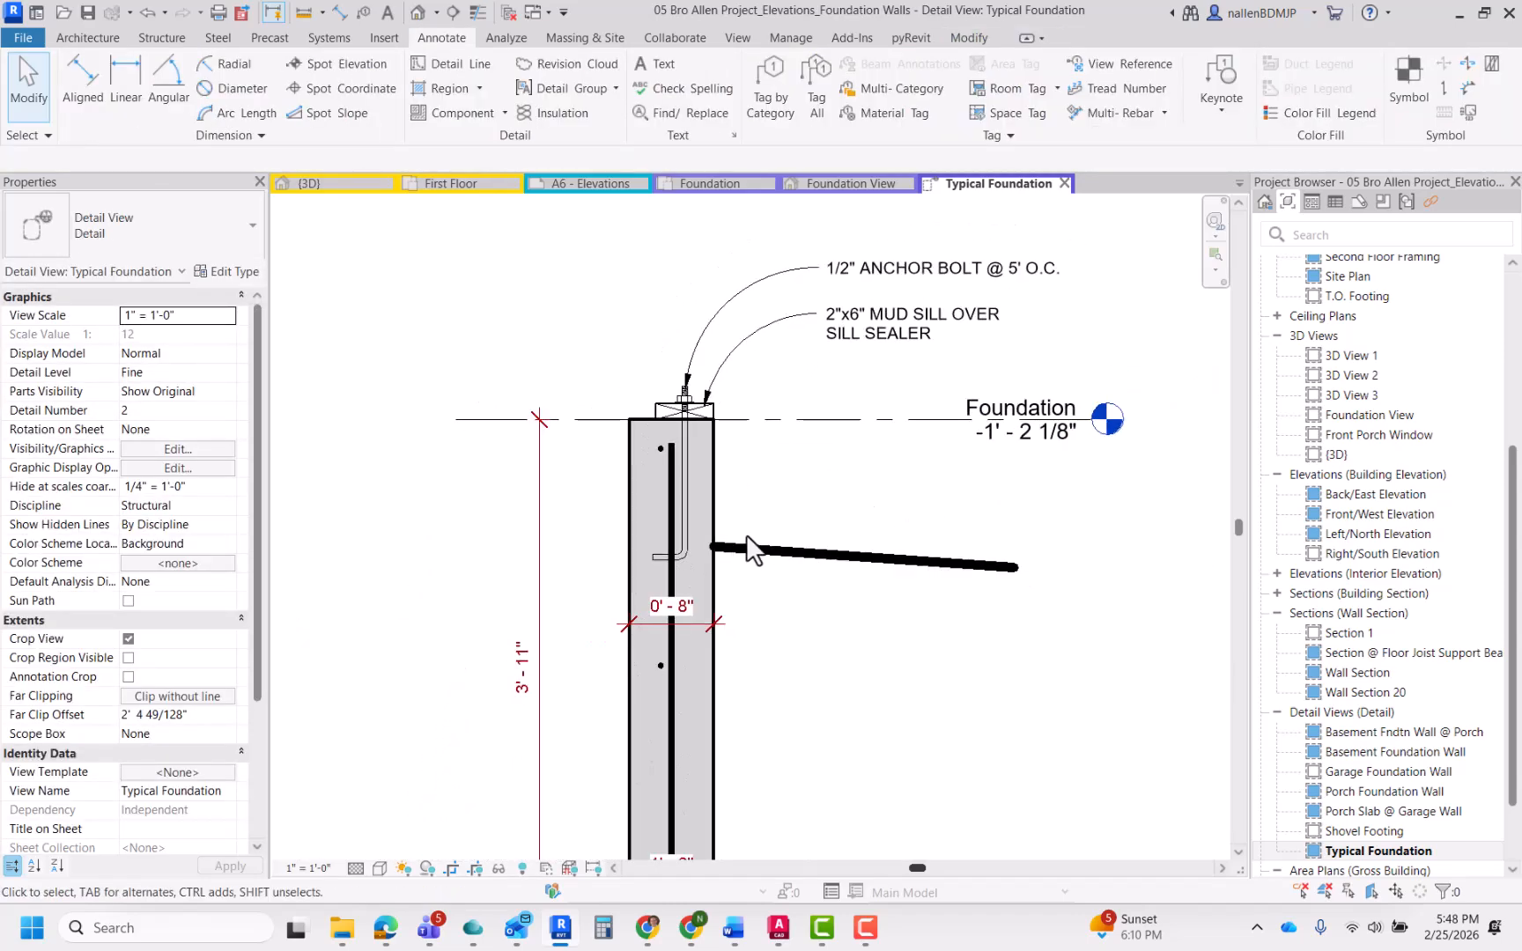
pyautogui.scroll(2, 709, 516)
pyautogui.scroll(-3, 704, 599)
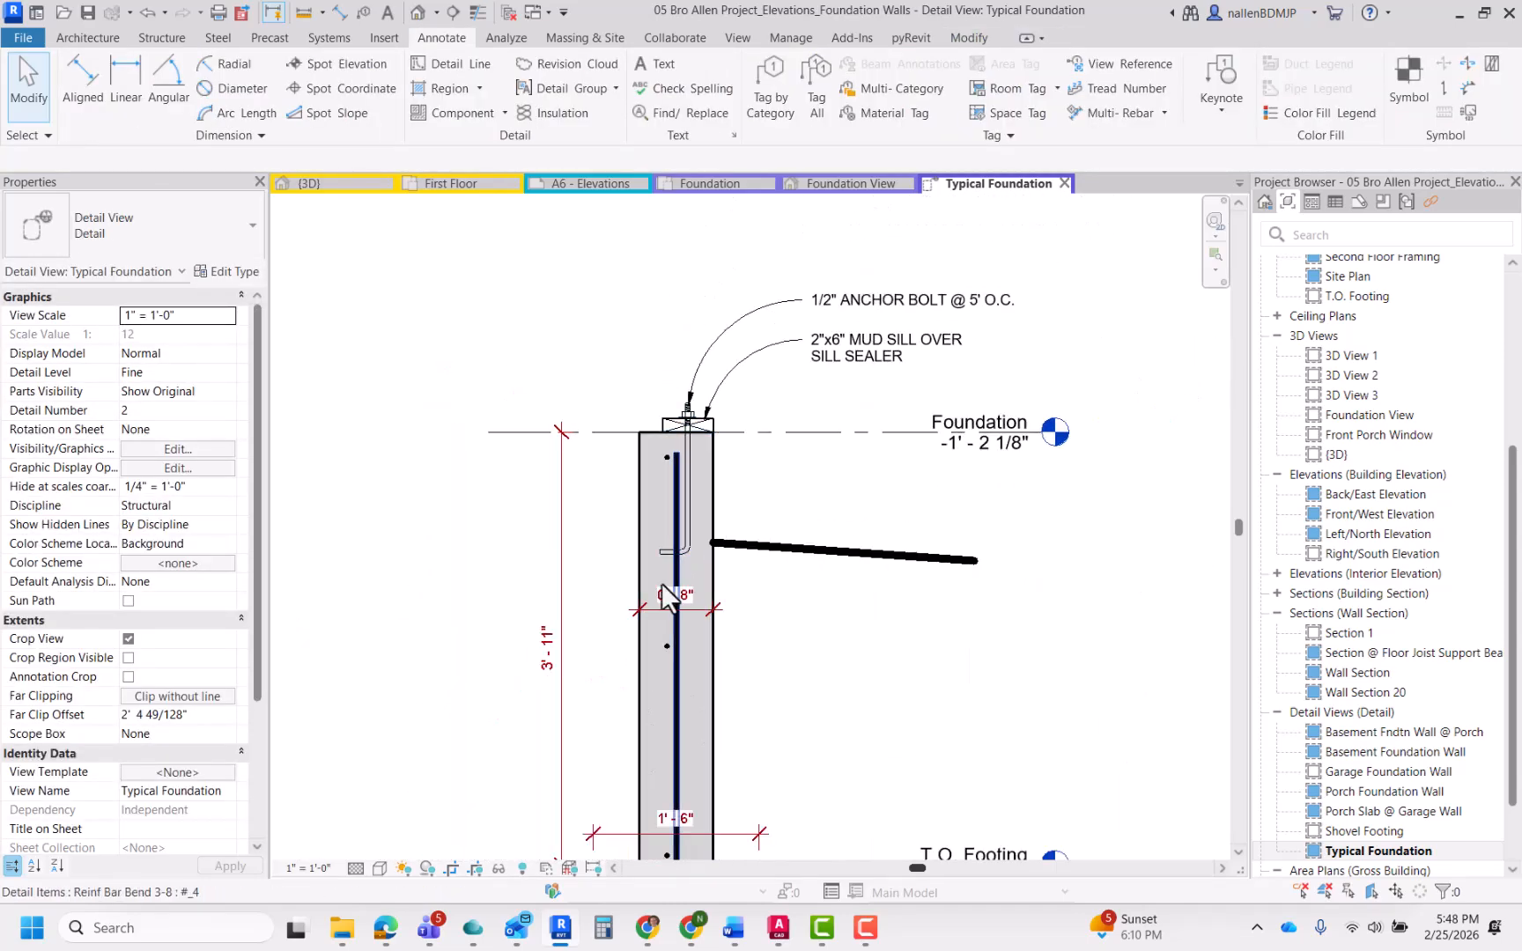
pyautogui.scroll(1, 700, 685)
pyautogui.scroll(-2, 700, 685)
pyautogui.scroll(-1, 737, 587)
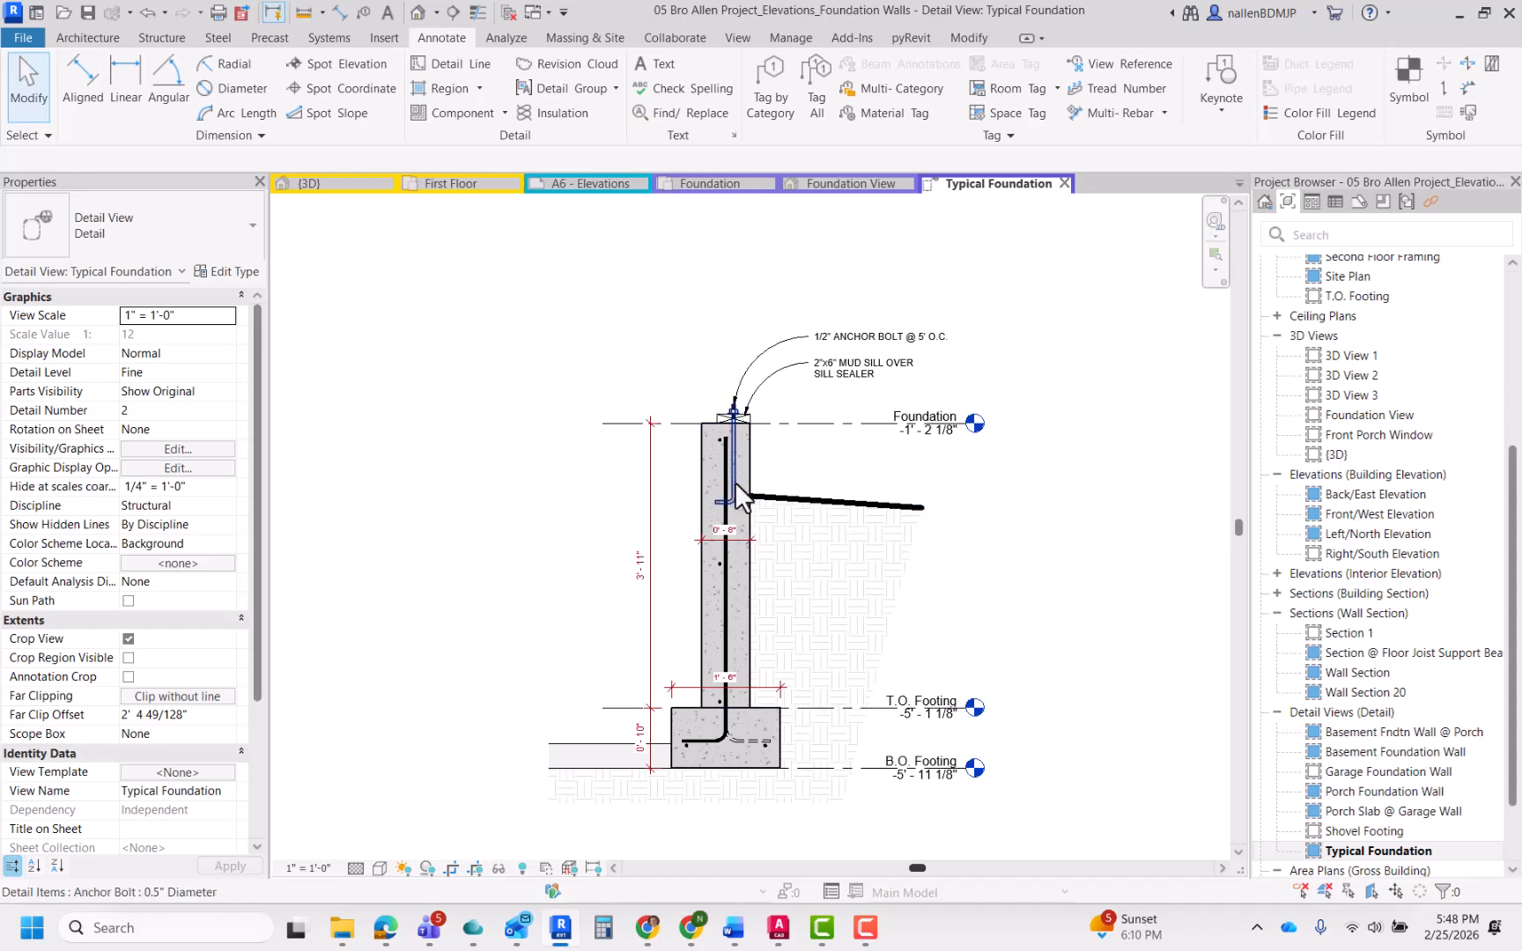
pyautogui.click(651, 510)
pyautogui.scroll(3, 651, 511)
pyautogui.moveTo(649, 499); pyautogui.dragTo(435, 520)
pyautogui.scroll(-3, 679, 534)
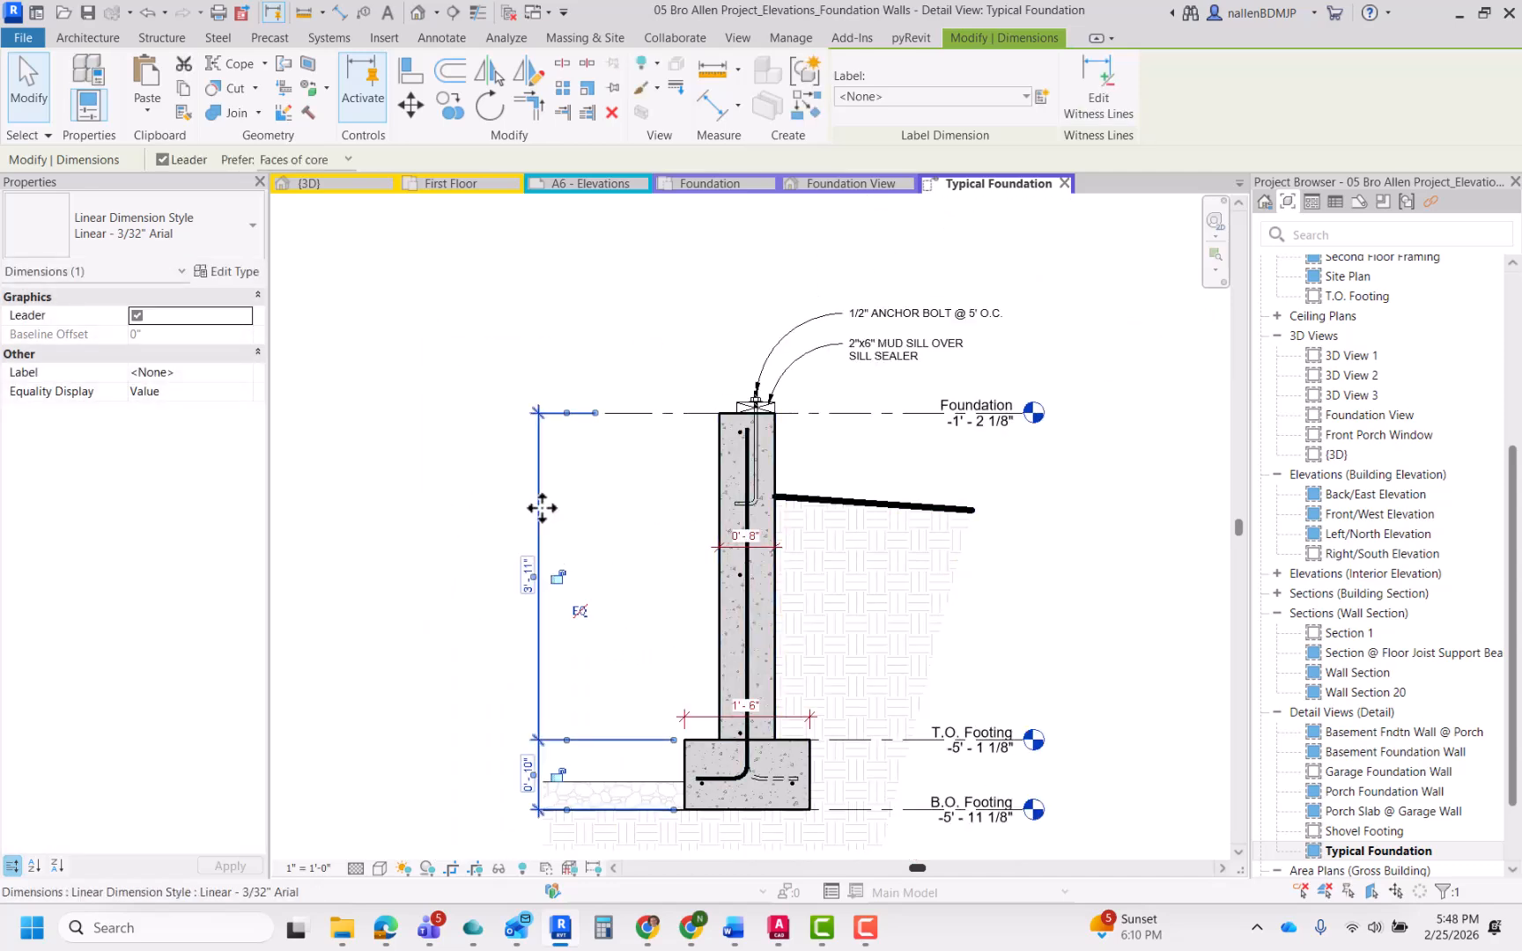
pyautogui.moveTo(538, 503)
pyautogui.mouseDown()
pyautogui.moveTo(890, 527)
pyautogui.moveTo(867, 526)
pyautogui.mouseUp()
pyautogui.click(1022, 513)
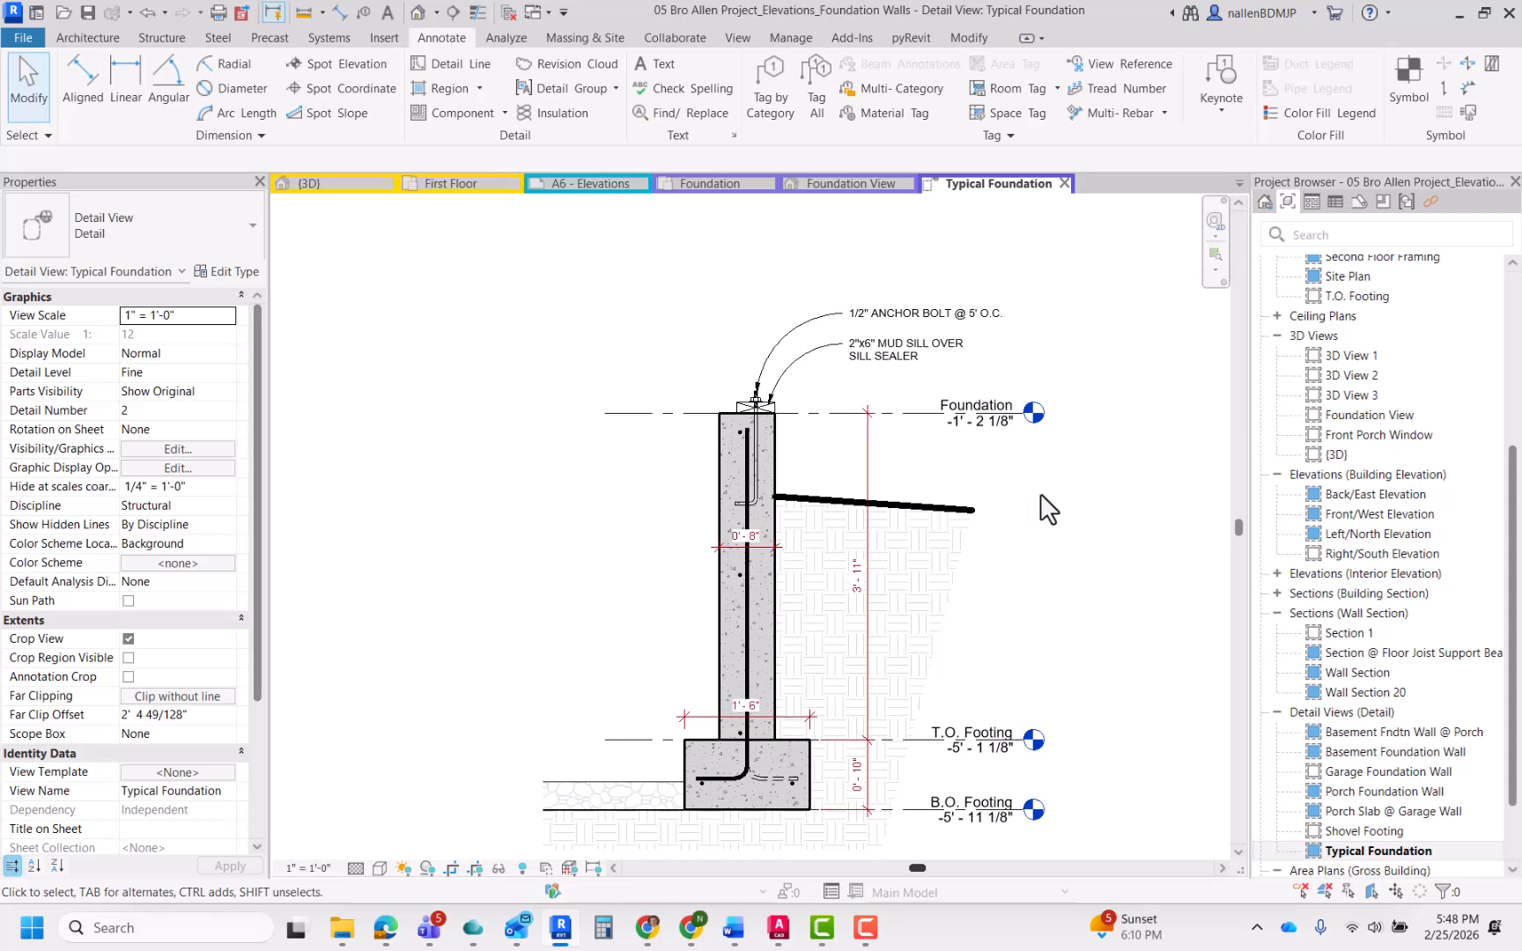
# Step: Place a text note beside the wall, opposite the backfill, with a curved leader pointing at the vertical rebar
pyautogui.scroll(2, 868, 564)
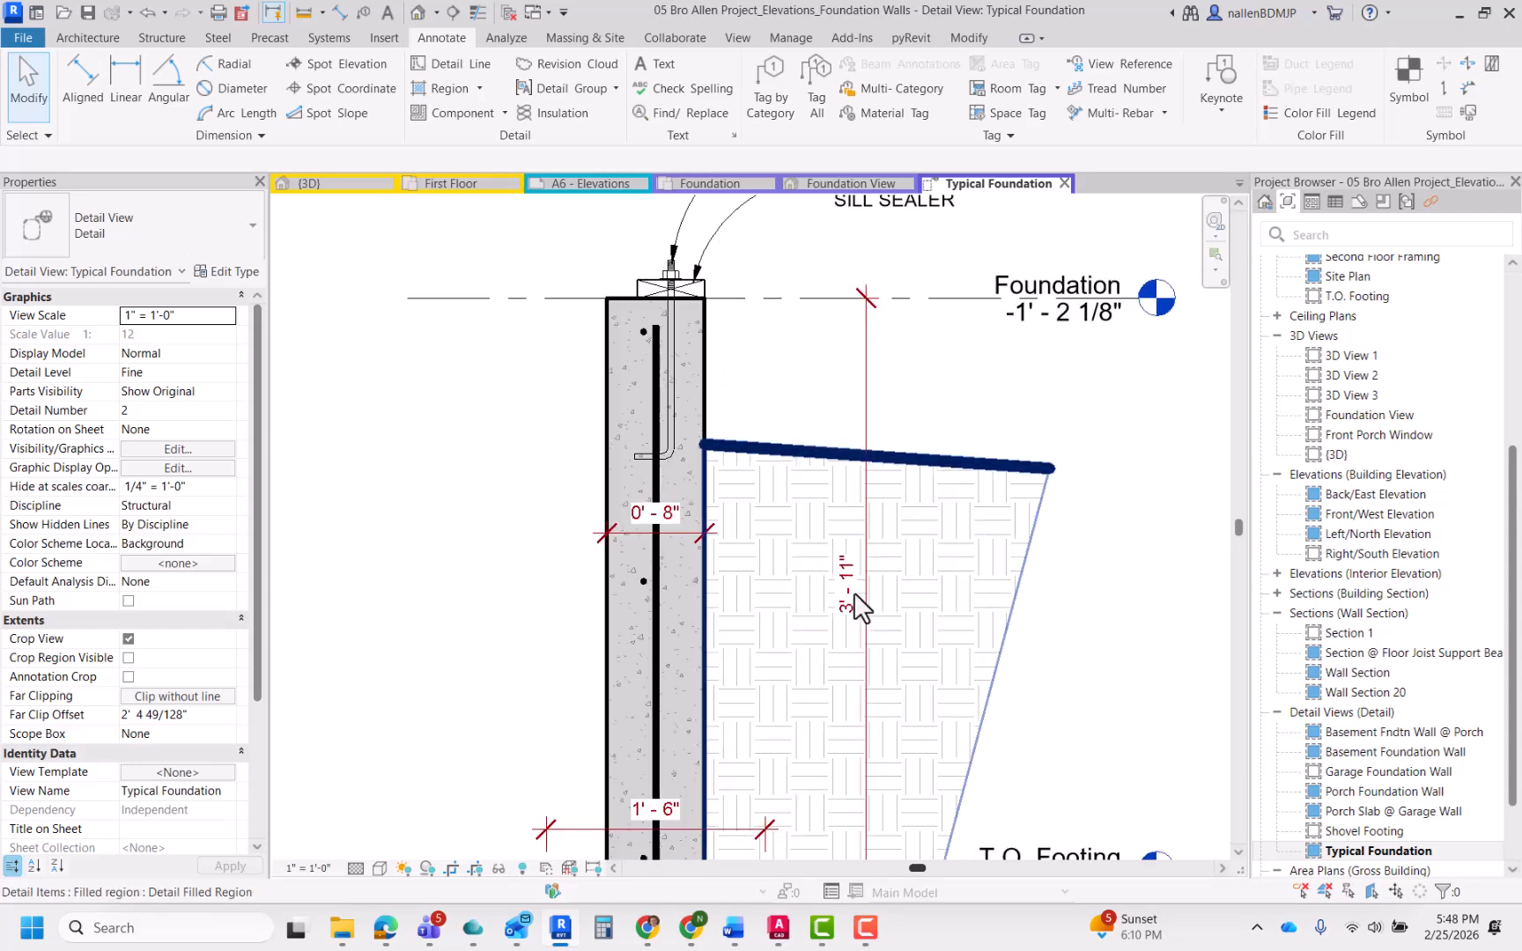
pyautogui.scroll(-2, 849, 588)
pyautogui.moveTo(704, 697); pyautogui.dragTo(774, 653, button='middle')
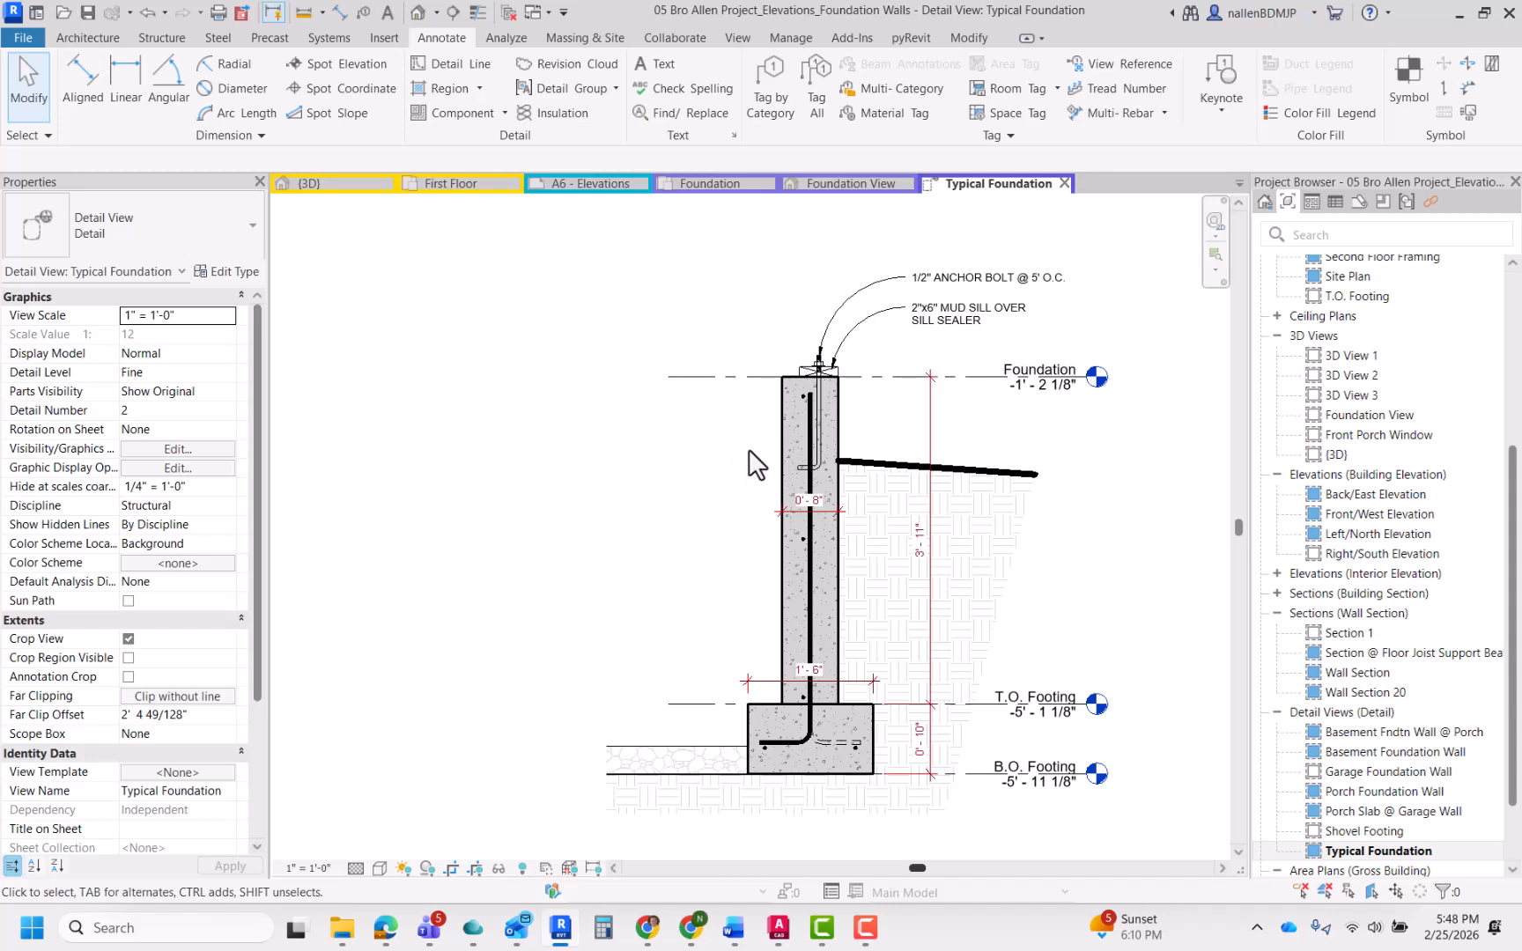
pyautogui.scroll(2, 748, 464)
pyautogui.press('t')
pyautogui.press('x')
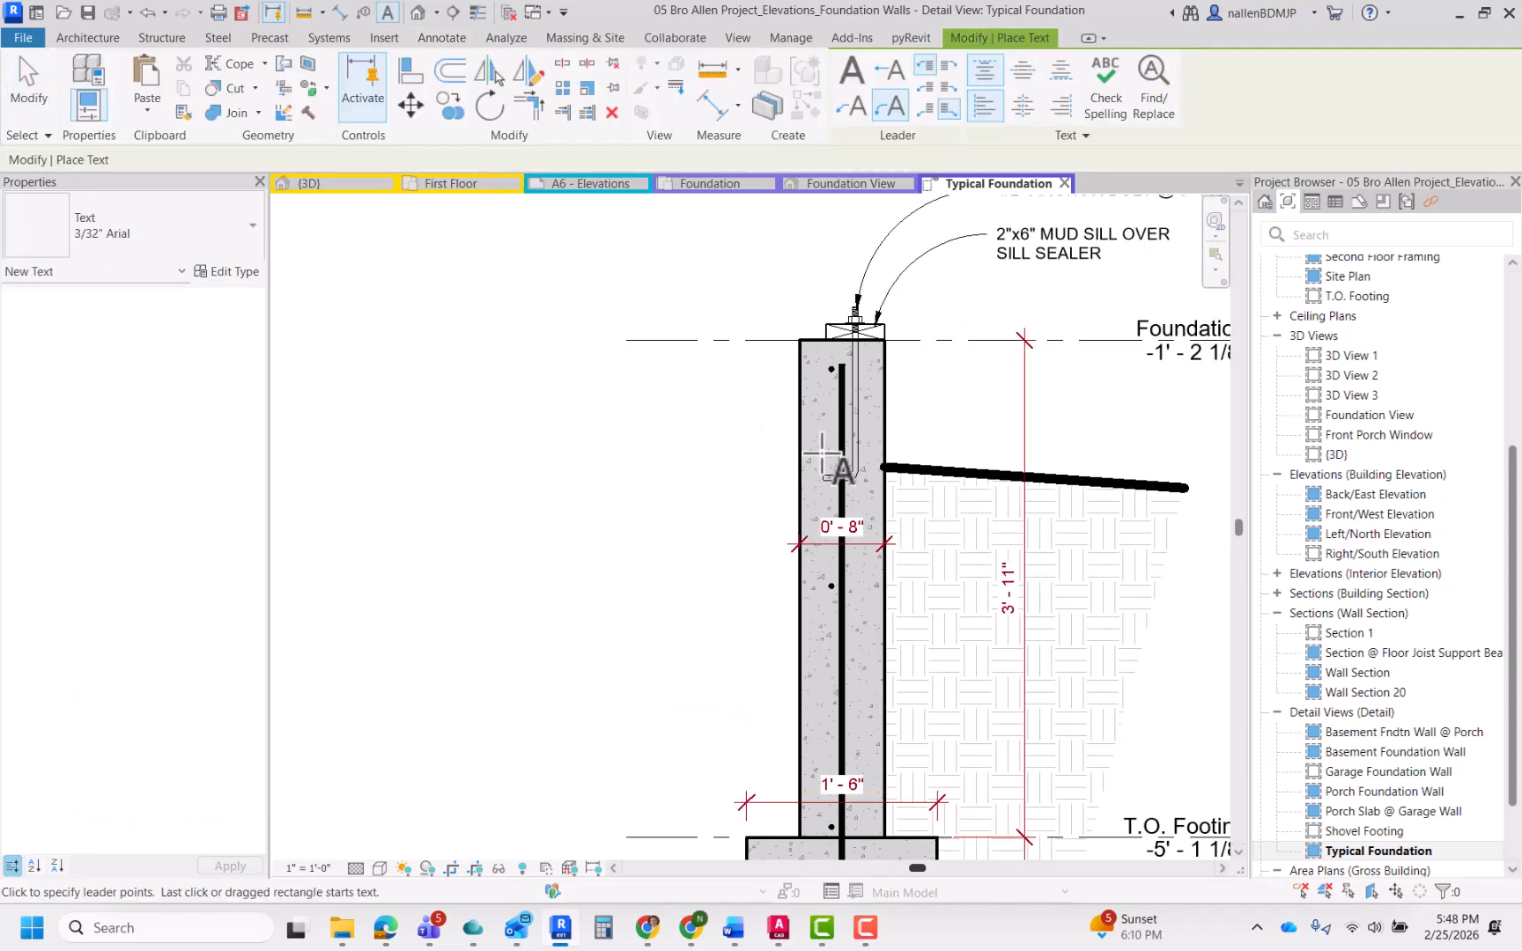
pyautogui.scroll(3, 843, 432)
pyautogui.click(853, 452)
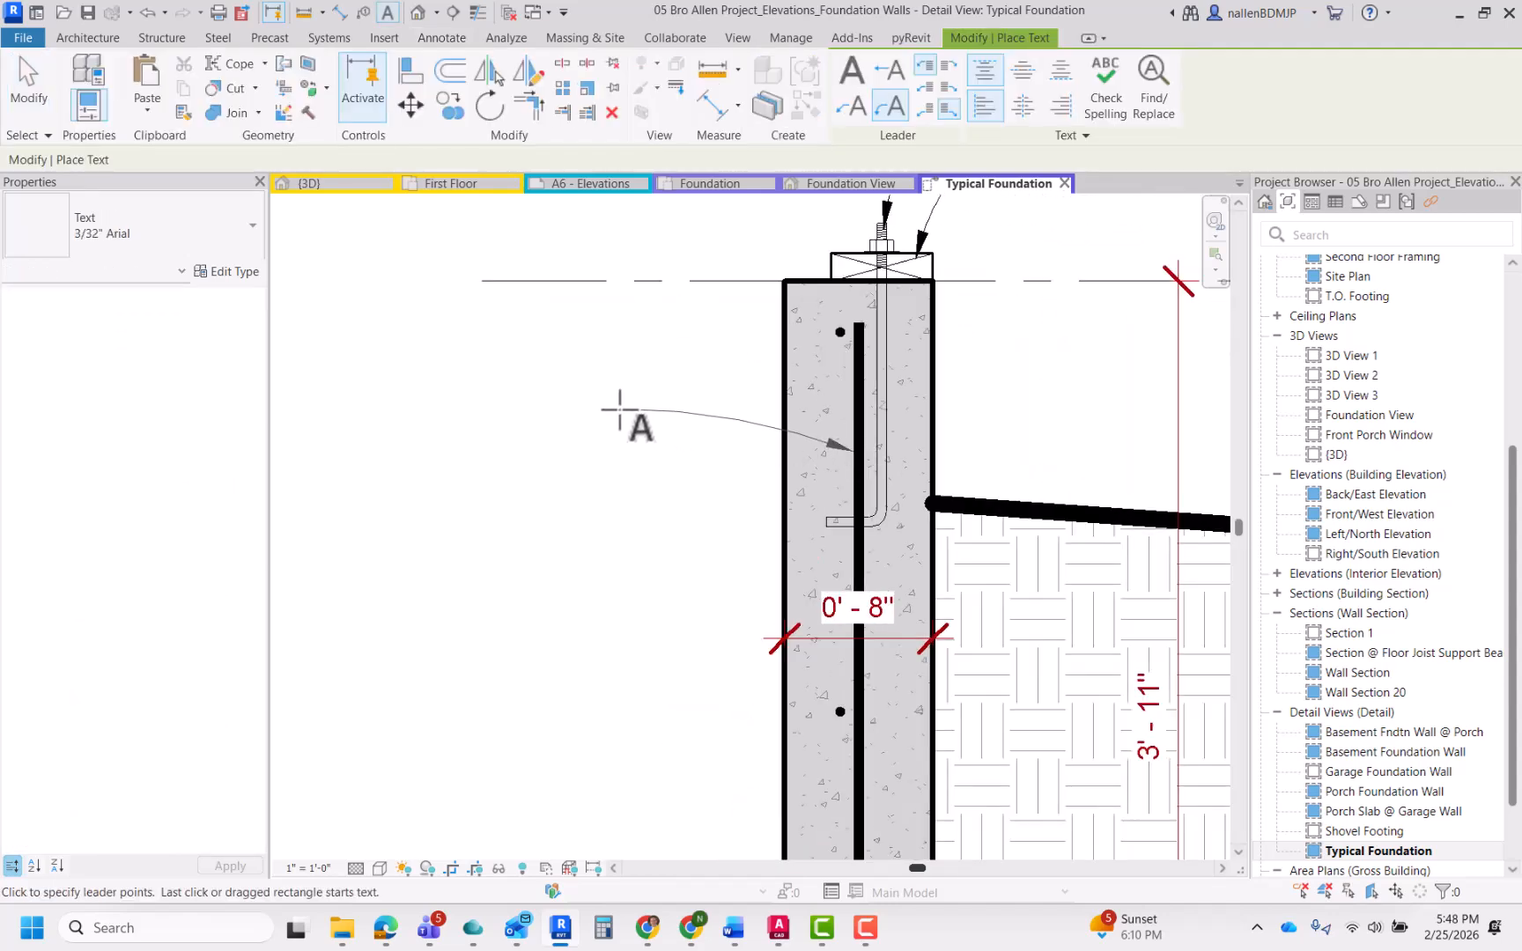
pyautogui.click(620, 407)
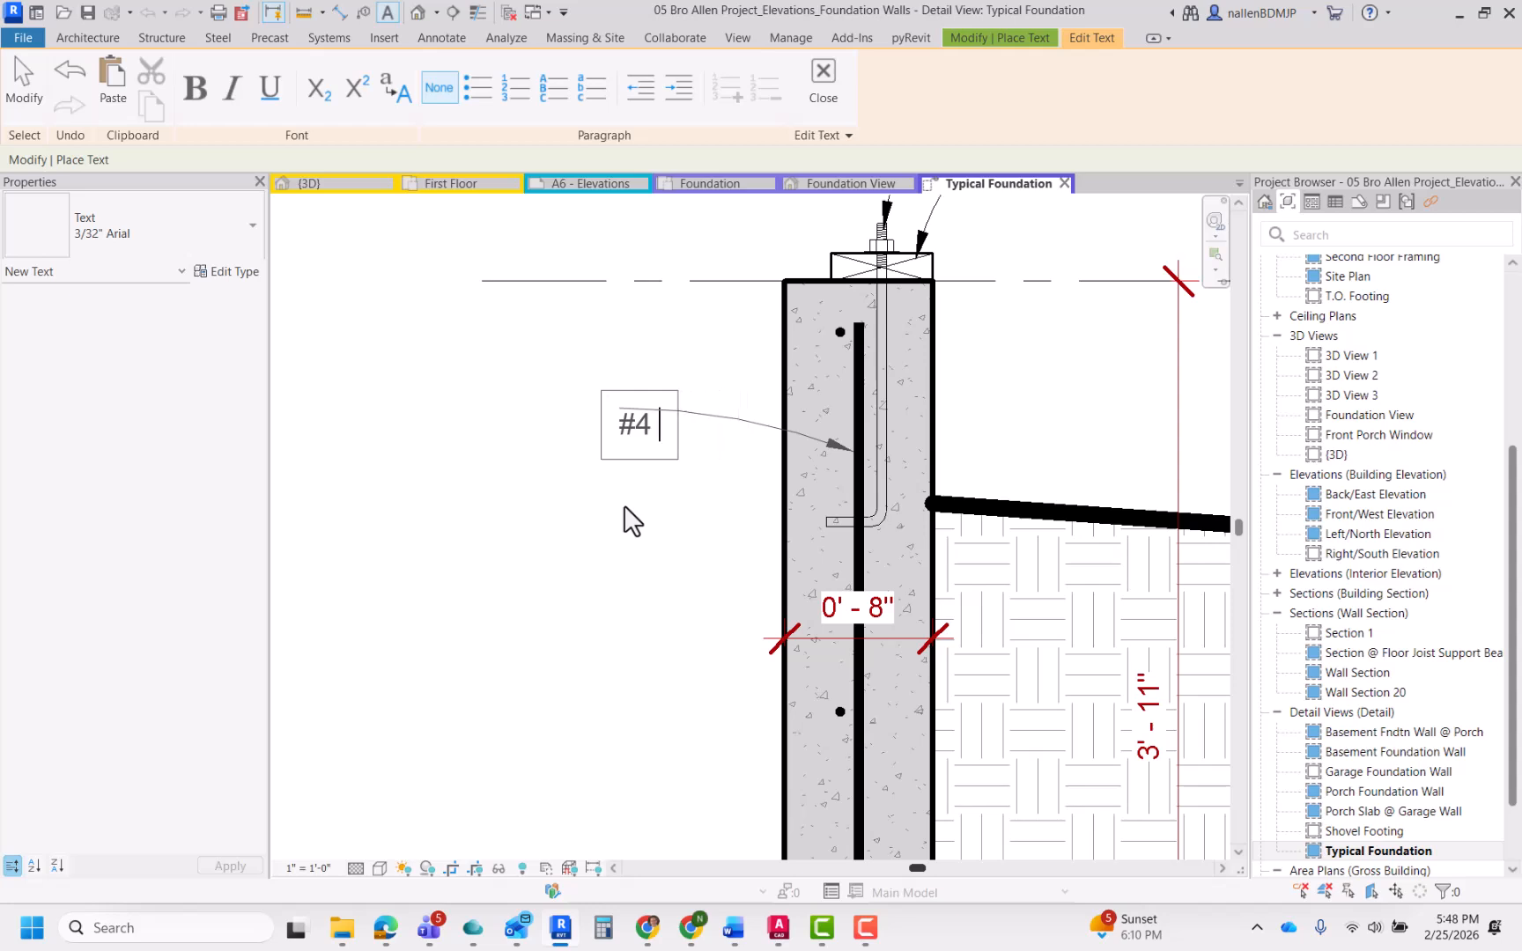
# Step: Enter #4 VERTICAL REBAR @ 24" O.C. as the rebar note's text and finish the note
pyautogui.write('AL REBAR @ 24" O.C.')
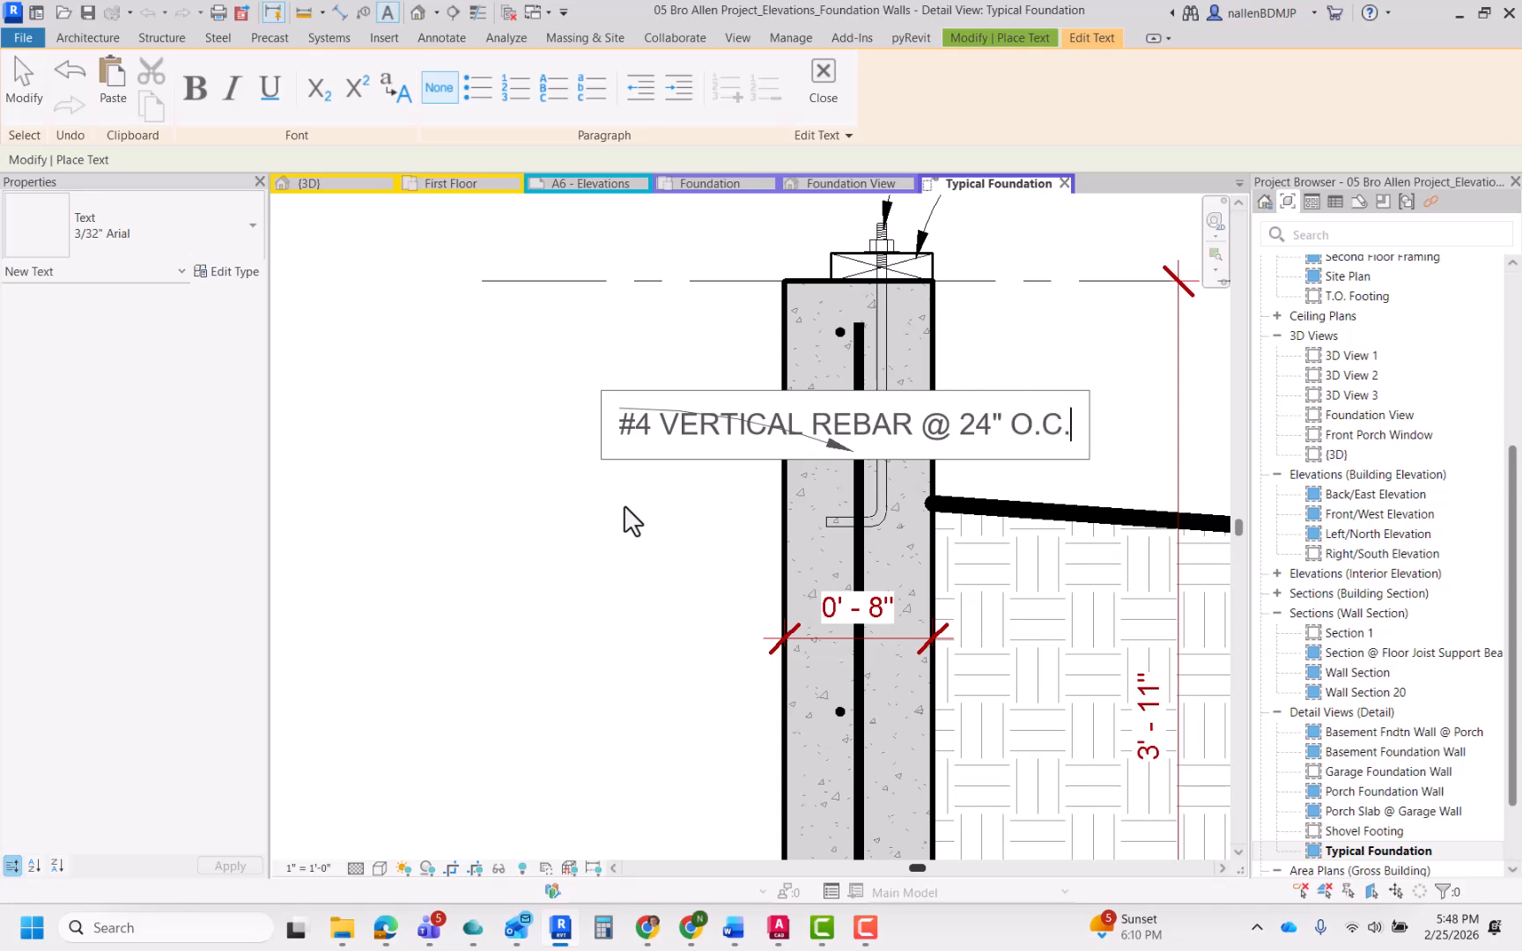
pyautogui.click(624, 508)
pyautogui.scroll(-2, 622, 507)
pyautogui.moveTo(622, 507); pyautogui.dragTo(799, 512, button='middle')
pyautogui.press('Escape')
pyautogui.press('Escape')
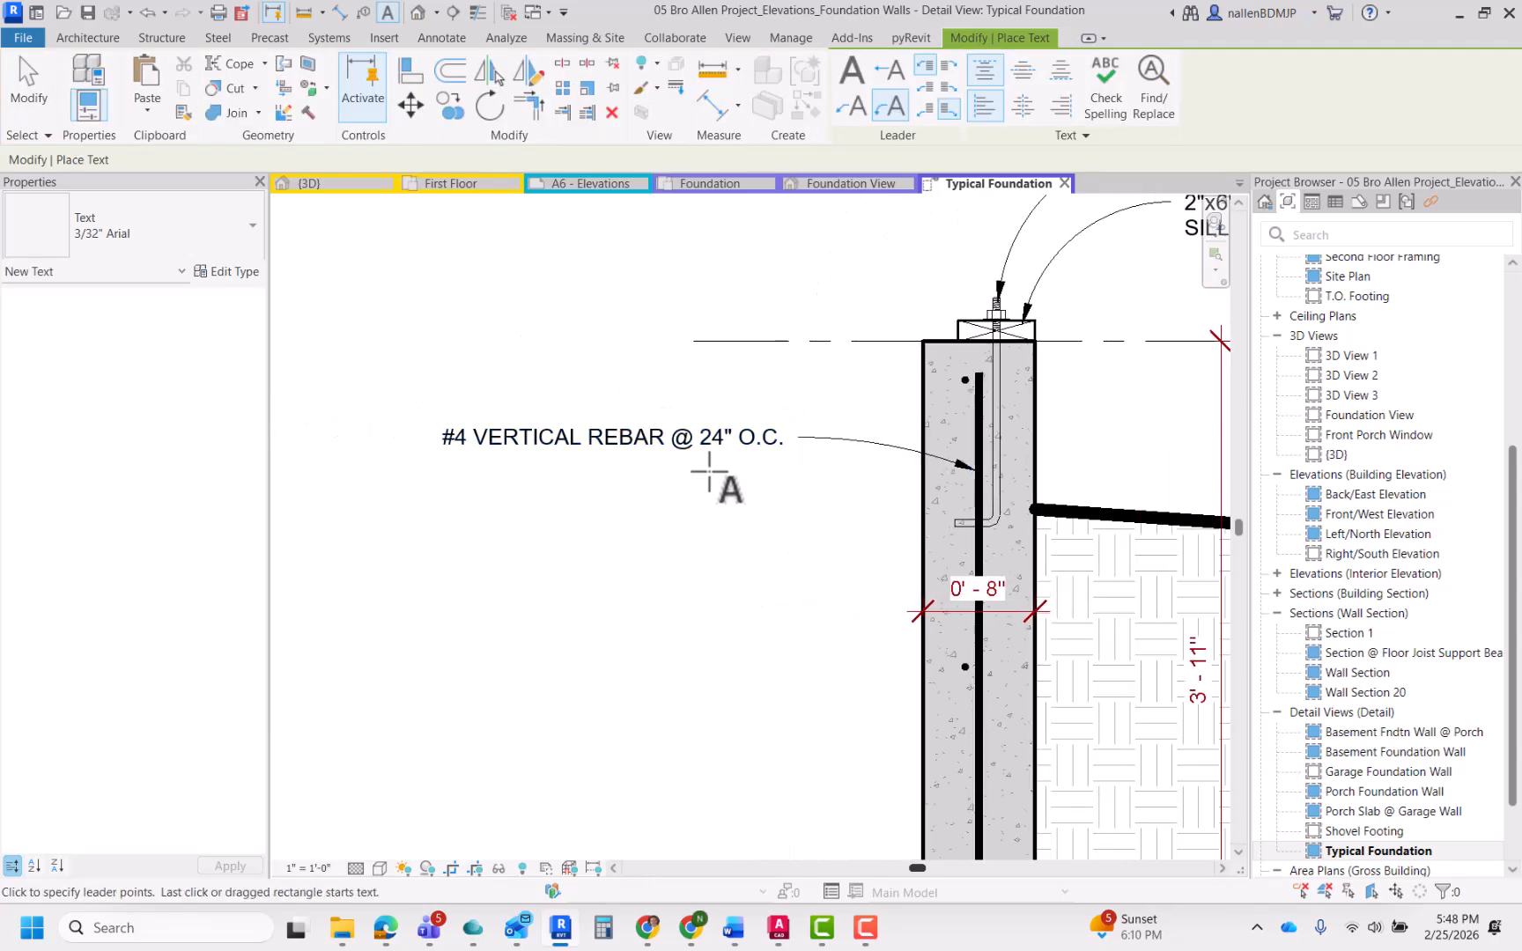
# Step: Narrow the vertical rebar note's text box to wrap onto two lines and move the note slightly up
pyautogui.click(530, 449)
pyautogui.moveTo(443, 456); pyautogui.dragTo(573, 445)
pyautogui.click(793, 652)
pyautogui.moveTo(792, 652); pyautogui.dragTo(775, 597, button='middle')
pyautogui.click(560, 383)
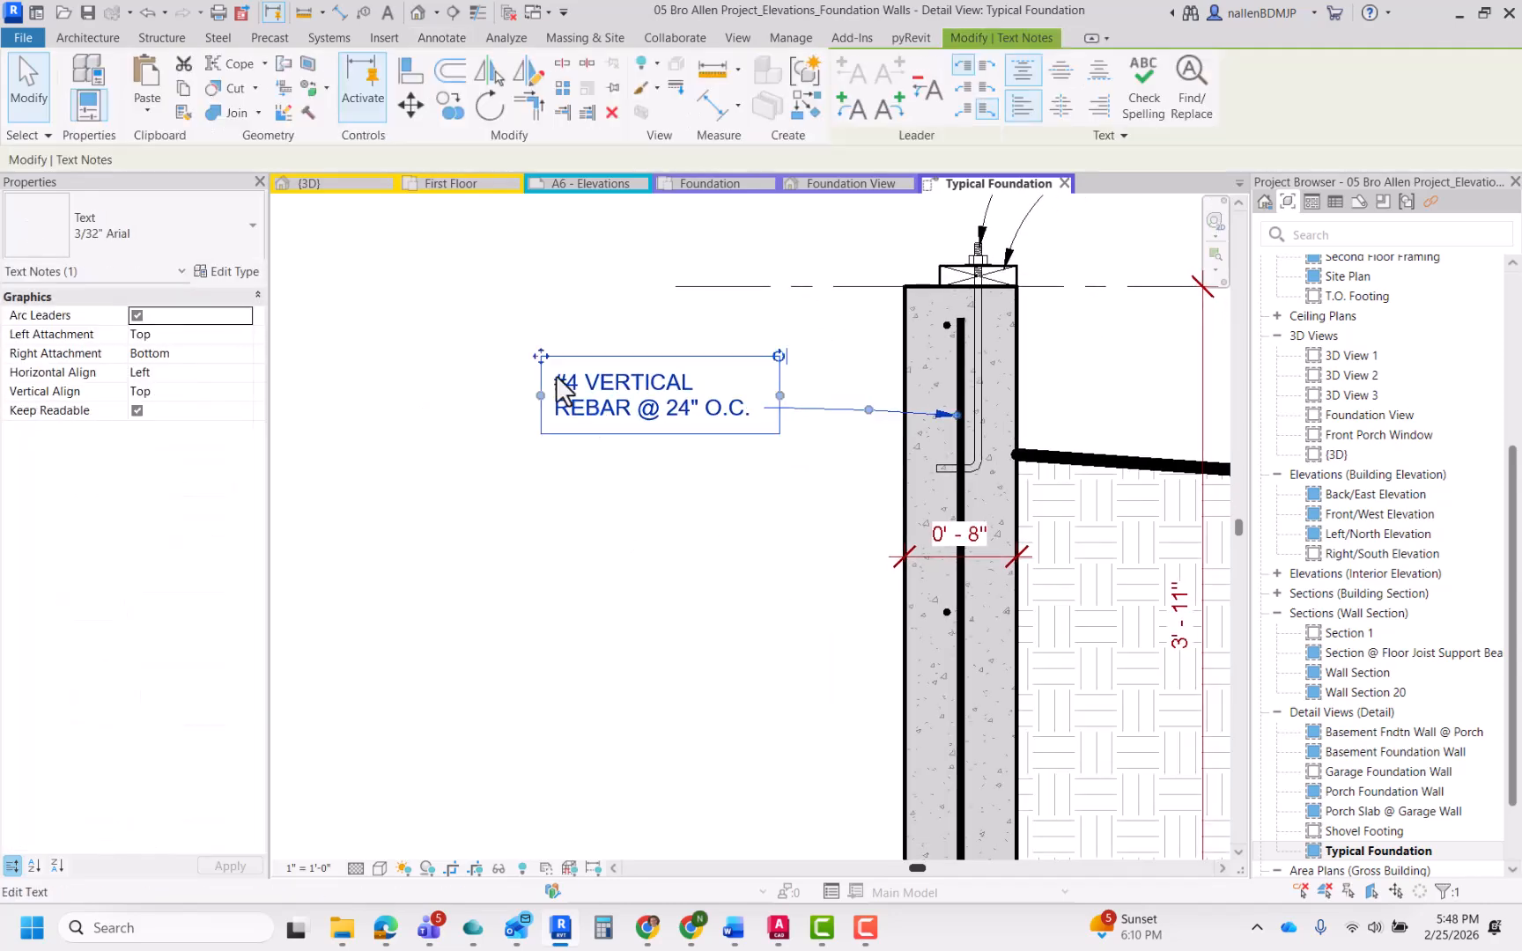
pyautogui.moveTo(543, 354); pyautogui.dragTo(544, 327)
pyautogui.click(665, 484)
# Step: Place a text note below the vertical rebar note, with a curved leader pointing at the horizontal rebar dot at mid-height in the wall
pyautogui.scroll(-2, 683, 507)
pyautogui.scroll(3, 805, 602)
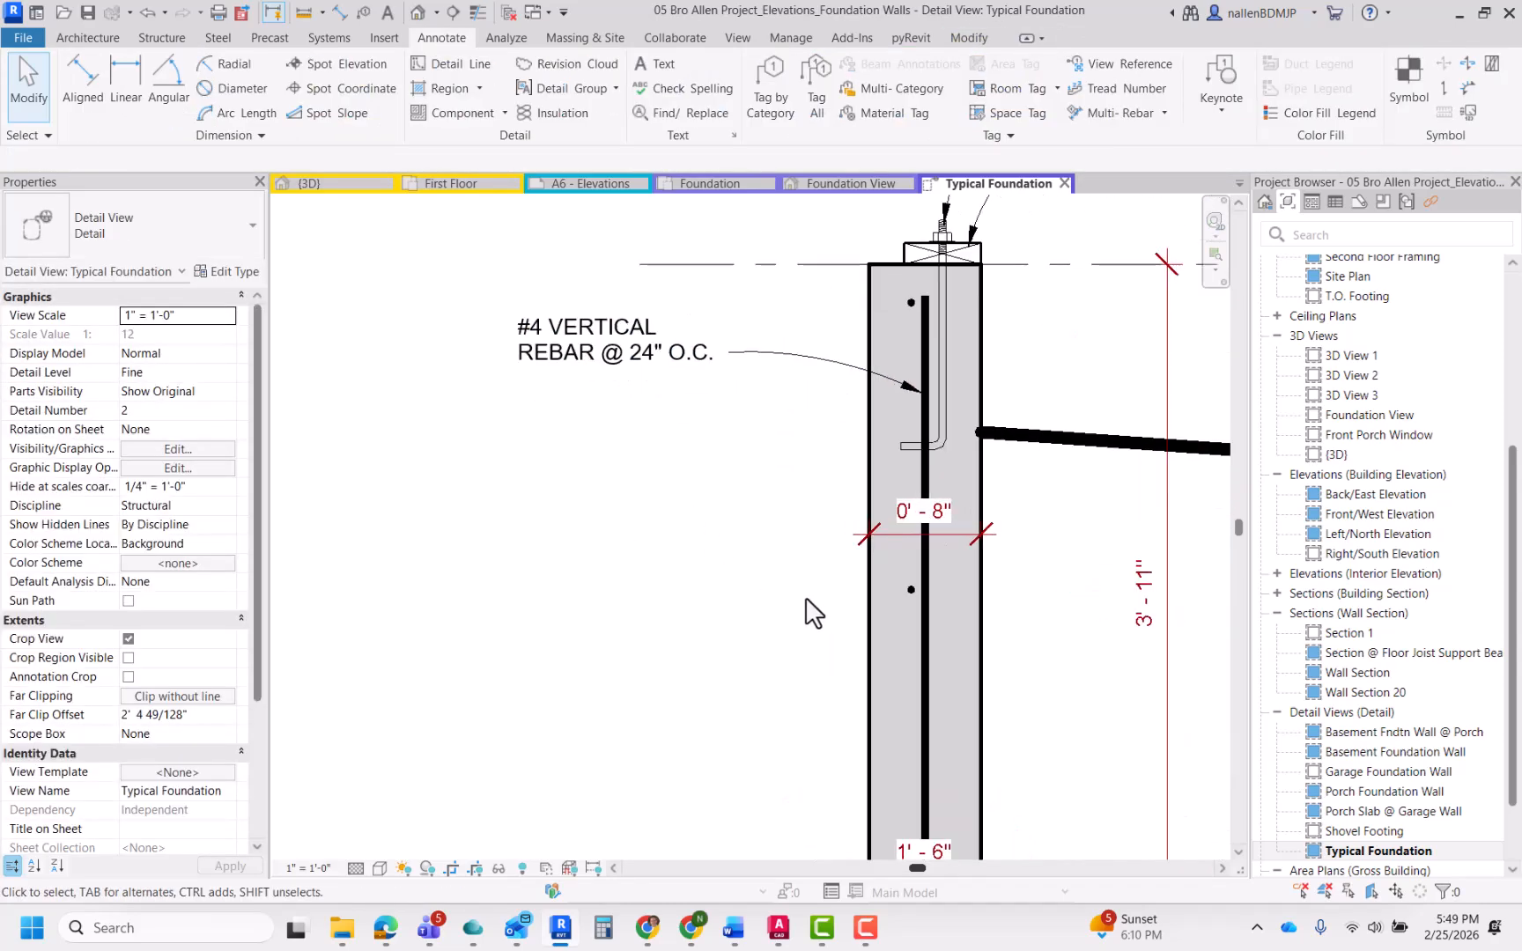
pyautogui.moveTo(776, 631); pyautogui.dragTo(754, 551, button='middle')
pyautogui.press('t')
pyautogui.press('x')
pyautogui.scroll(3, 890, 524)
pyautogui.click(909, 504)
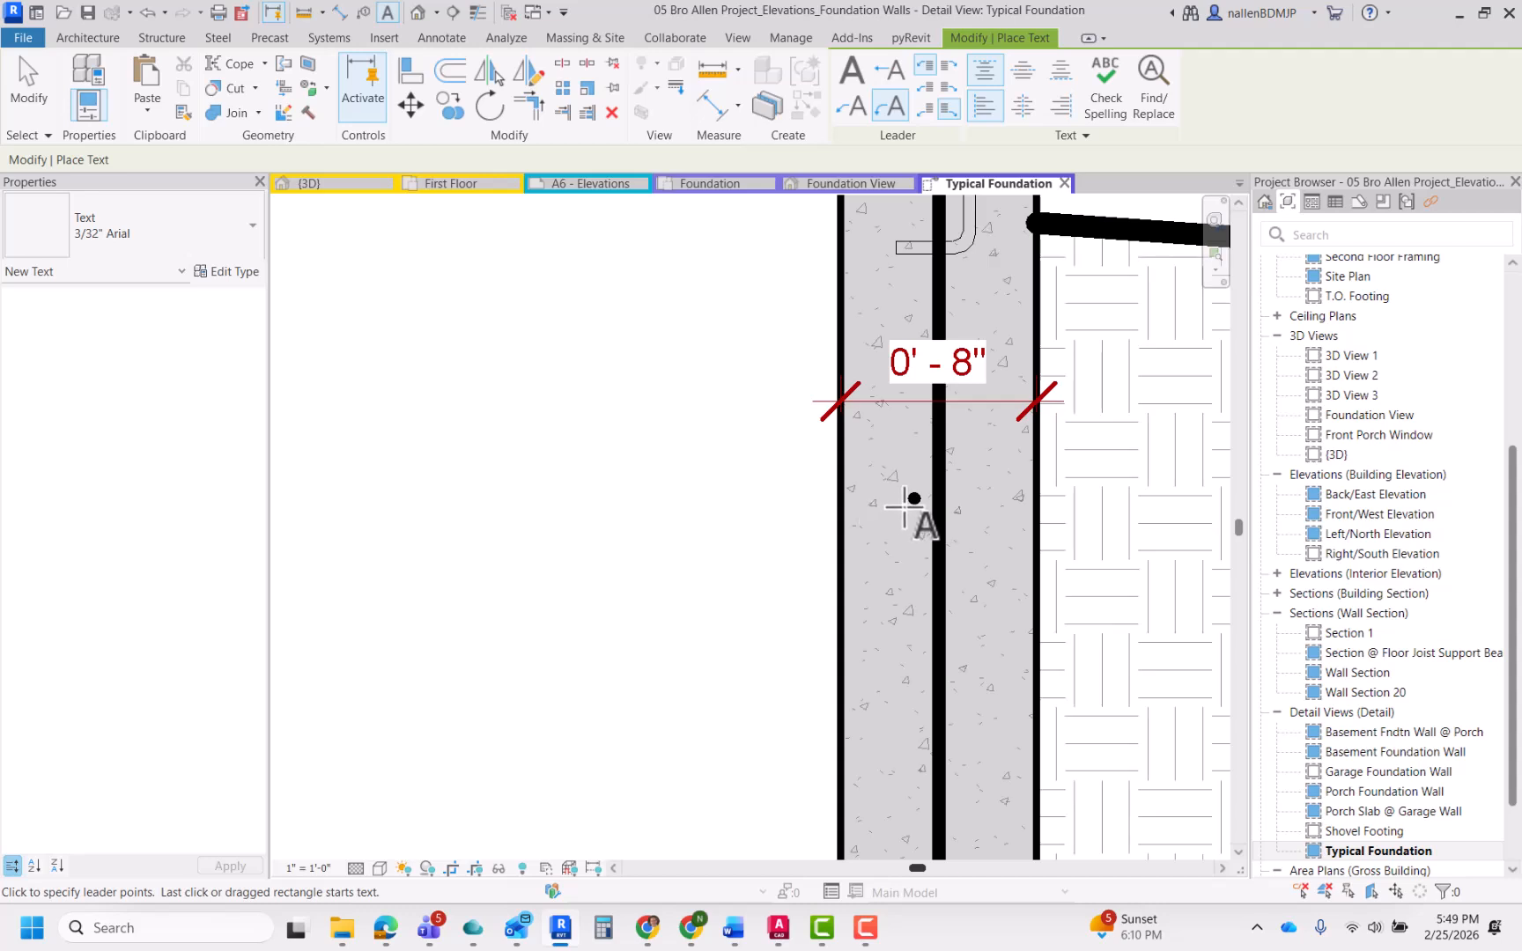
pyautogui.moveTo(638, 476); pyautogui.dragTo(814, 667, button='middle')
pyautogui.scroll(-2, 801, 638)
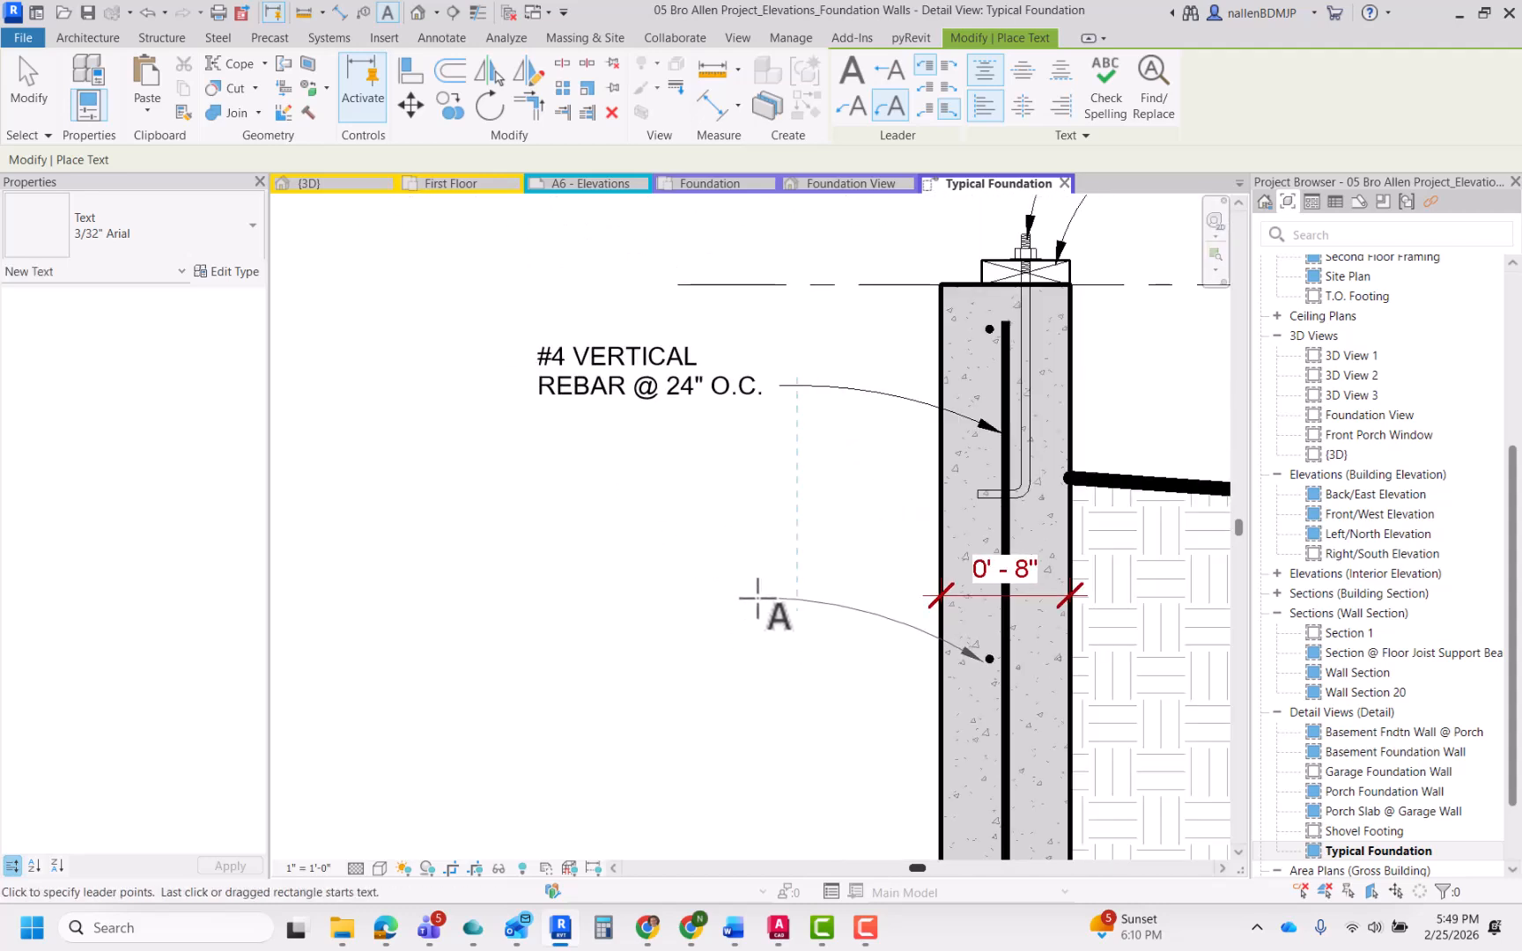
pyautogui.click(796, 600)
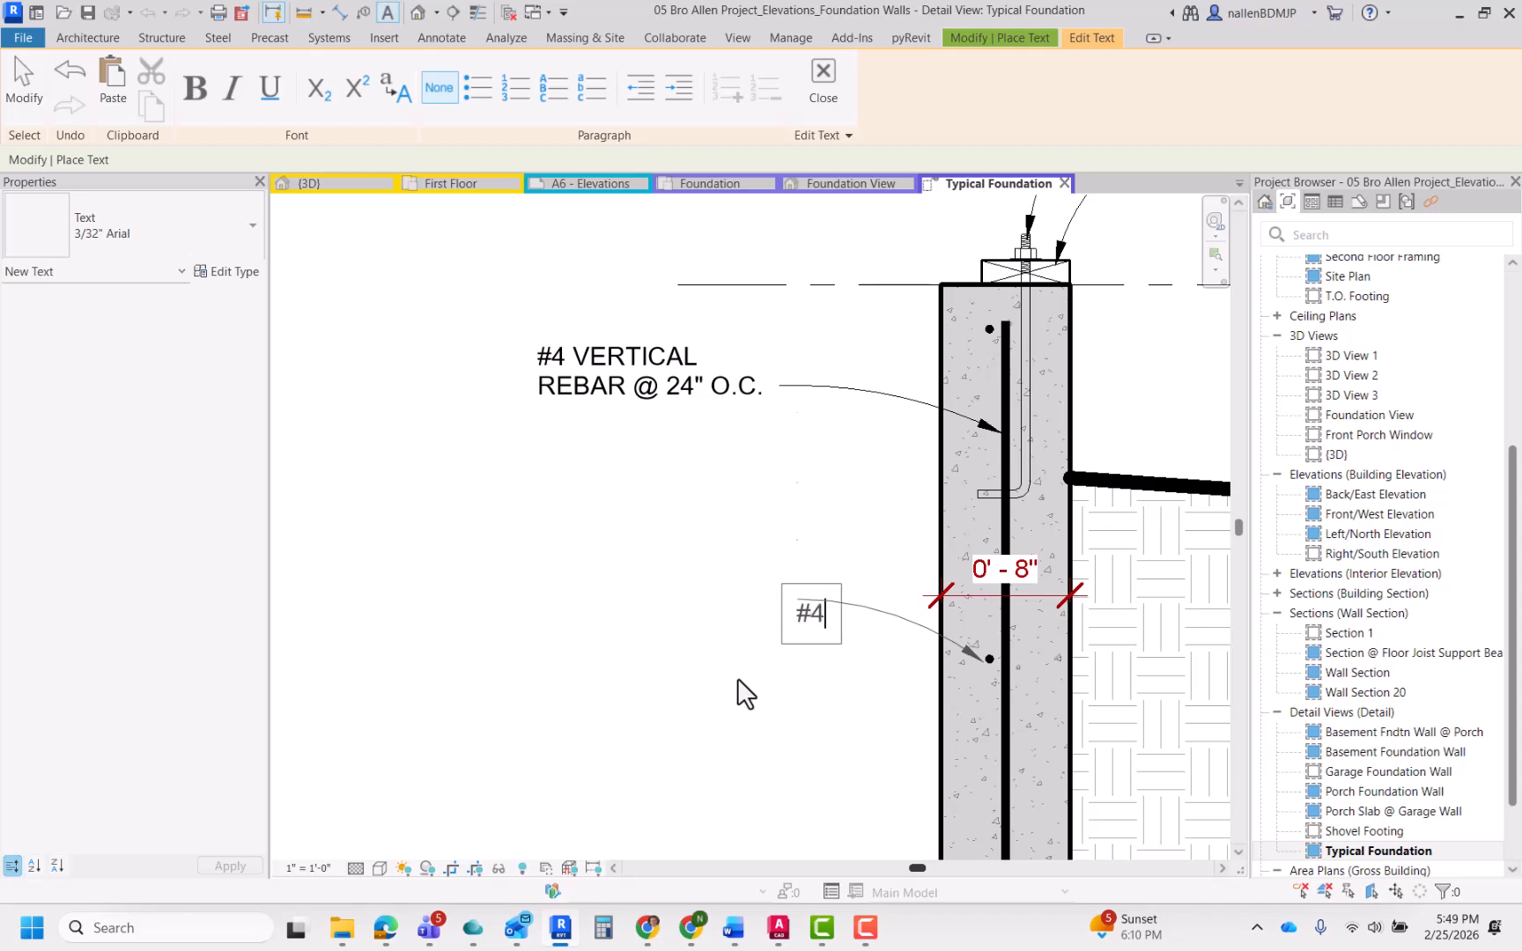
# Step: Enter #4 HORIZONTAL REBAR @ 24" O.C. as the new note's text and finish the note
pyautogui.write('#4 HORIZONTAL REBAR @ 24" O.C.')
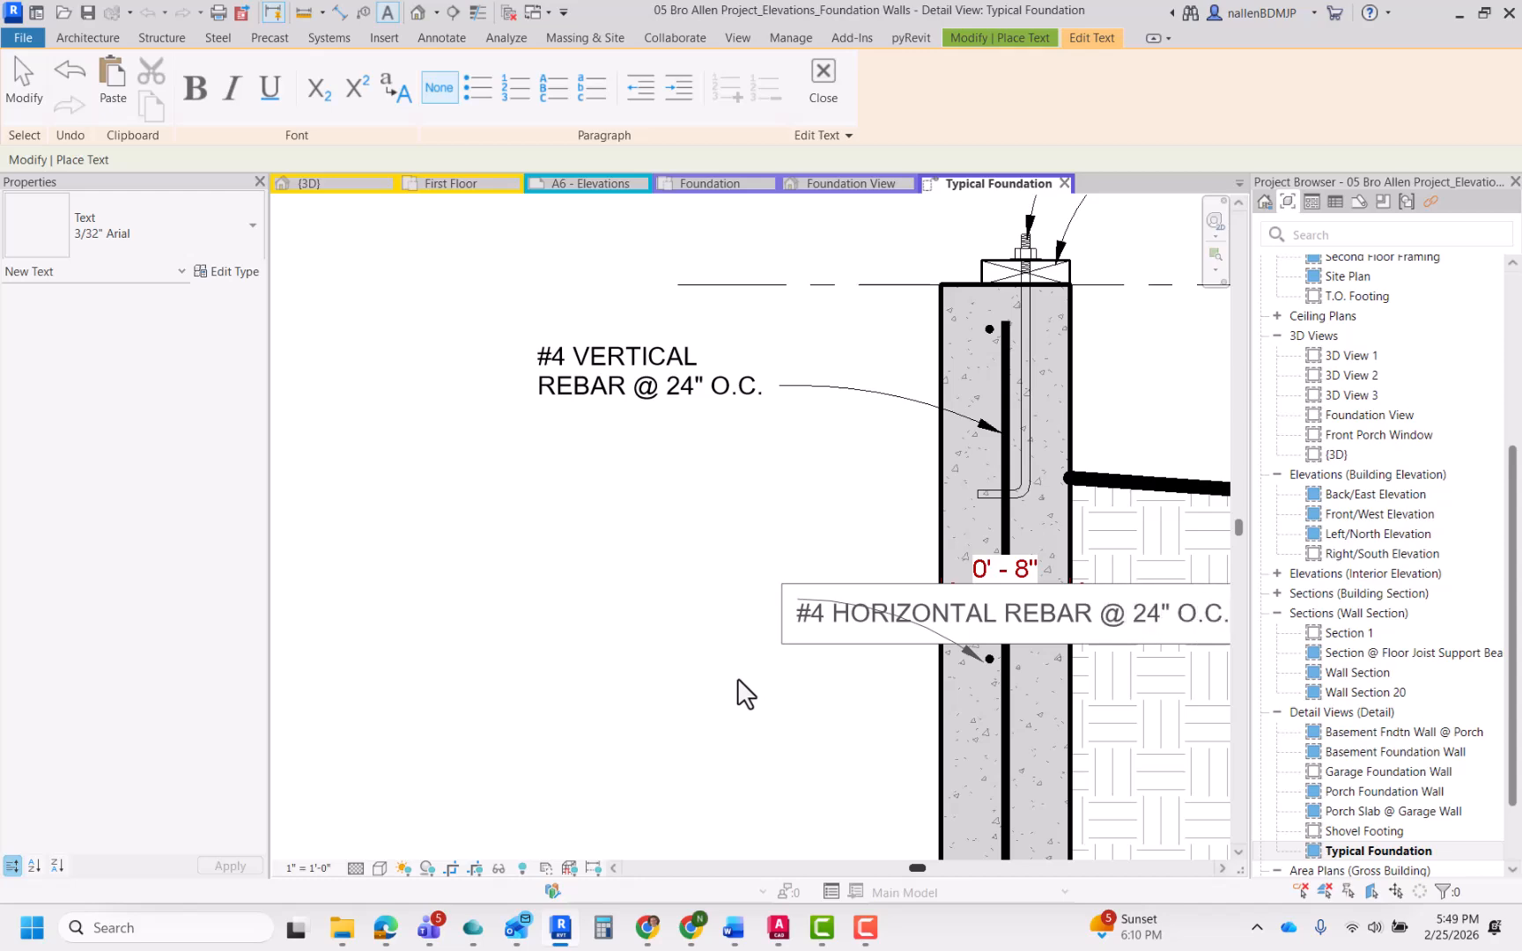
pyautogui.click(737, 693)
pyautogui.scroll(-1, 737, 693)
pyautogui.press('Escape')
# Step: Narrow the horizontal rebar note's text box so that the text wraps onto two lines
pyautogui.click(679, 639)
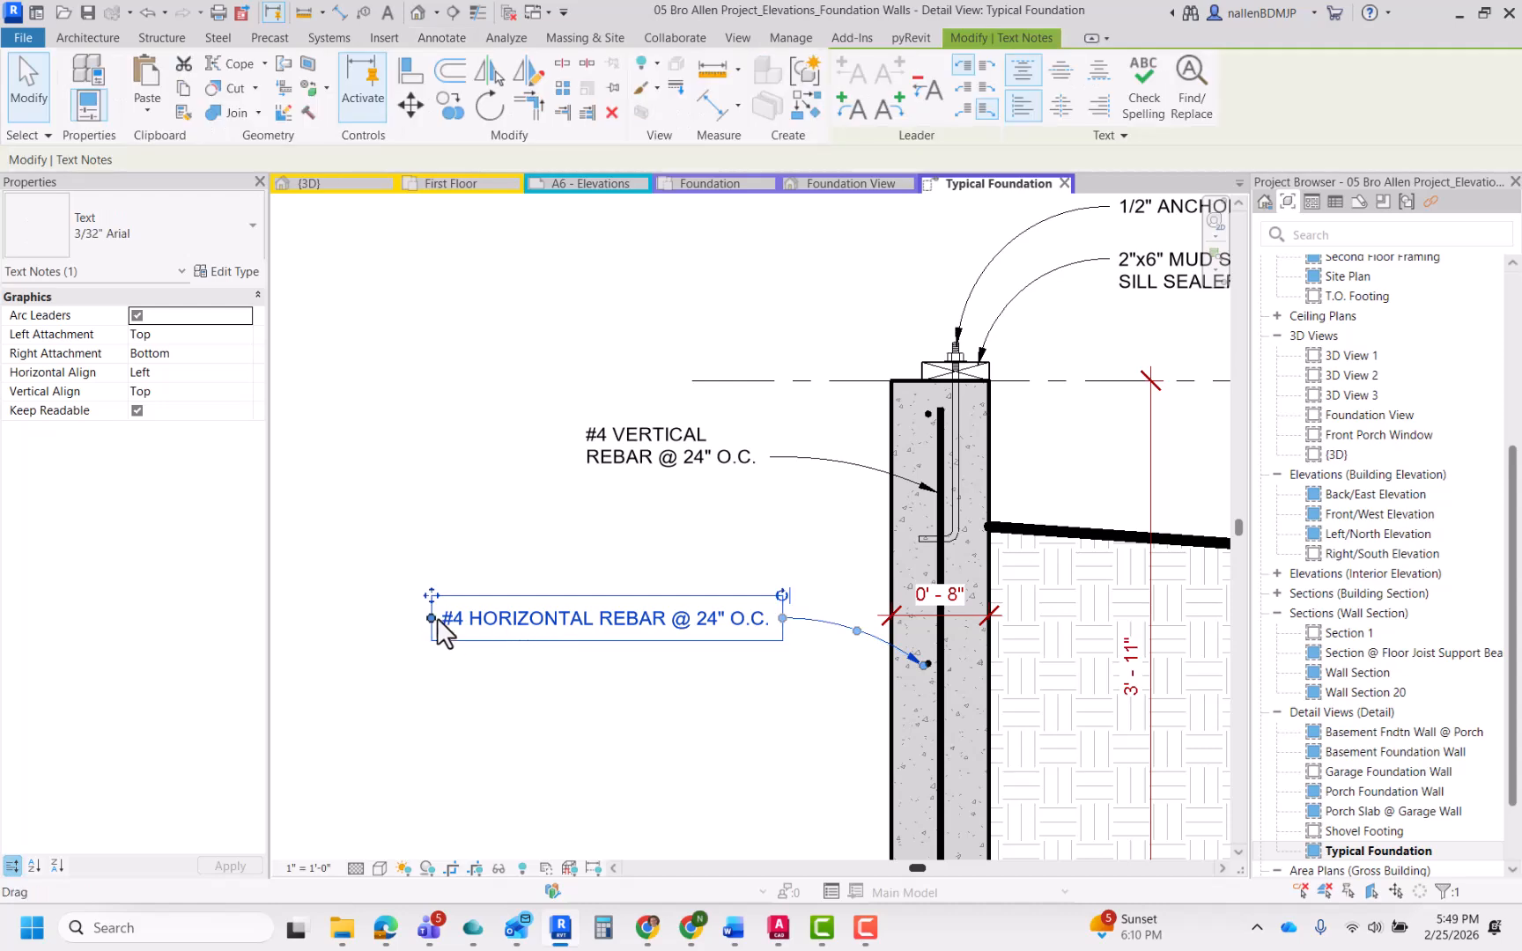
pyautogui.moveTo(437, 619); pyautogui.dragTo(563, 618)
pyautogui.click(704, 832)
pyautogui.scroll(2, 774, 679)
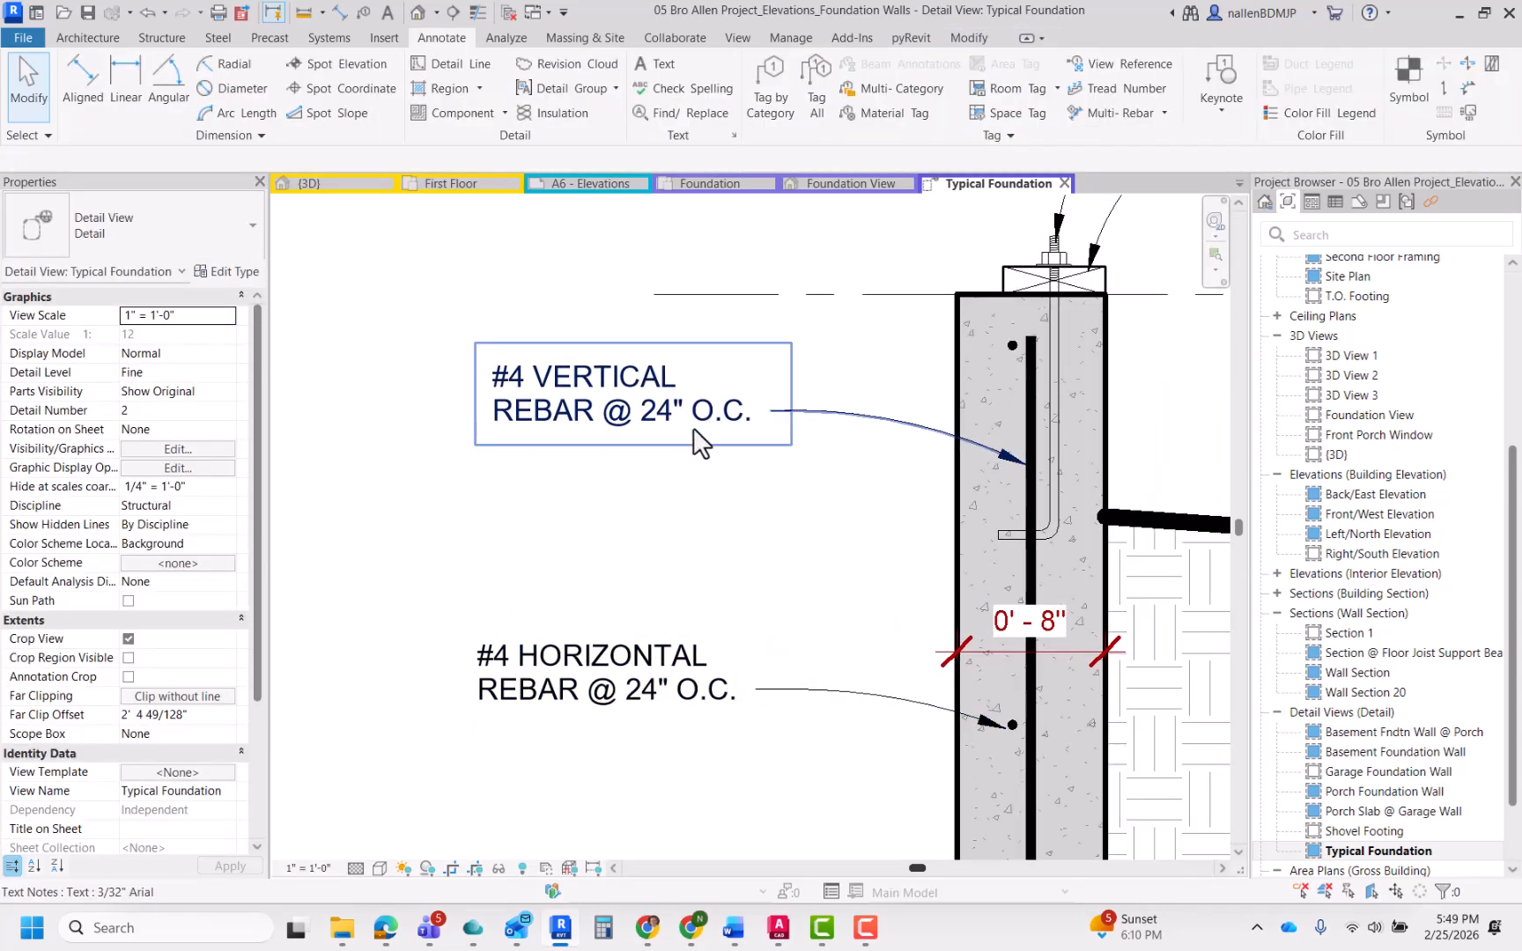
# Step: Right-align the text of both the vertical and the horizontal rebar notes
pyautogui.click(700, 443)
pyautogui.scroll(-1, 706, 618)
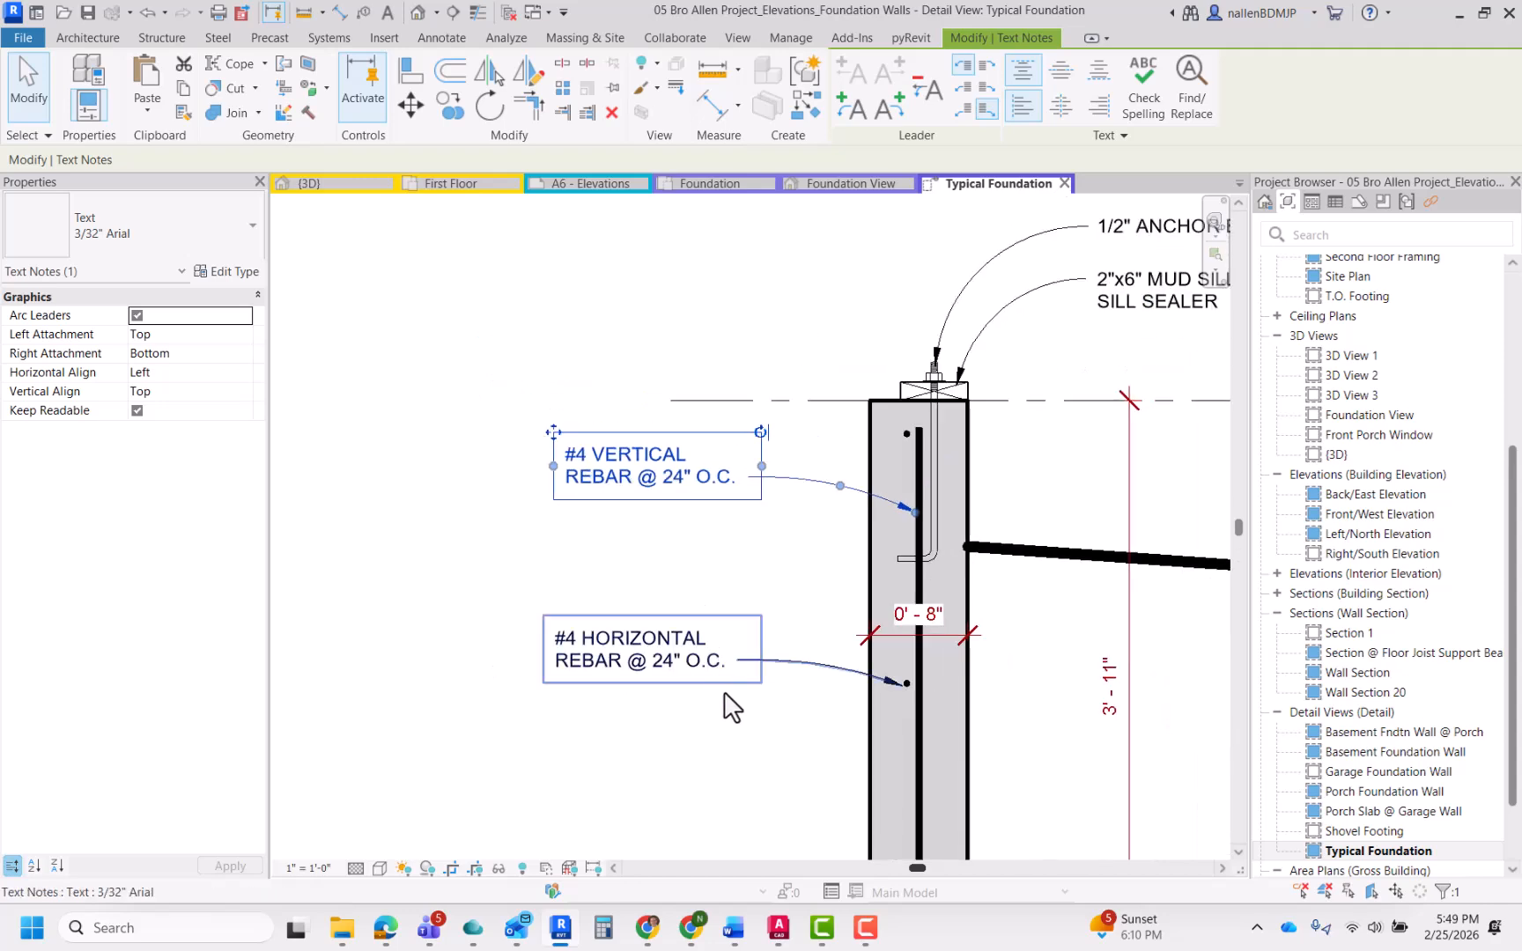
pyautogui.click(754, 714)
pyautogui.moveTo(755, 714); pyautogui.dragTo(606, 468)
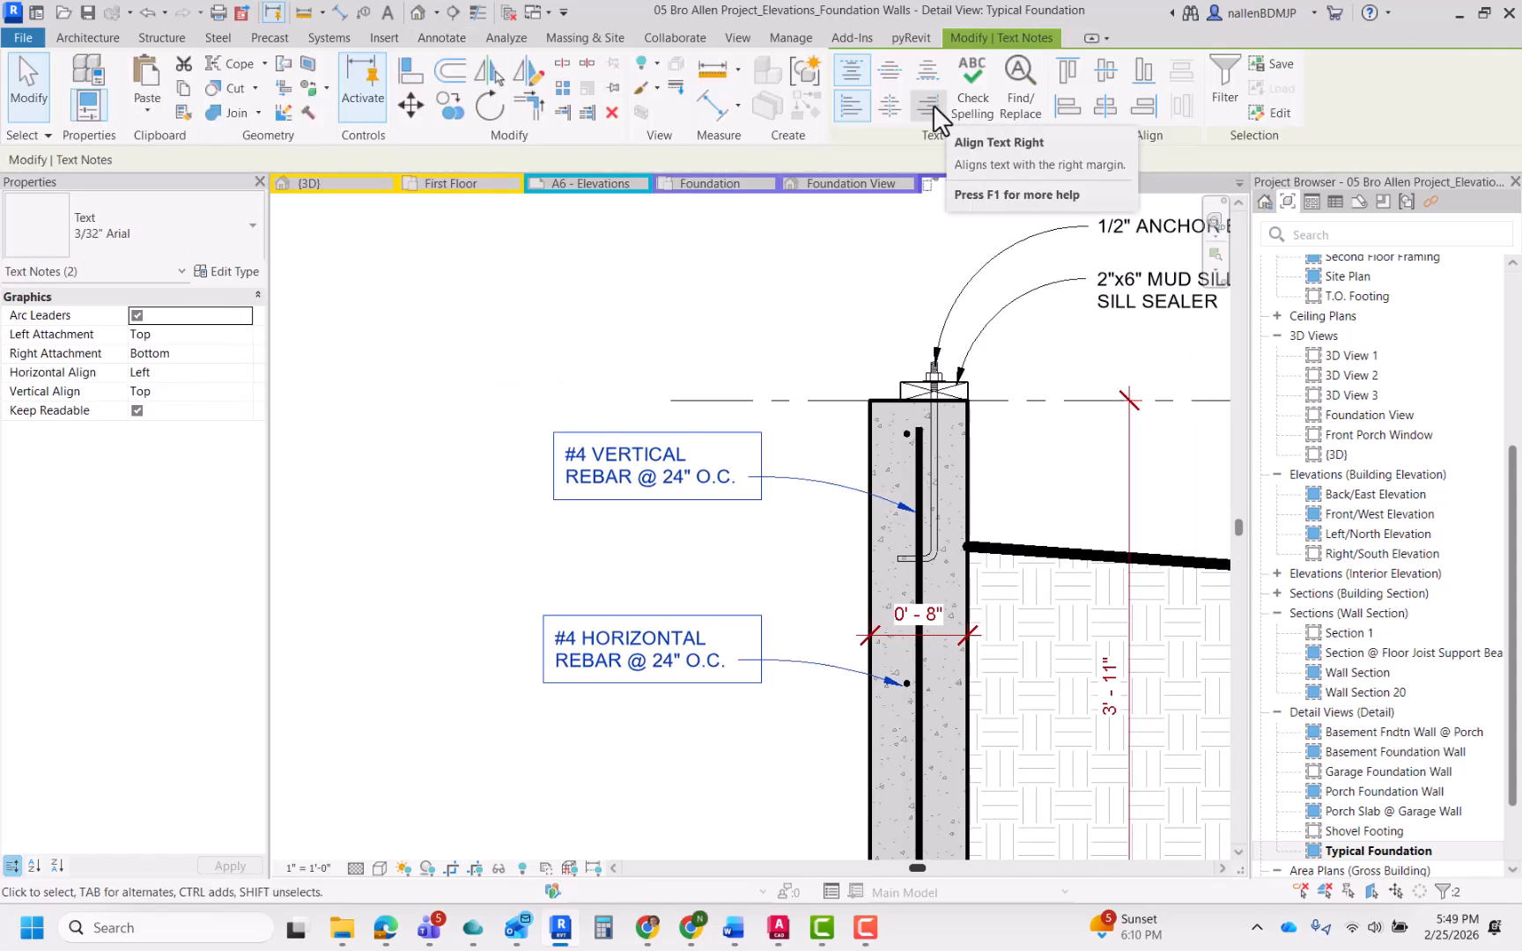
pyautogui.click(932, 103)
pyautogui.scroll(1, 696, 484)
pyautogui.press('Escape')
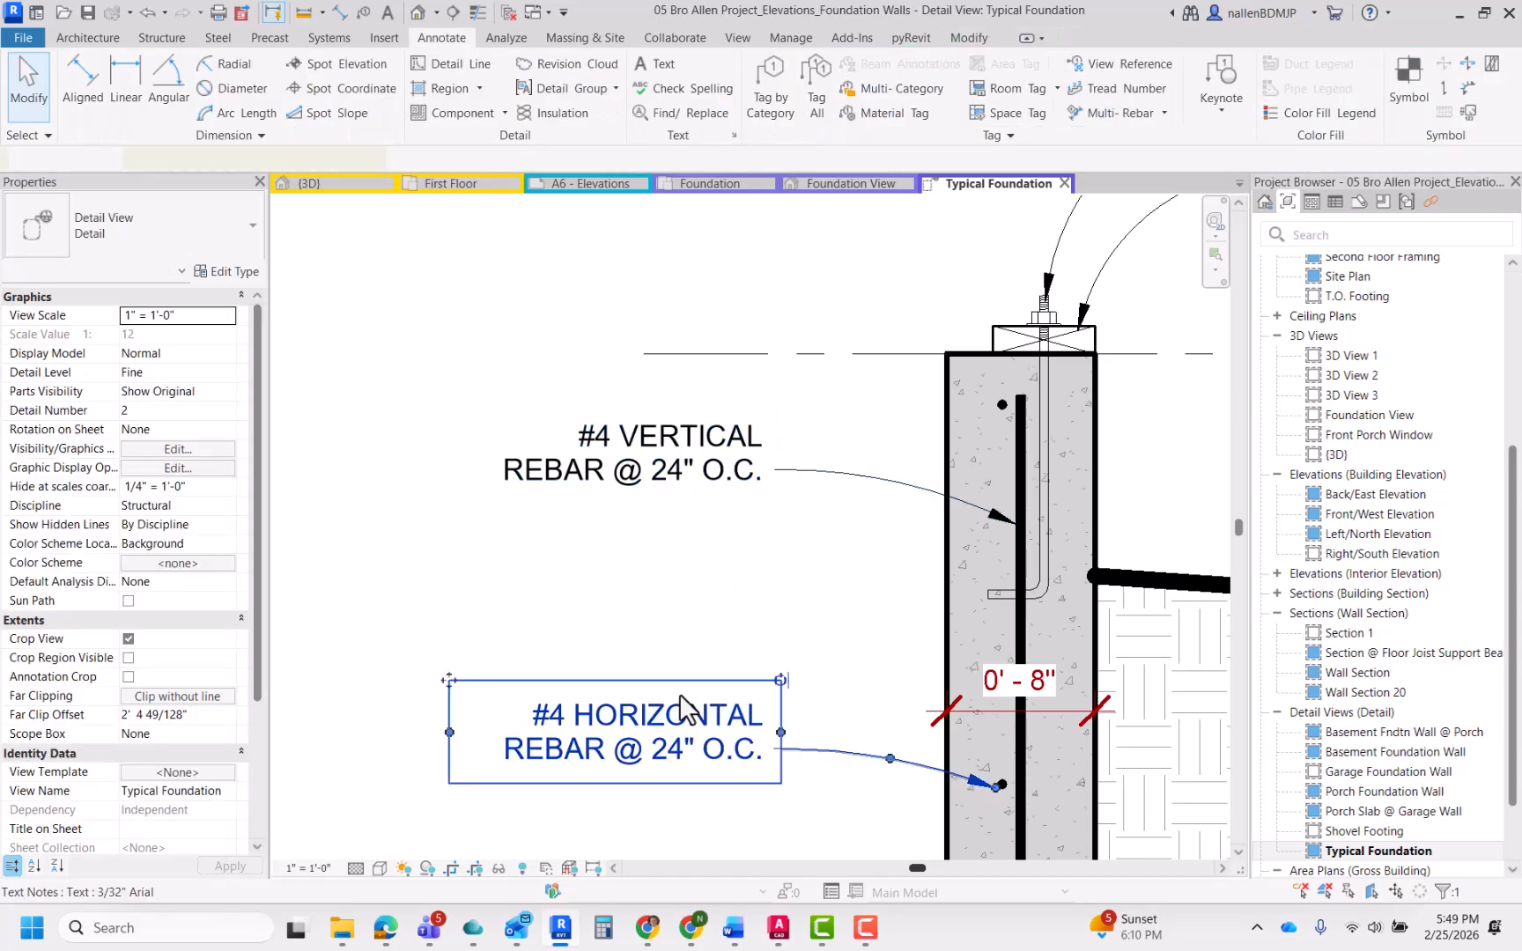
# Step: Move the horizontal rebar note up and farther from the wall, keeping its leader on the rebar dot
pyautogui.click(682, 709)
pyautogui.moveTo(449, 679)
pyautogui.mouseDown()
pyautogui.moveTo(493, 669)
pyautogui.moveTo(444, 679)
pyautogui.mouseUp()
pyautogui.press('Escape')
pyautogui.scroll(-2, 624, 534)
pyautogui.click(616, 656)
pyautogui.moveTo(508, 630)
pyautogui.mouseDown()
pyautogui.moveTo(500, 593)
pyautogui.moveTo(462, 578)
pyautogui.mouseUp()
pyautogui.press('Escape')
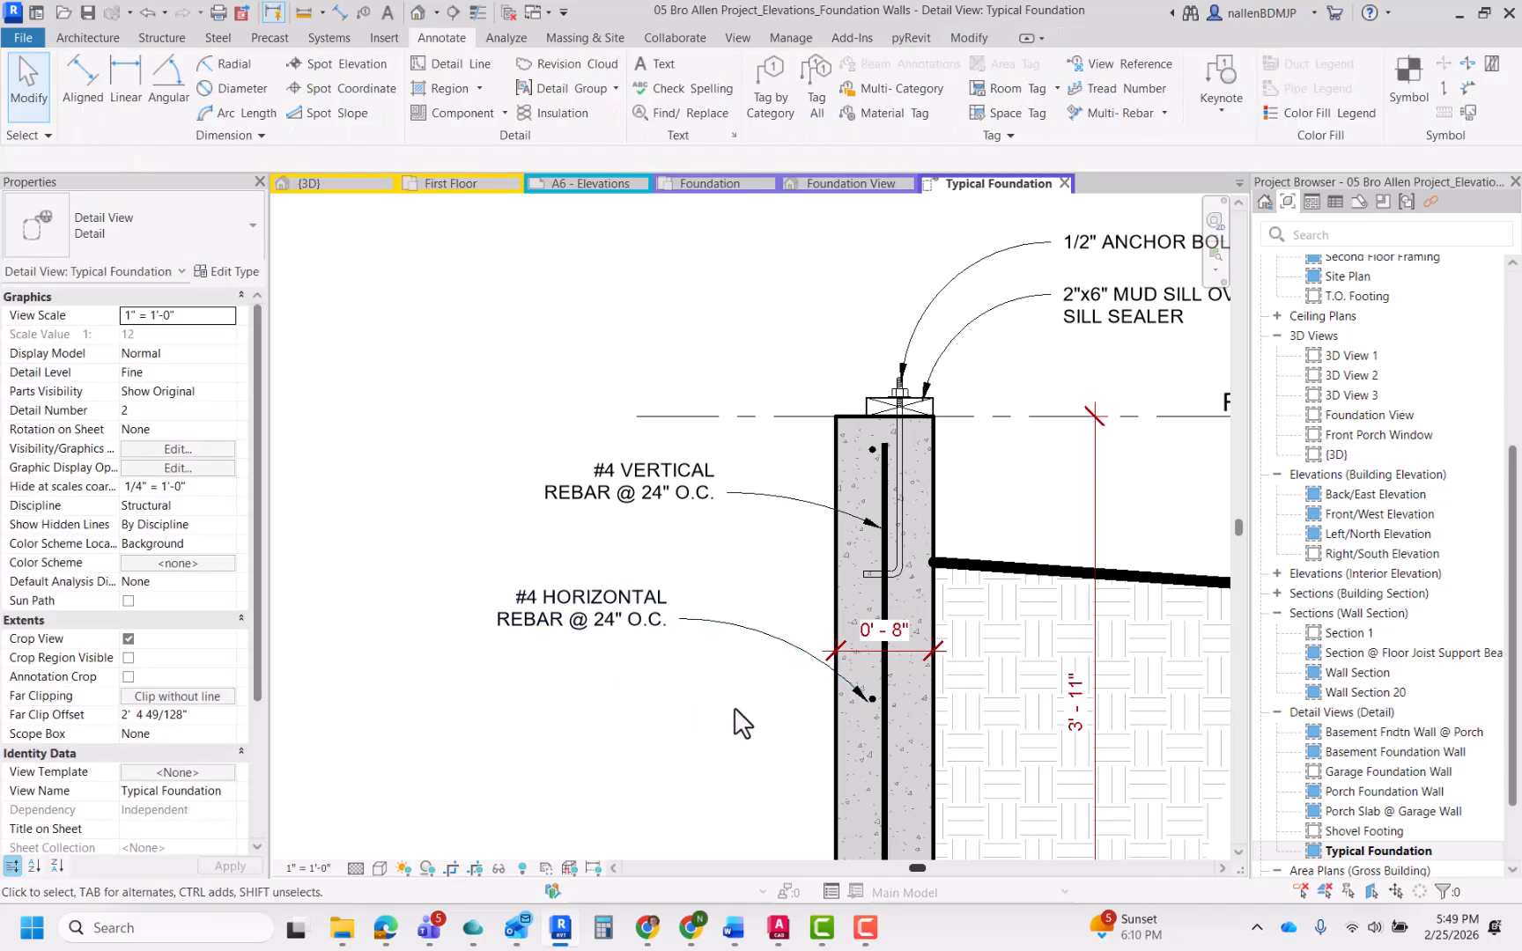
# Step: Align the vertical and horizontal rebar notes with each other along their right edges
pyautogui.moveTo(743, 722); pyautogui.dragTo(679, 441)
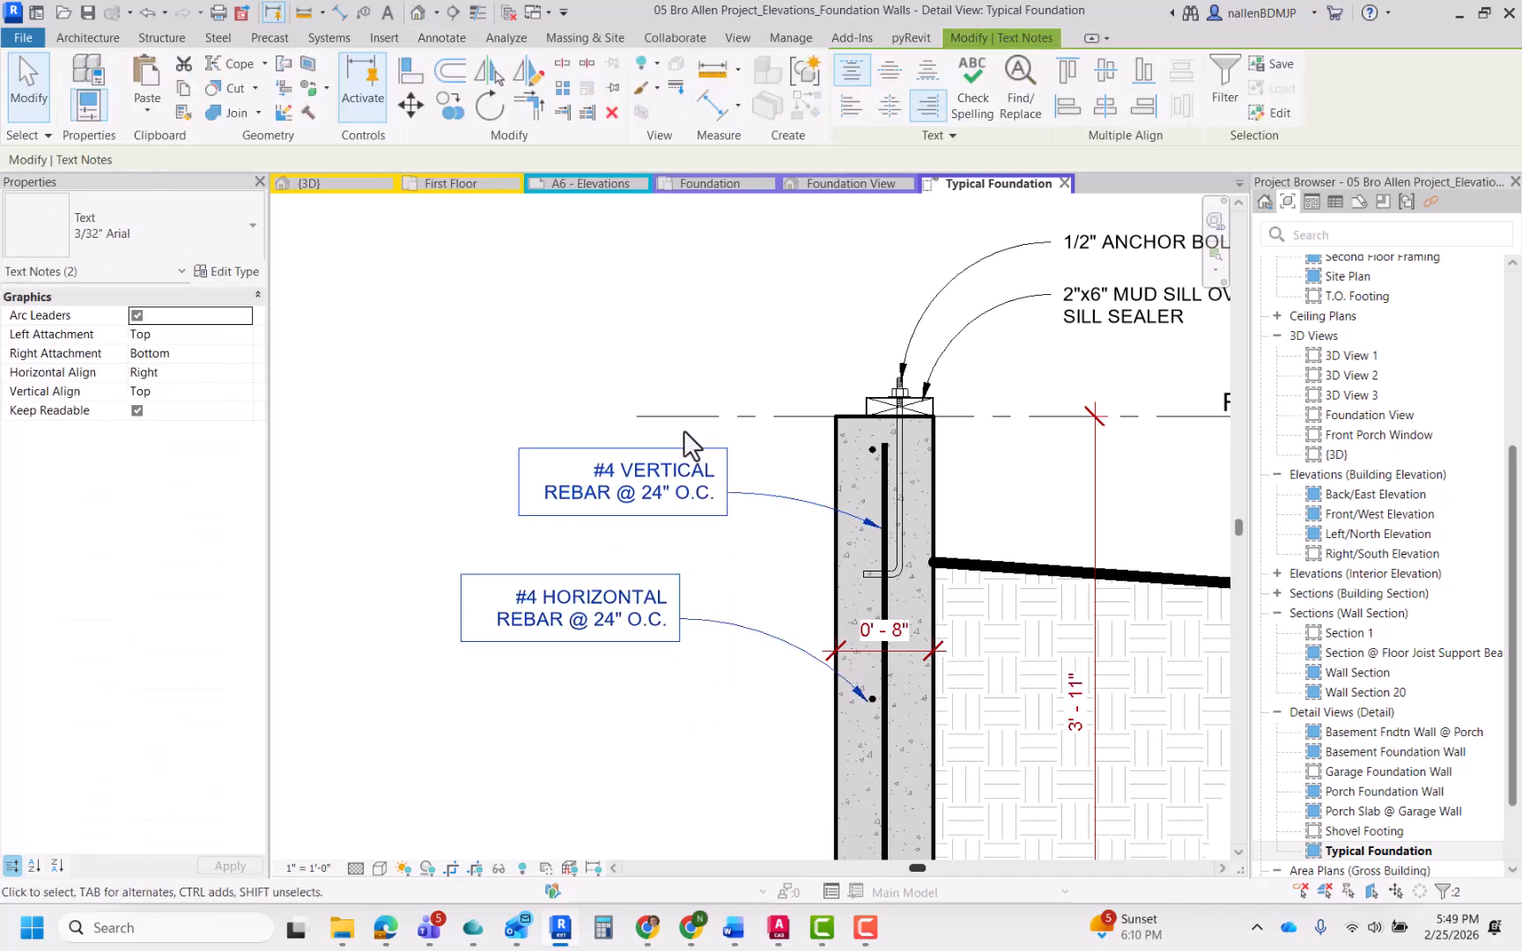
pyautogui.click(1156, 109)
pyautogui.press('Escape')
pyautogui.scroll(-3, 668, 423)
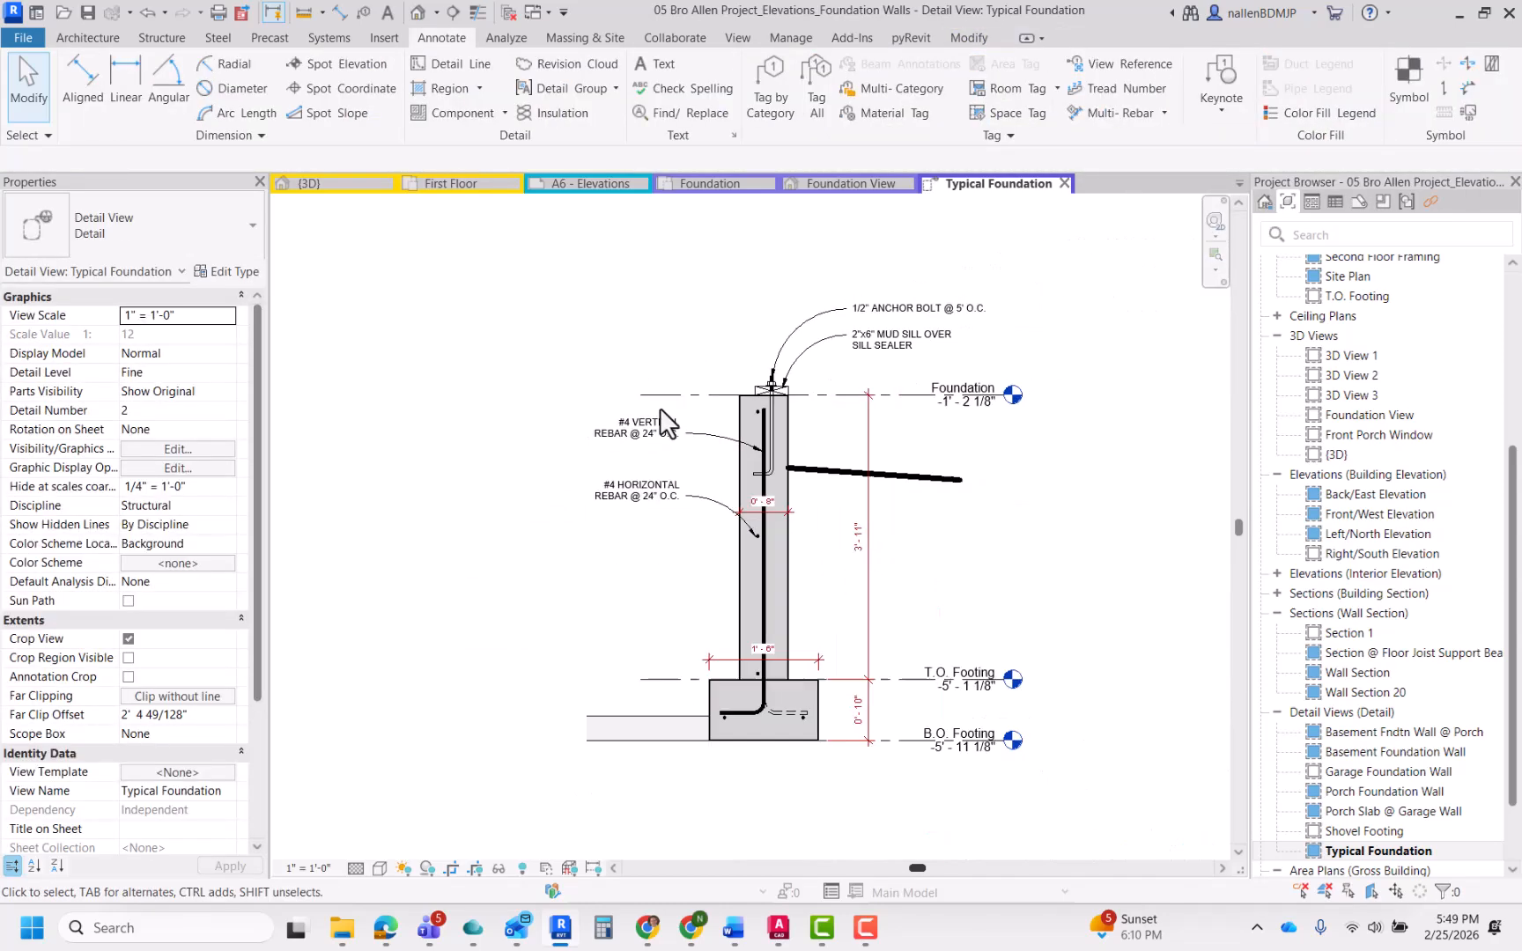
# Step: Move the wall thickness dimension down, below the horizontal rebar dot and its leader
pyautogui.scroll(3, 700, 555)
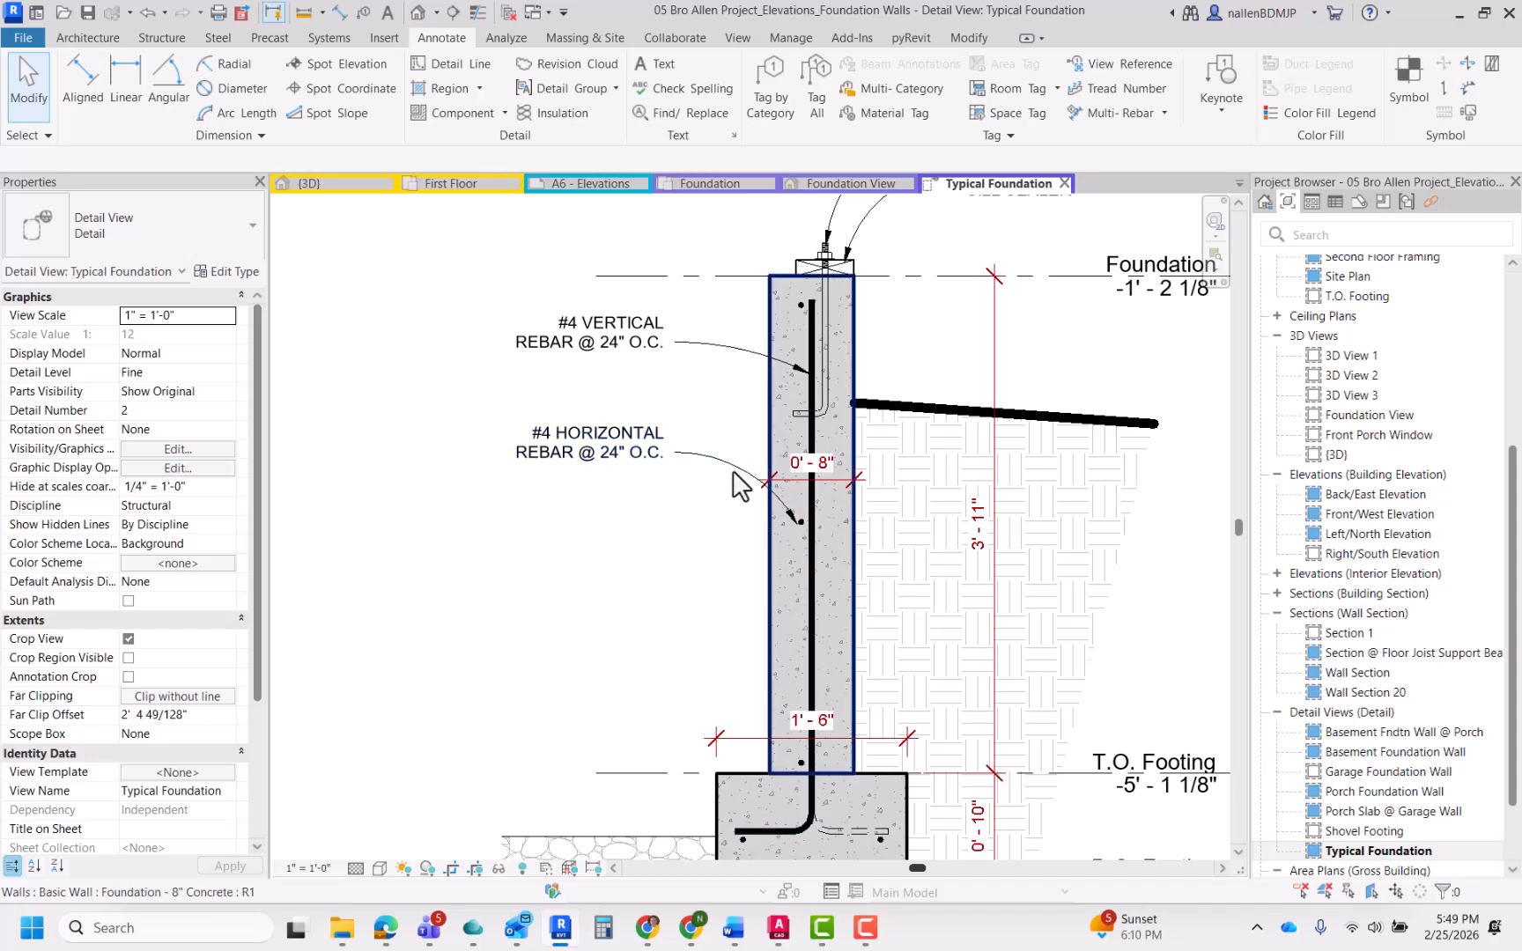
pyautogui.moveTo(839, 498); pyautogui.dragTo(821, 577)
pyautogui.click(632, 618)
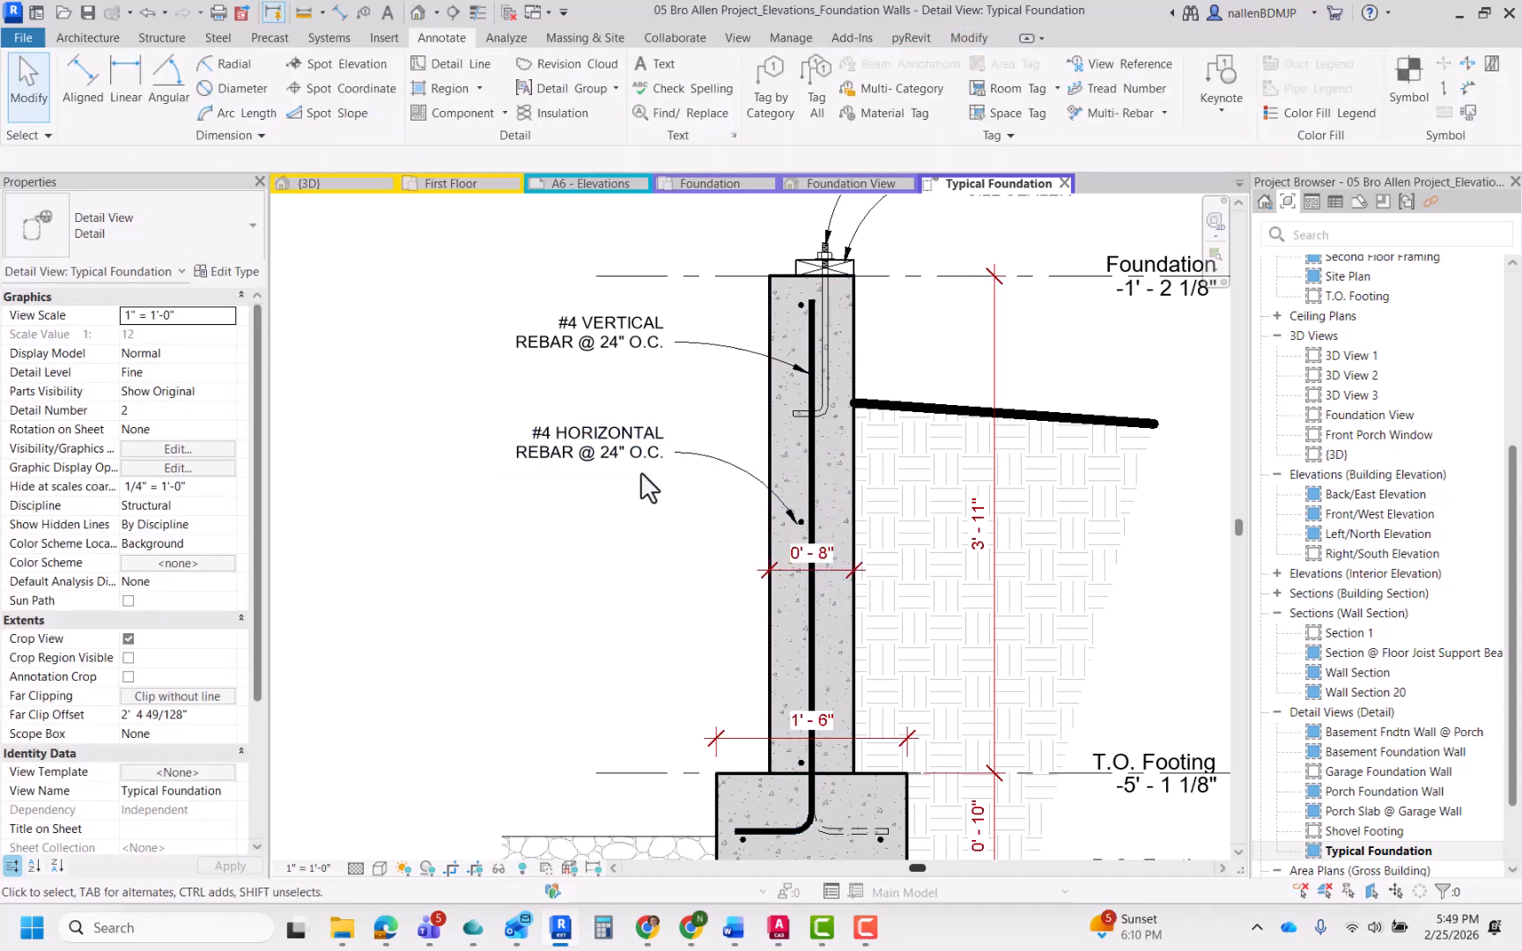
# Step: Append ", TYP" to the horizontal rebar note and widen its text box so that it wraps onto two lines
pyautogui.doubleClick(665, 456)
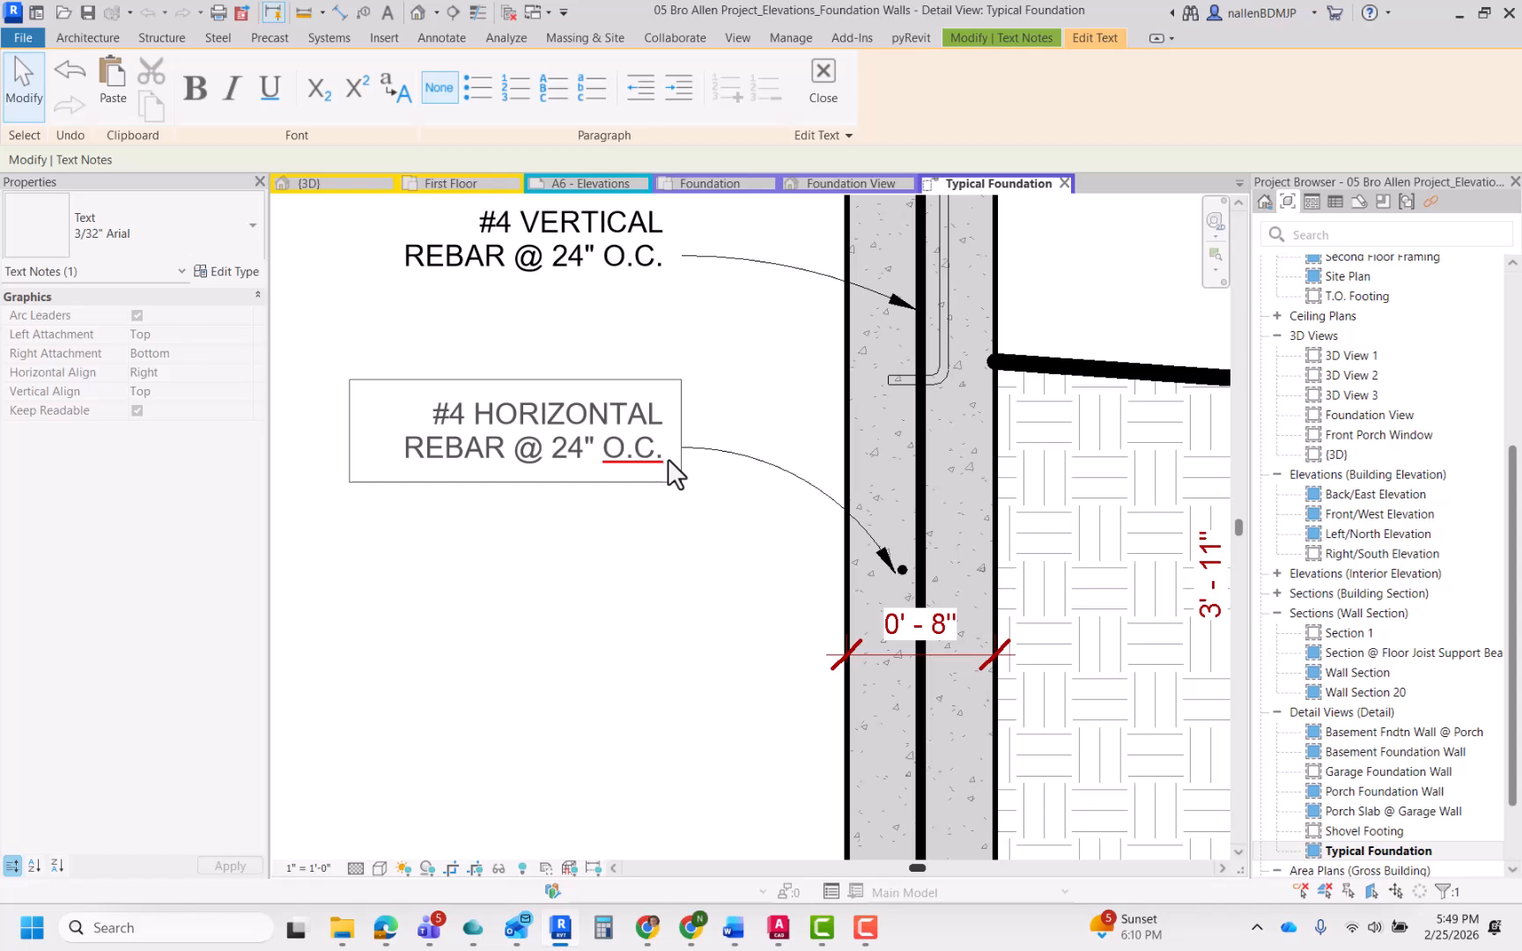
pyautogui.click(683, 536)
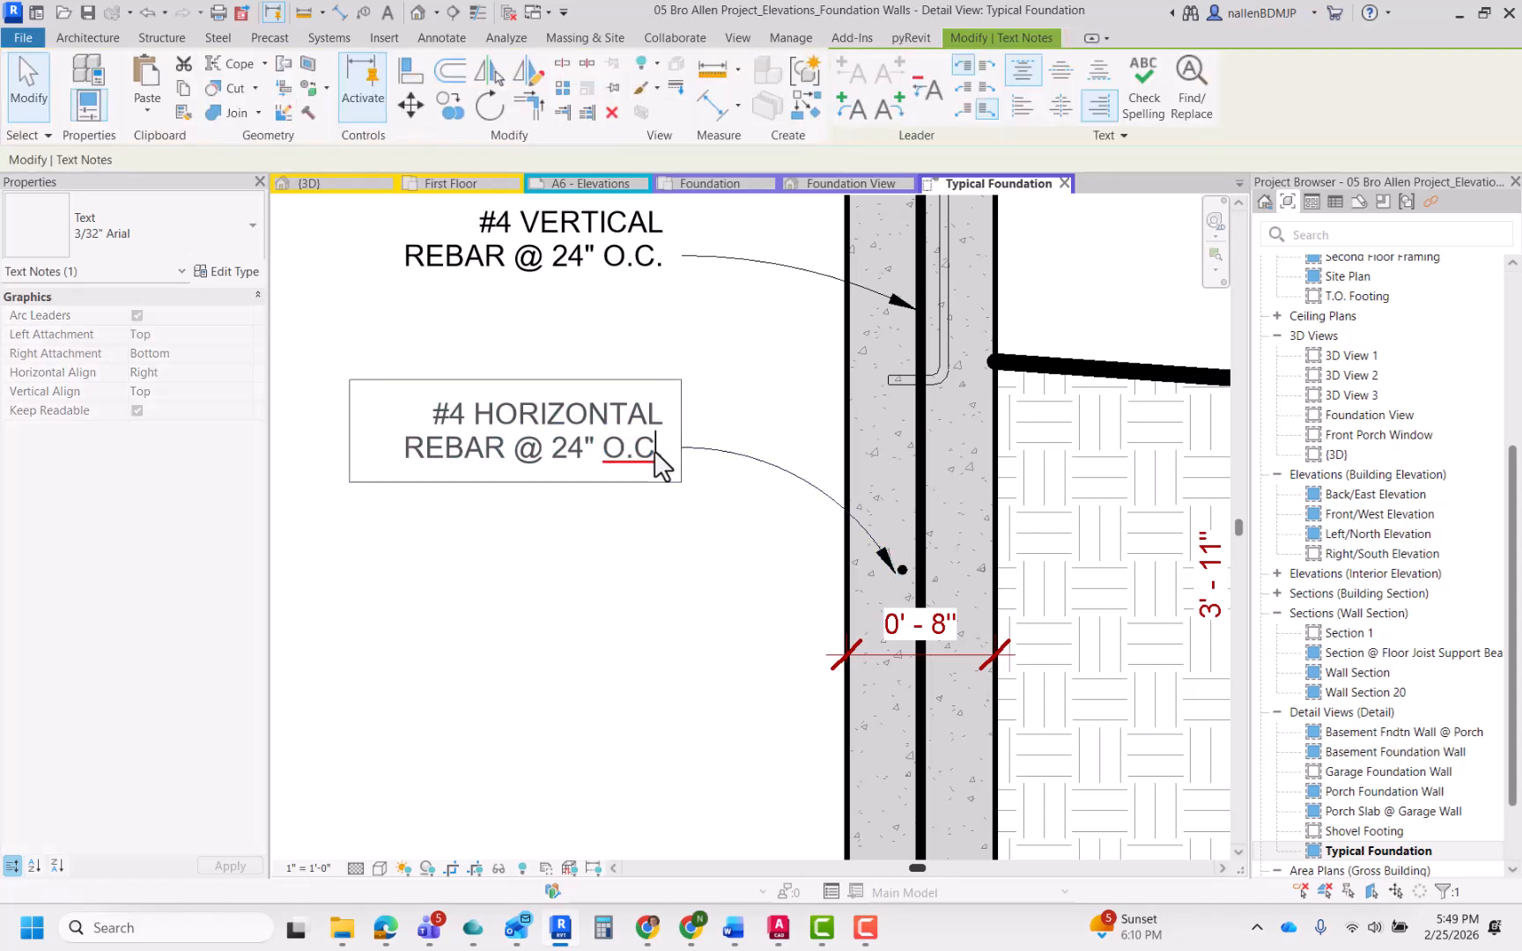
pyautogui.doubleClick(666, 456)
pyautogui.write(', TYP')
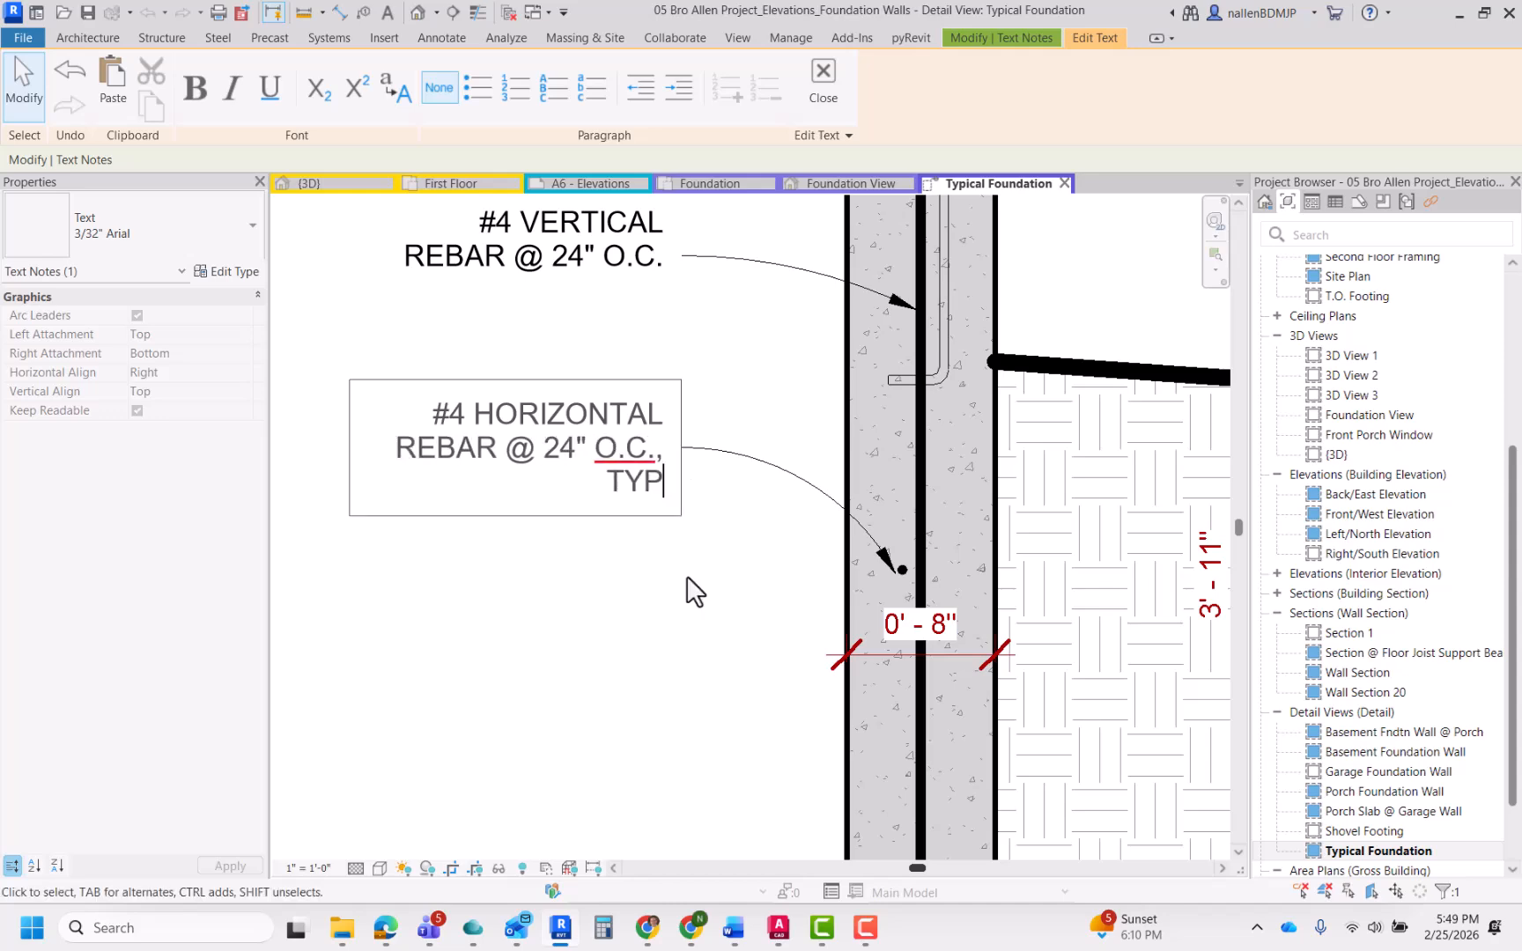
pyautogui.click(568, 515)
pyautogui.moveTo(351, 447); pyautogui.dragTo(291, 435)
pyautogui.click(532, 570)
pyautogui.moveTo(606, 458); pyautogui.dragTo(678, 509, button='middle')
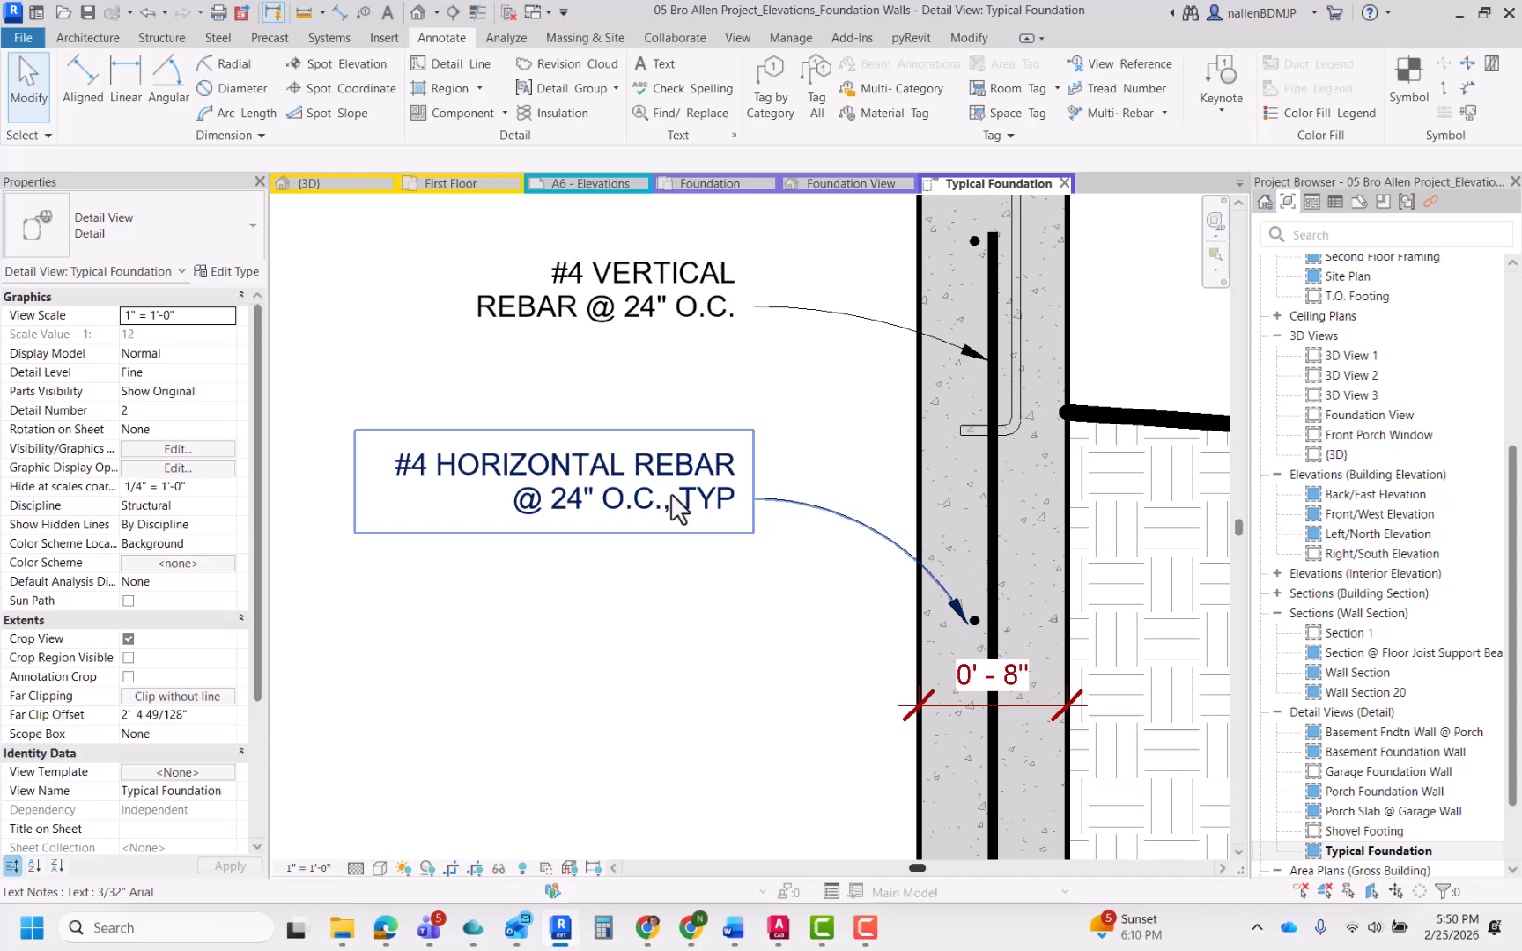
pyautogui.doubleClick(716, 495)
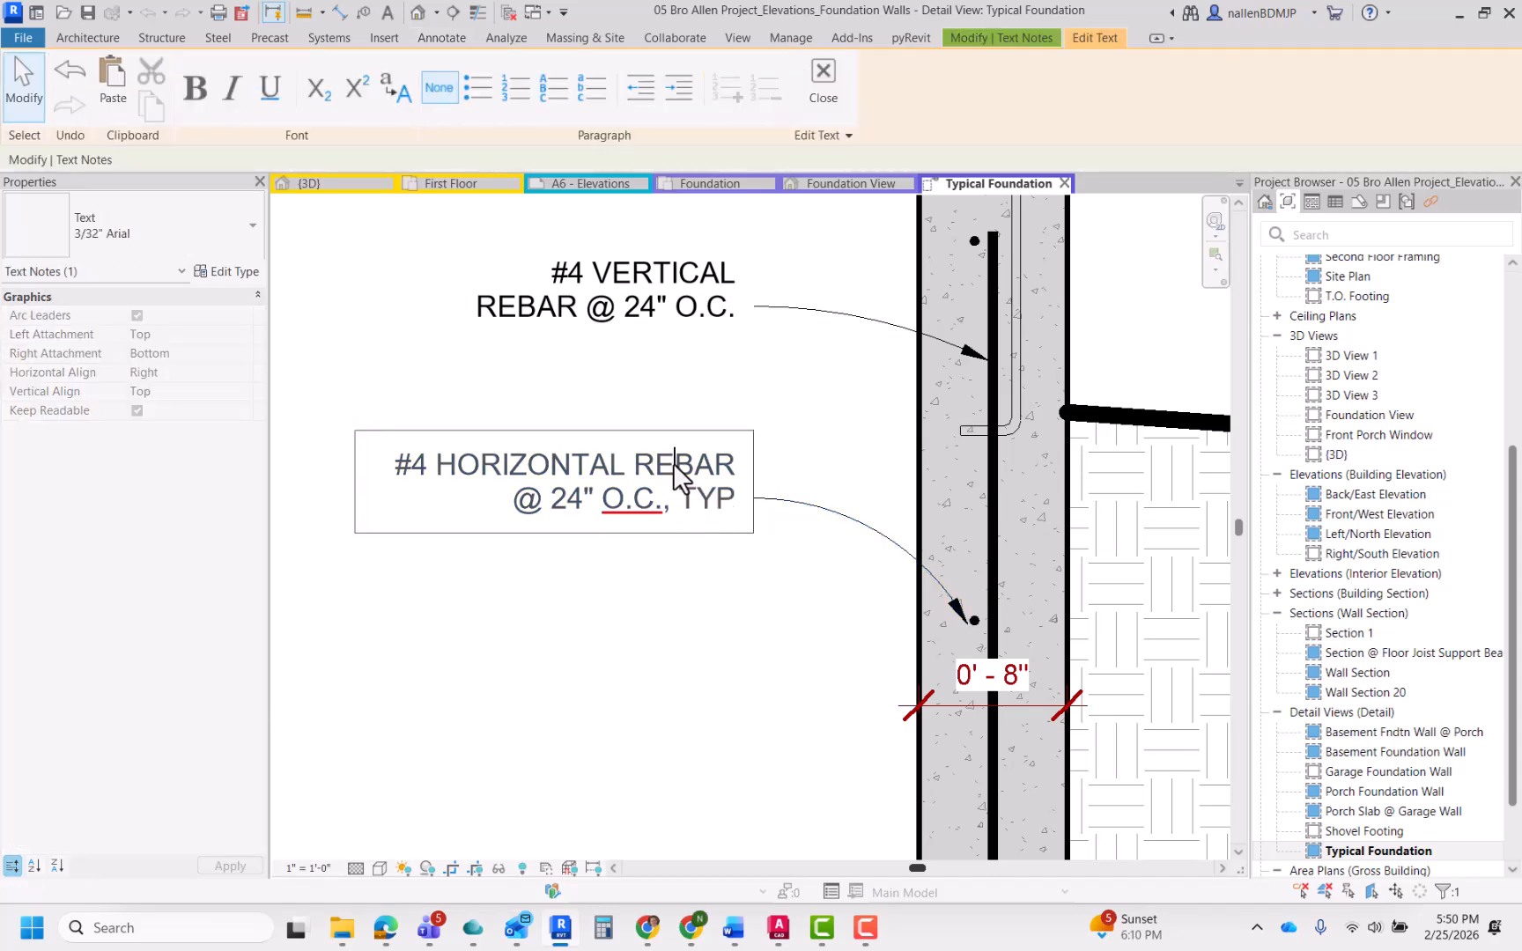
pyautogui.click(680, 585)
pyautogui.doubleClick(693, 476)
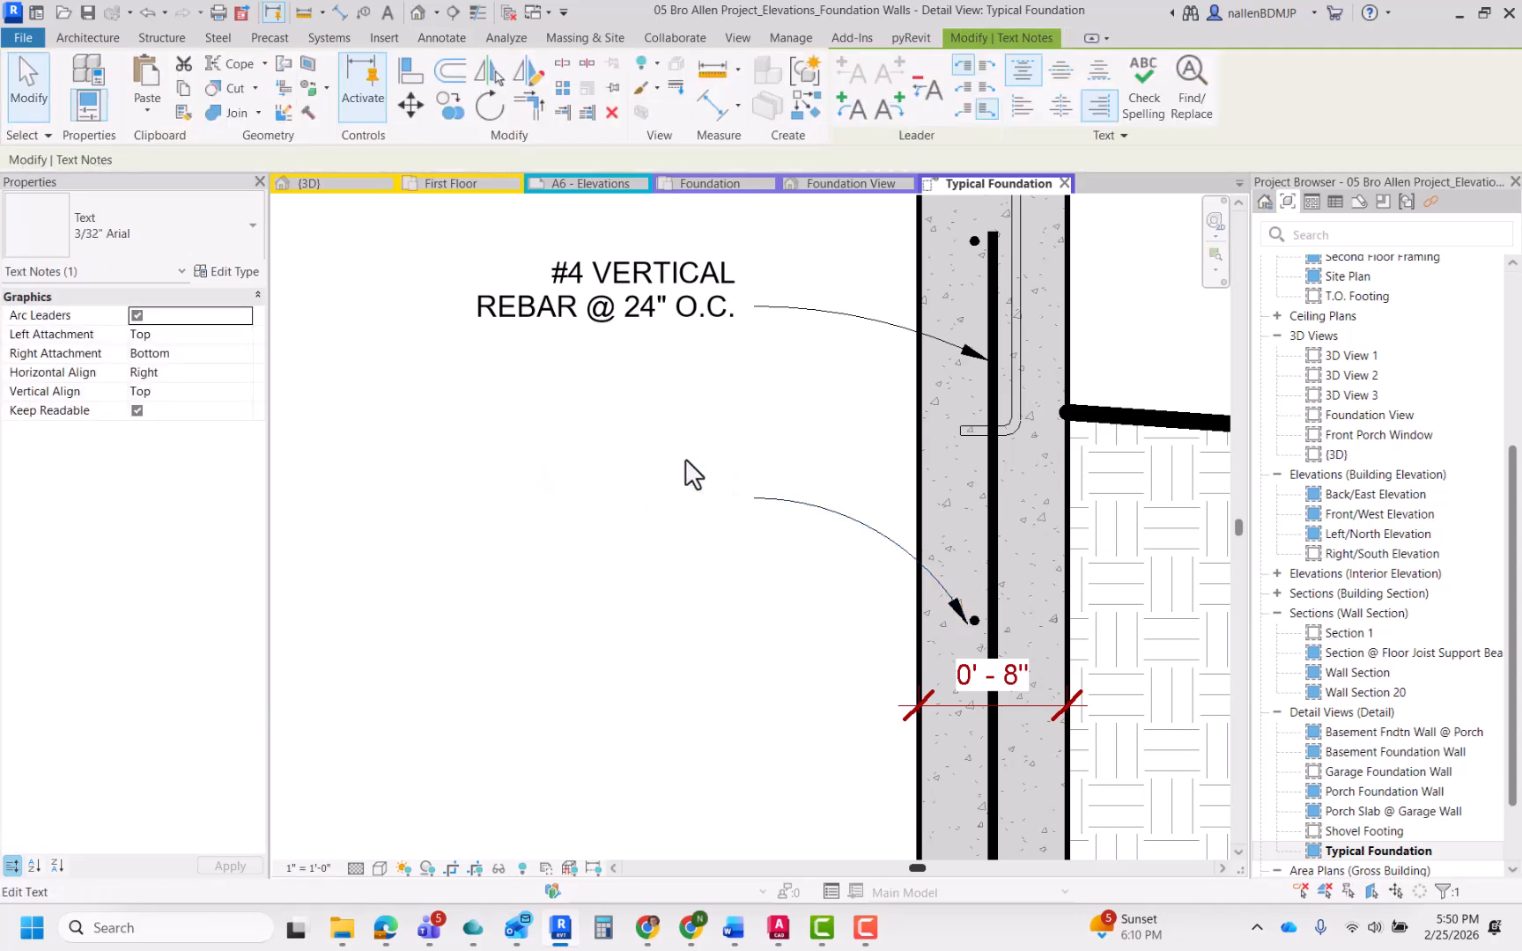
pyautogui.click(700, 599)
pyautogui.scroll(-2, 702, 605)
pyautogui.click(714, 631)
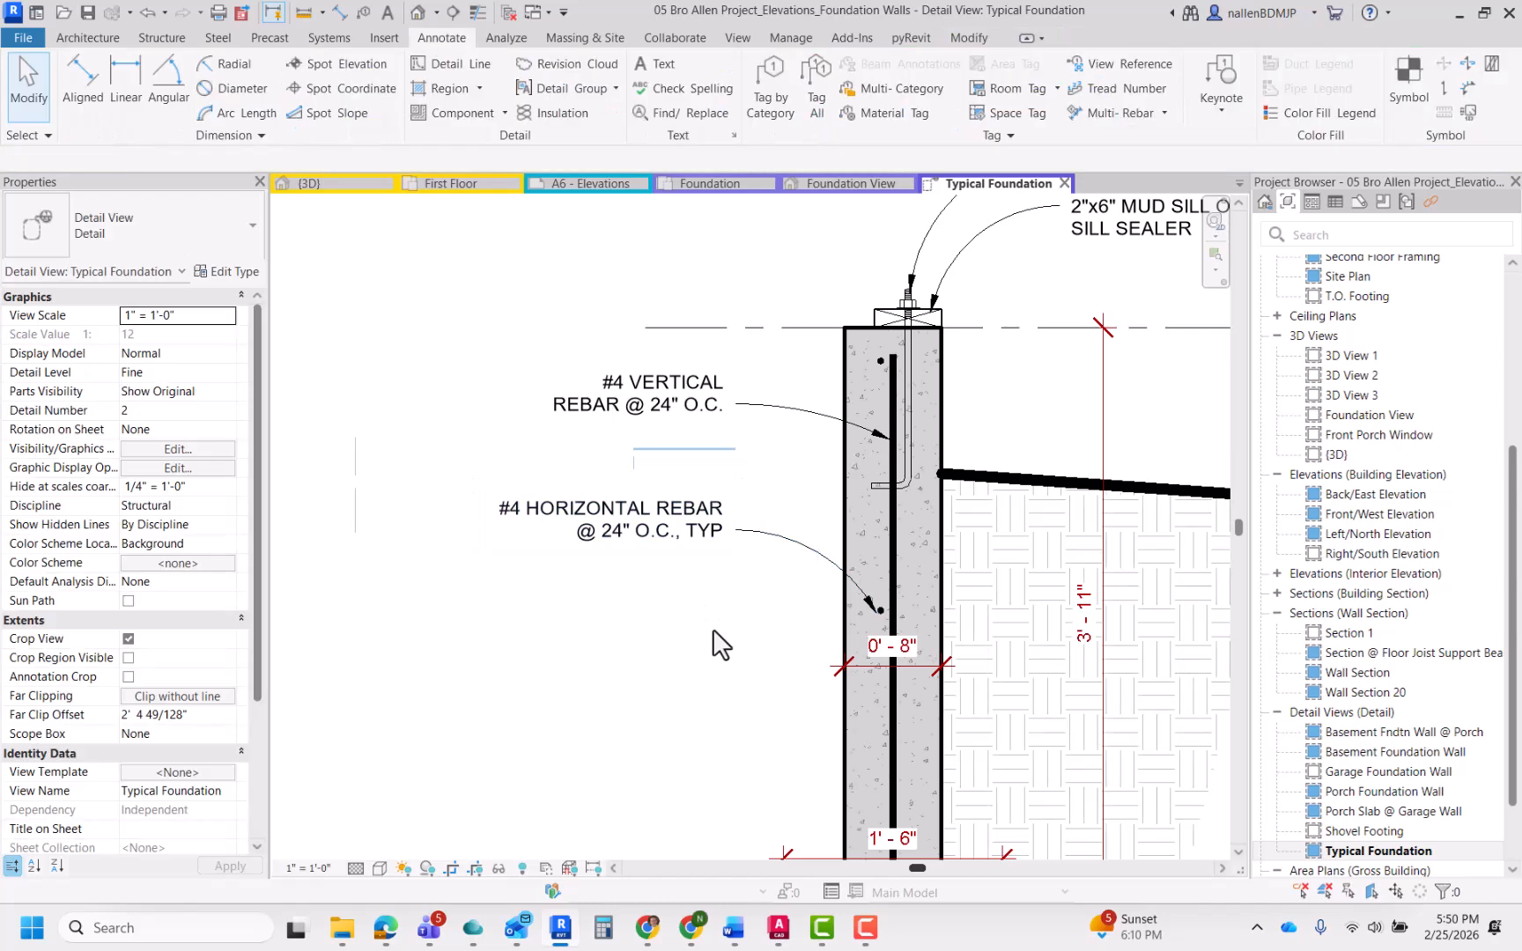
# Step: Adjust the end of the horizontal rebar note's leader onto the rebar dot
pyautogui.click(837, 568)
pyautogui.scroll(2, 882, 610)
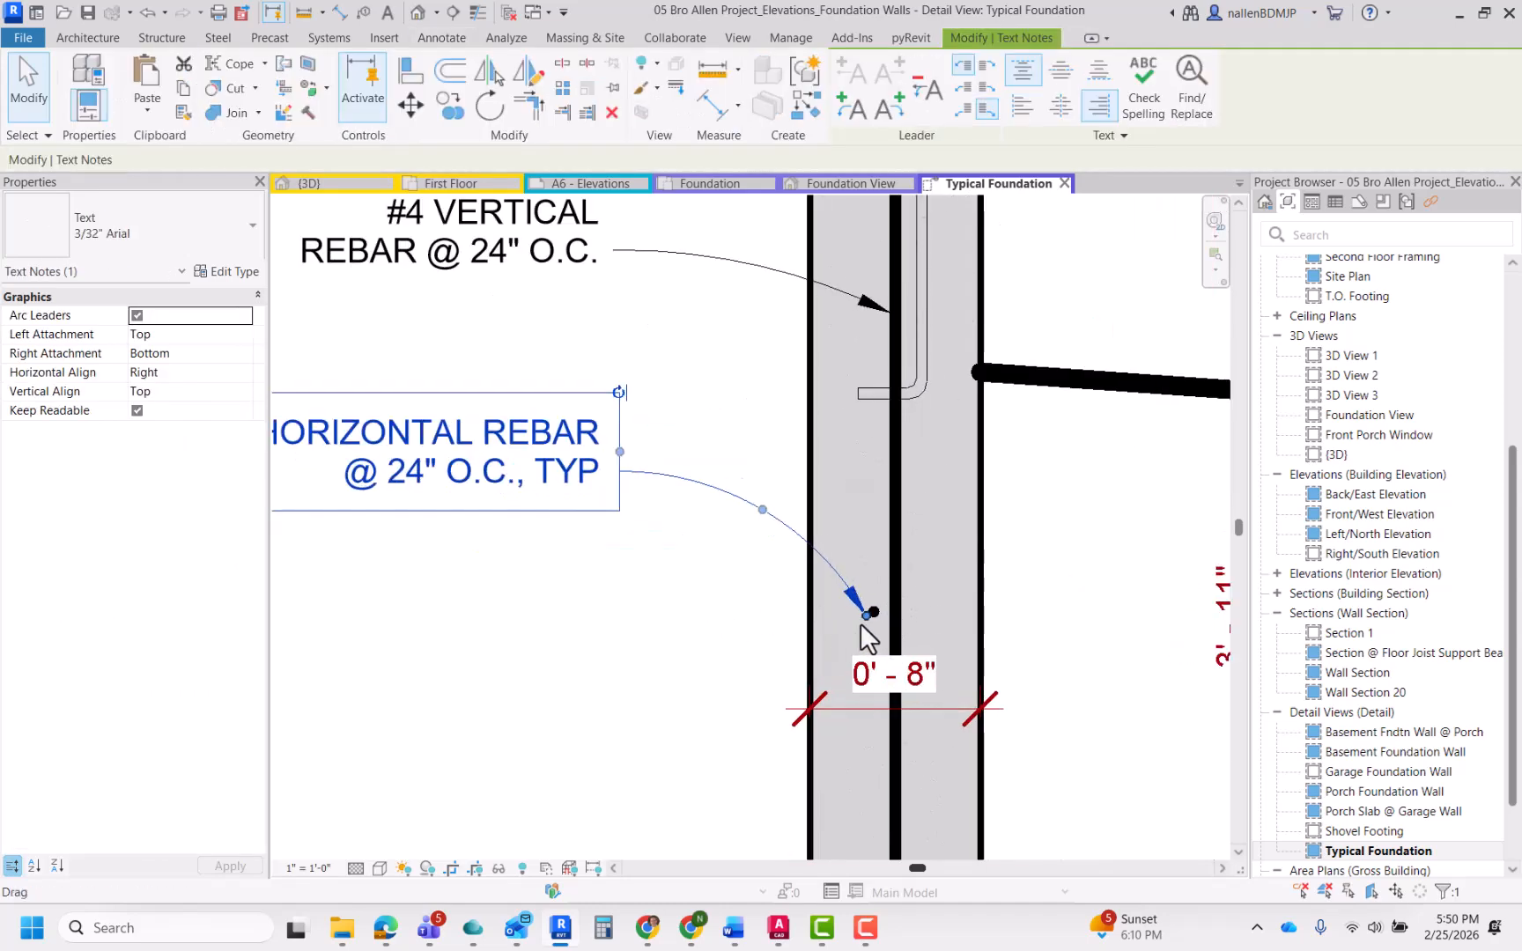
pyautogui.click(435, 605)
# Step: Place a text note beside the footing, above the gravel, with a curved leader pointing at the vertical rebar's bent leg
pyautogui.scroll(-4, 679, 516)
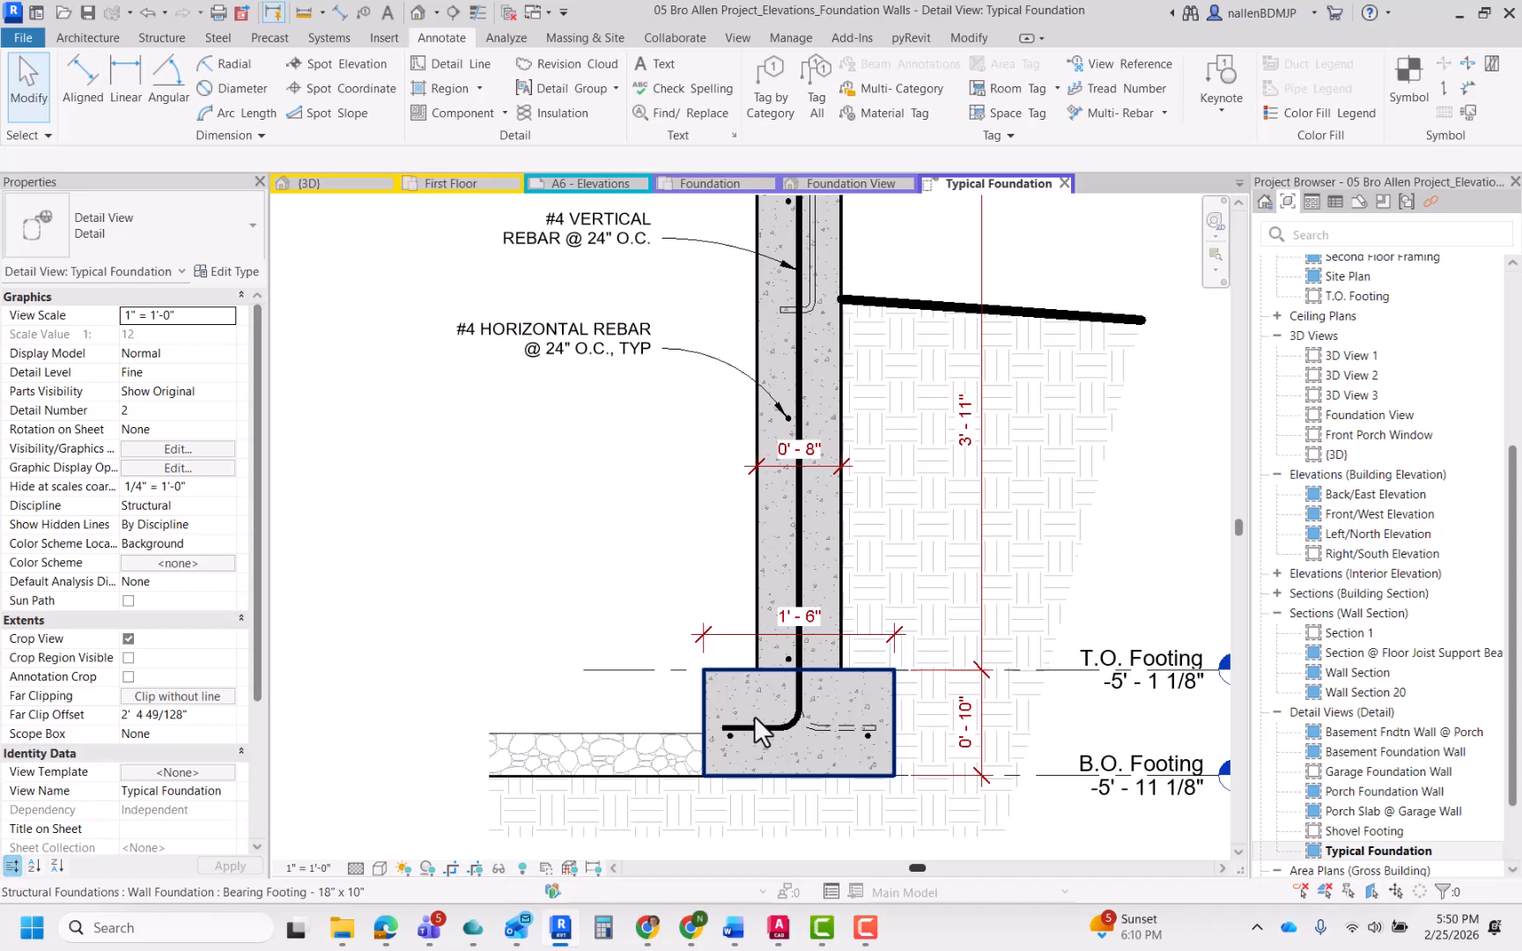
pyautogui.scroll(4, 758, 717)
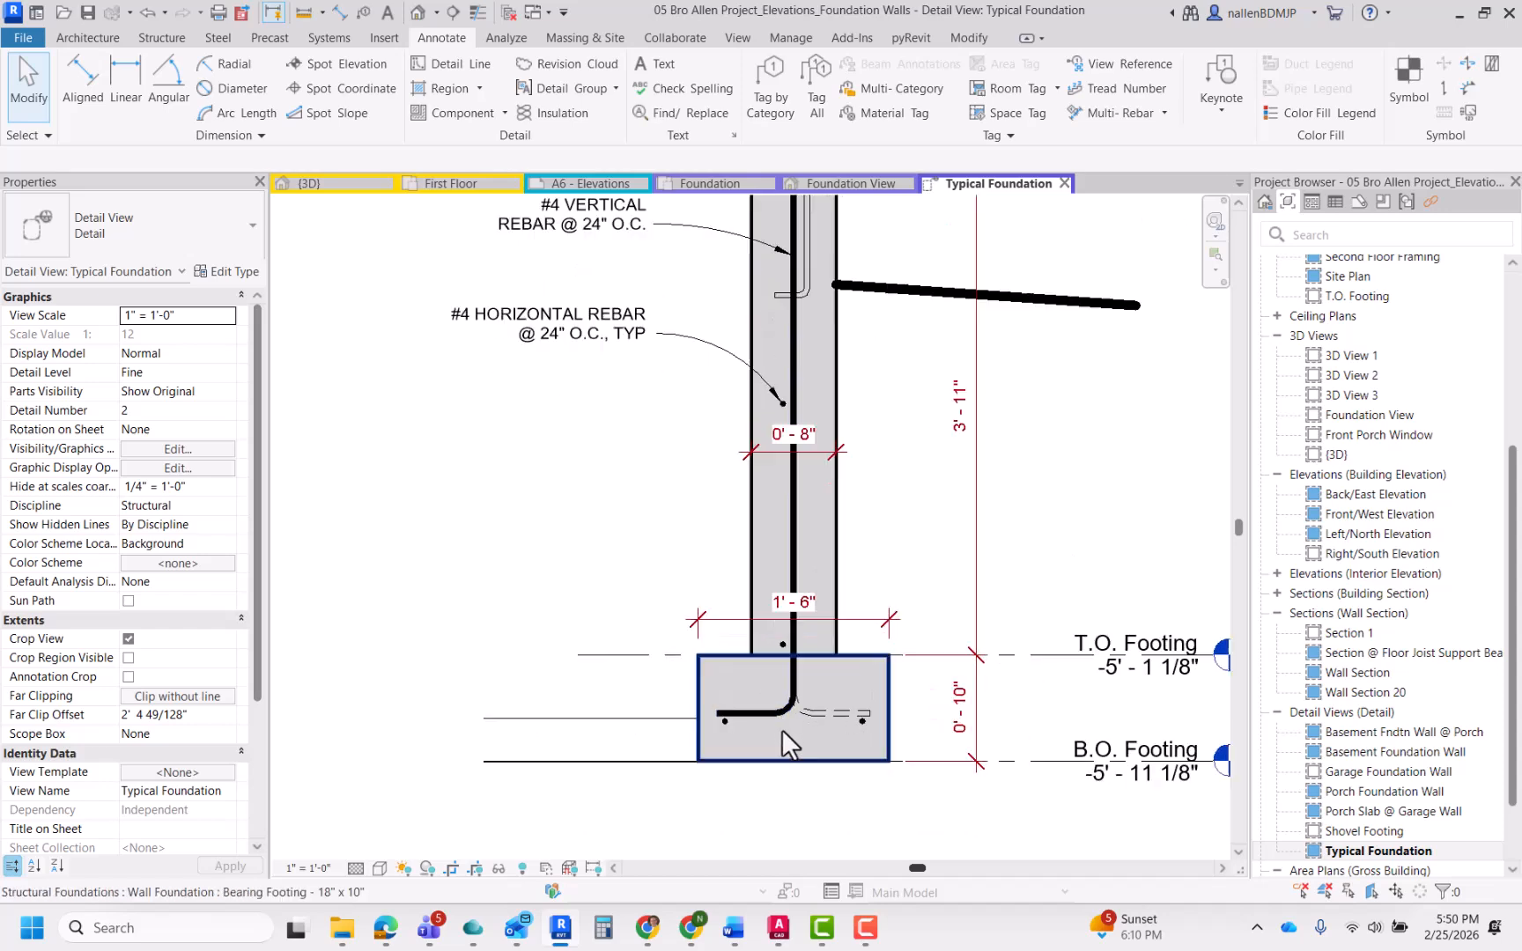
pyautogui.press('t')
pyautogui.press('x')
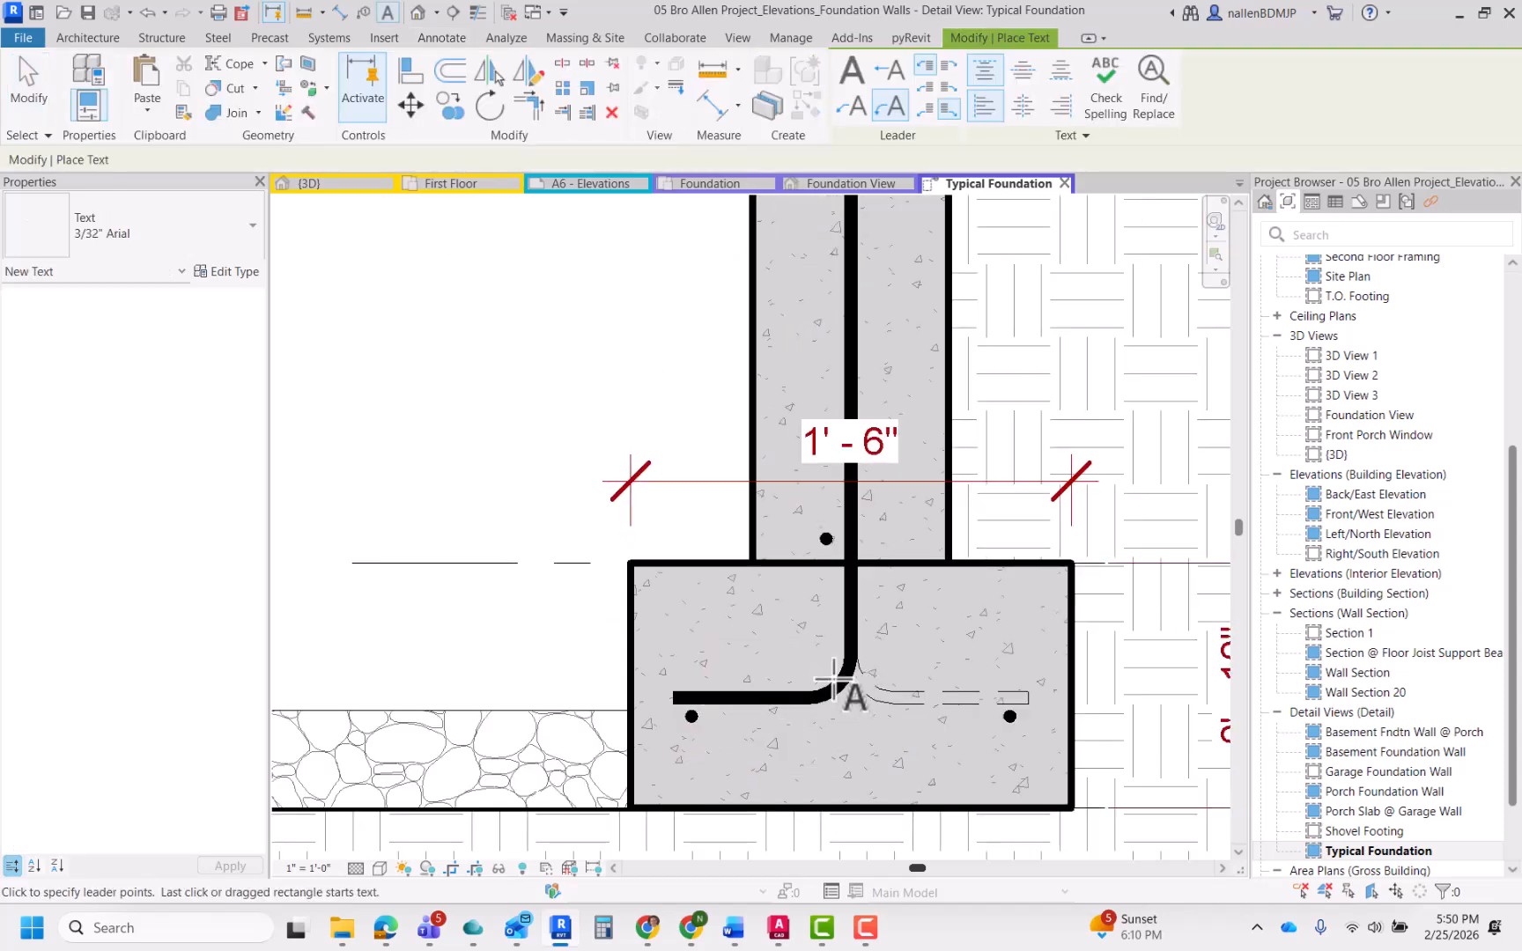
pyautogui.click(770, 690)
pyautogui.moveTo(512, 646); pyautogui.dragTo(891, 705, button='middle')
pyautogui.click(872, 703)
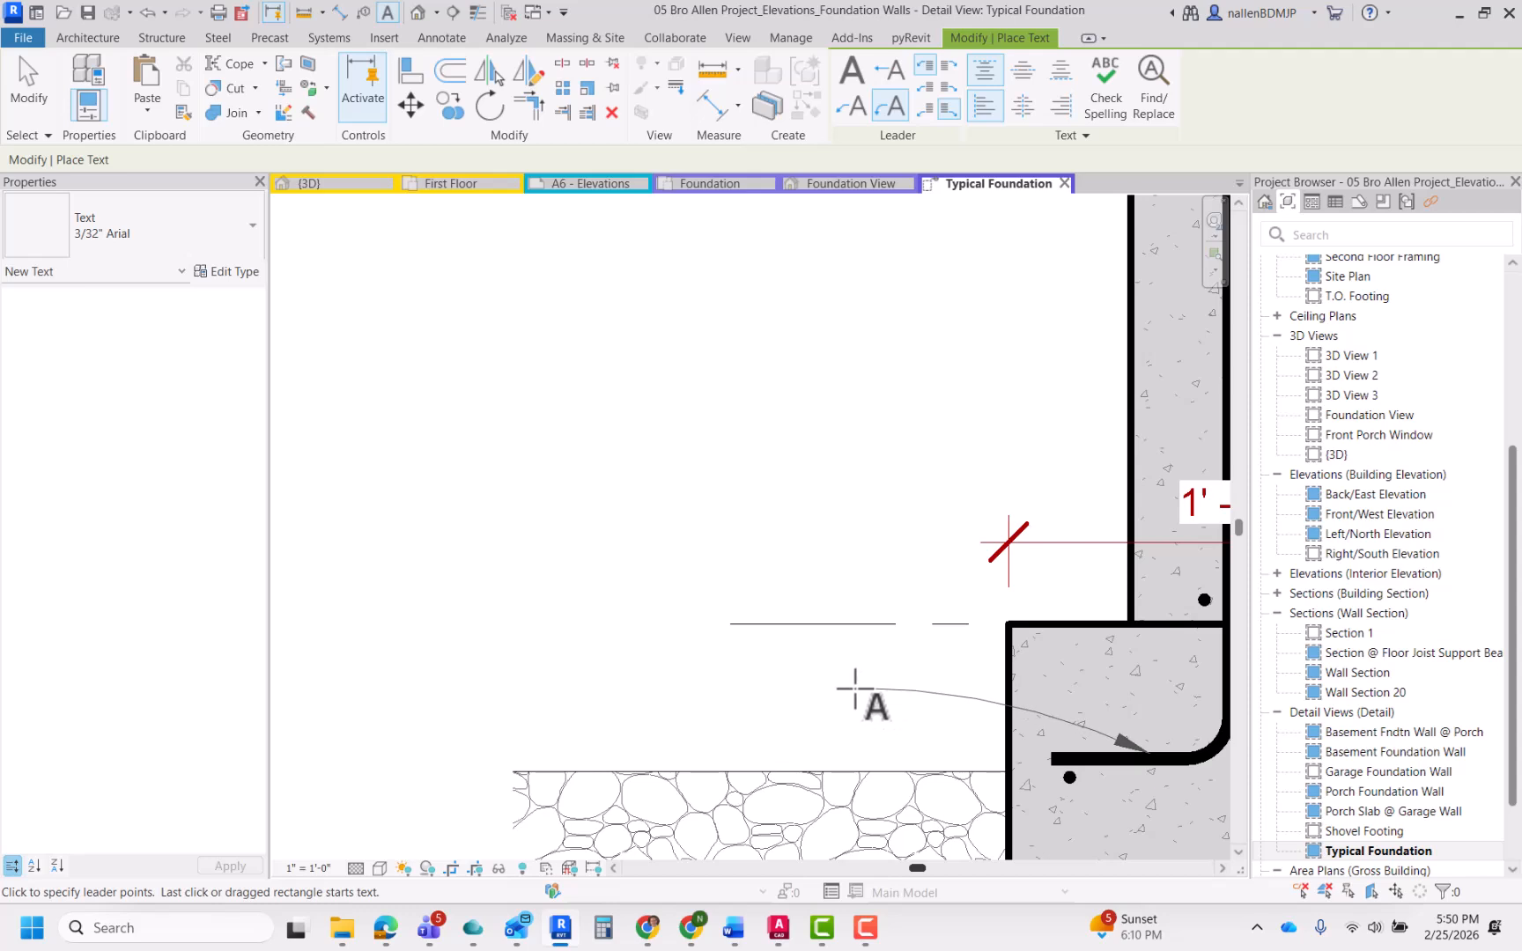
# Step: Enter ALTERNATE REBAR as the footing note's text and finish placing text
pyautogui.write('ALTERNATE REBAR')
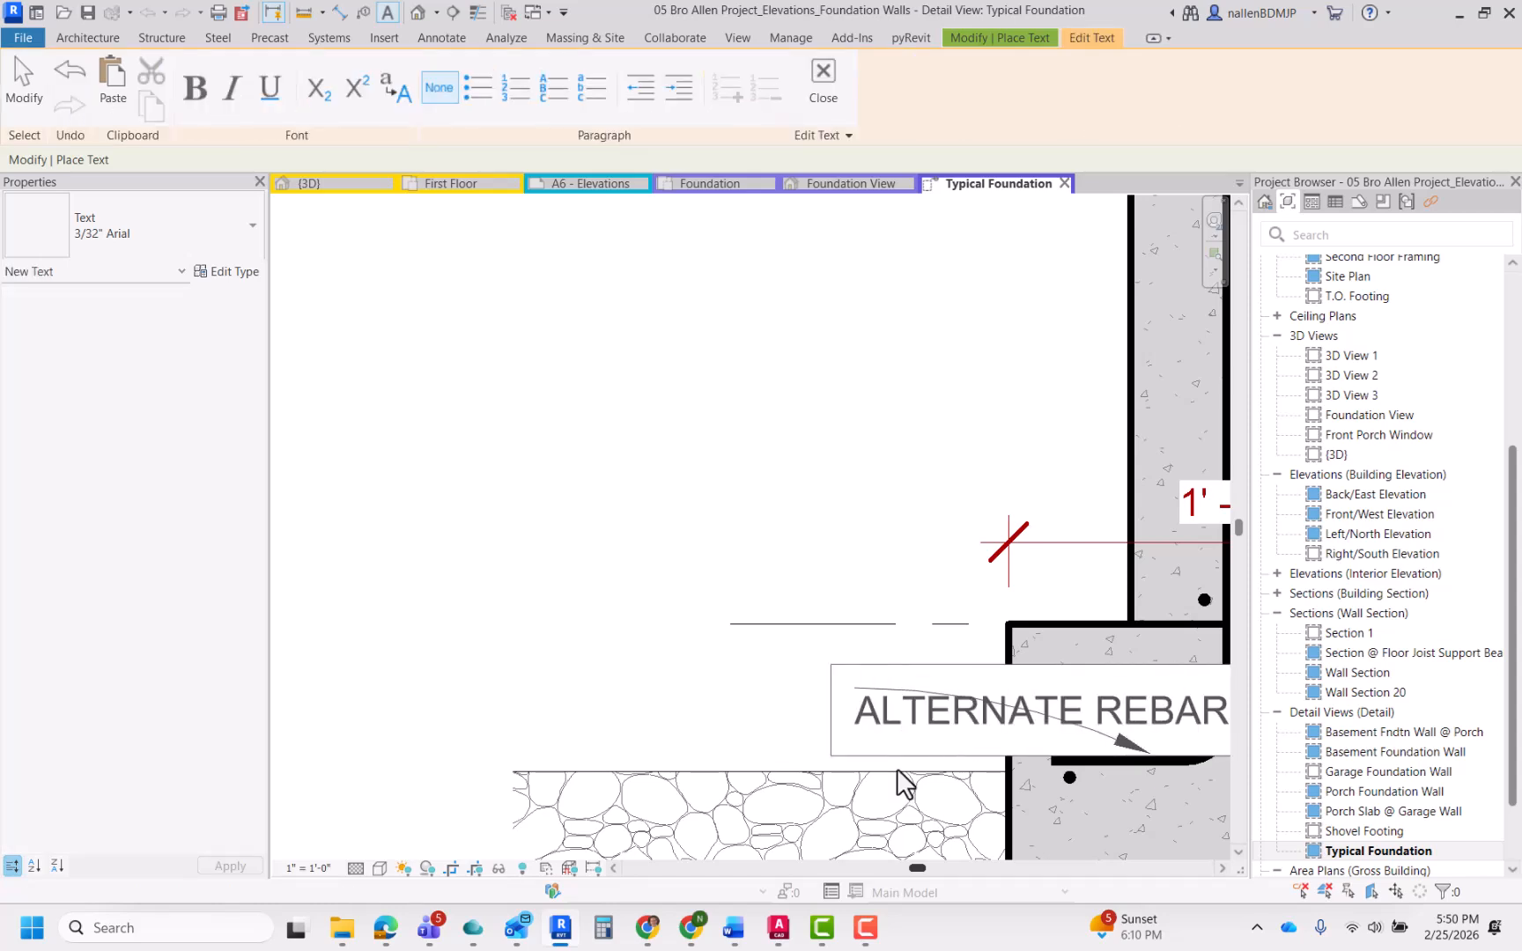
pyautogui.scroll(-3, 816, 635)
pyautogui.press('Escape')
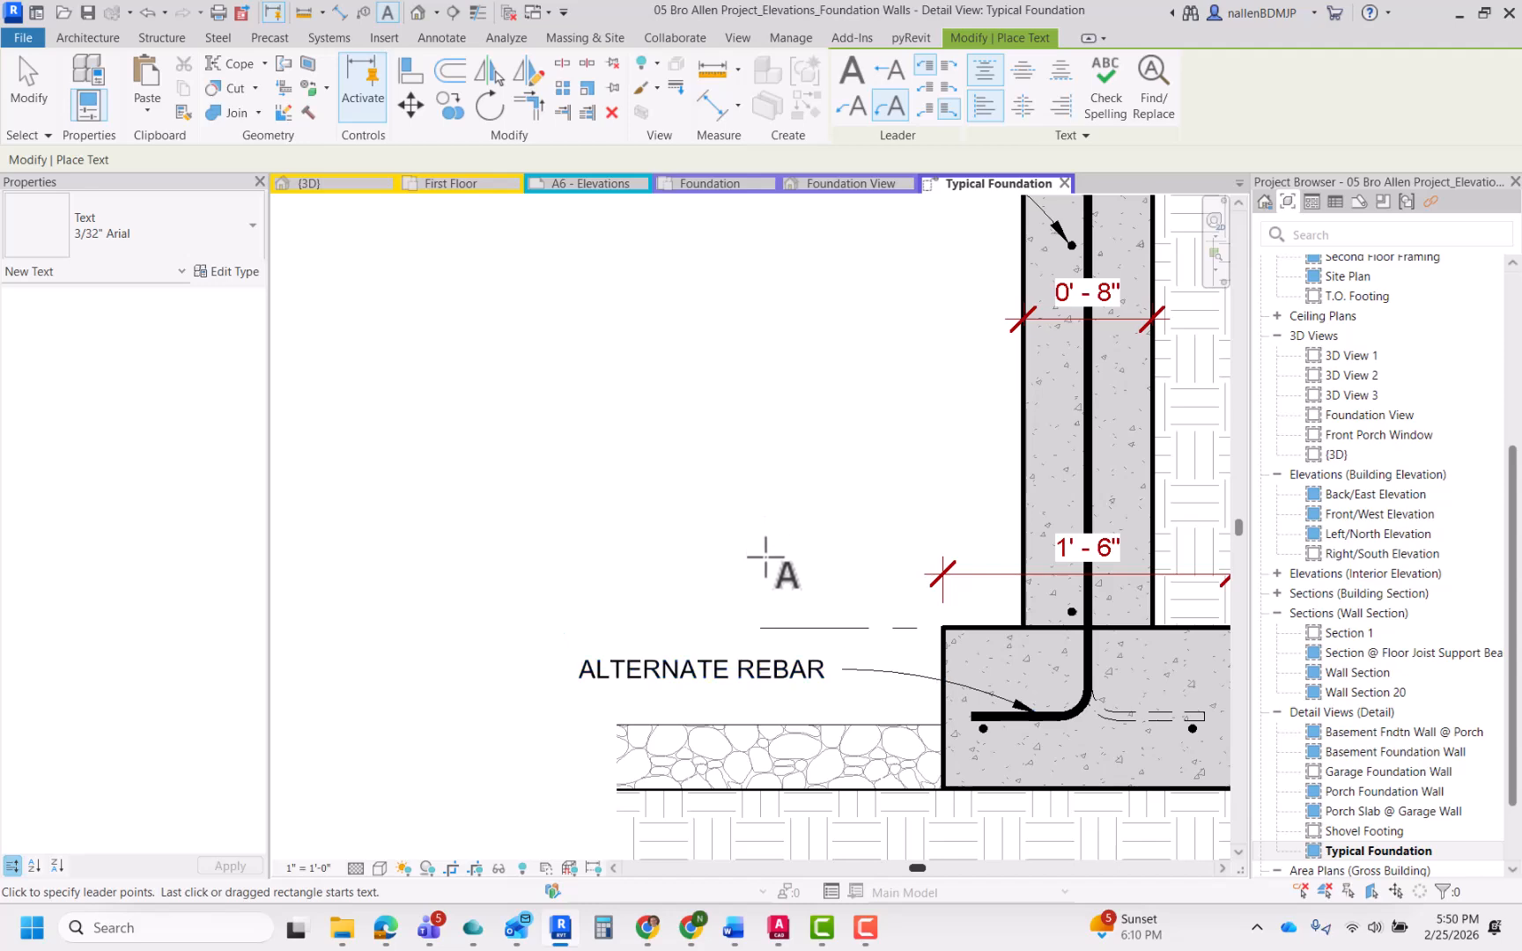
pyautogui.press('Escape')
# Step: Right-align the ALTERNATE REBAR note's text and move the note toward the footing, in line with the rebar notes above
pyautogui.moveTo(783, 606); pyautogui.dragTo(787, 652, button='middle')
pyautogui.click(748, 695)
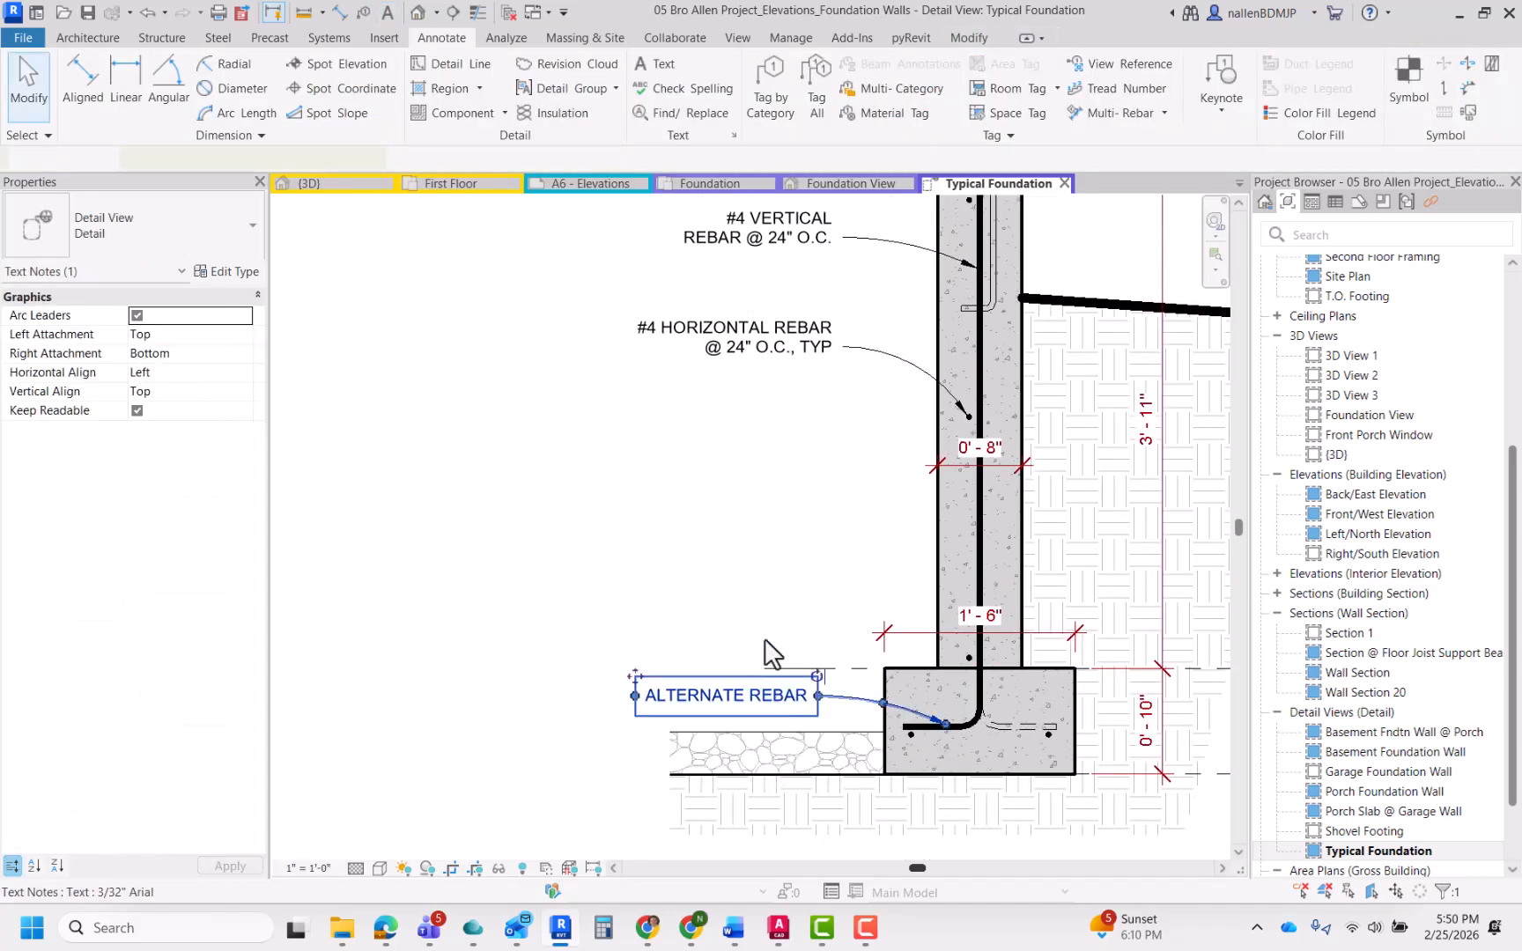
pyautogui.click(1100, 105)
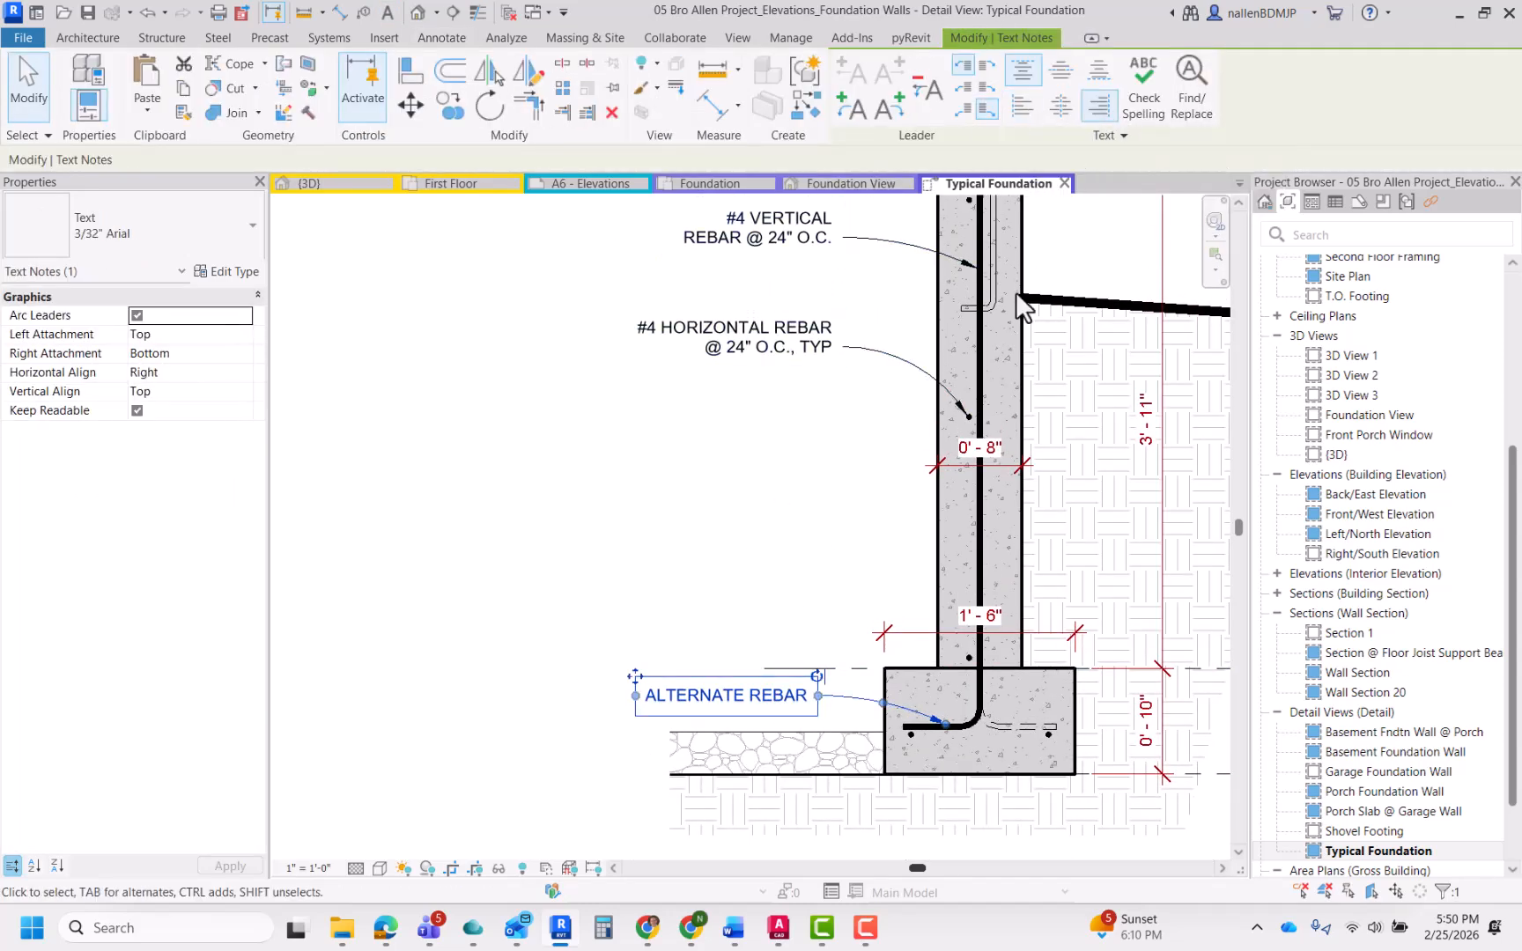
pyautogui.moveTo(652, 680); pyautogui.dragTo(676, 678)
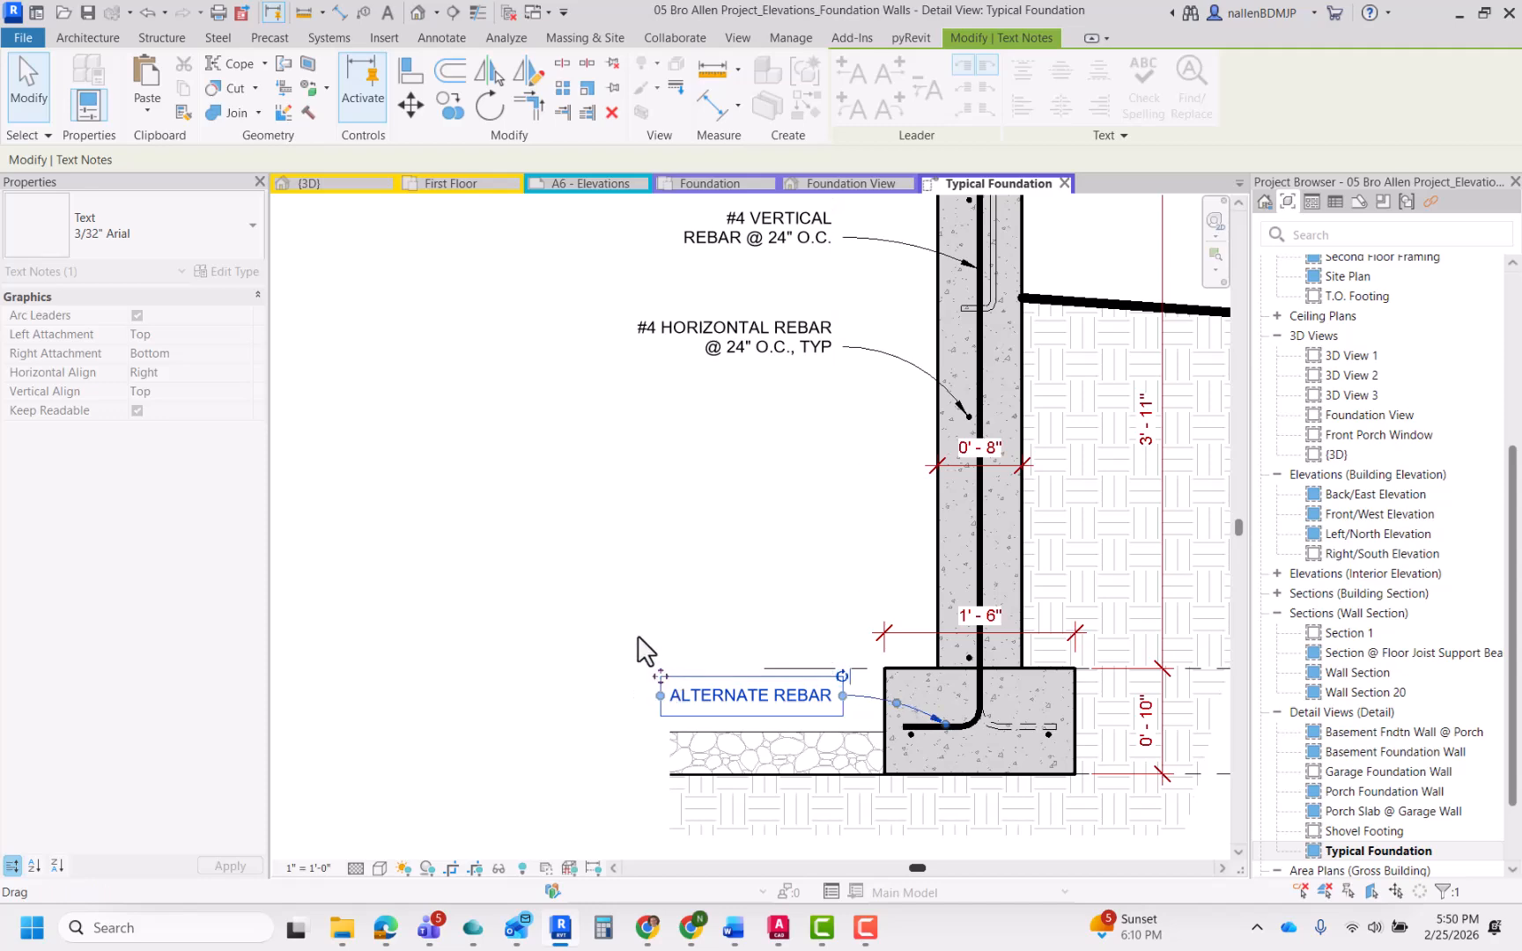
pyautogui.click(605, 584)
# Step: Move the ALTERNATE REBAR note up above the footing and shift its leader's arrowhead toward the free end of the bent rebar leg
pyautogui.scroll(-1, 602, 579)
pyautogui.scroll(-1, 602, 579)
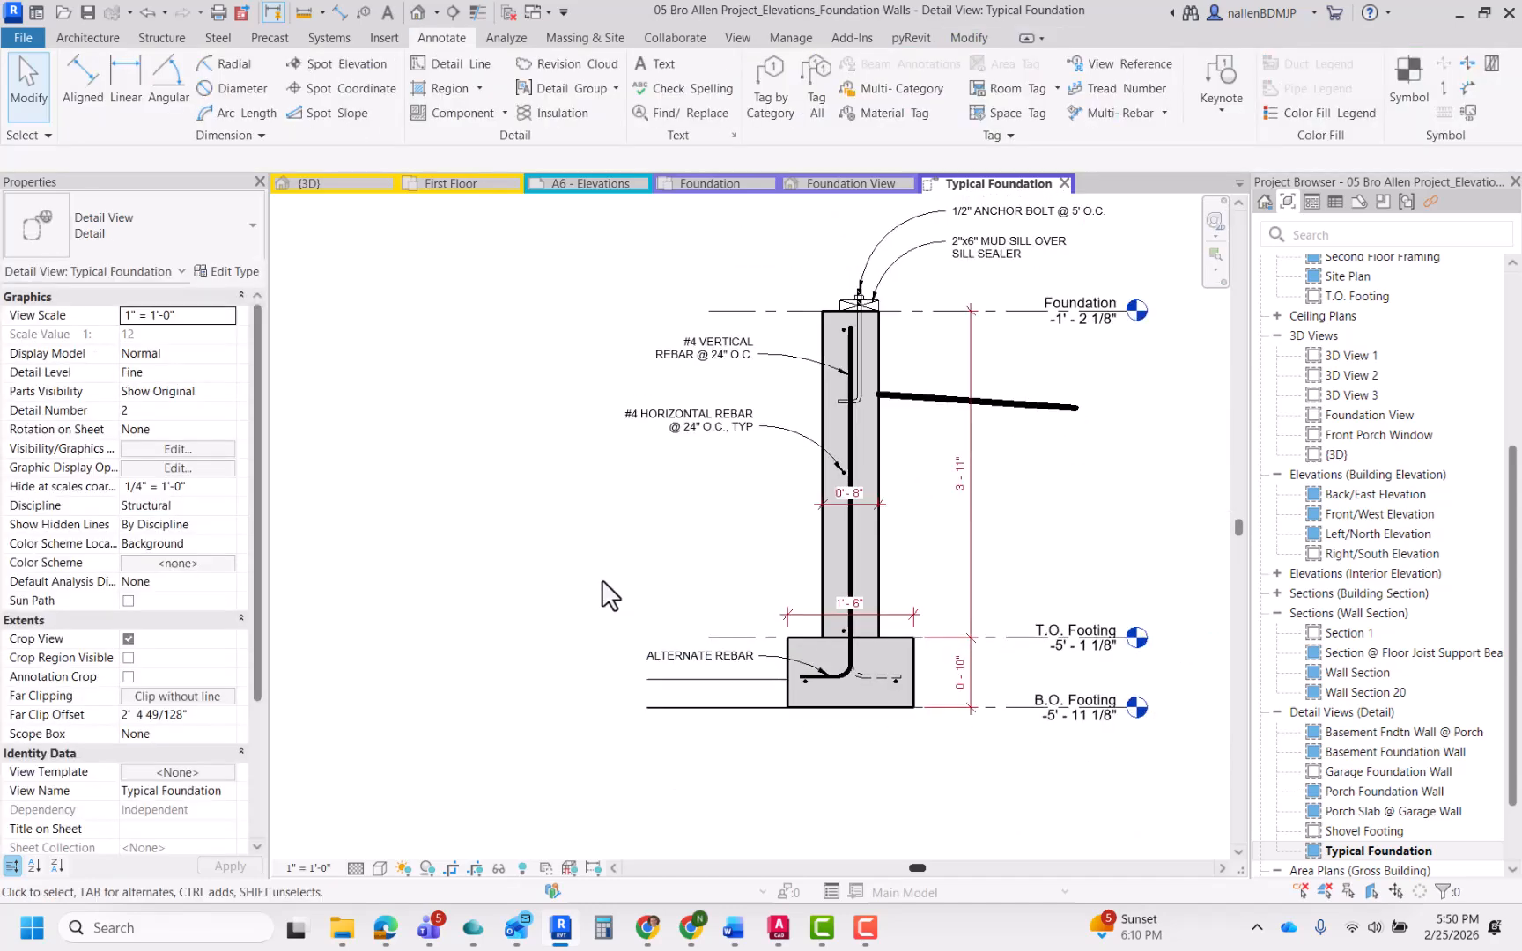
pyautogui.click(649, 656)
pyautogui.keyDown('ctrl'); pyautogui.moveTo(649, 656); pyautogui.dragTo(628, 576); pyautogui.keyUp('ctrl')
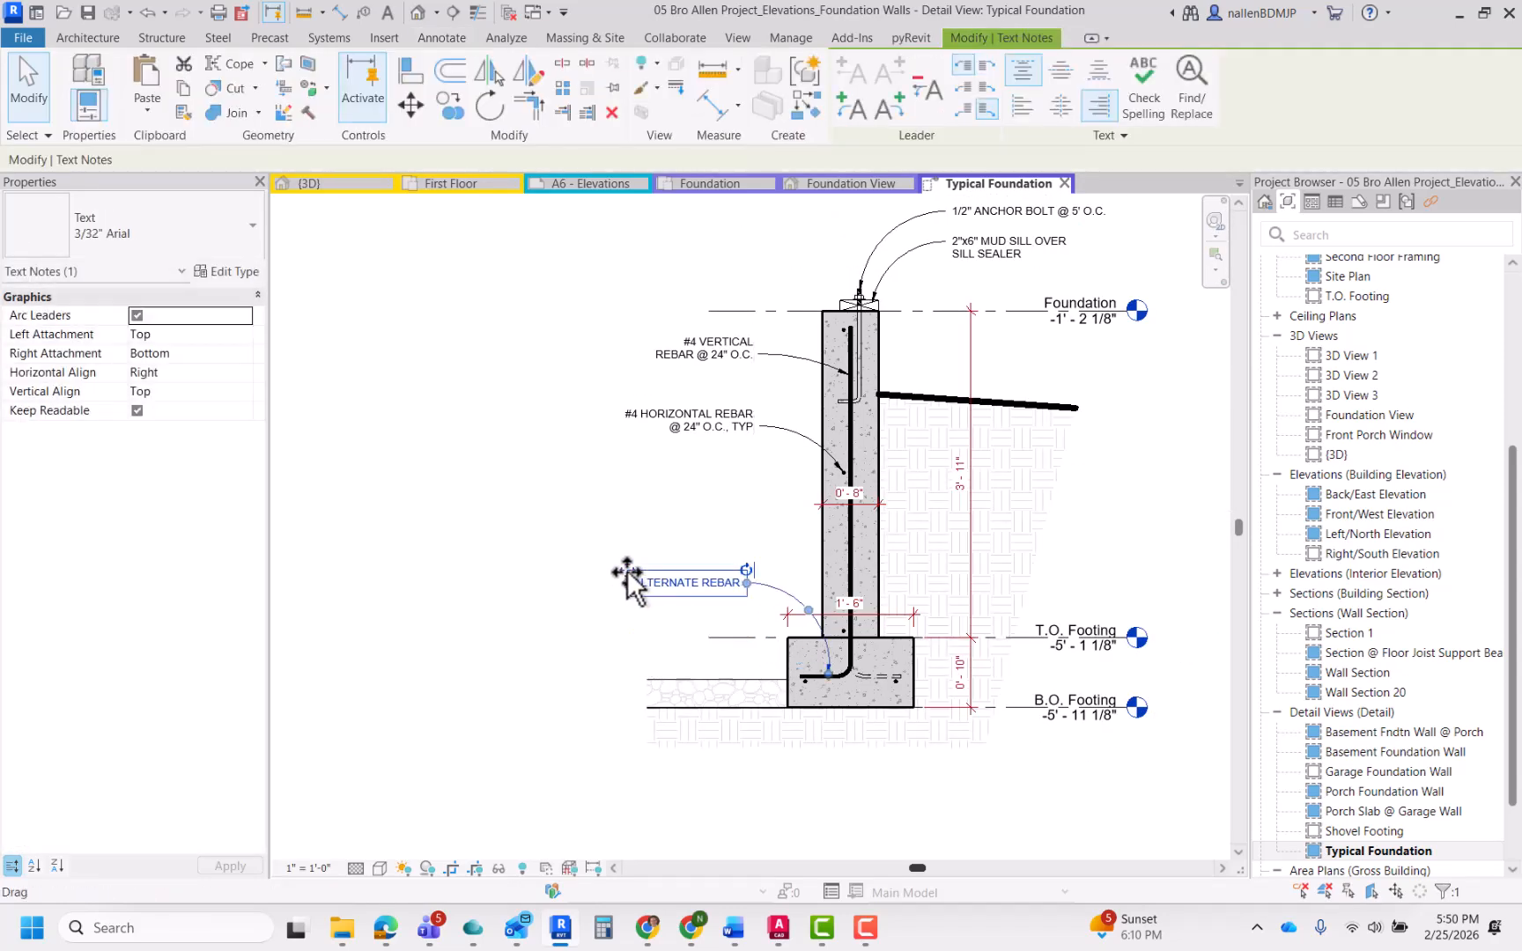
pyautogui.scroll(2, 628, 576)
pyautogui.moveTo(980, 747); pyautogui.dragTo(949, 744)
pyautogui.click(775, 647)
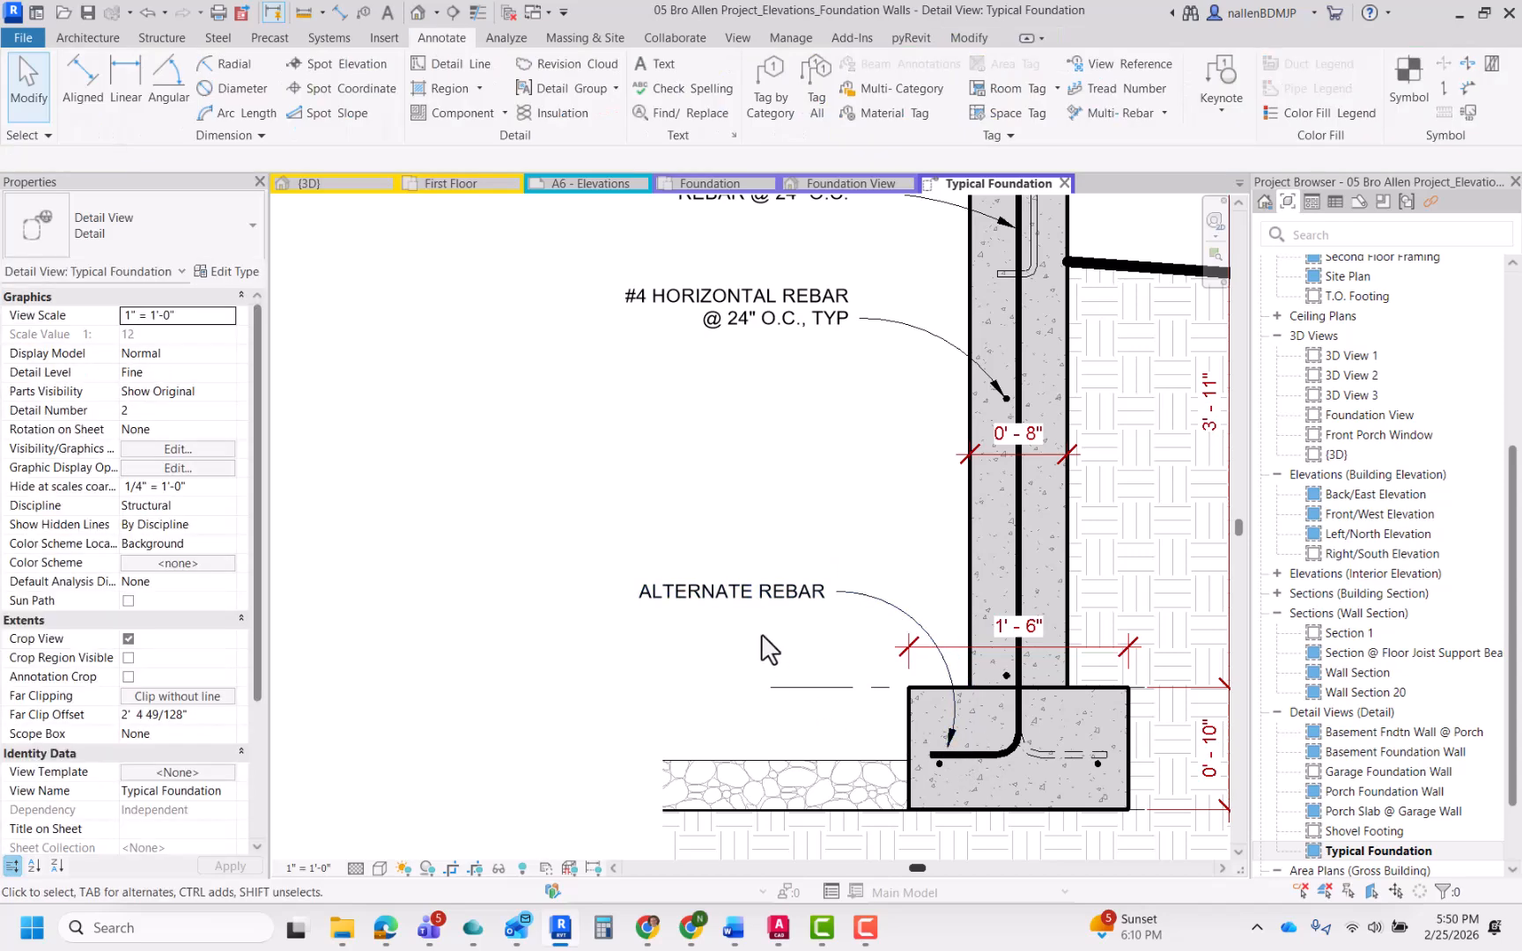
# Step: Add a 4" PEA GRAVEL text note above the gravel layer, with a curved leader pointing into the gravel
pyautogui.moveTo(797, 682); pyautogui.dragTo(799, 670, button='middle')
pyautogui.scroll(-3, 778, 764)
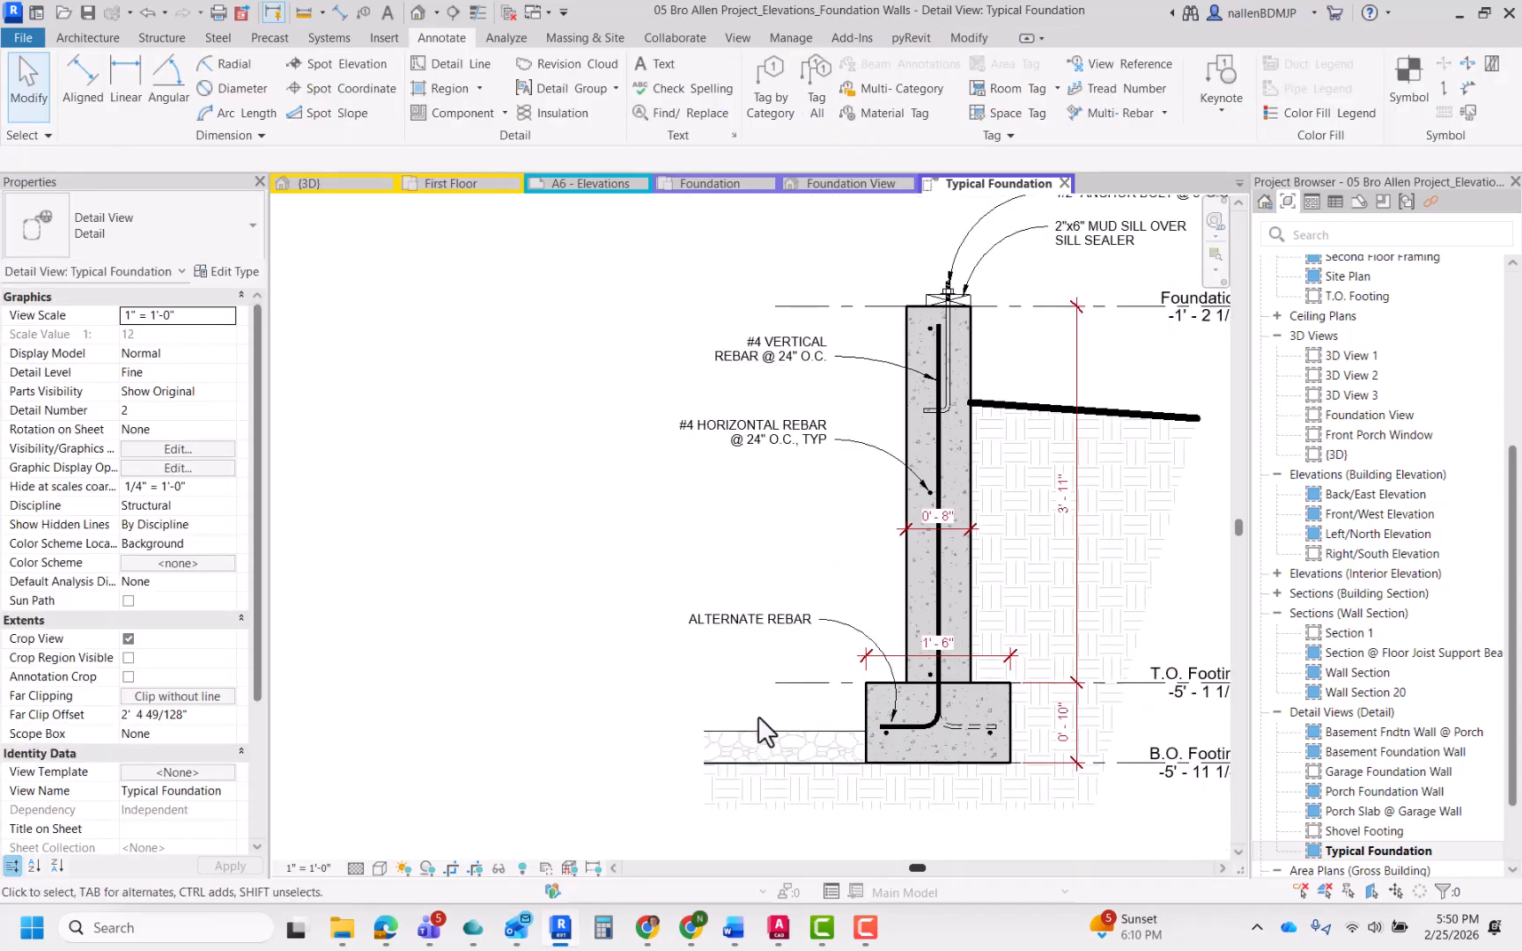
pyautogui.scroll(3, 765, 724)
pyautogui.moveTo(765, 724)
pyautogui.mouseDown(button='middle')
pyautogui.moveTo(775, 713)
pyautogui.moveTo(745, 667)
pyautogui.mouseUp(button='middle')
pyautogui.press('x')
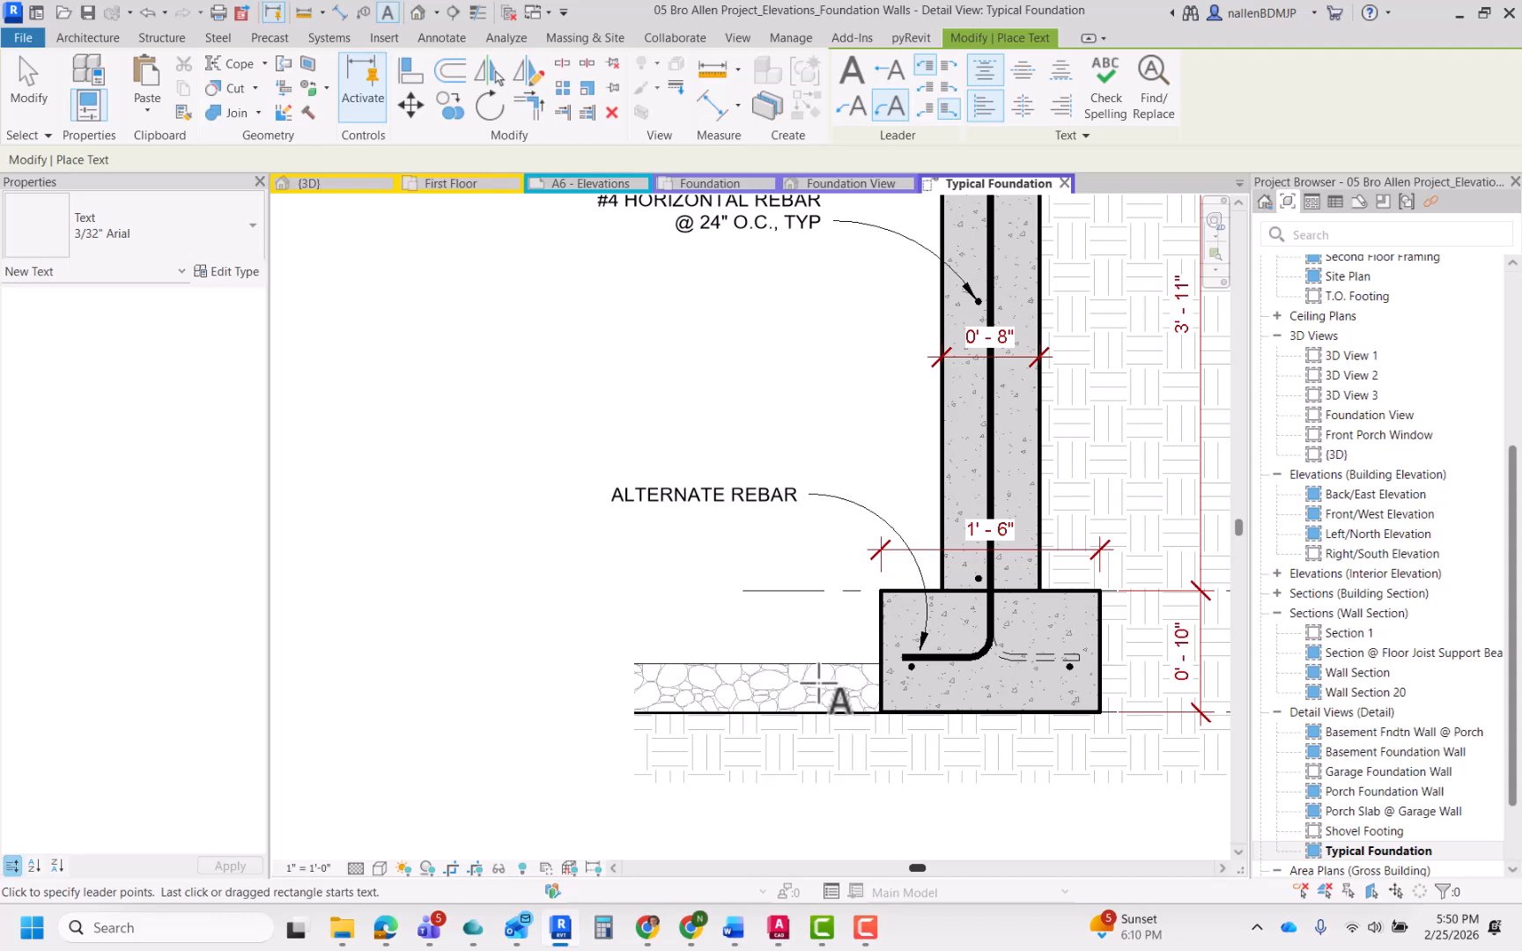
pyautogui.click(819, 678)
pyautogui.click(763, 623)
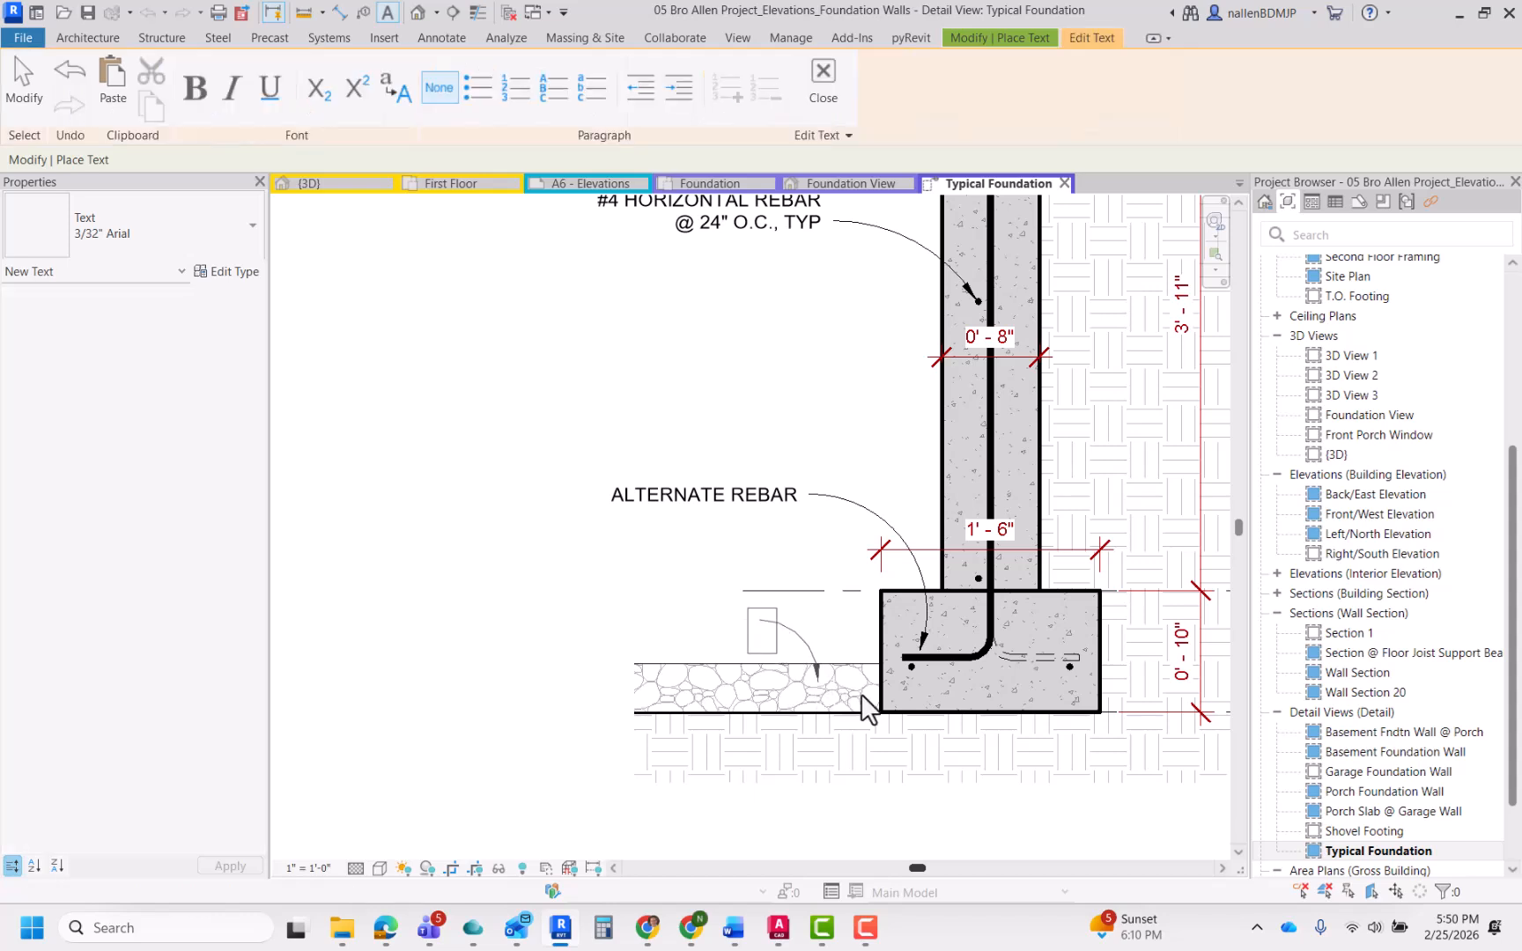
pyautogui.write('4"')
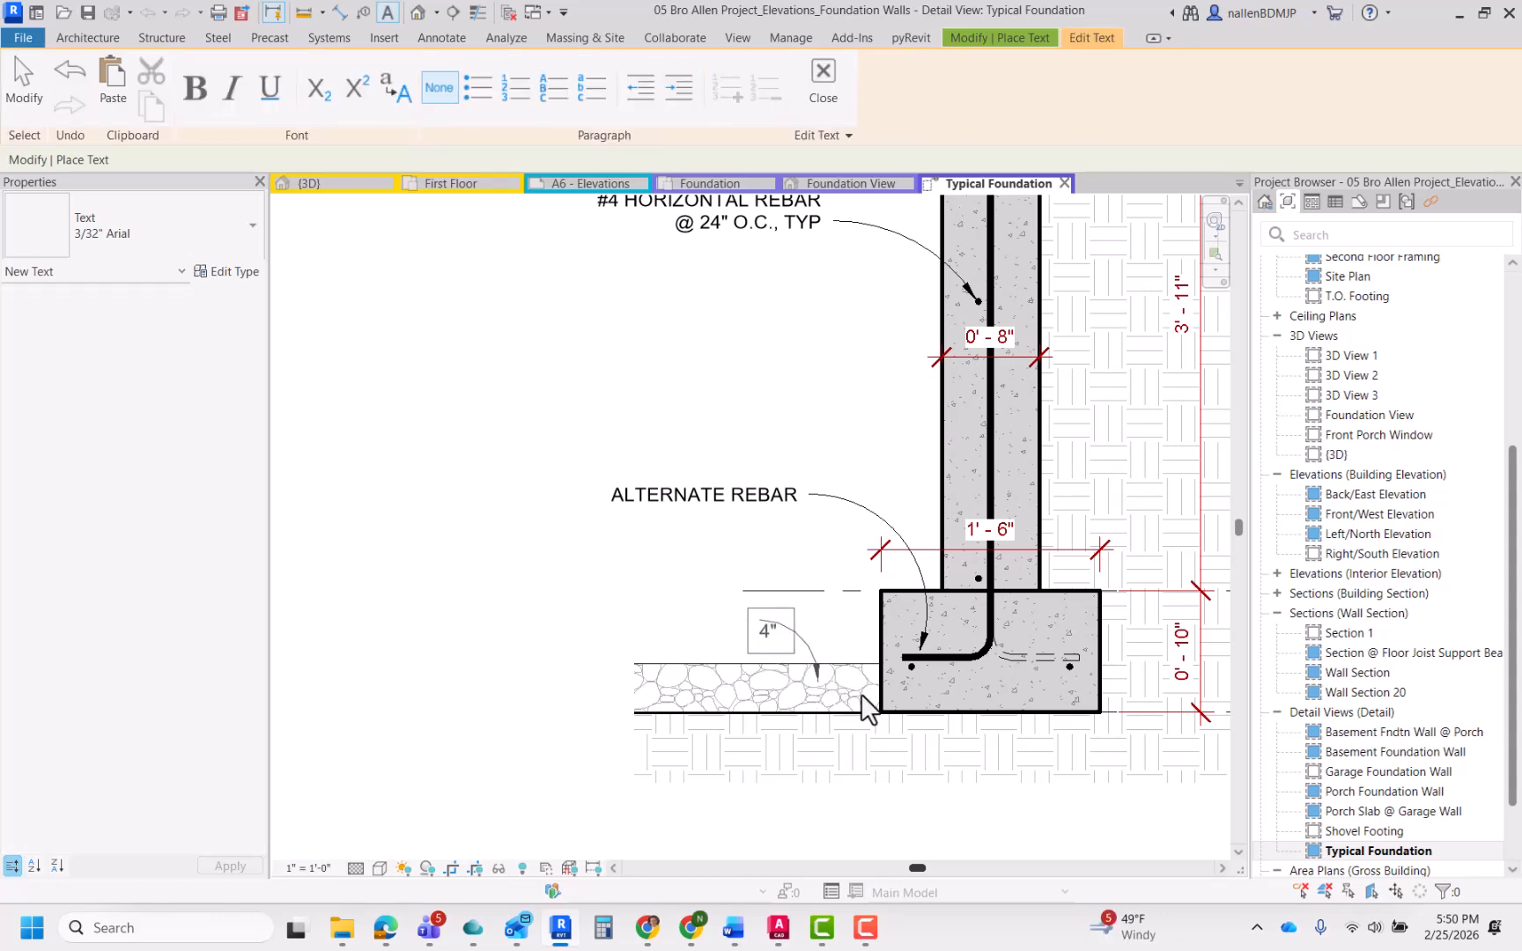
pyautogui.write(' PEA GRAVEL')
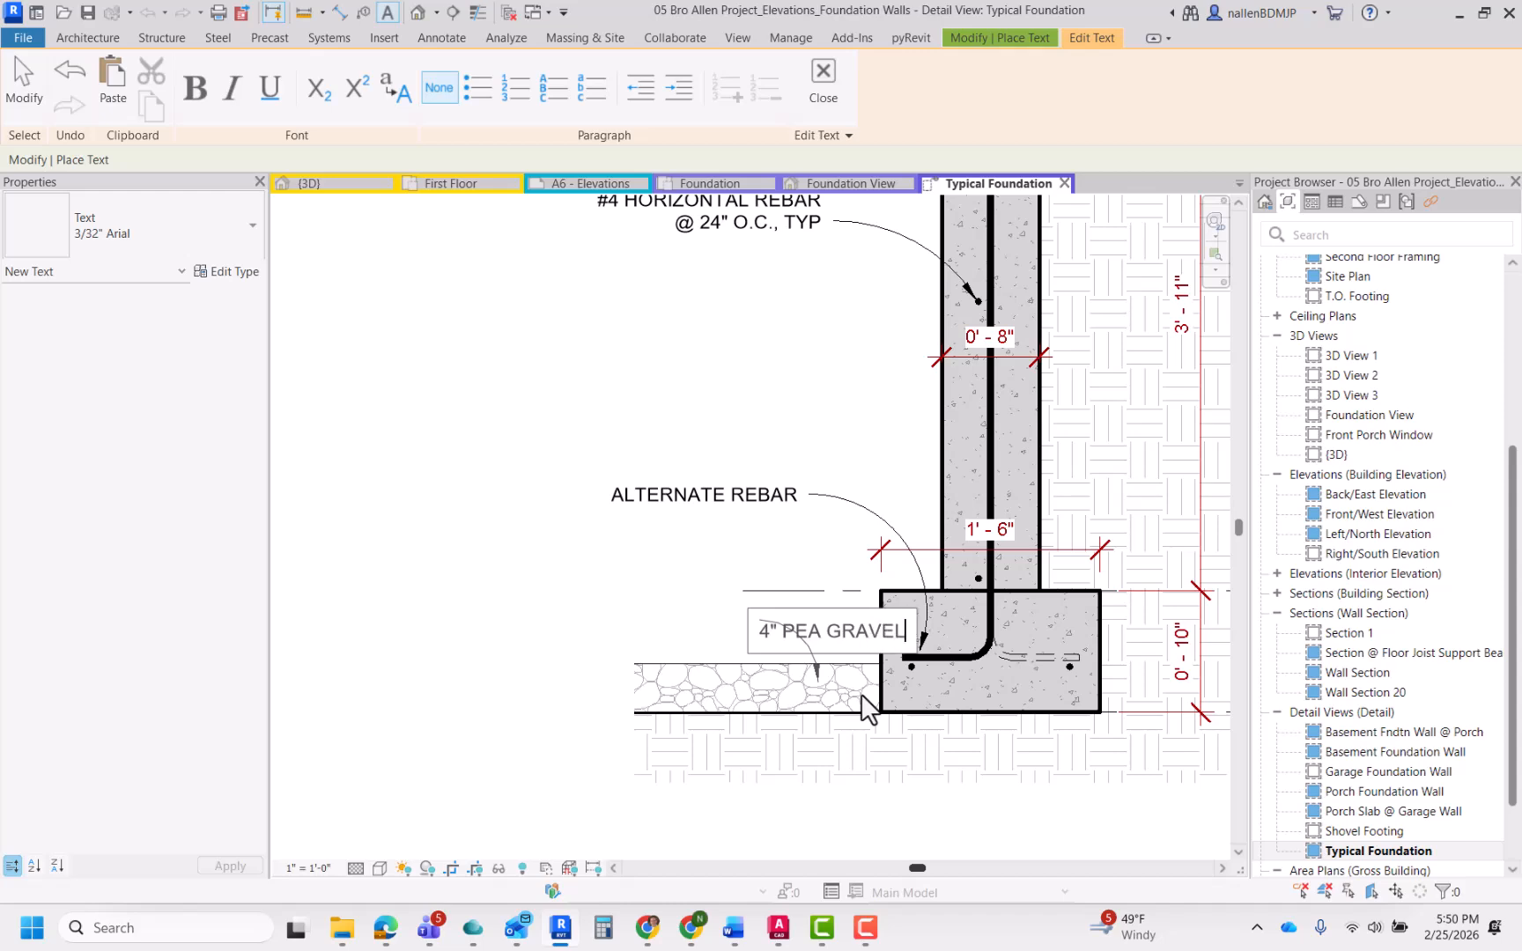
pyautogui.click(666, 587)
pyautogui.press('Escape')
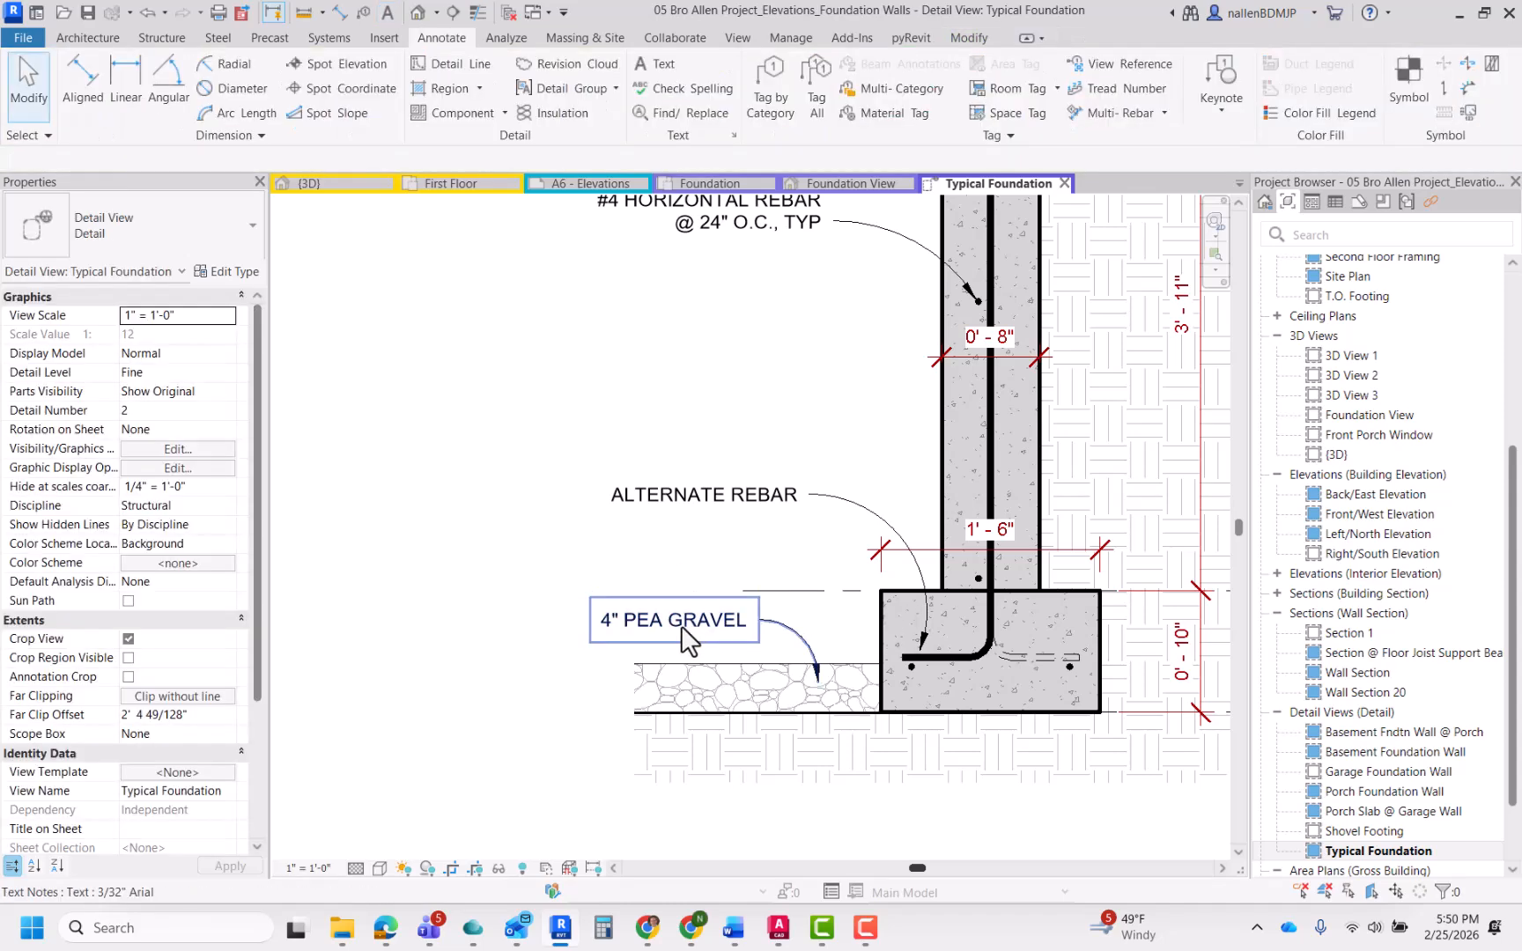
# Step: Move the 4" PEA GRAVEL note closer to the footing and right-align its text
pyautogui.click(687, 641)
pyautogui.moveTo(603, 615); pyautogui.dragTo(626, 616)
pyautogui.click(736, 546)
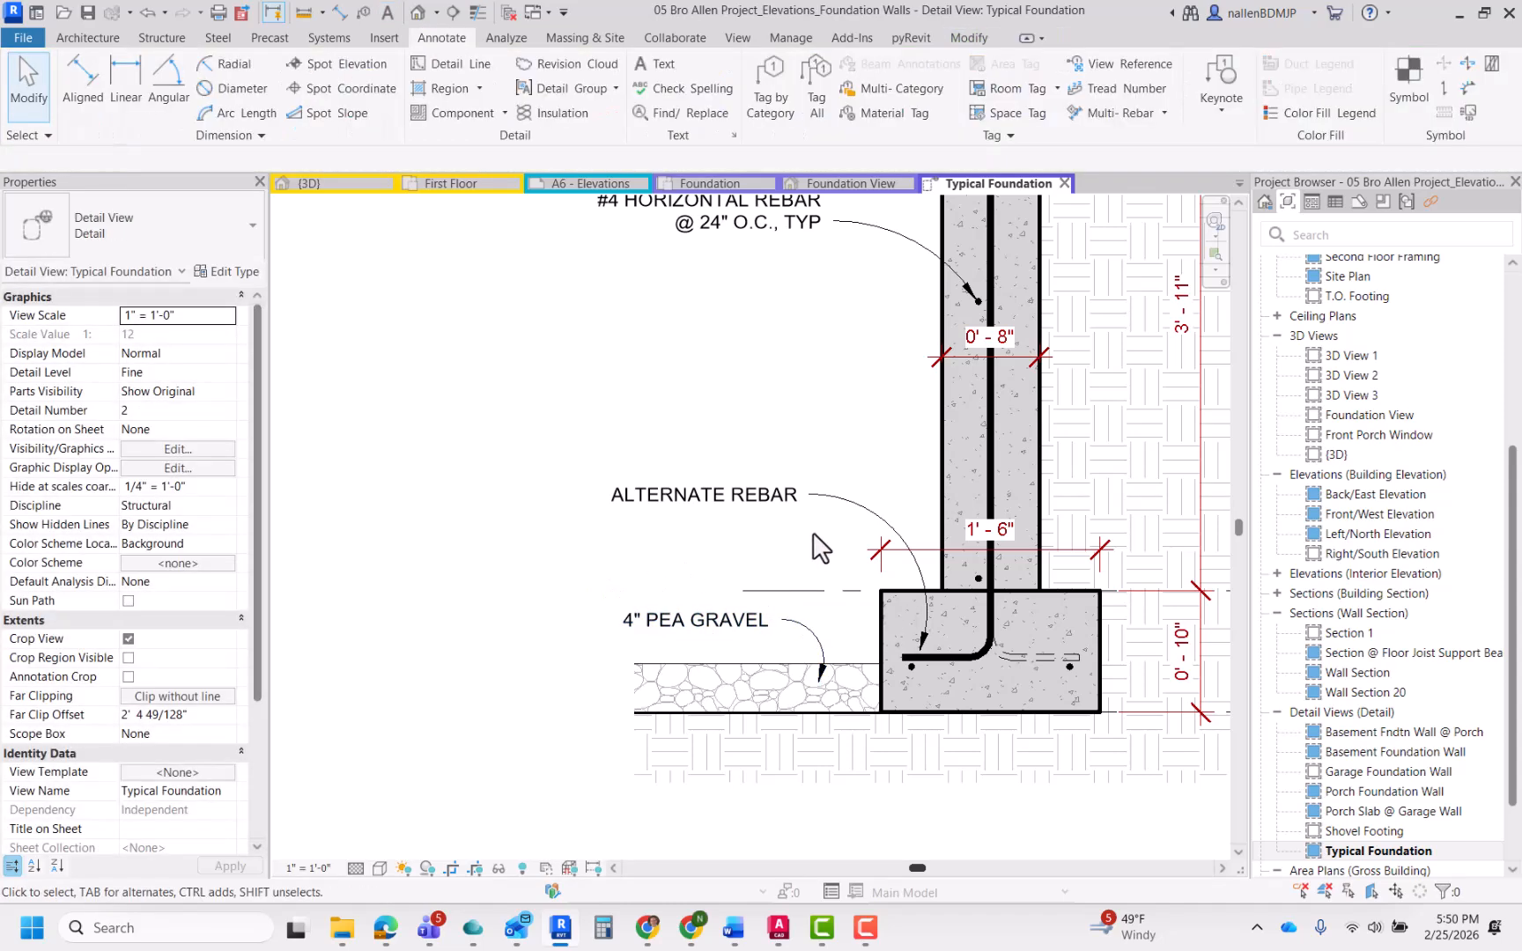
pyautogui.scroll(-2, 815, 652)
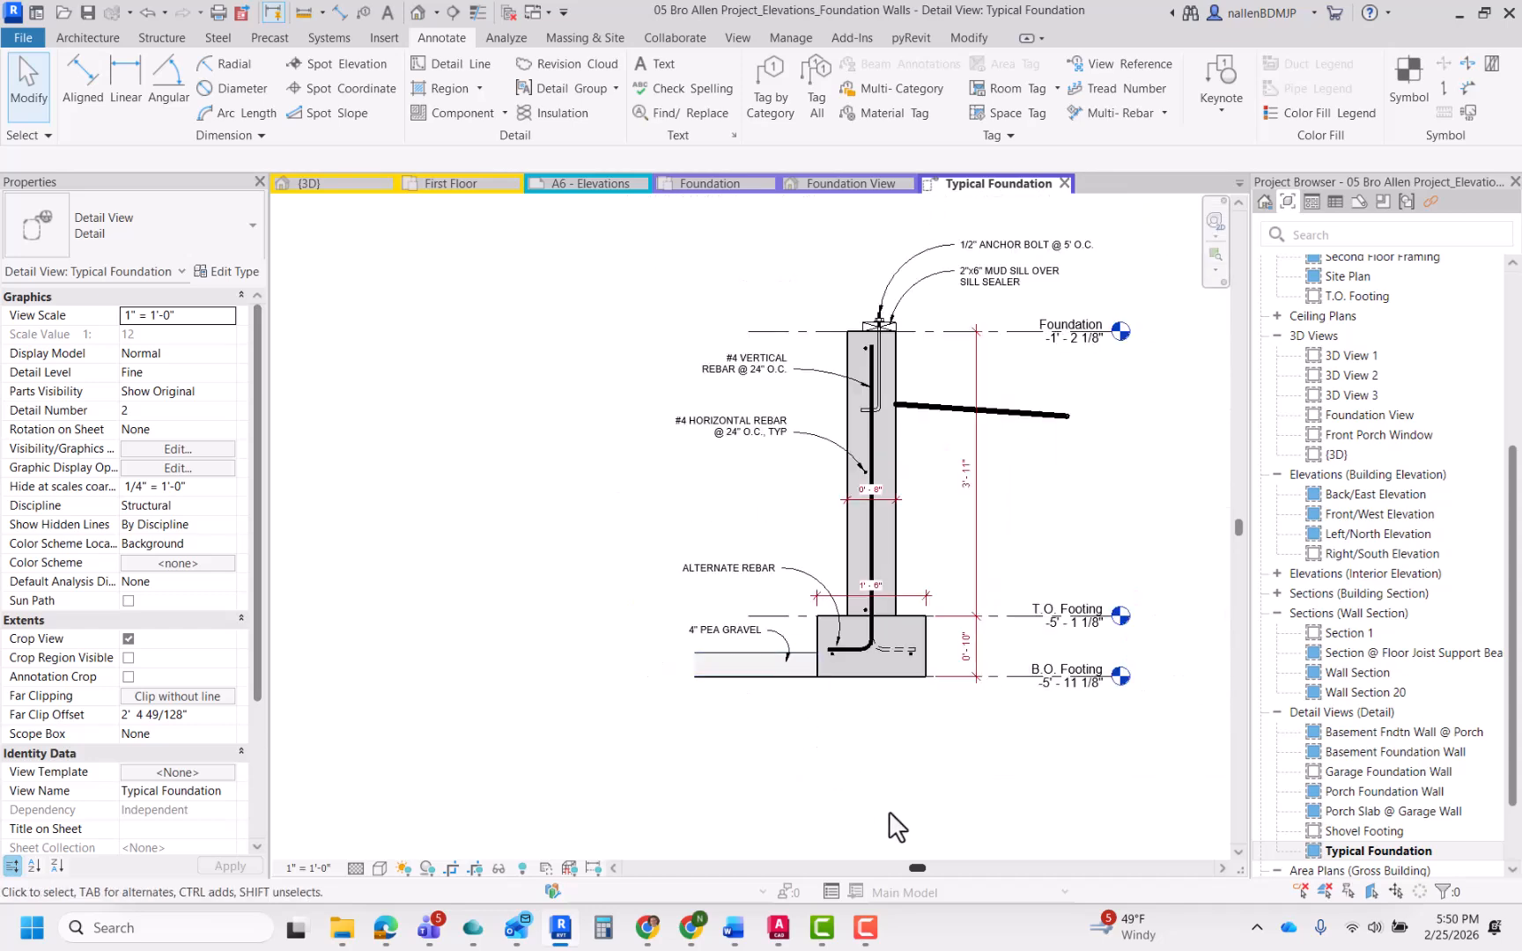
pyautogui.scroll(2, 681, 578)
pyautogui.click(691, 667)
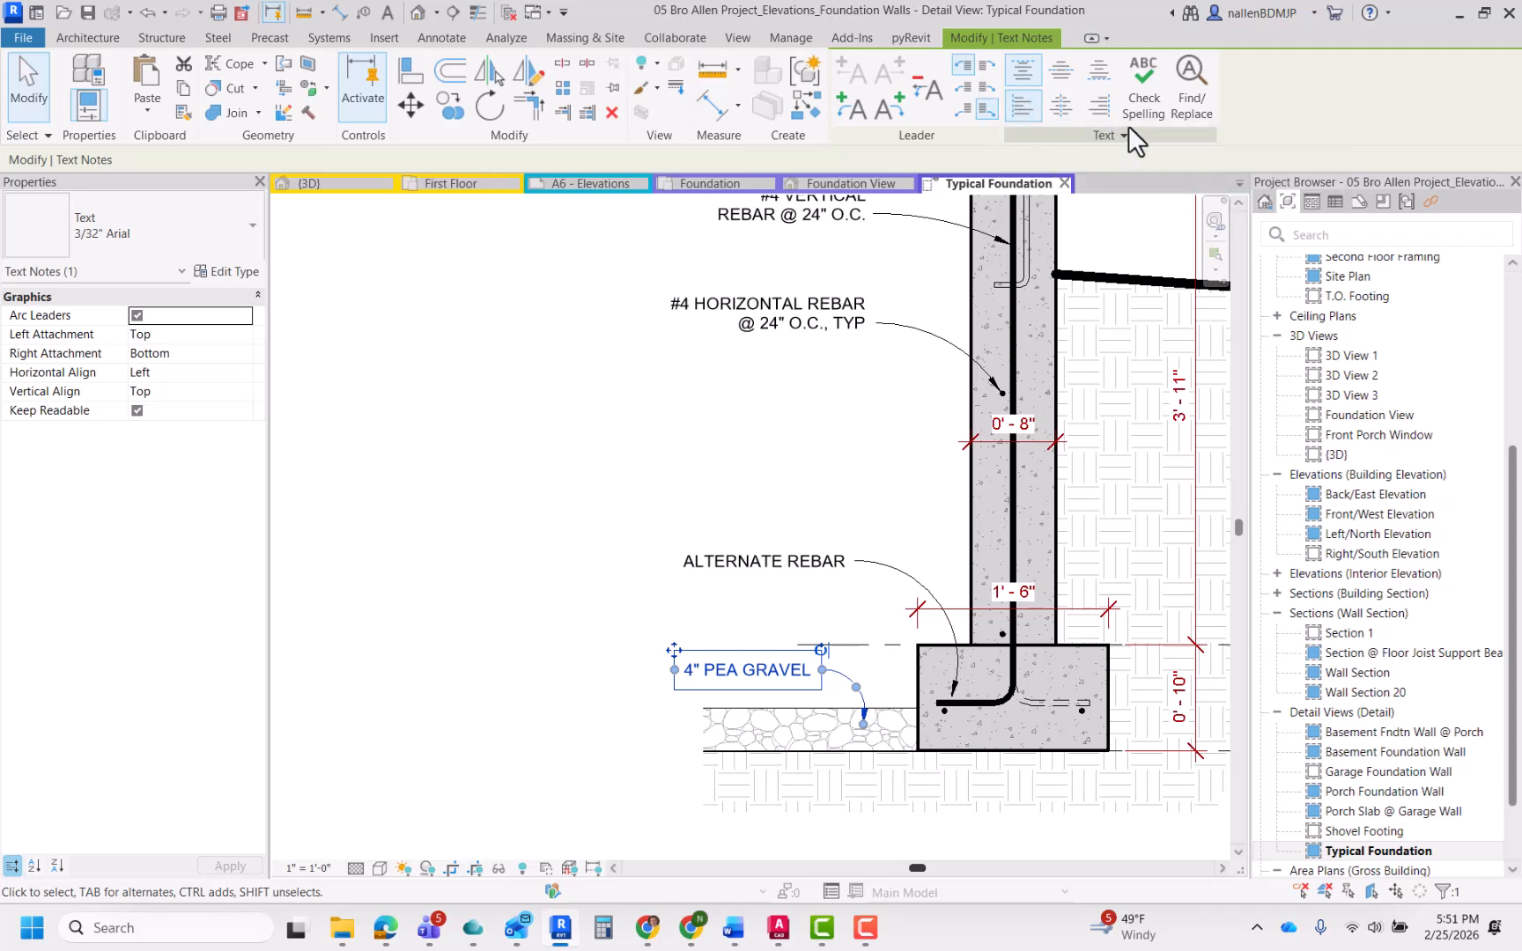
pyautogui.click(1099, 106)
# Step: Line up the 4" PEA GRAVEL note's right edge with the ALTERNATE REBAR note and shift its leader's arrowhead toward the footing
pyautogui.scroll(2, 893, 614)
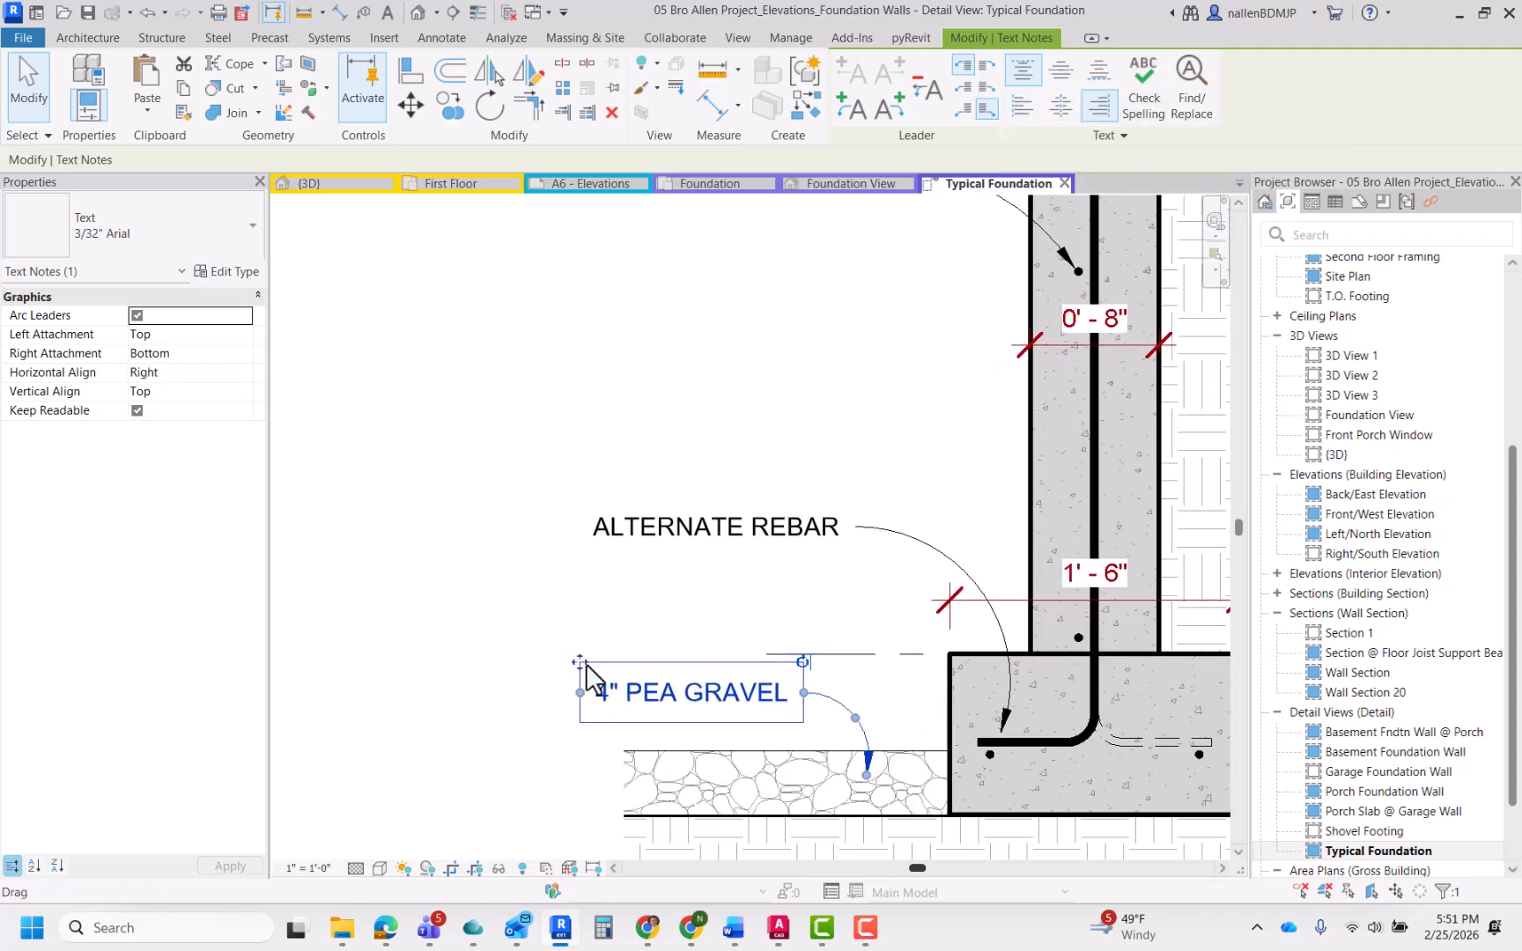
pyautogui.moveTo(581, 662); pyautogui.dragTo(631, 662)
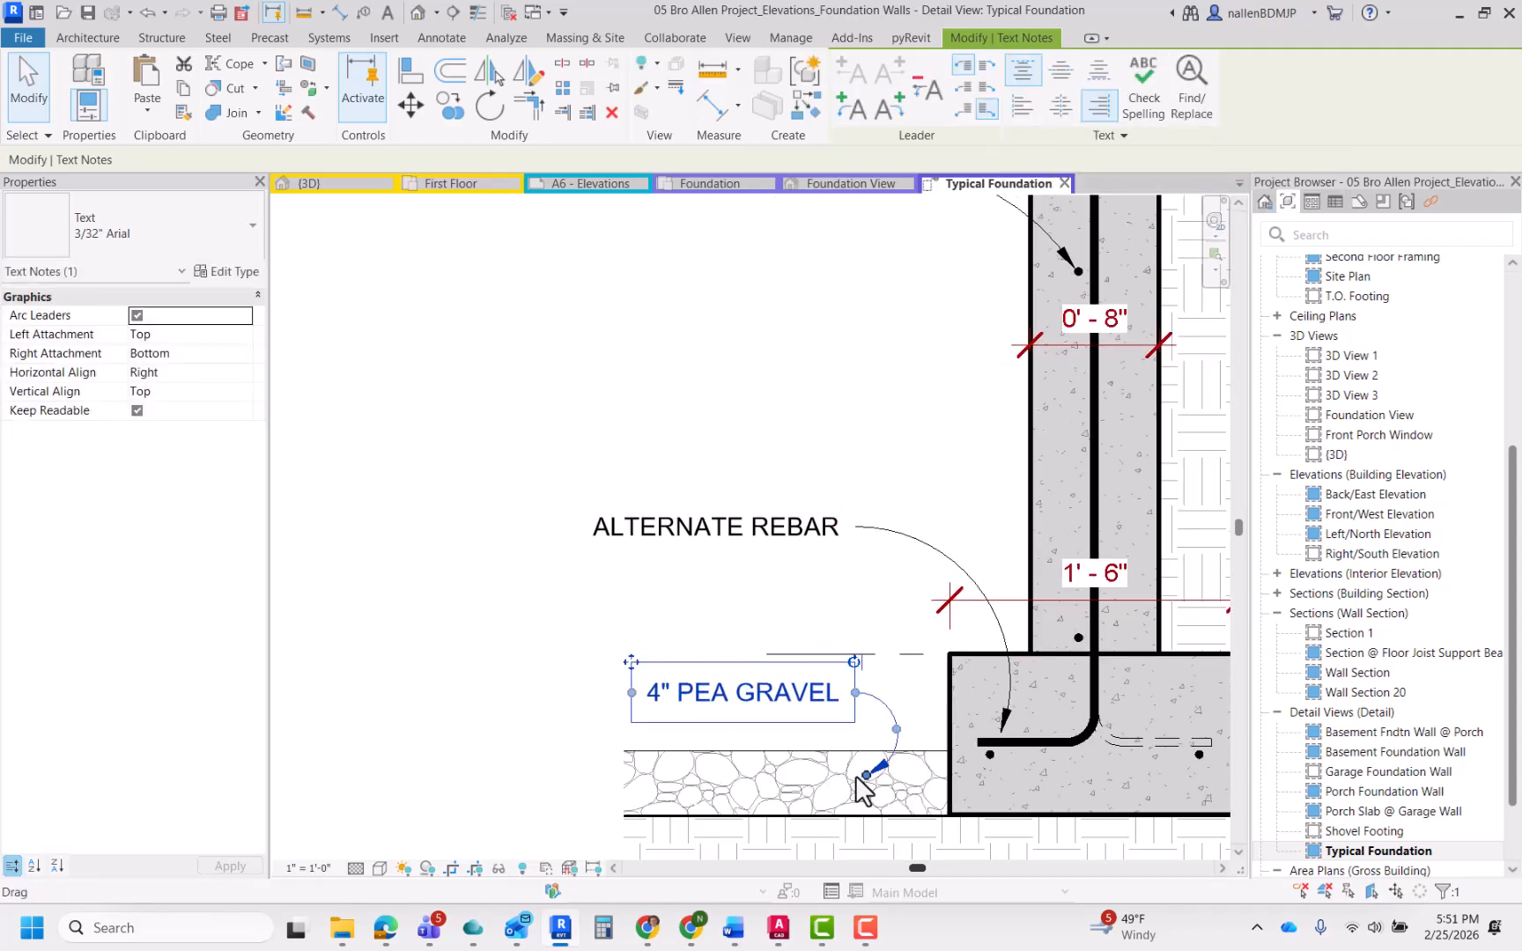
pyautogui.moveTo(859, 773); pyautogui.dragTo(907, 791)
pyautogui.press('Escape')
pyautogui.press('z')
pyautogui.press('f')
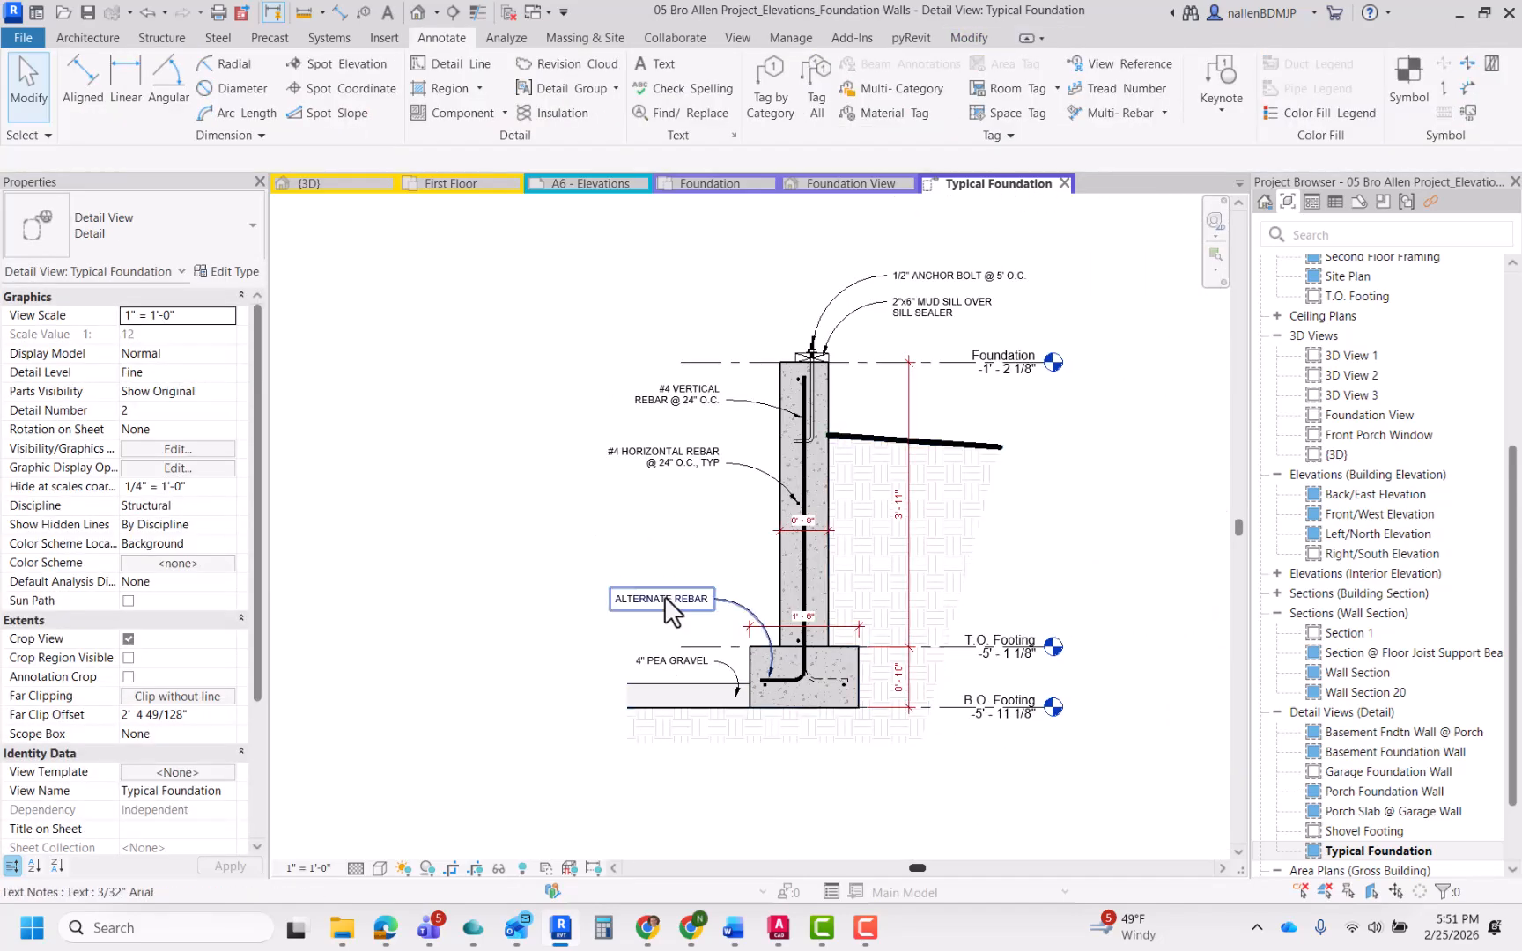
# Step: Add a BACKFILL AS NEEDED text note above the grade line, with a curved leader pointing into the earth fill beside the wall
pyautogui.scroll(1, 664, 596)
pyautogui.moveTo(998, 595); pyautogui.dragTo(1013, 631, button='middle')
pyautogui.scroll(2, 988, 564)
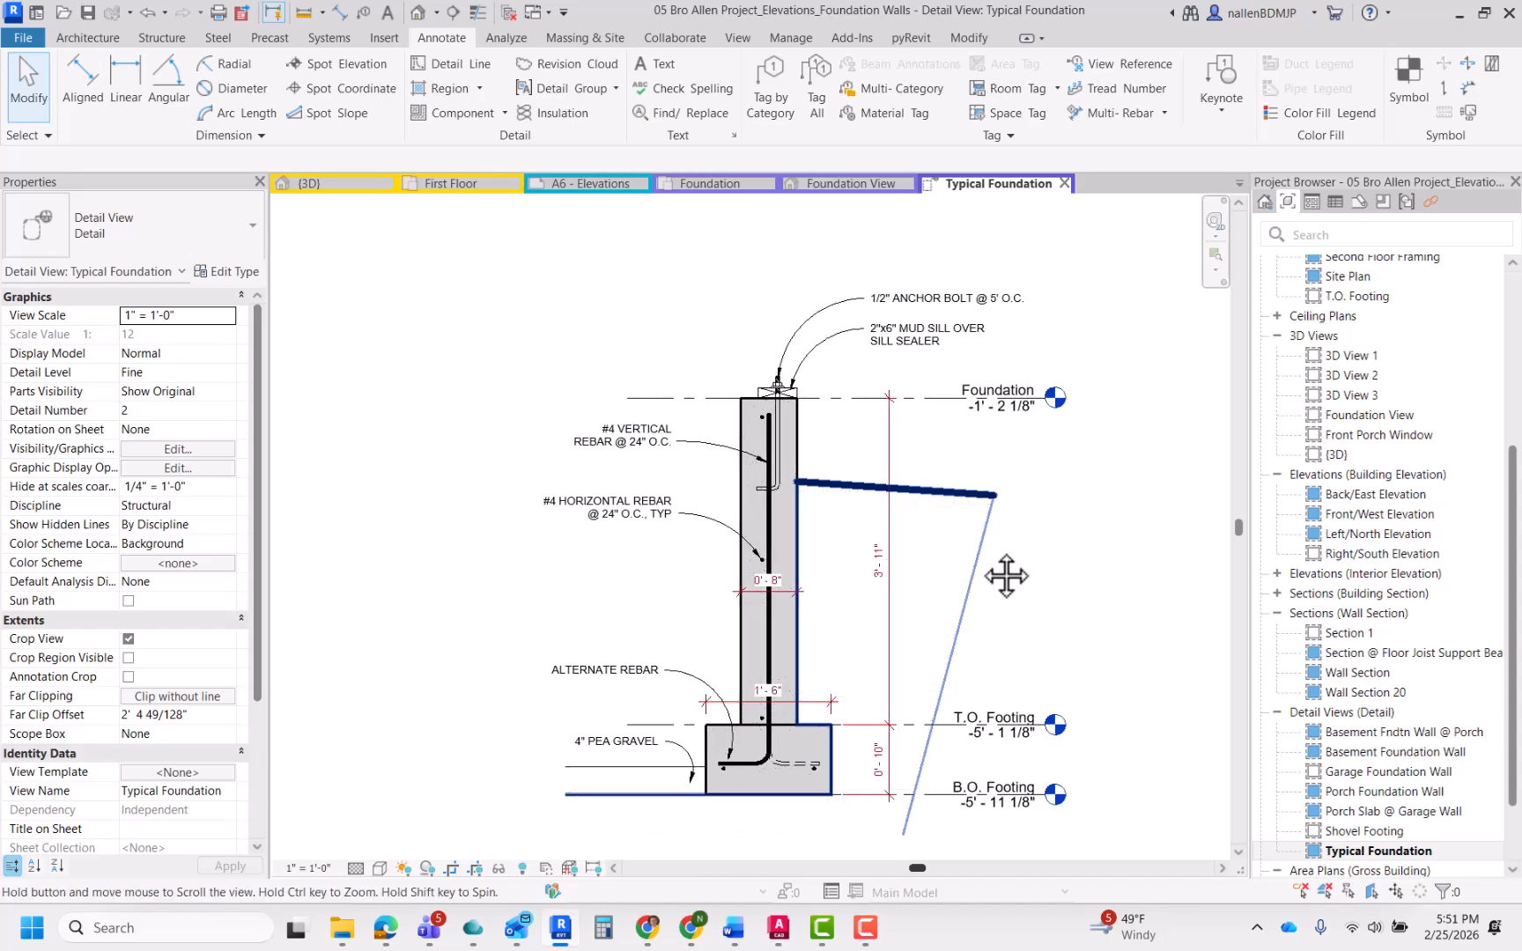
pyautogui.press('t')
pyautogui.press('x')
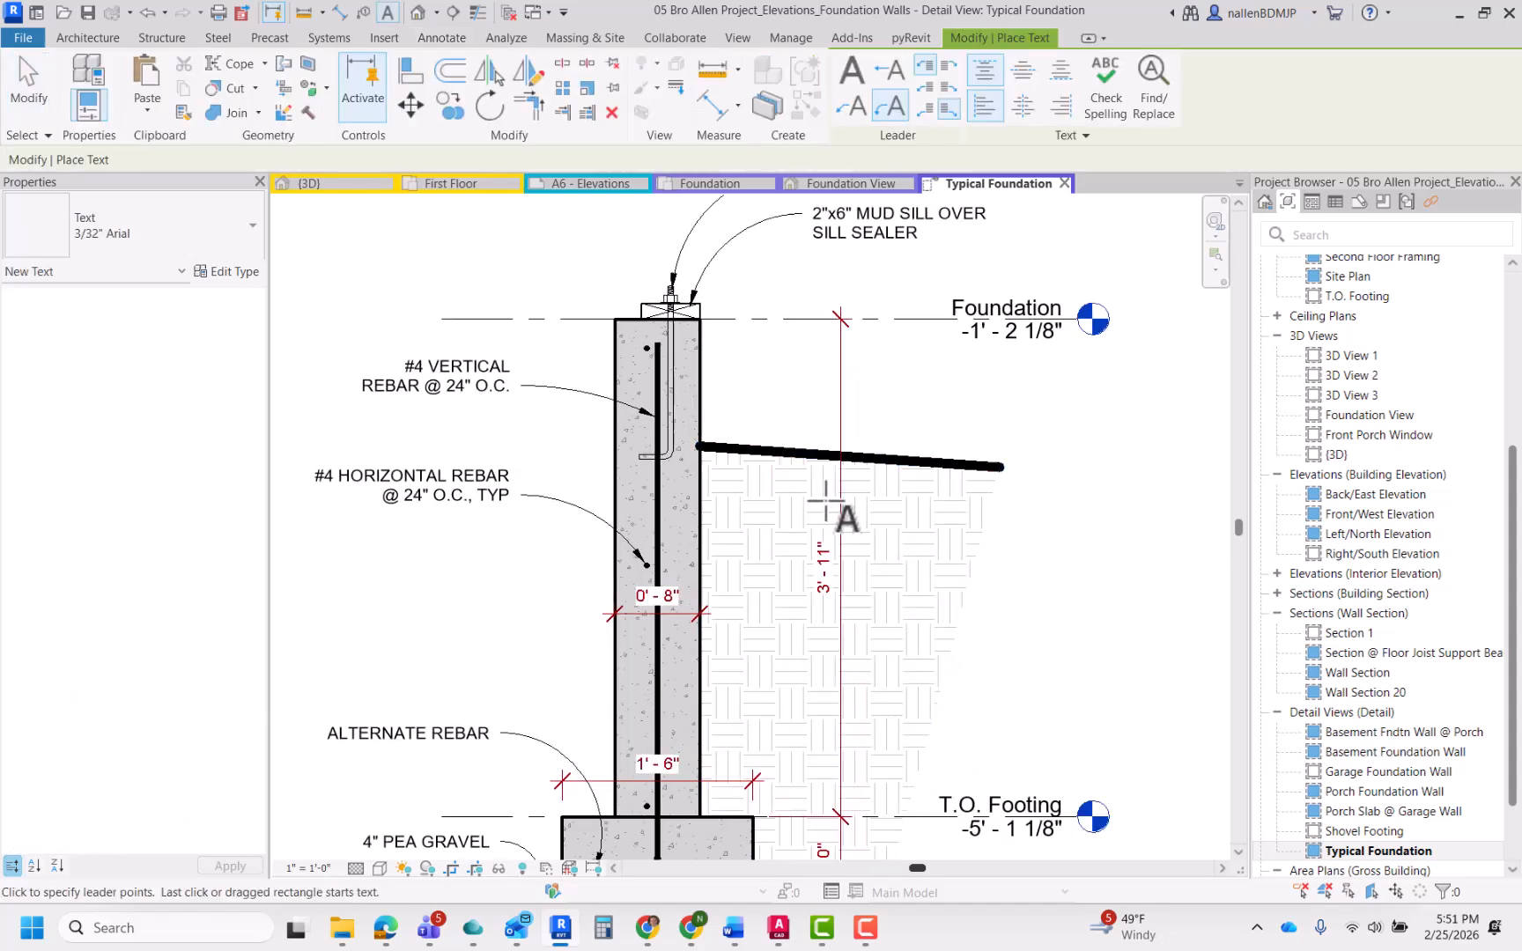
pyautogui.click(768, 504)
pyautogui.click(882, 407)
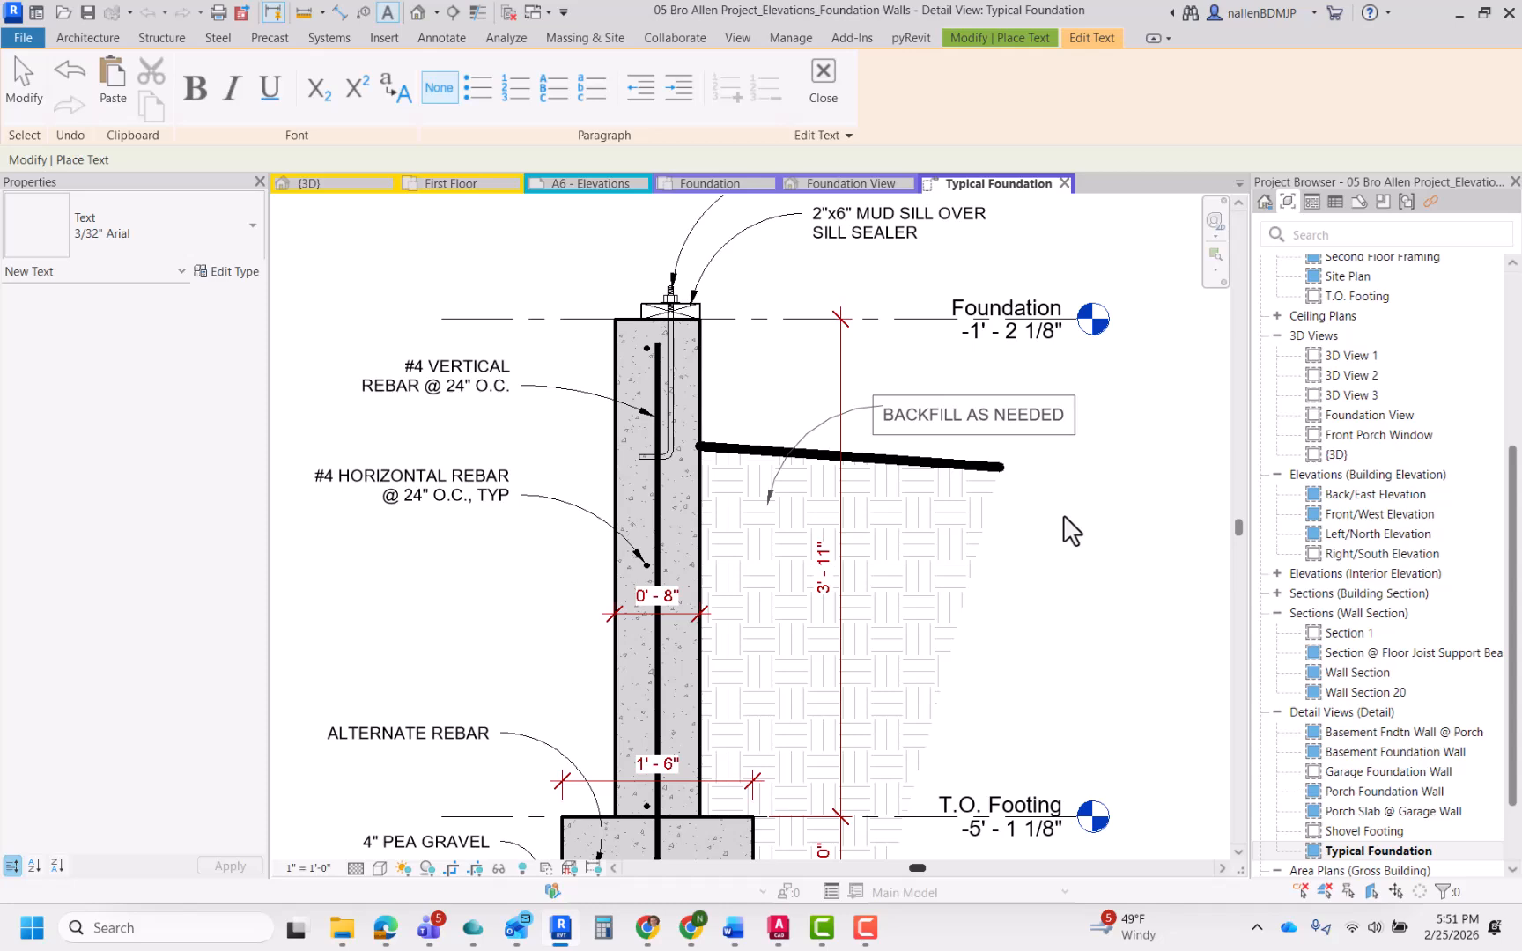
pyautogui.click(1068, 529)
pyautogui.scroll(-2, 1063, 522)
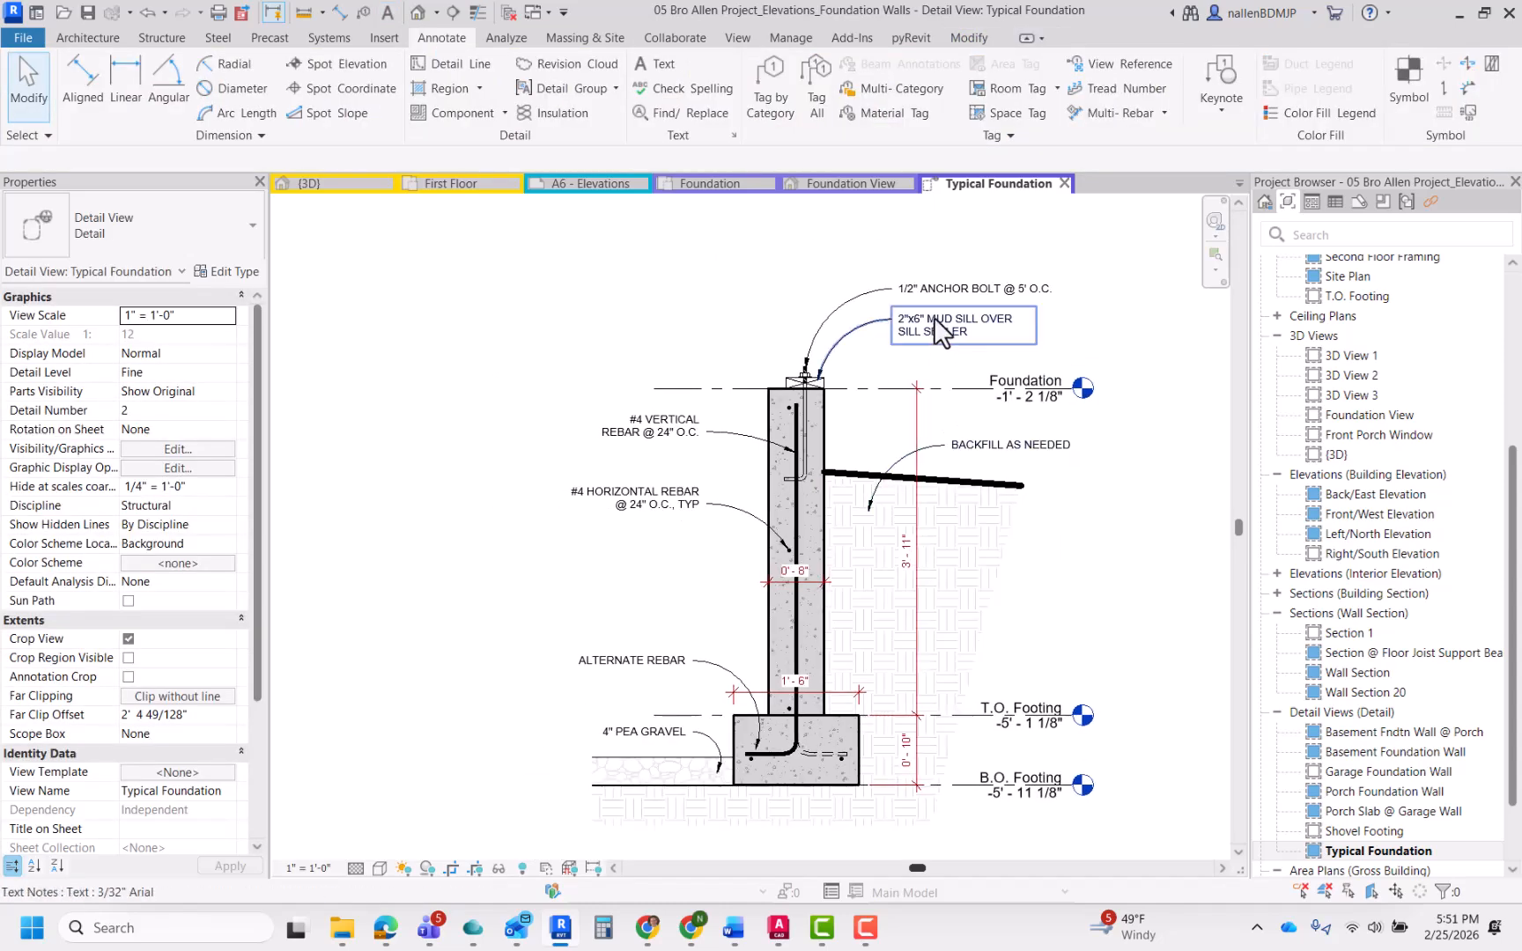
# Step: Move the BACKFILL AS NEEDED note slightly toward the foundation wall
pyautogui.click(958, 456)
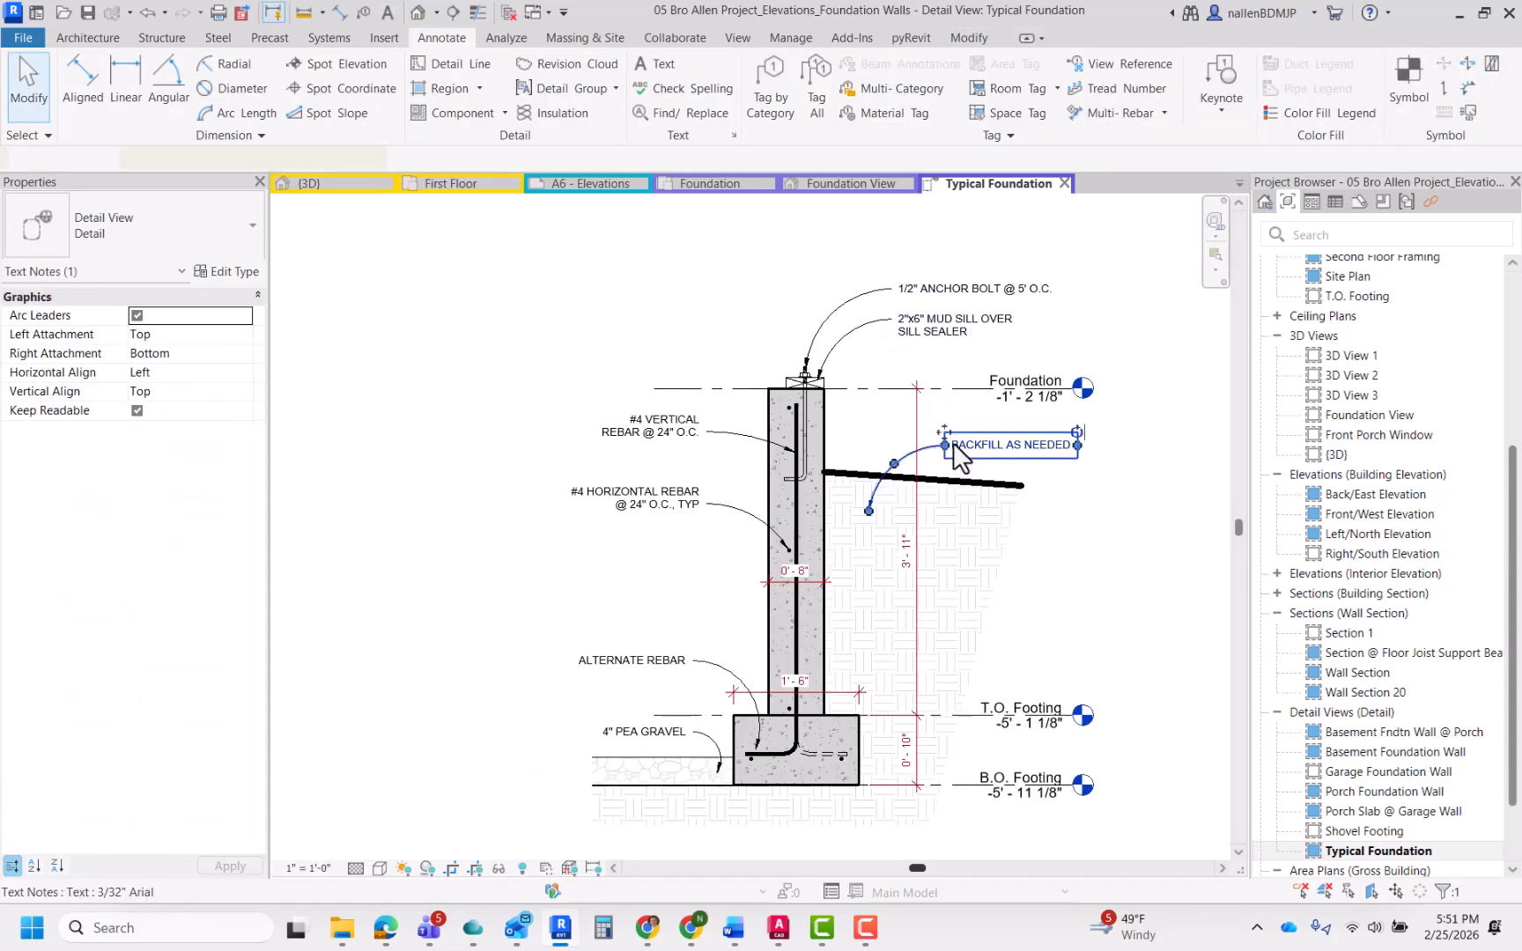
pyautogui.scroll(2, 958, 456)
pyautogui.moveTo(940, 426)
pyautogui.mouseDown()
pyautogui.moveTo(862, 421)
pyautogui.moveTo(934, 427)
pyautogui.mouseUp()
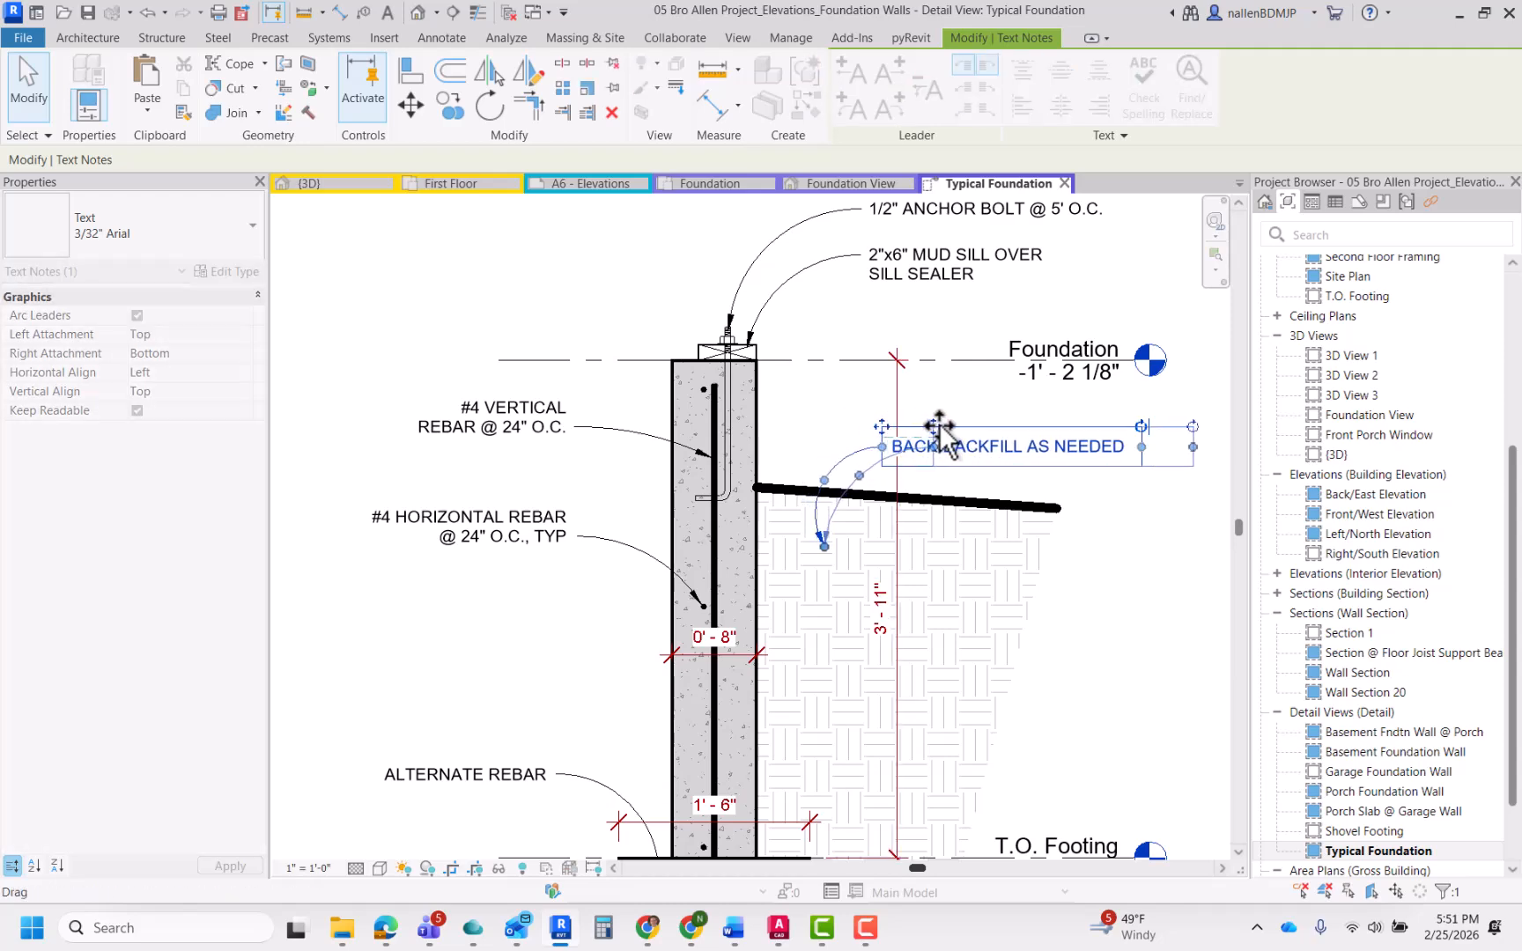
pyautogui.press('Escape')
# Step: Move the vertical wall and footing height dimension string closer to the wall, away from the start of the backfill note's leader
pyautogui.scroll(-1, 932, 427)
pyautogui.scroll(-2, 900, 421)
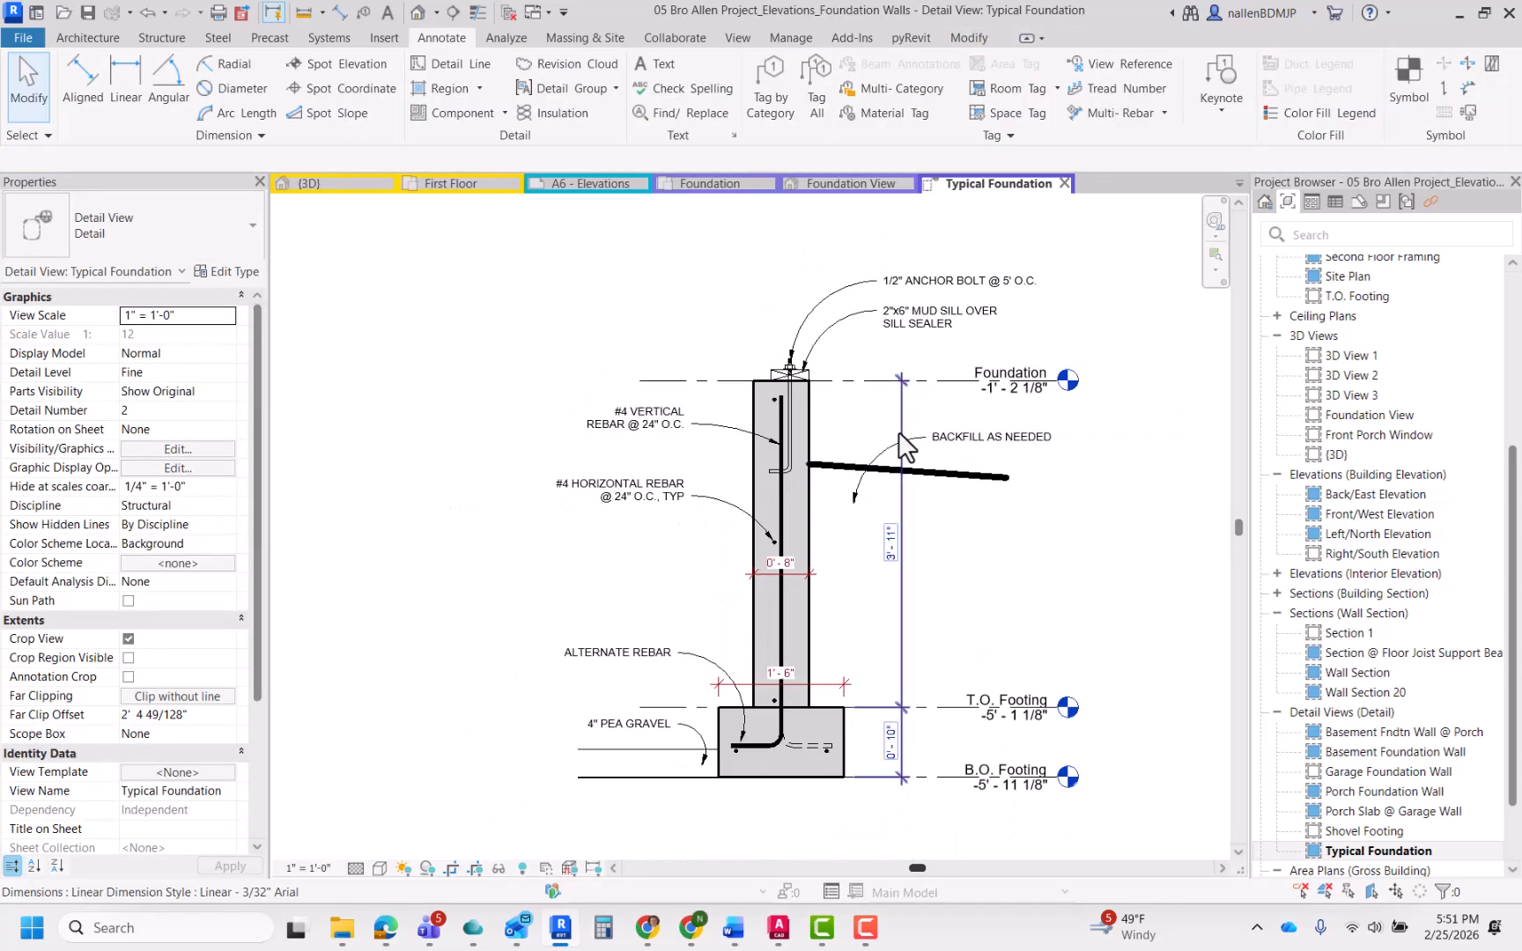
pyautogui.moveTo(900, 418)
pyautogui.mouseDown()
pyautogui.moveTo(857, 421)
pyautogui.moveTo(939, 421)
pyautogui.moveTo(888, 418)
pyautogui.mouseUp()
pyautogui.press('Escape')
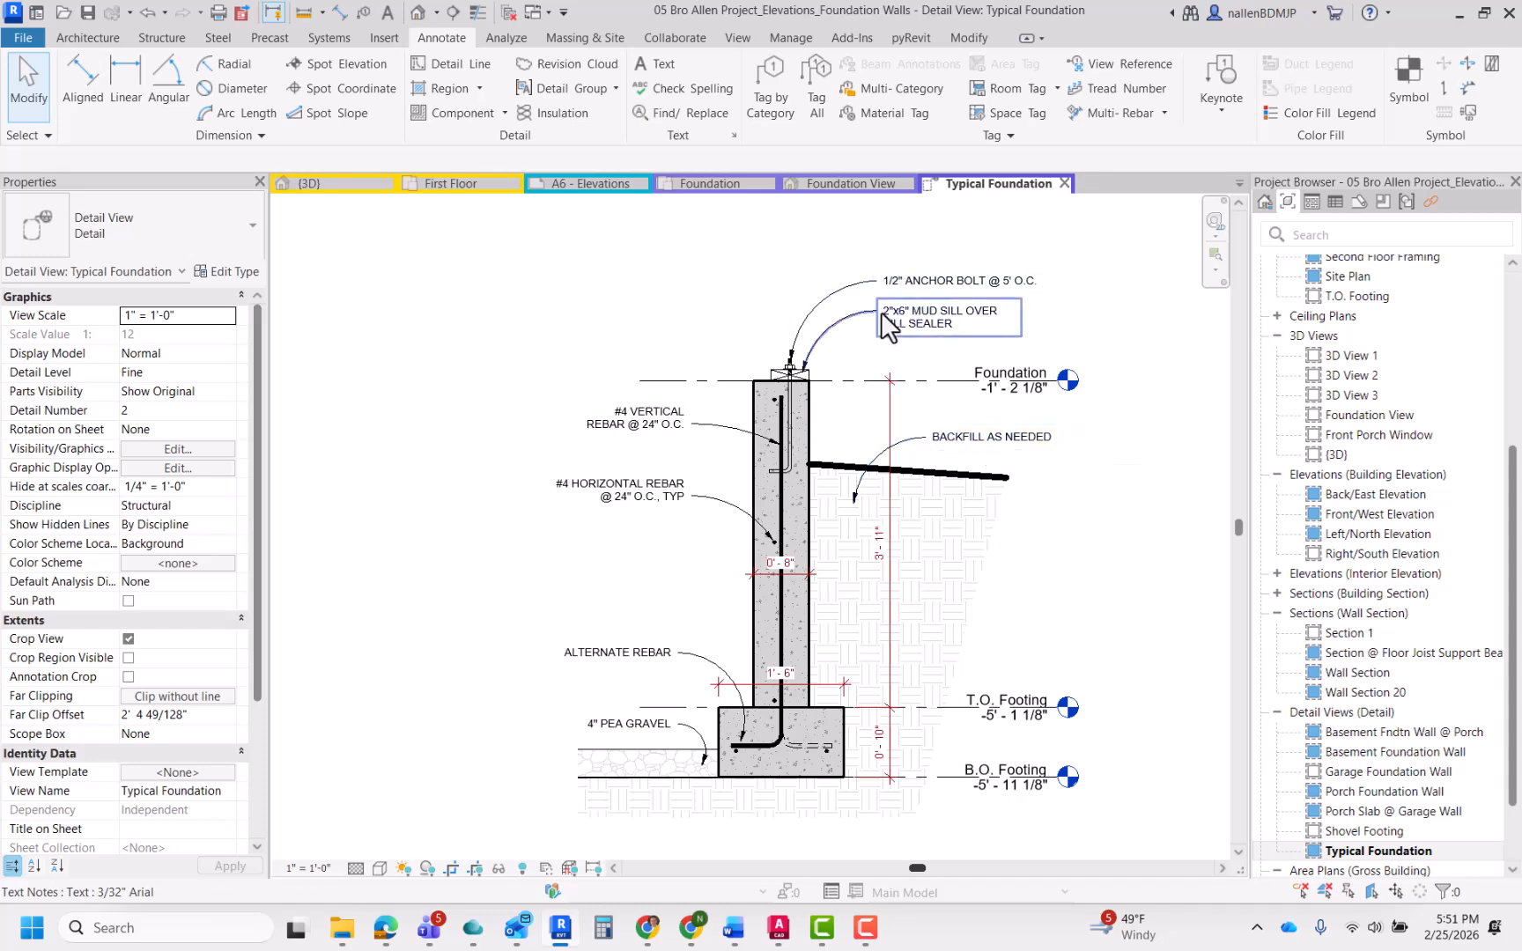
# Step: Place a right-aligned text note below the gravel side of the footing, with a curved leader pointing at the earth under the footing
pyautogui.scroll(5, 859, 755)
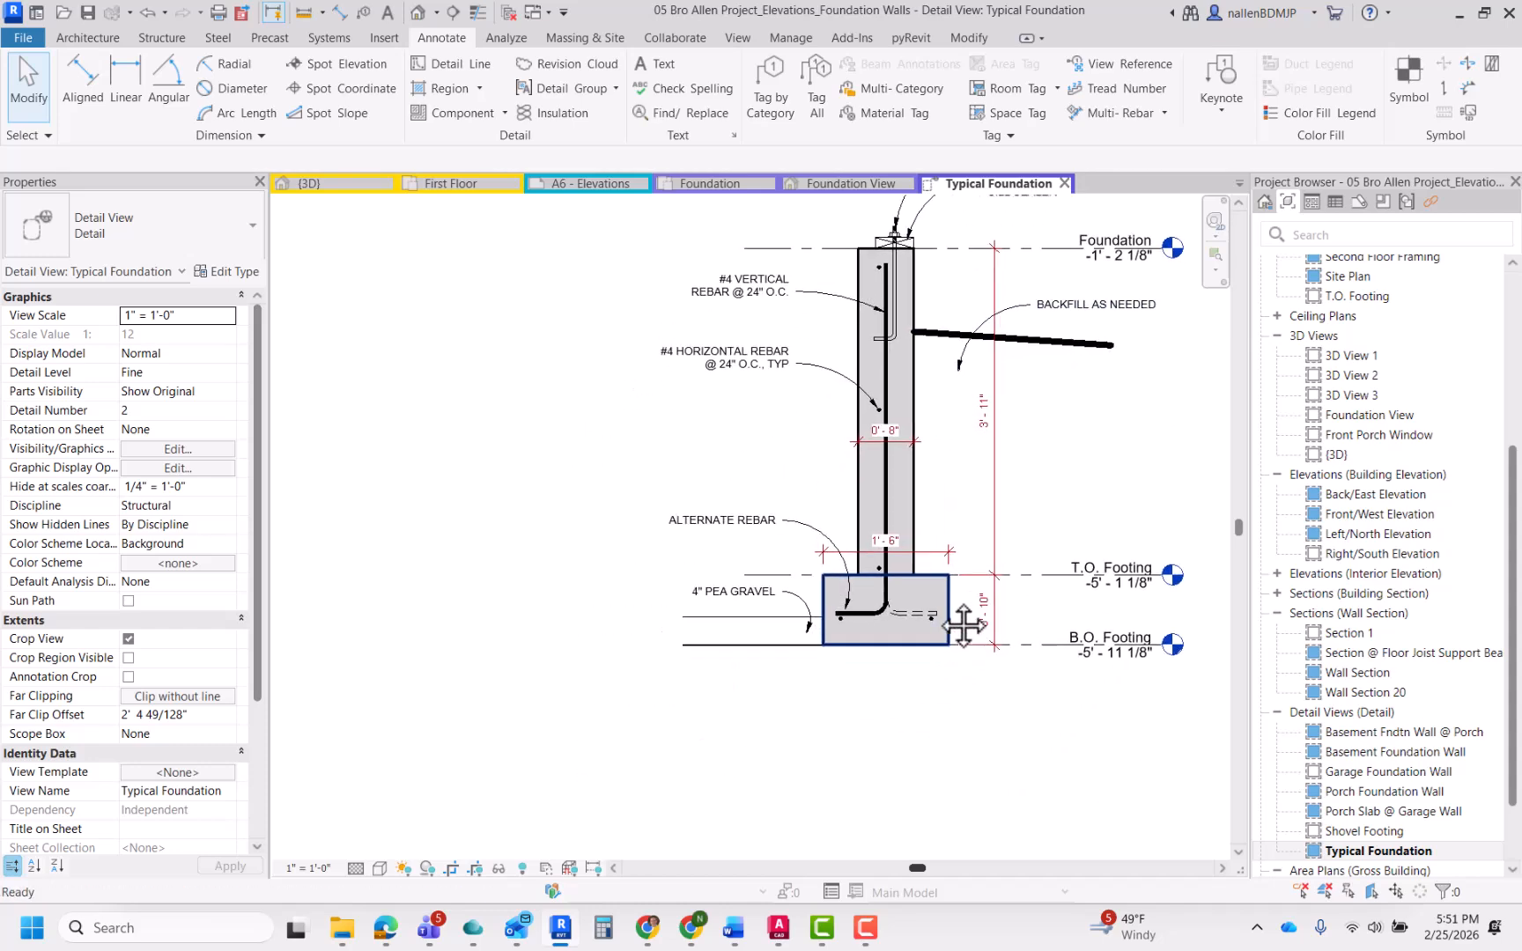
pyautogui.press('t')
pyautogui.press('x')
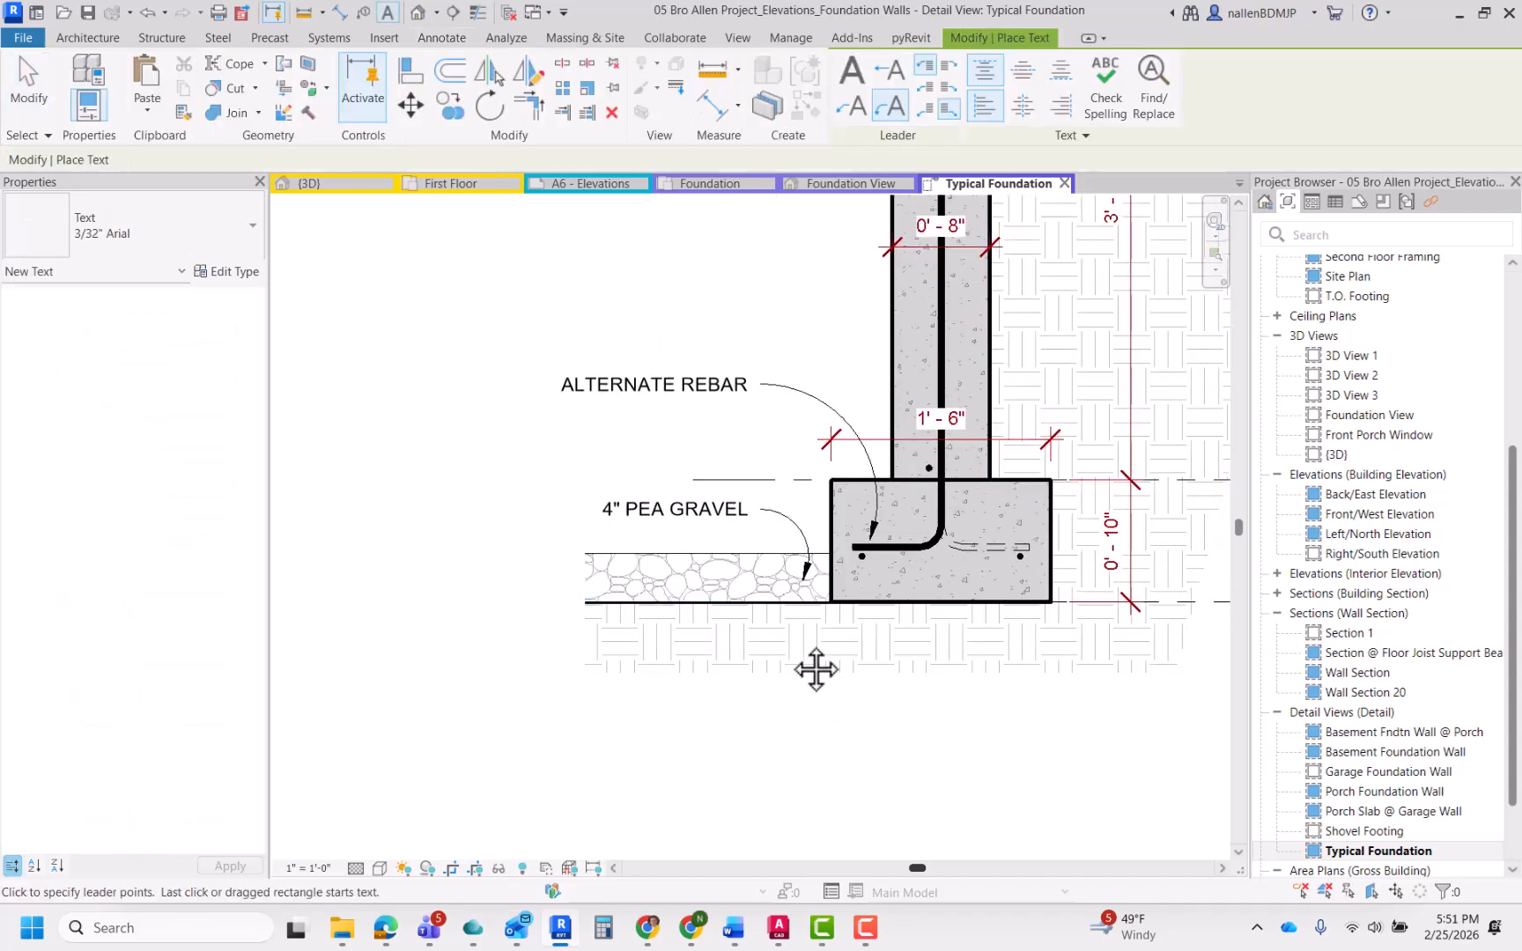
pyautogui.click(937, 648)
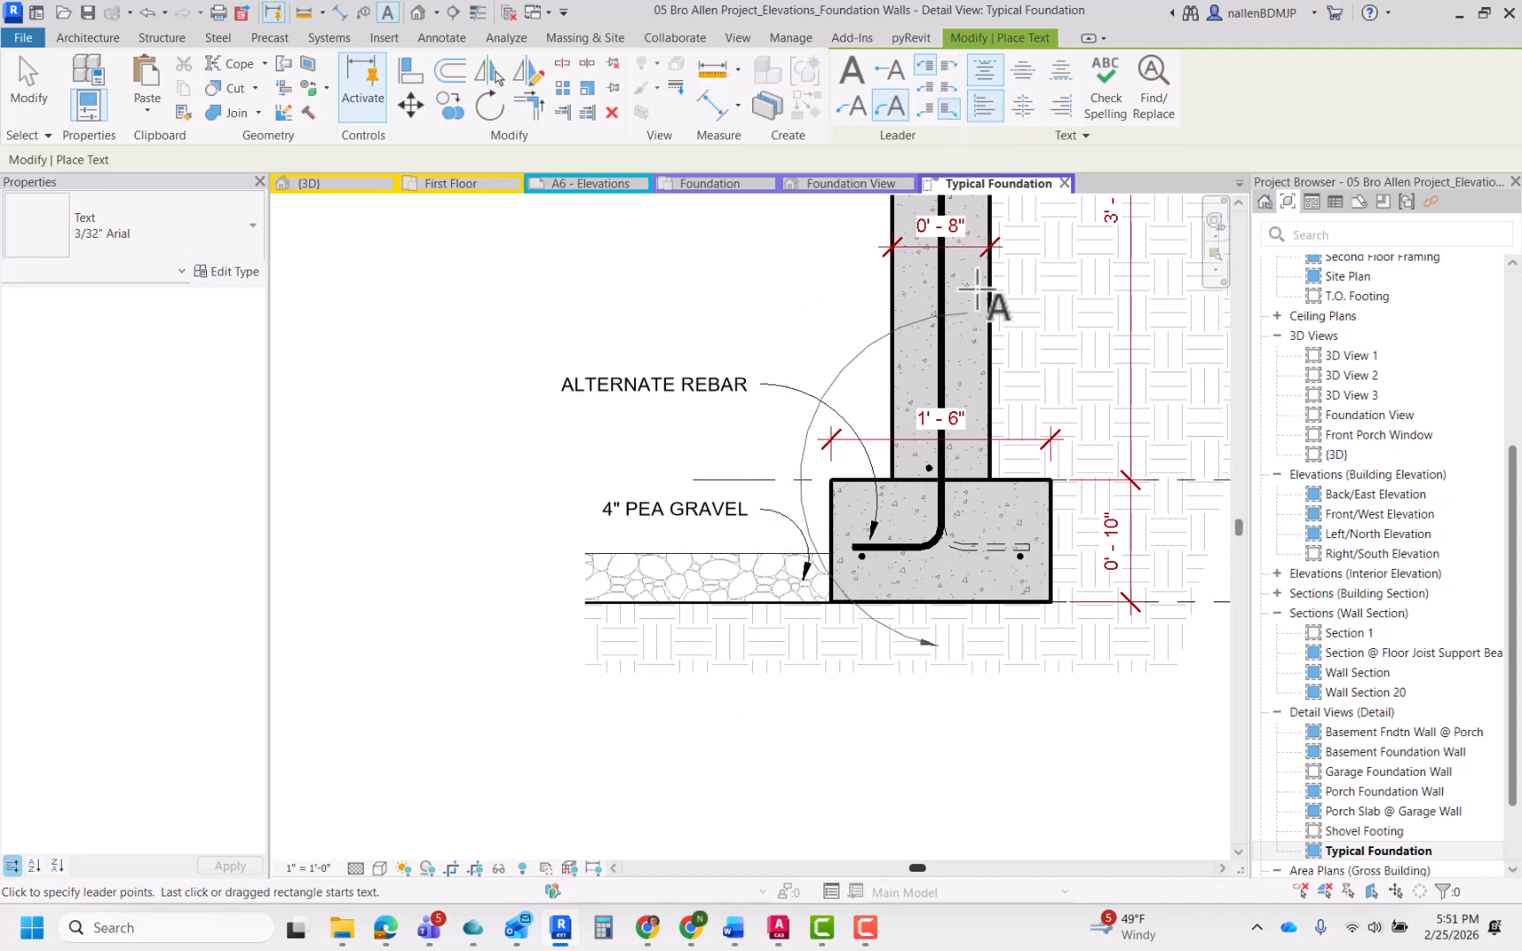
pyautogui.click(1060, 106)
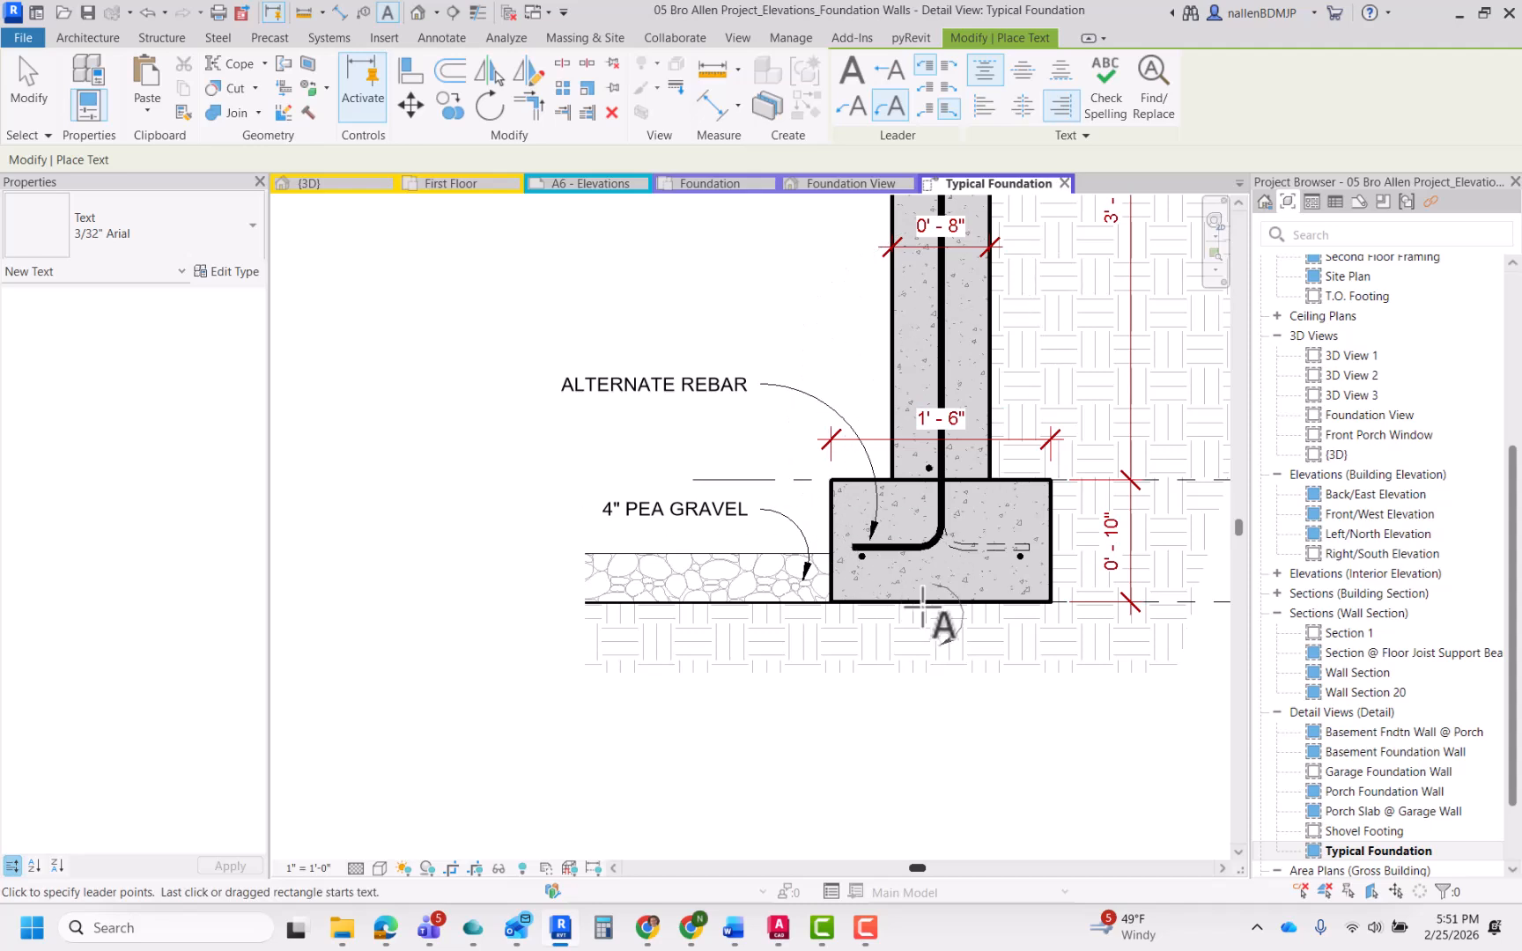
pyautogui.click(759, 731)
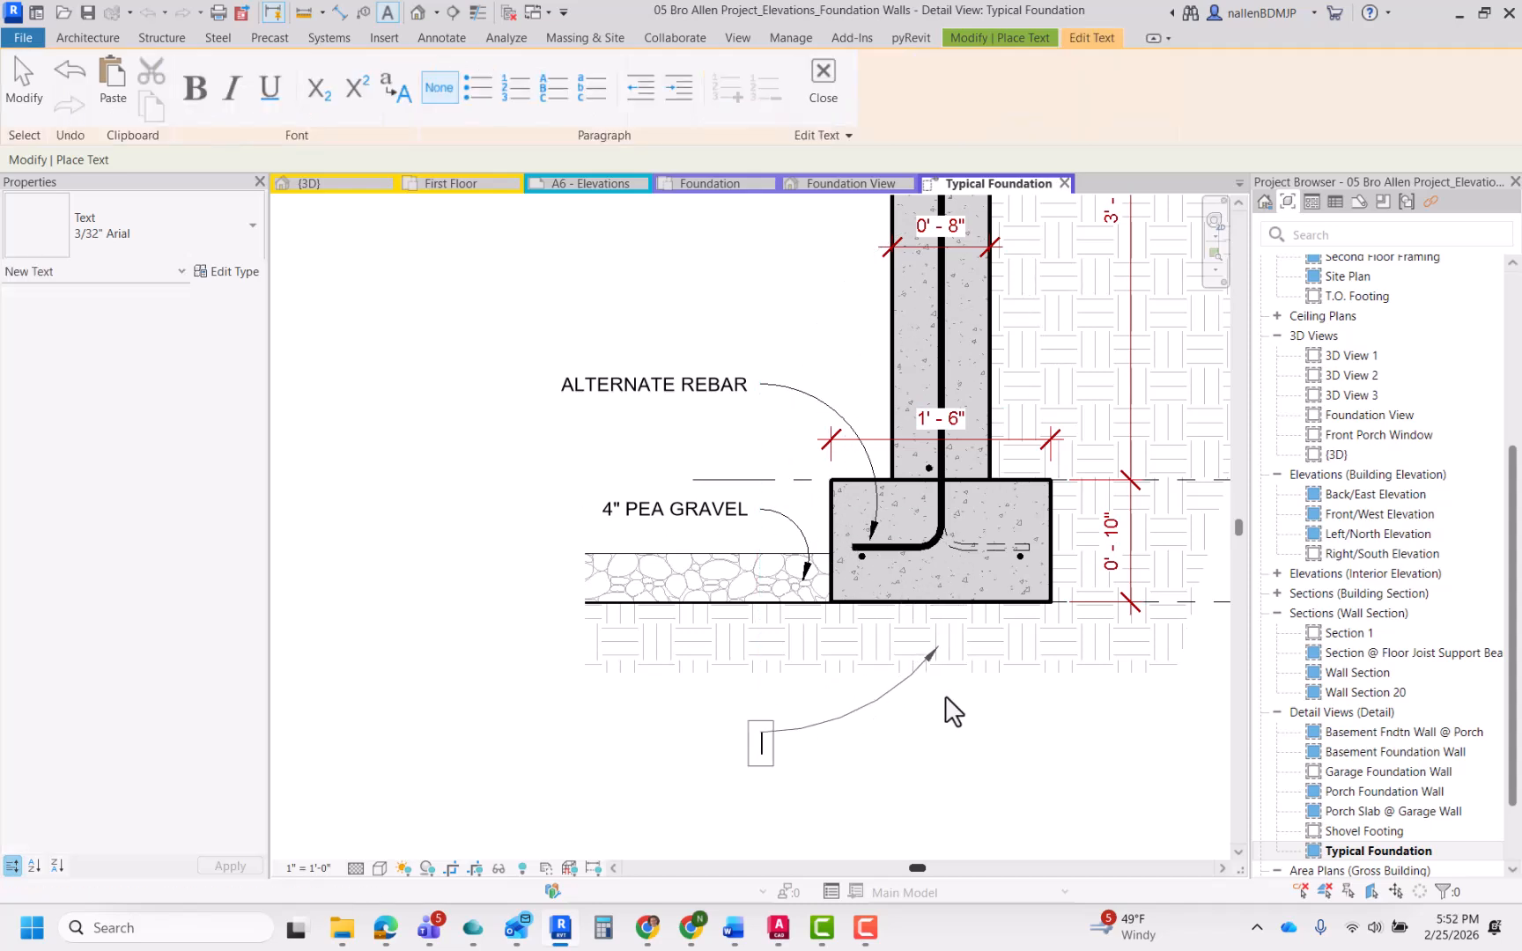
# Step: Enter UNDISTURBED SOIL as the text of the note below the footing and finish placing text
pyautogui.write('UNDISTURBED SOI')
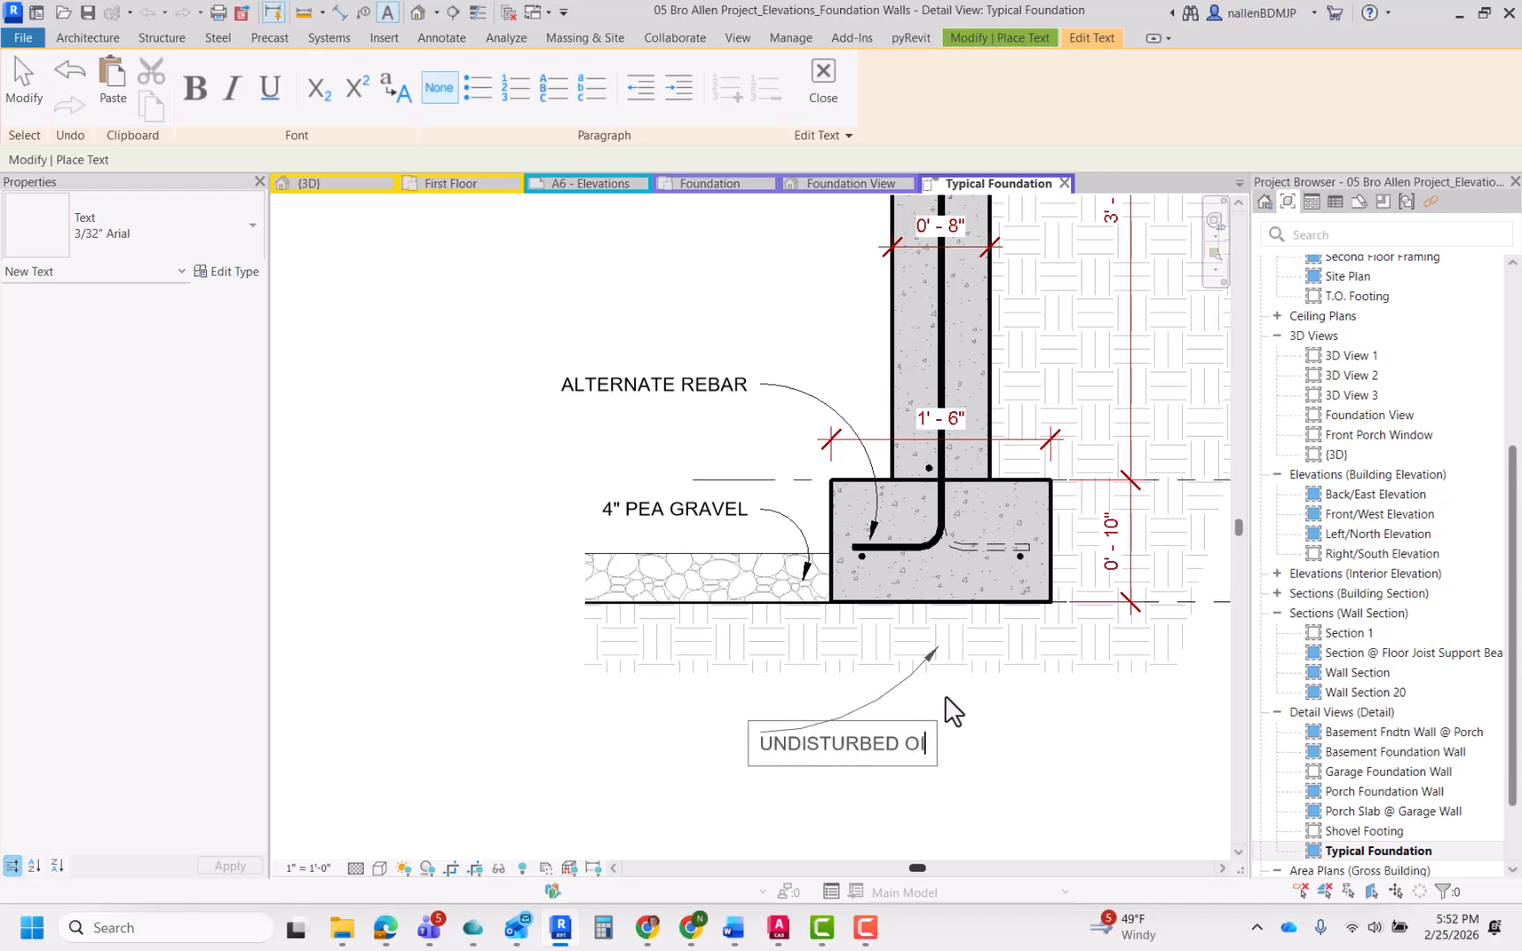
pyautogui.press('BackSpace')
pyautogui.press('BackSpace')
pyautogui.press('BackSpace')
pyautogui.write('SOI')
pyautogui.click(1015, 709)
pyautogui.press('Escape')
# Step: Move the UNDISTURBED SOIL note toward the footing, aligning its right edge with the #4 HORIZONTAL REBAR note
pyautogui.scroll(-2, 757, 749)
pyautogui.click(759, 740)
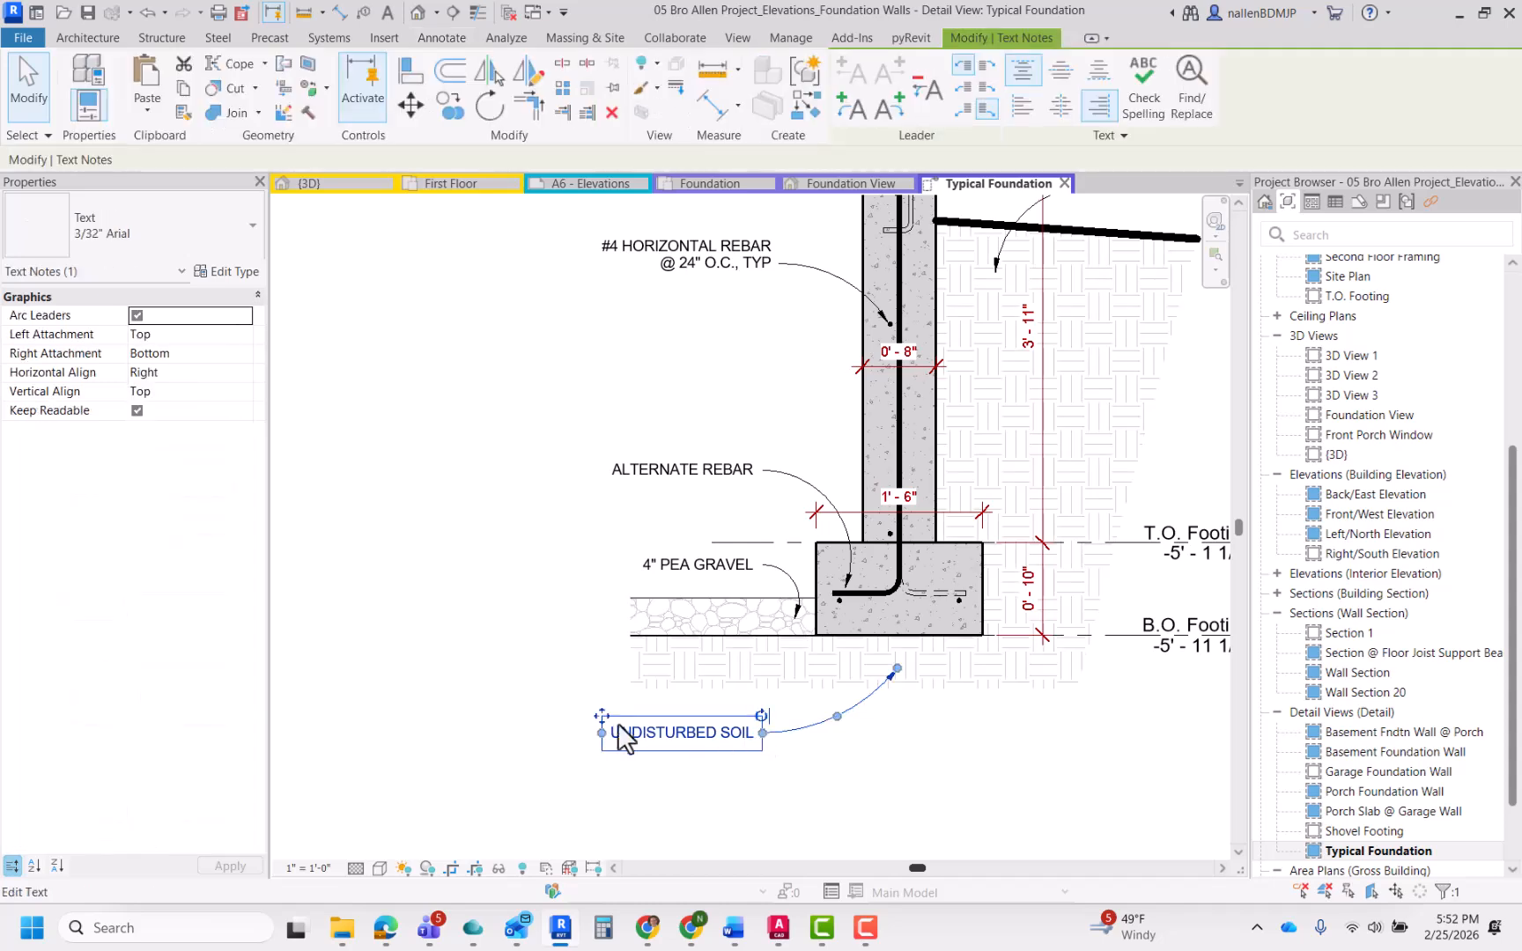
pyautogui.moveTo(627, 727); pyautogui.dragTo(644, 726)
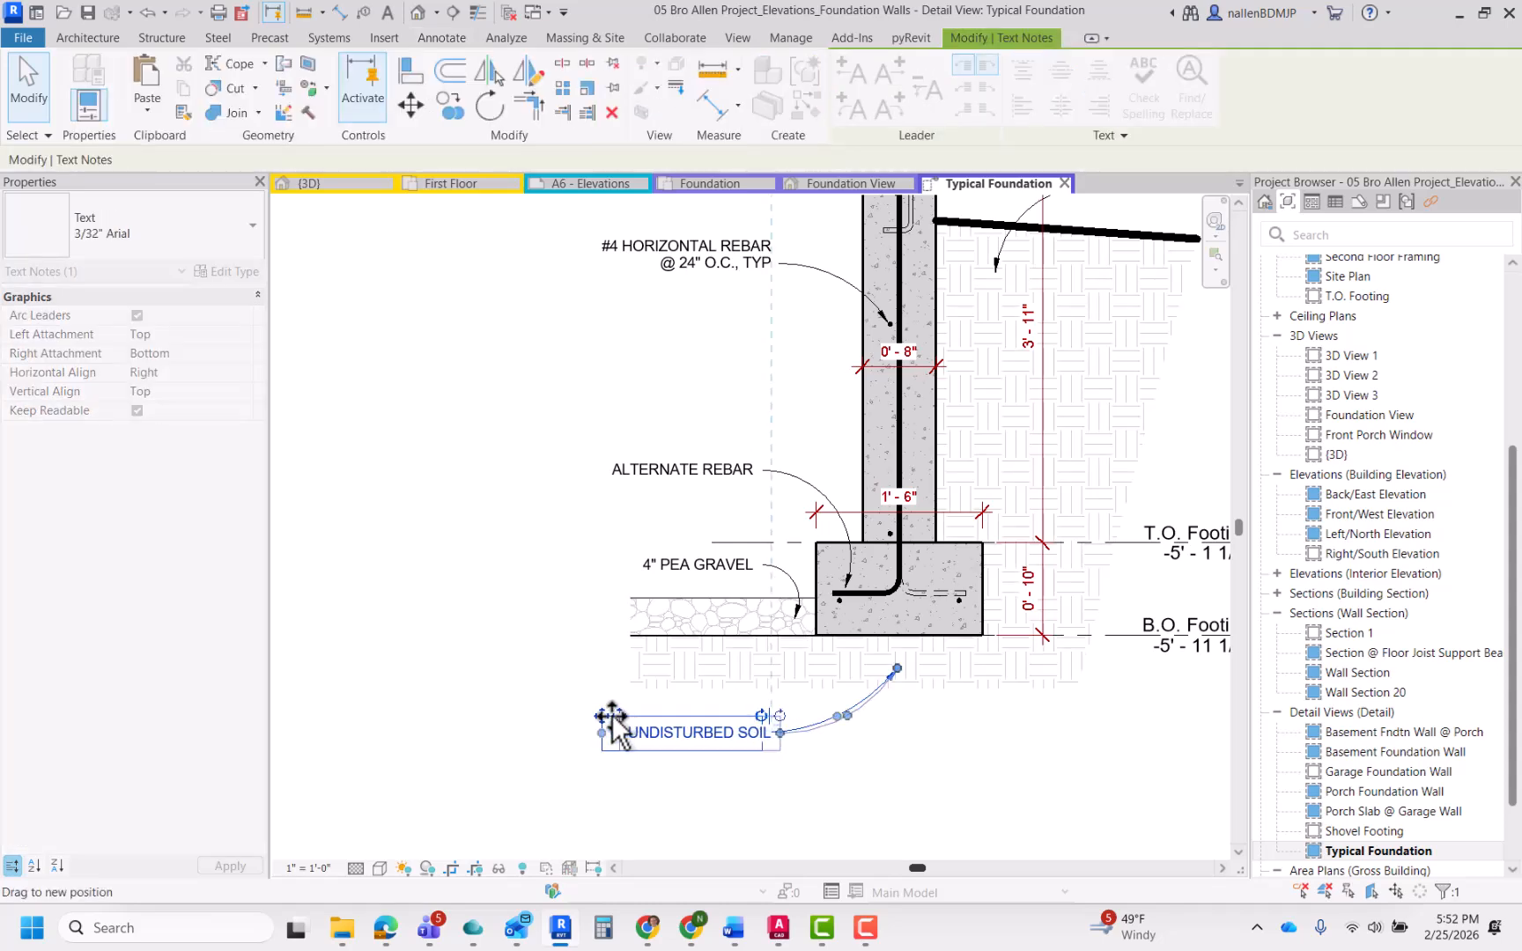
pyautogui.click(817, 696)
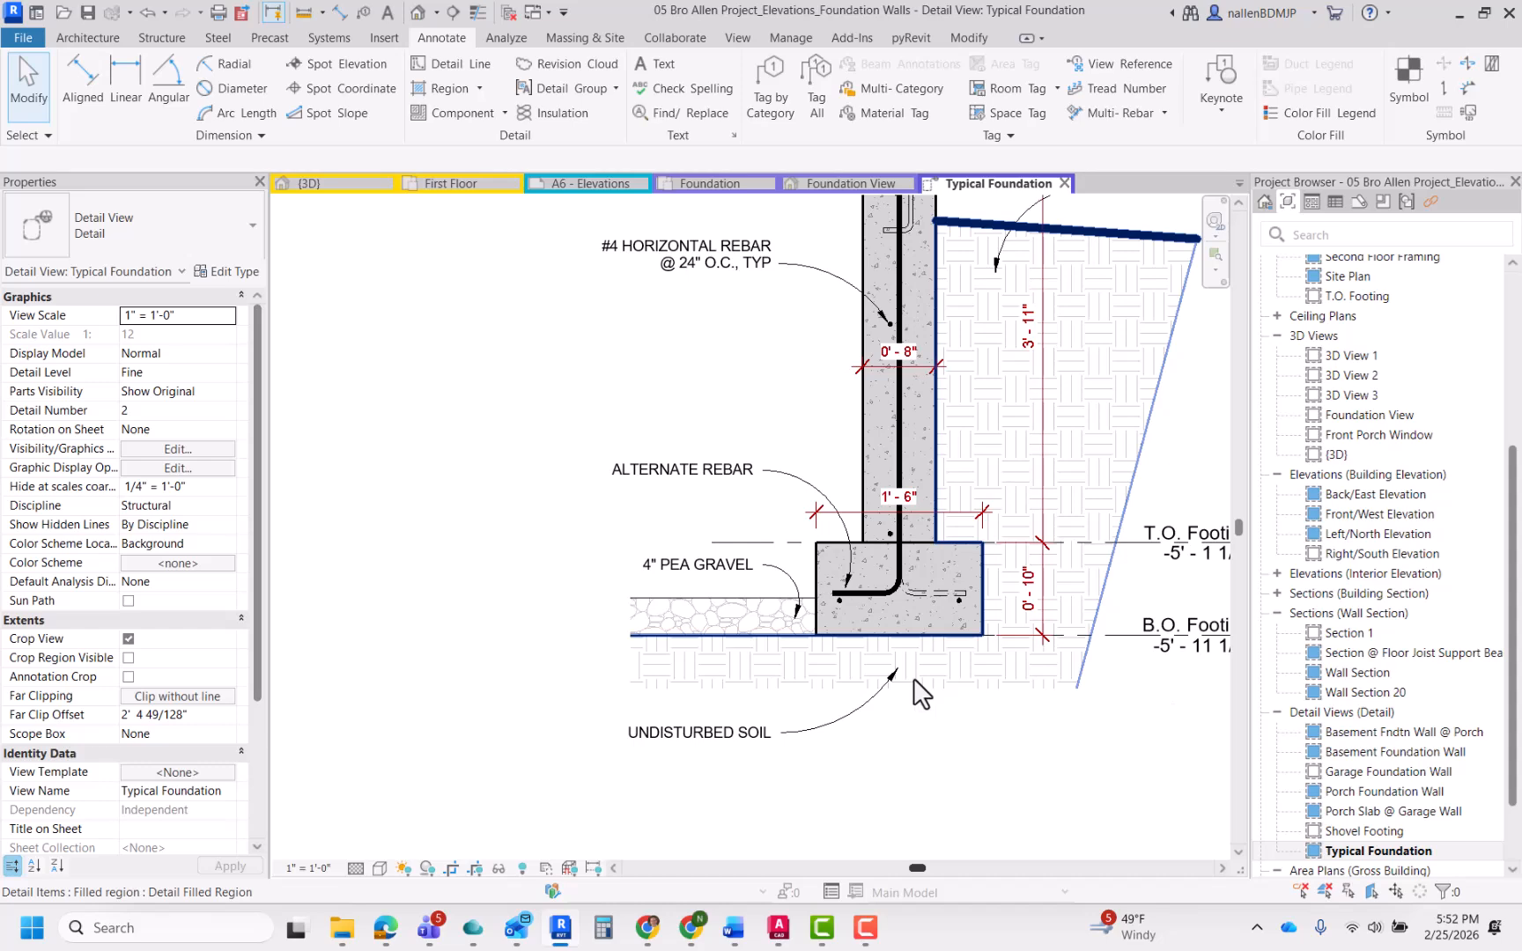
pyautogui.scroll(-2, 966, 742)
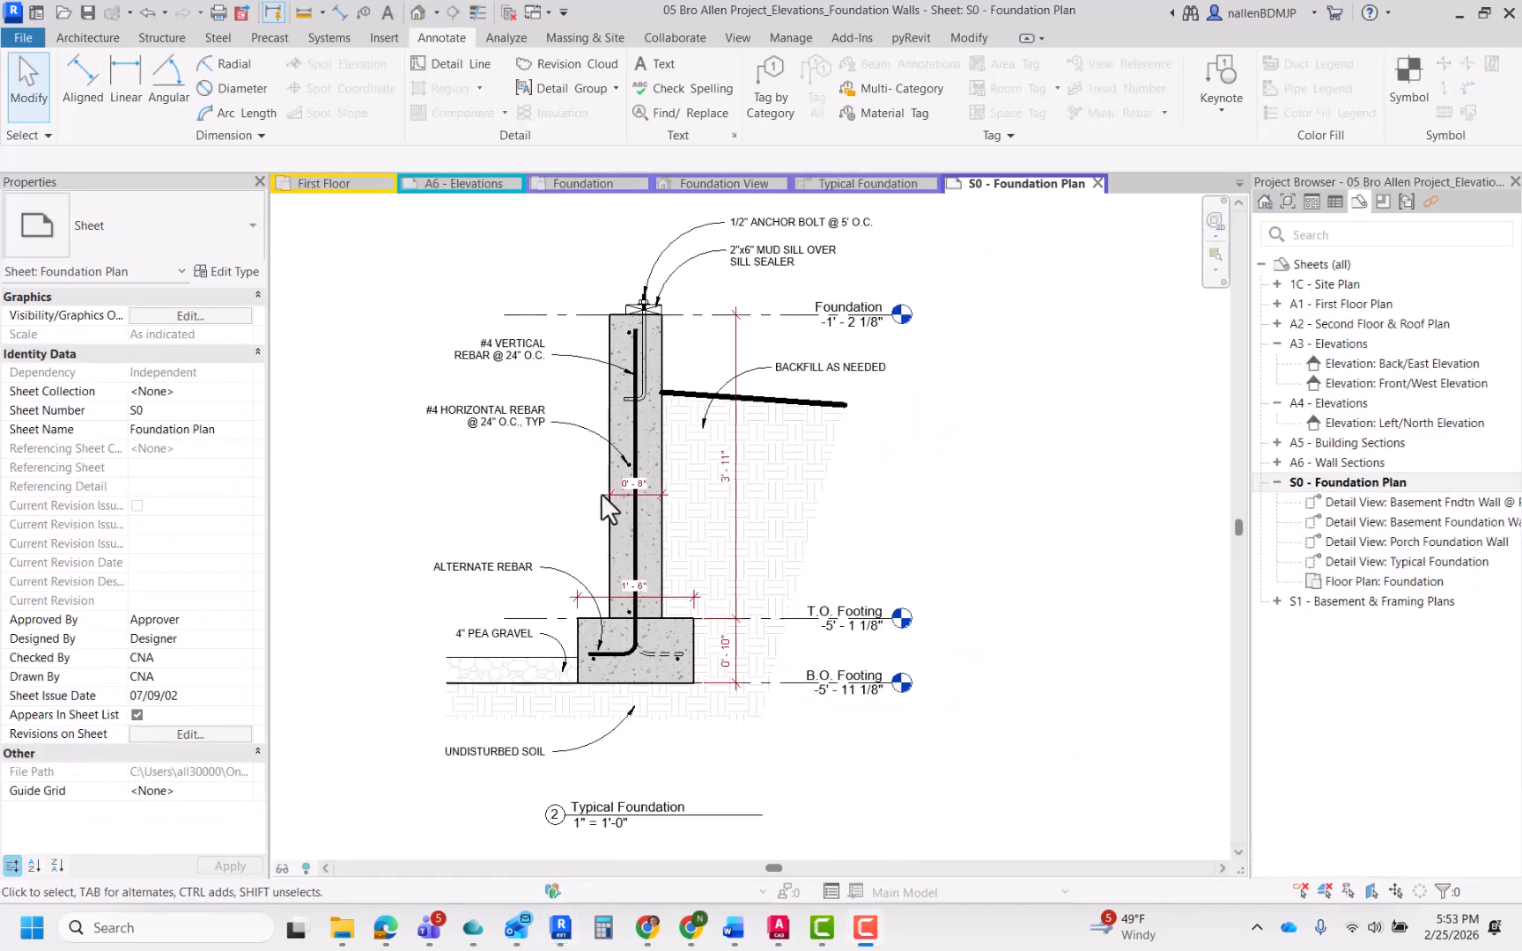
# Step: Activate the Typical Foundation viewport on sheet S0 - Foundation Plan for editing
pyautogui.scroll(2, 589, 495)
pyautogui.scroll(-1, 577, 498)
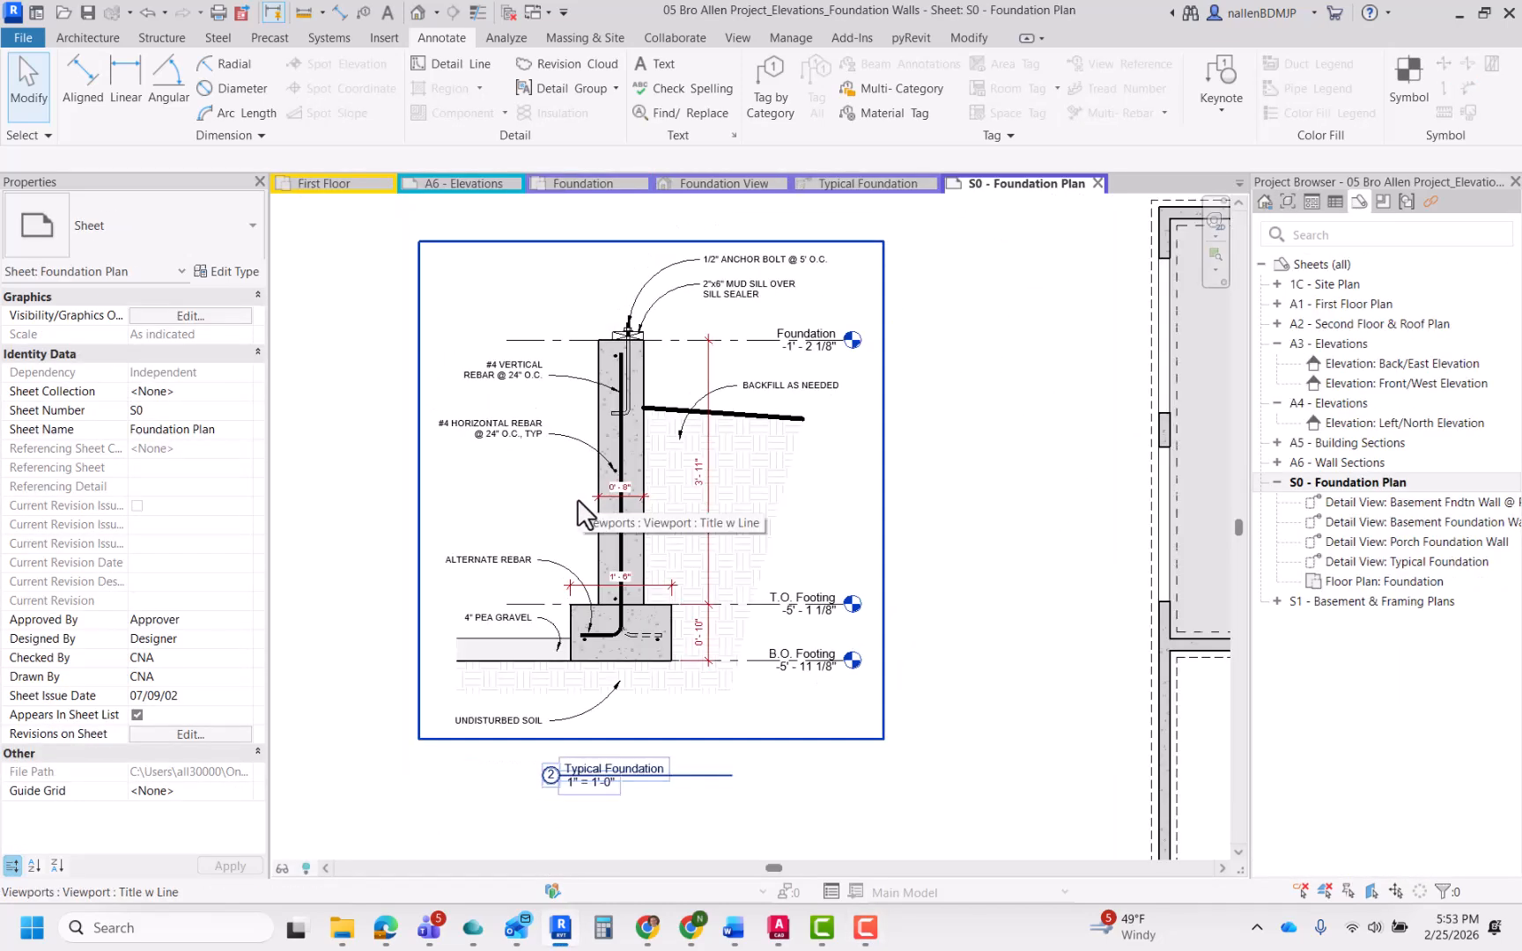
pyautogui.scroll(2, 543, 527)
pyautogui.moveTo(570, 536); pyautogui.dragTo(603, 565, button='middle')
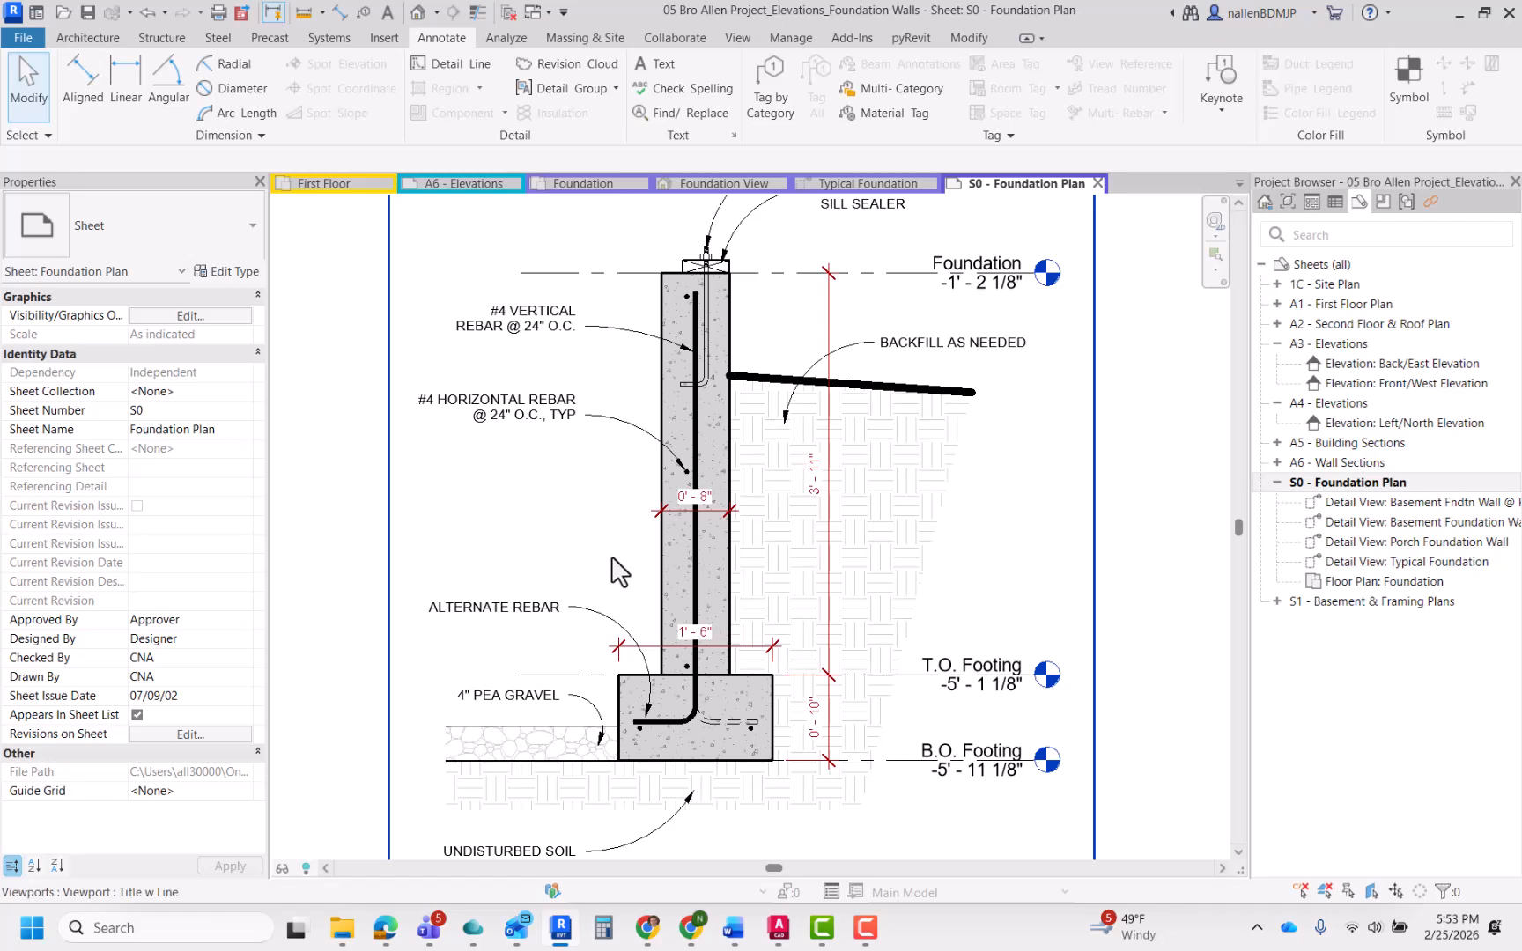
pyautogui.click(610, 545)
pyautogui.press('Escape')
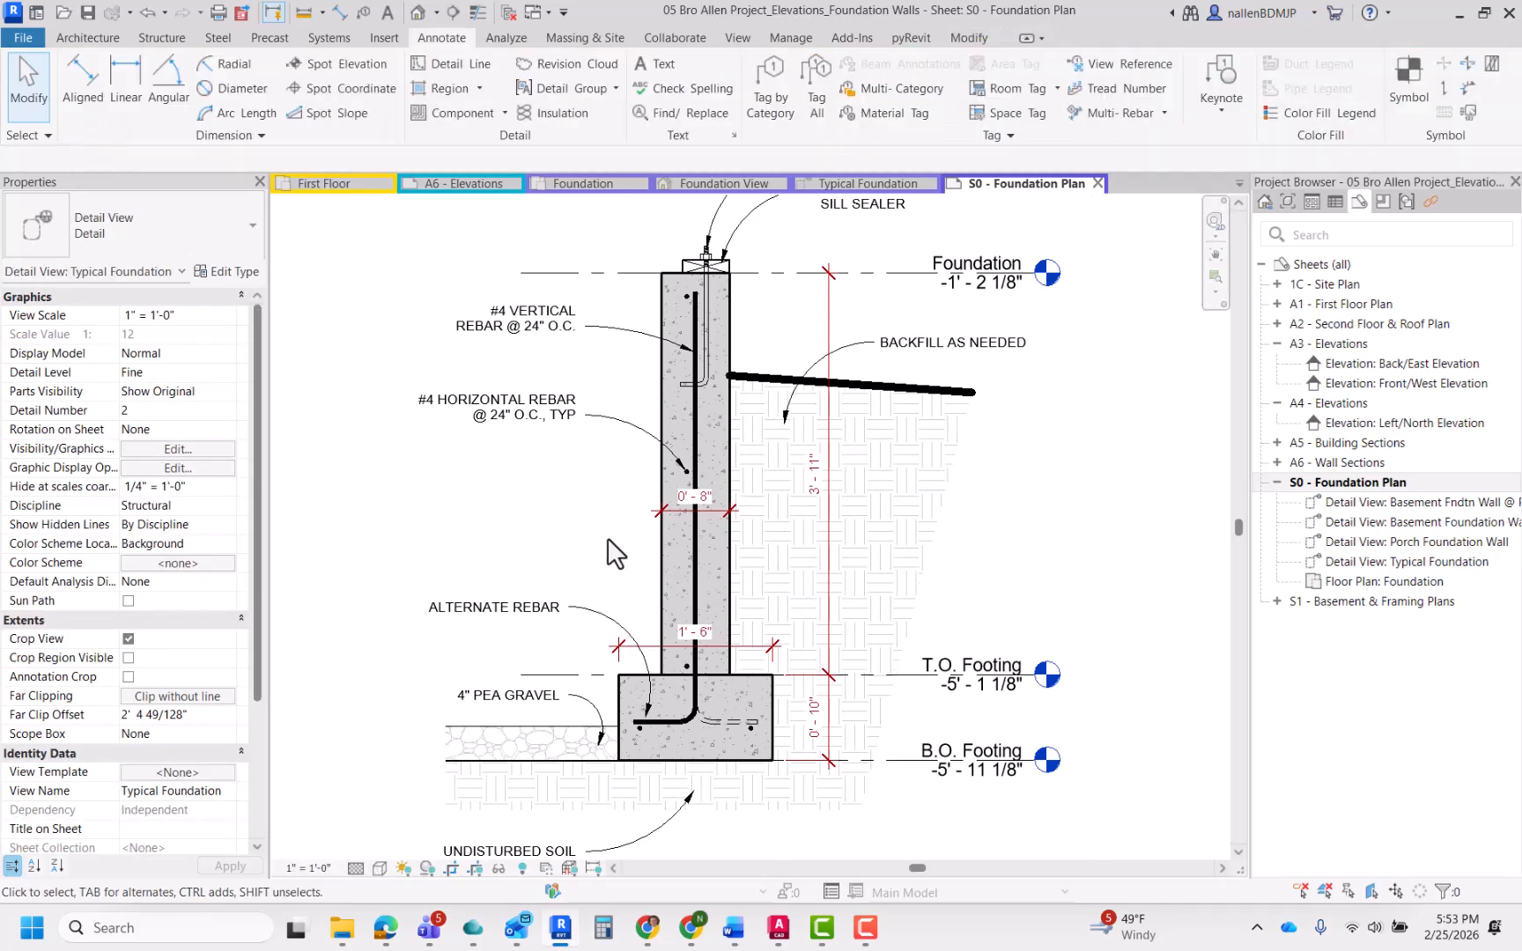
# Step: Add a right-aligned text note reading 3000 PSI CONCRETE, with a curved leader pointing at the gravel-side face of the foundation wall
pyautogui.press('t')
pyautogui.press('x')
pyautogui.scroll(1, 652, 545)
pyautogui.click(662, 549)
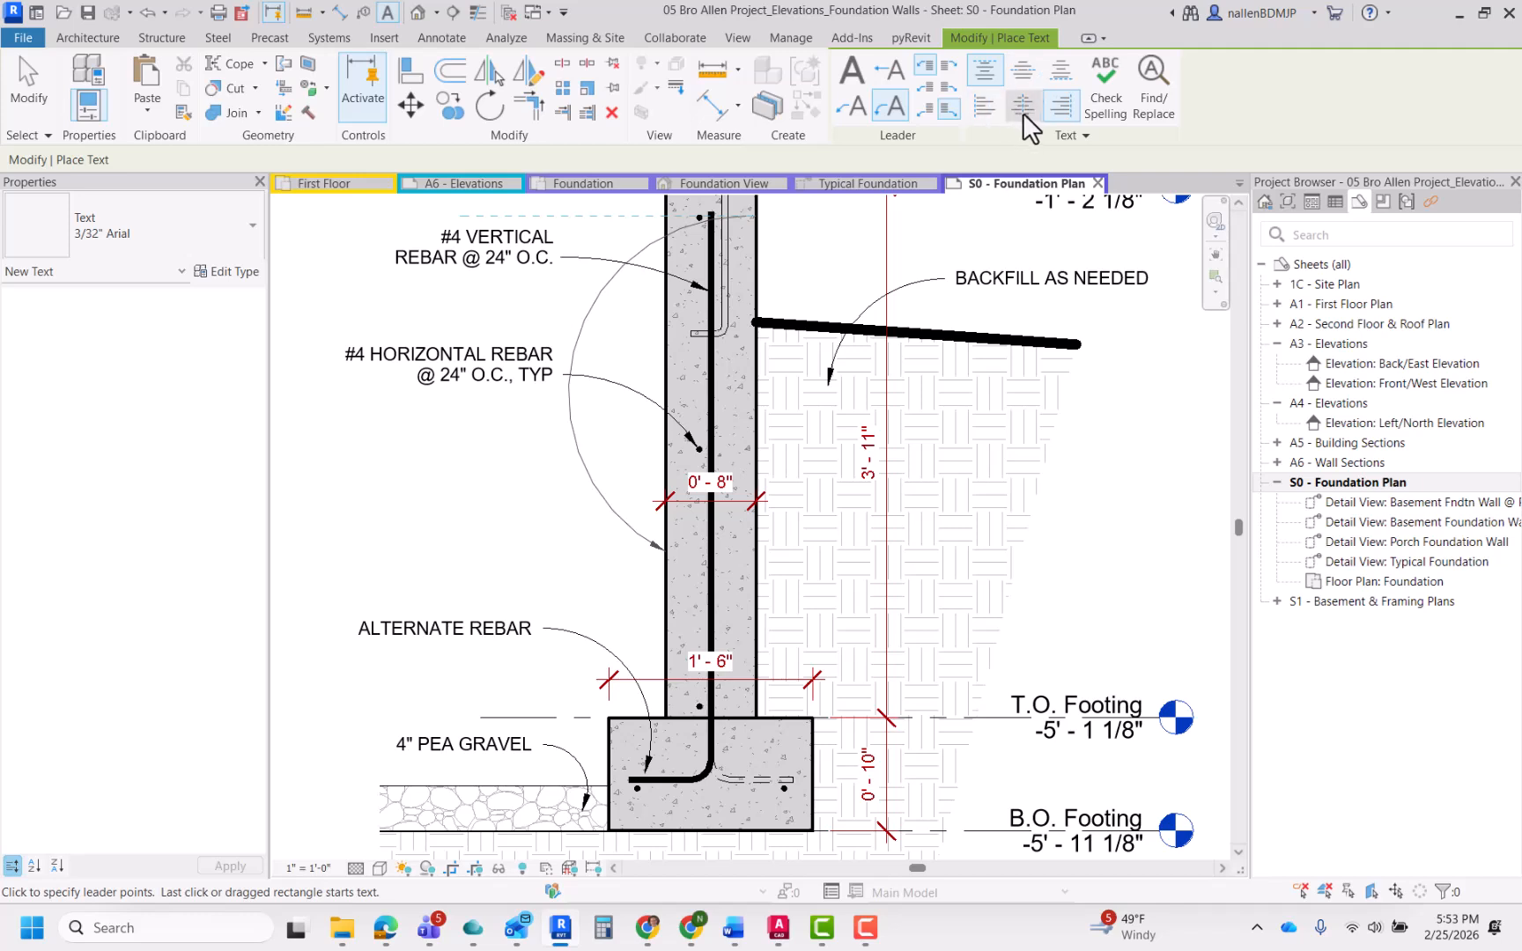
pyautogui.click(568, 520)
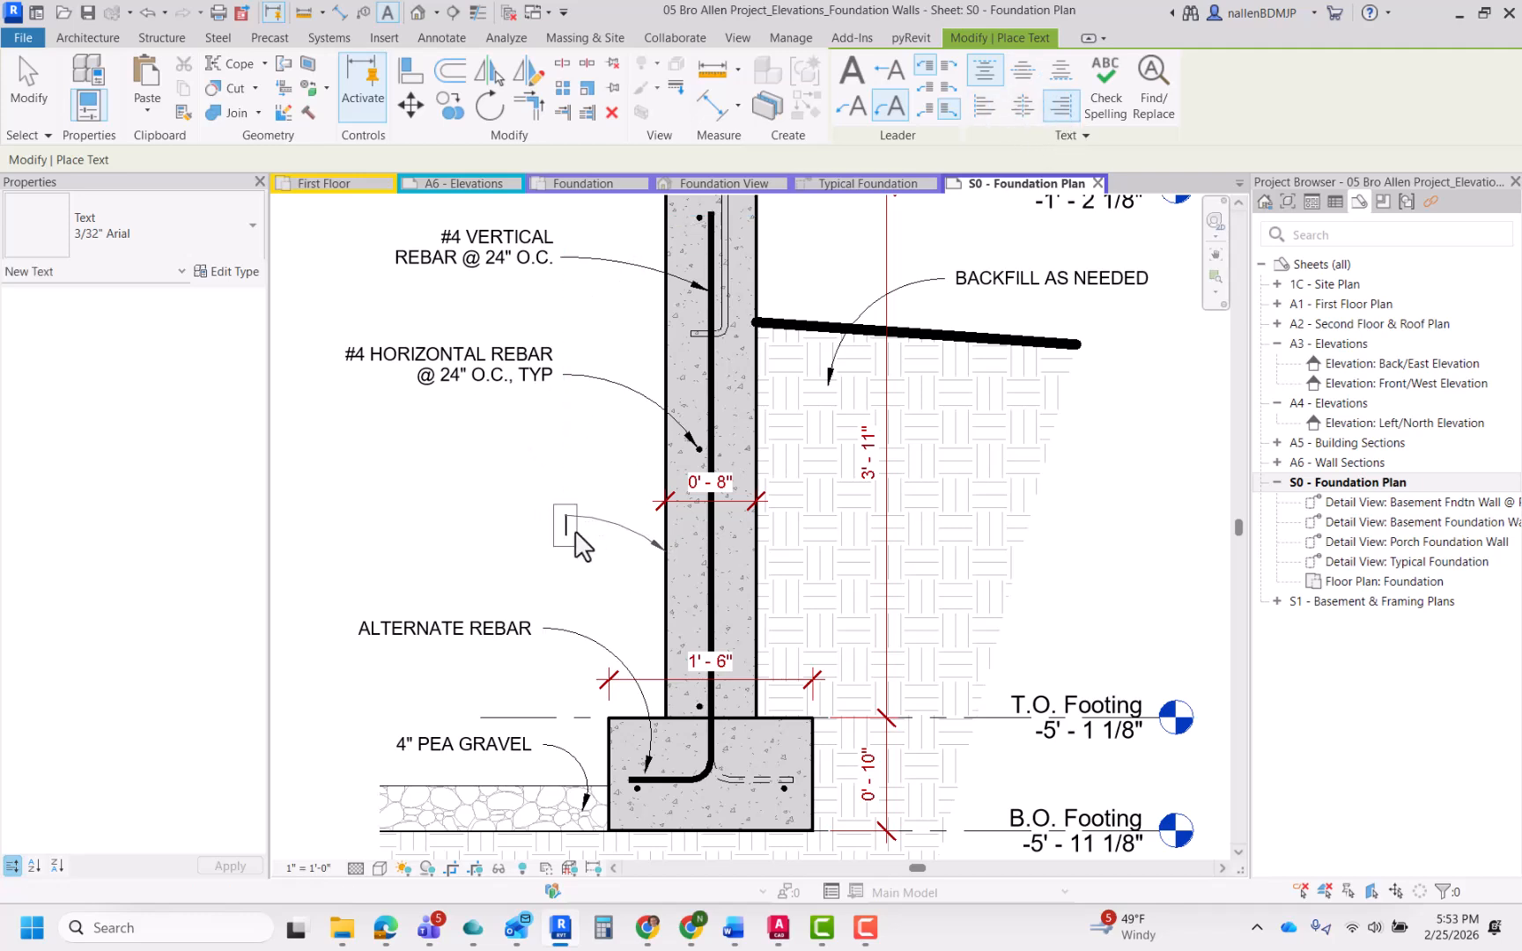
pyautogui.write('300')
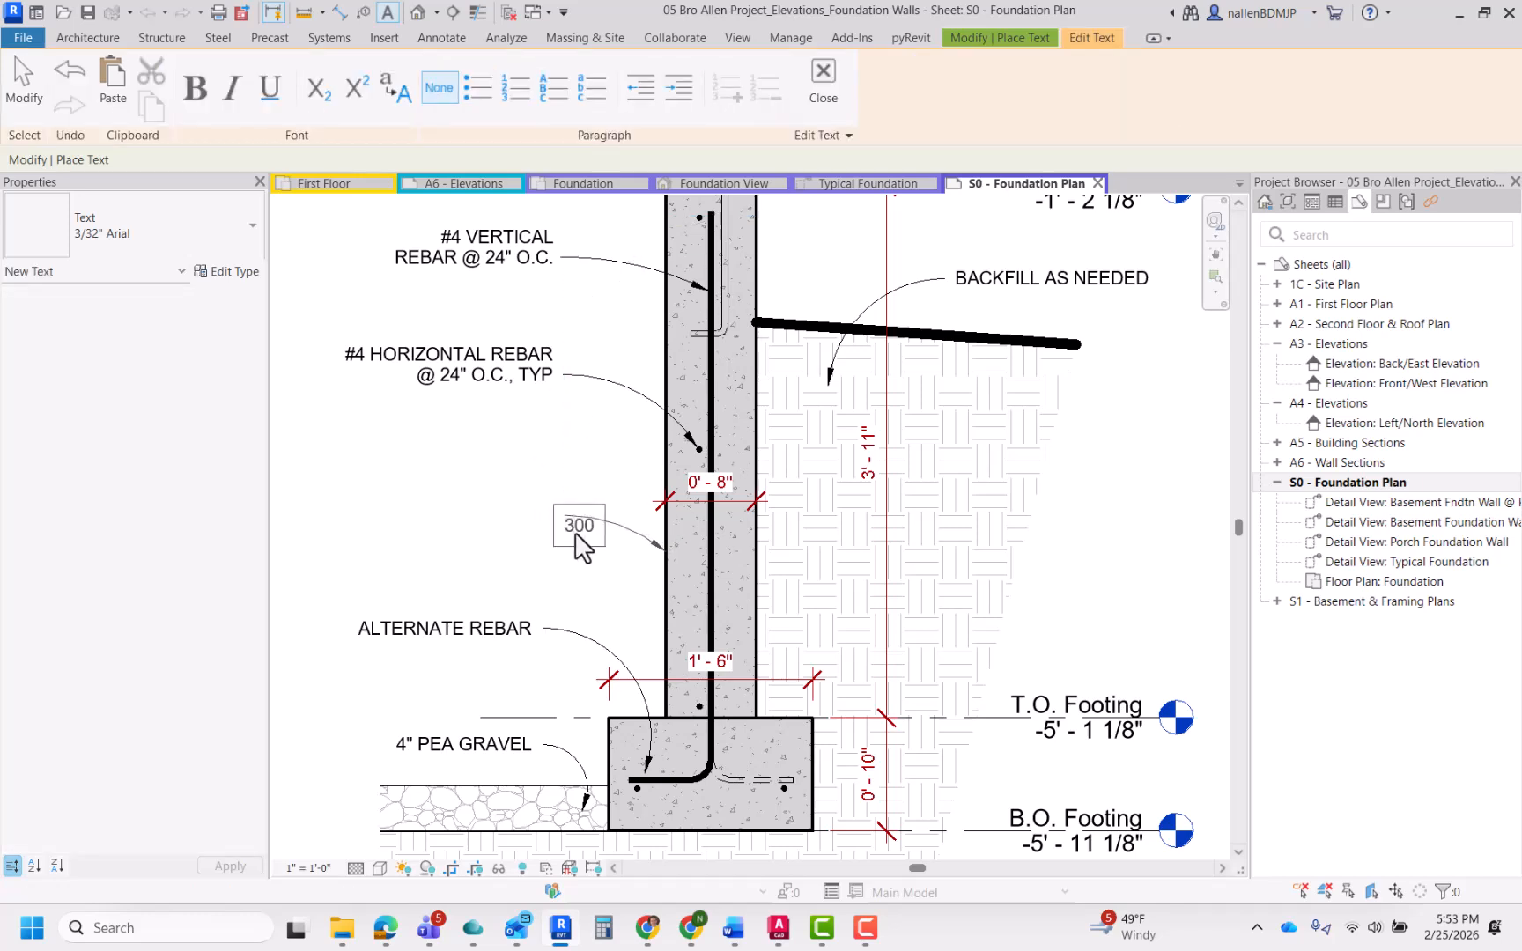
pyautogui.write('0 PSI CONCRETE')
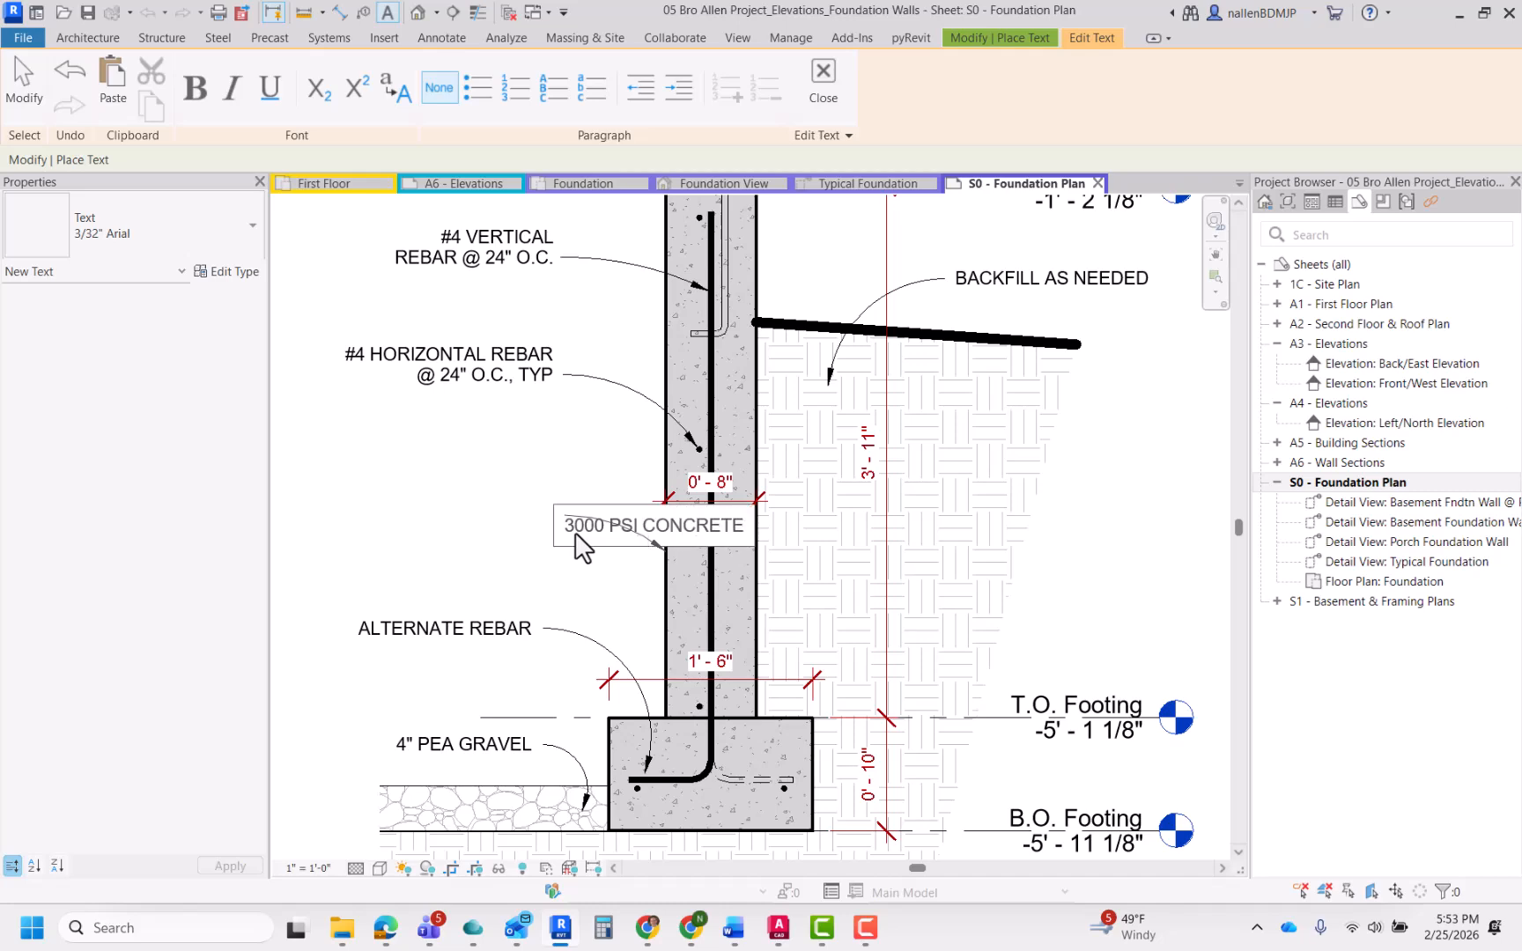
pyautogui.click(493, 454)
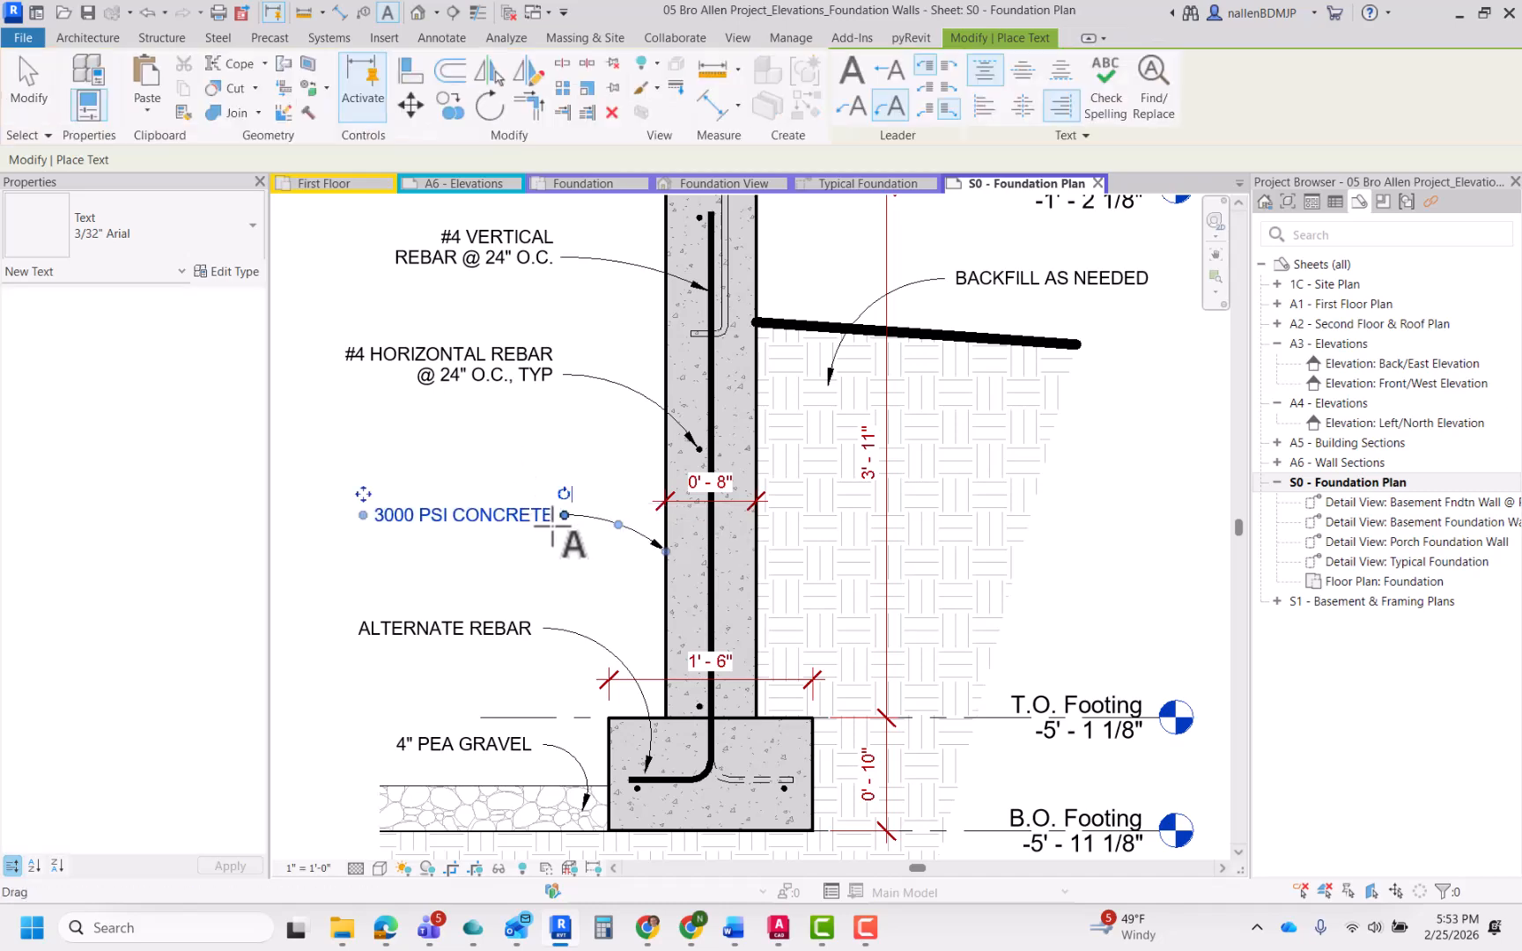
pyautogui.scroll(-2, 608, 554)
pyautogui.press('Escape')
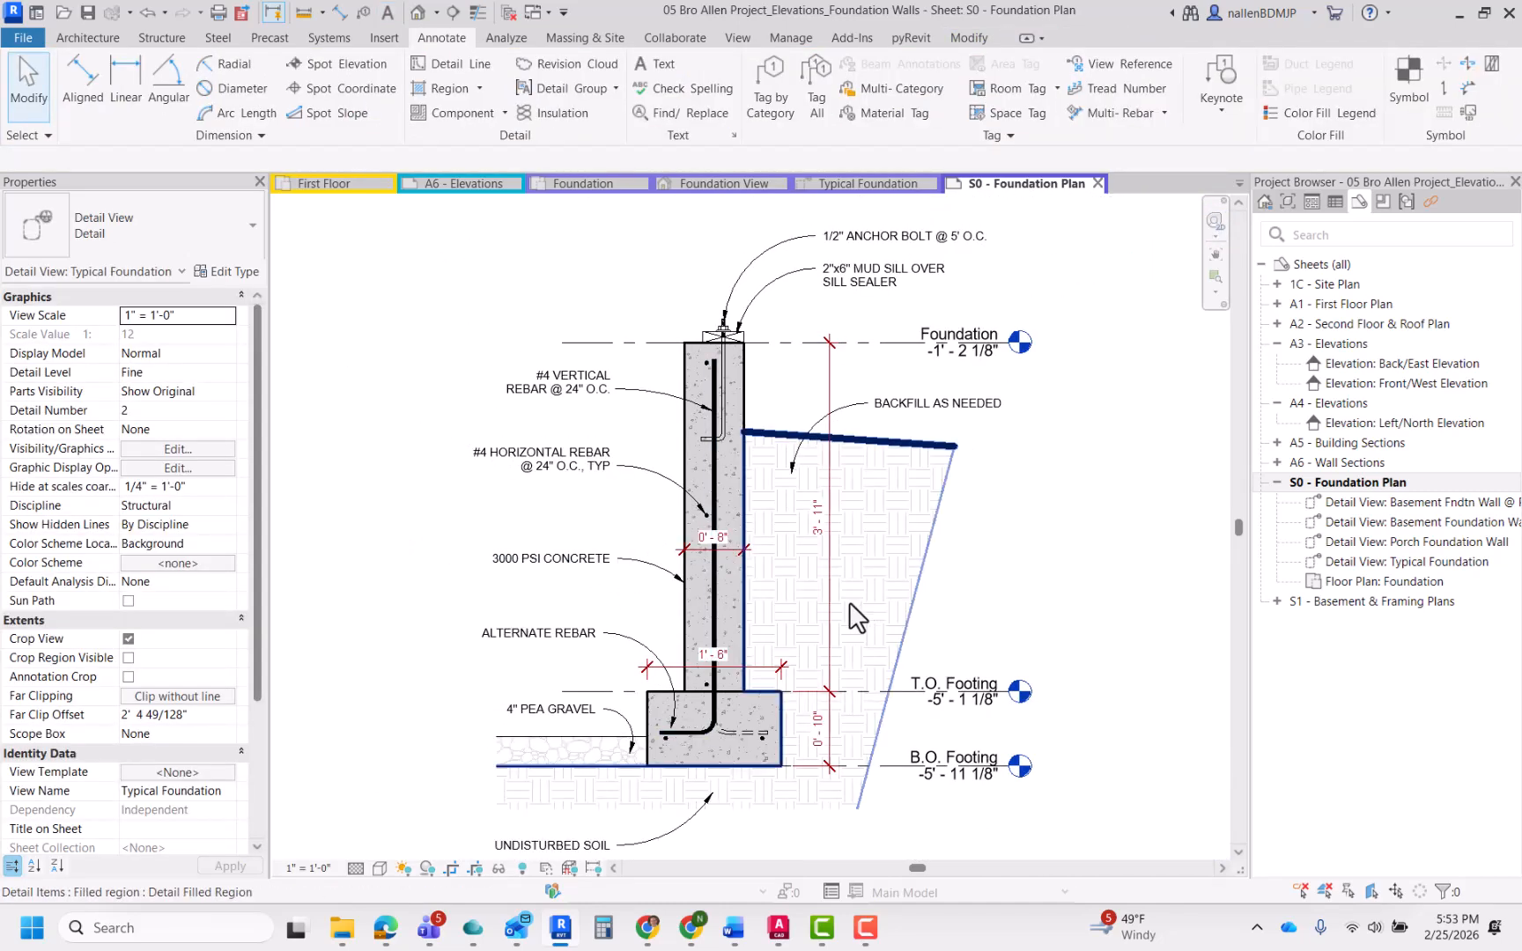
# Step: Append ", TYP" to the 3000 PSI CONCRETE note
pyautogui.scroll(2, 614, 583)
pyautogui.doubleClick(607, 573)
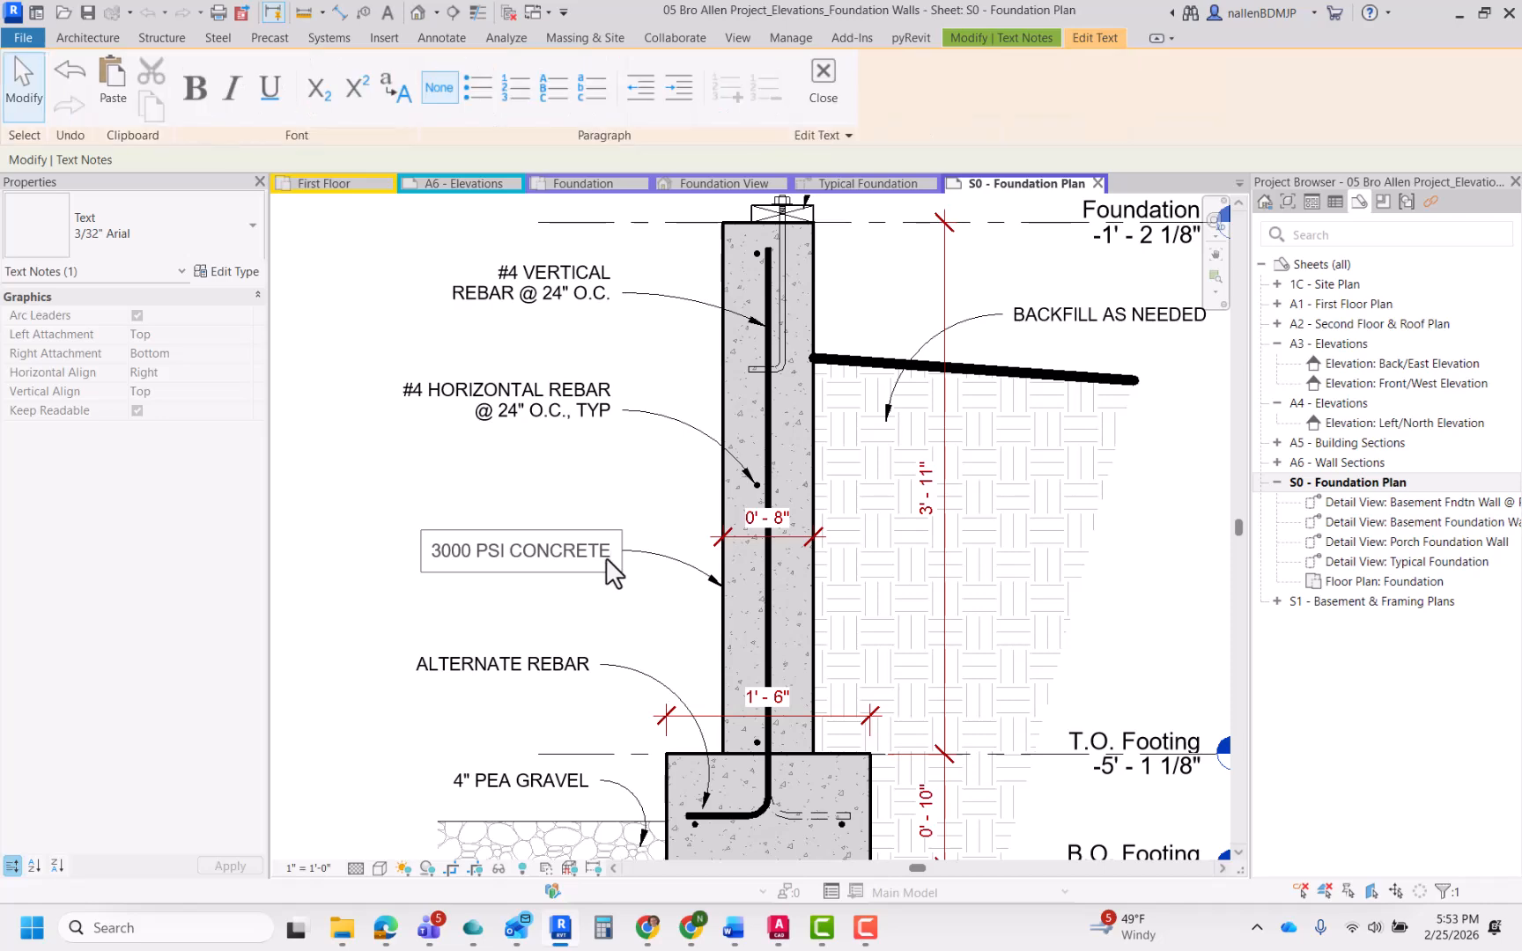
pyautogui.write(', TYP')
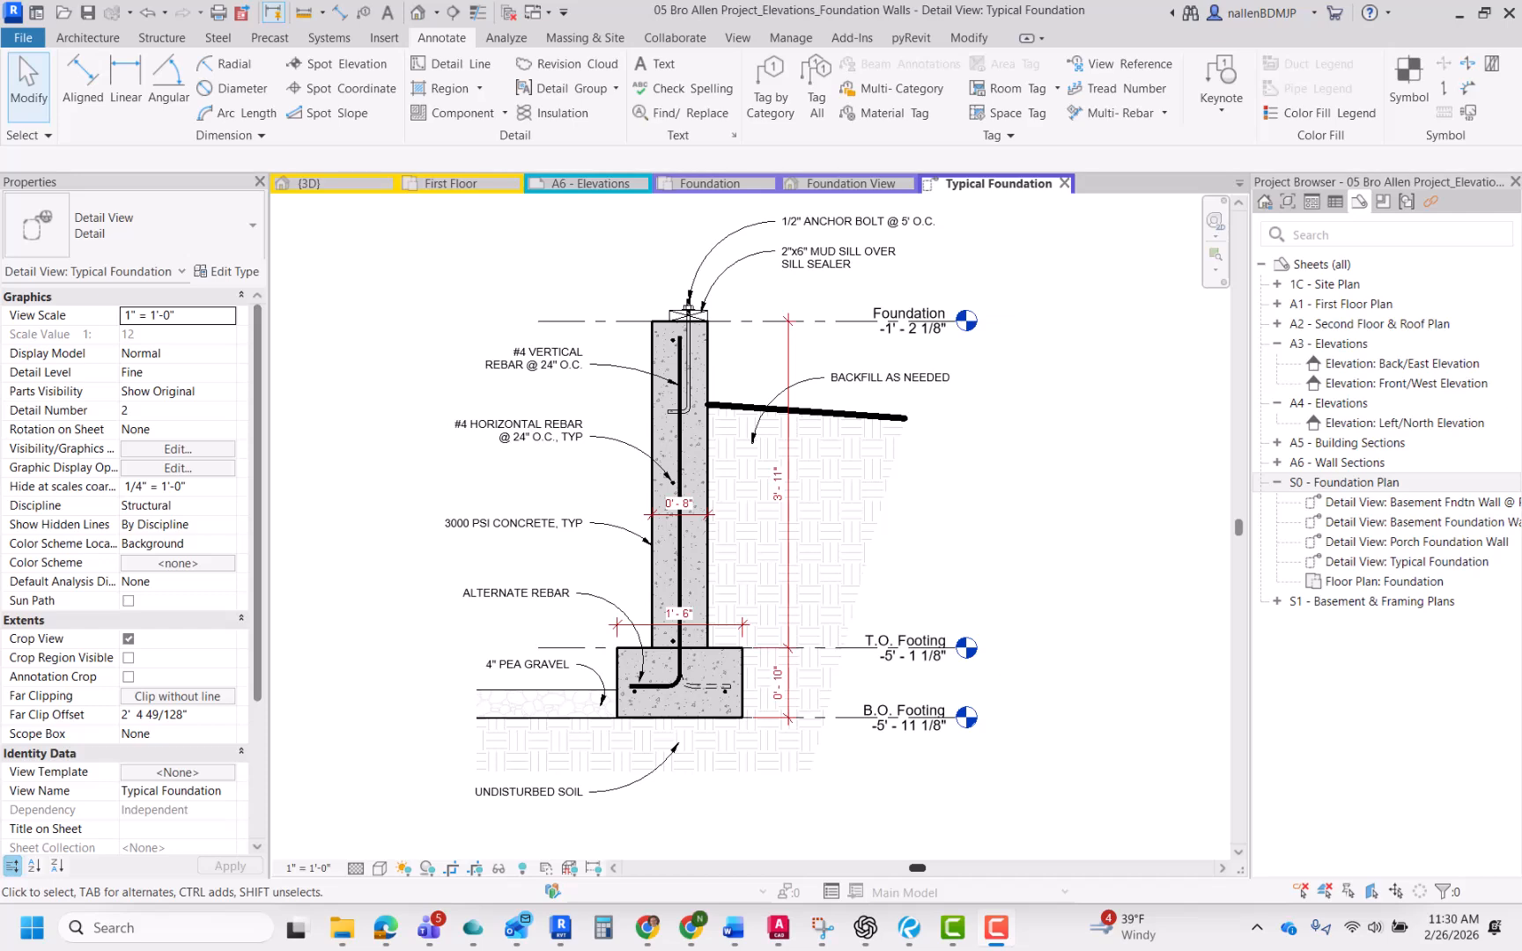
# Step: Switch to Chrome to examine the foundation dampproofing photo at full window size, and return to the Typical Foundation detail in Revit
pyautogui.hotkey('alt', 'Tab')
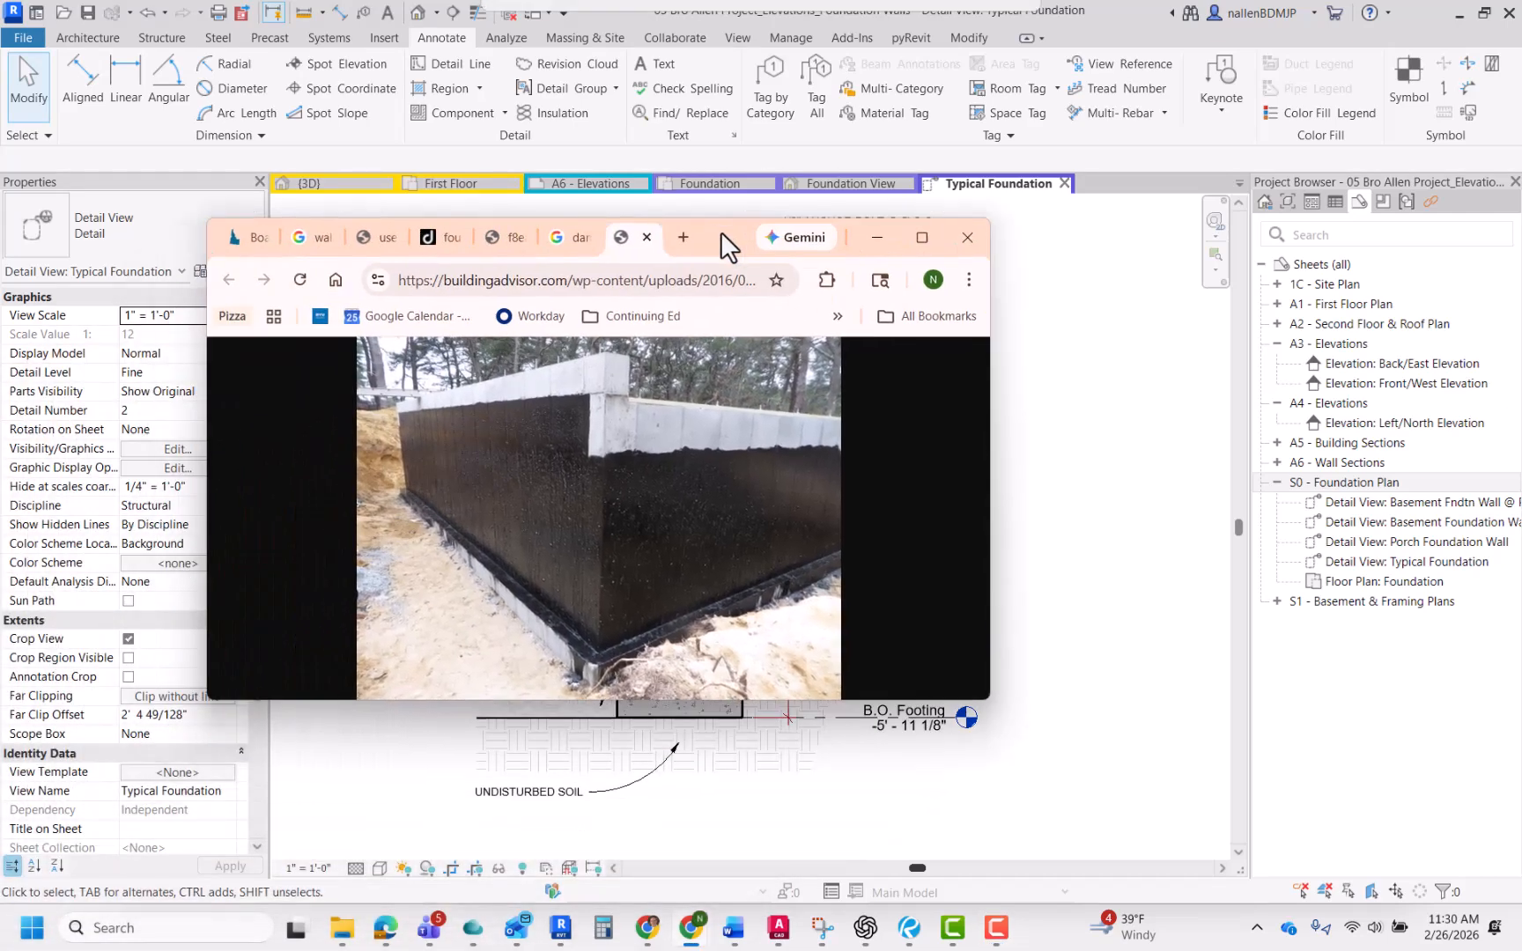
pyautogui.click(934, 228)
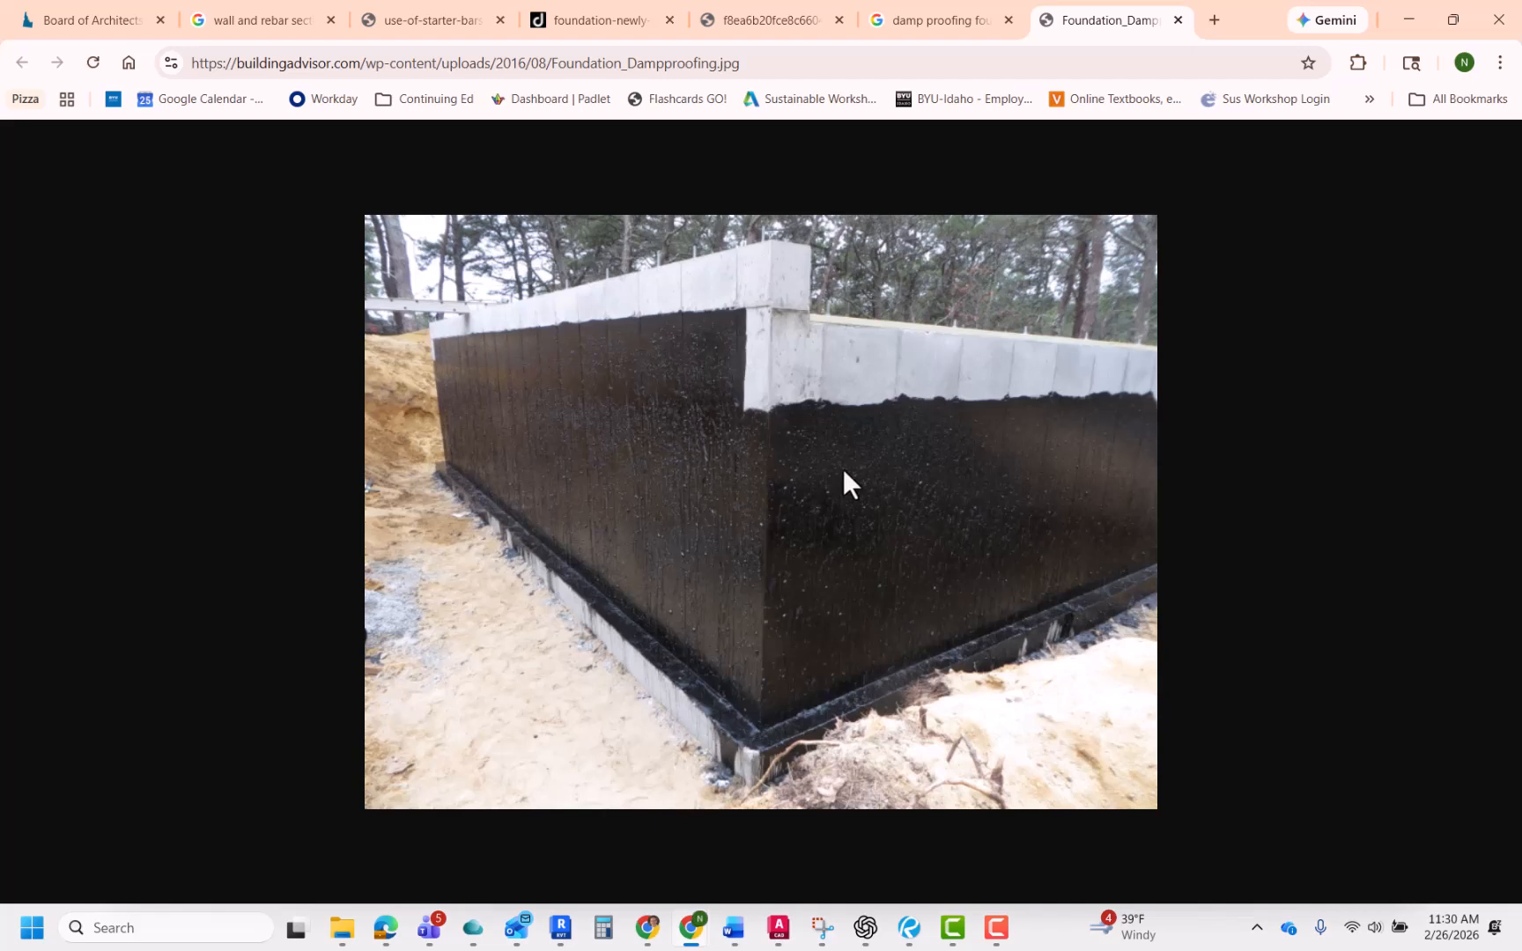
pyautogui.click(1407, 20)
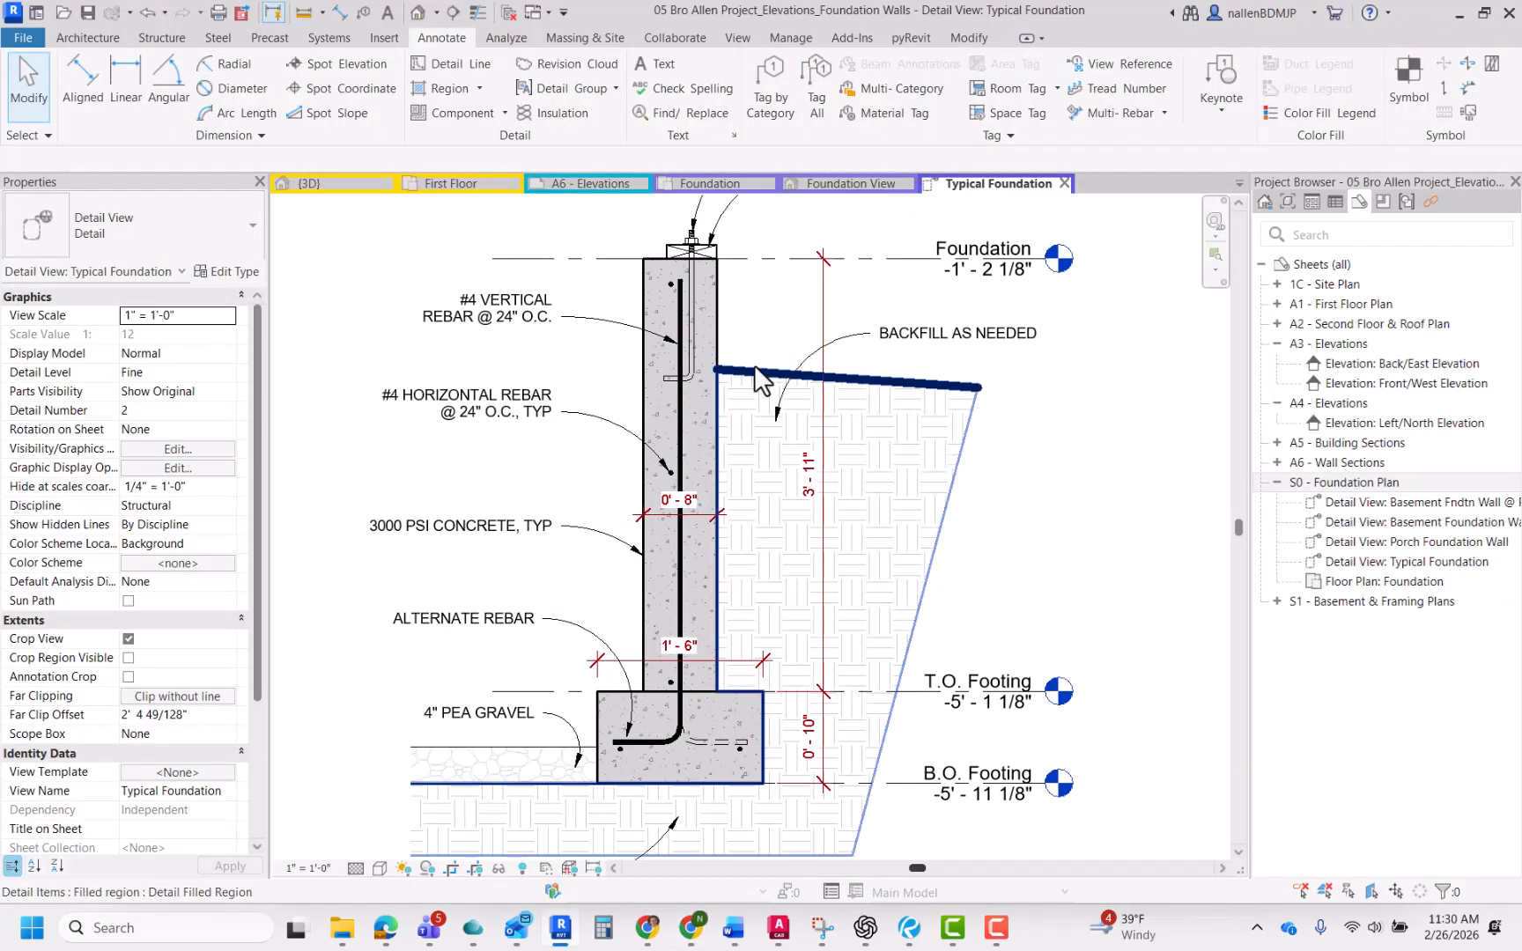
# Step: Draw a vertical <Hidden> detail line about 2'-9" long just outside the wall's backfill face, from below grade to just above the footing
pyautogui.moveTo(873, 550); pyautogui.dragTo(860, 528, button='middle')
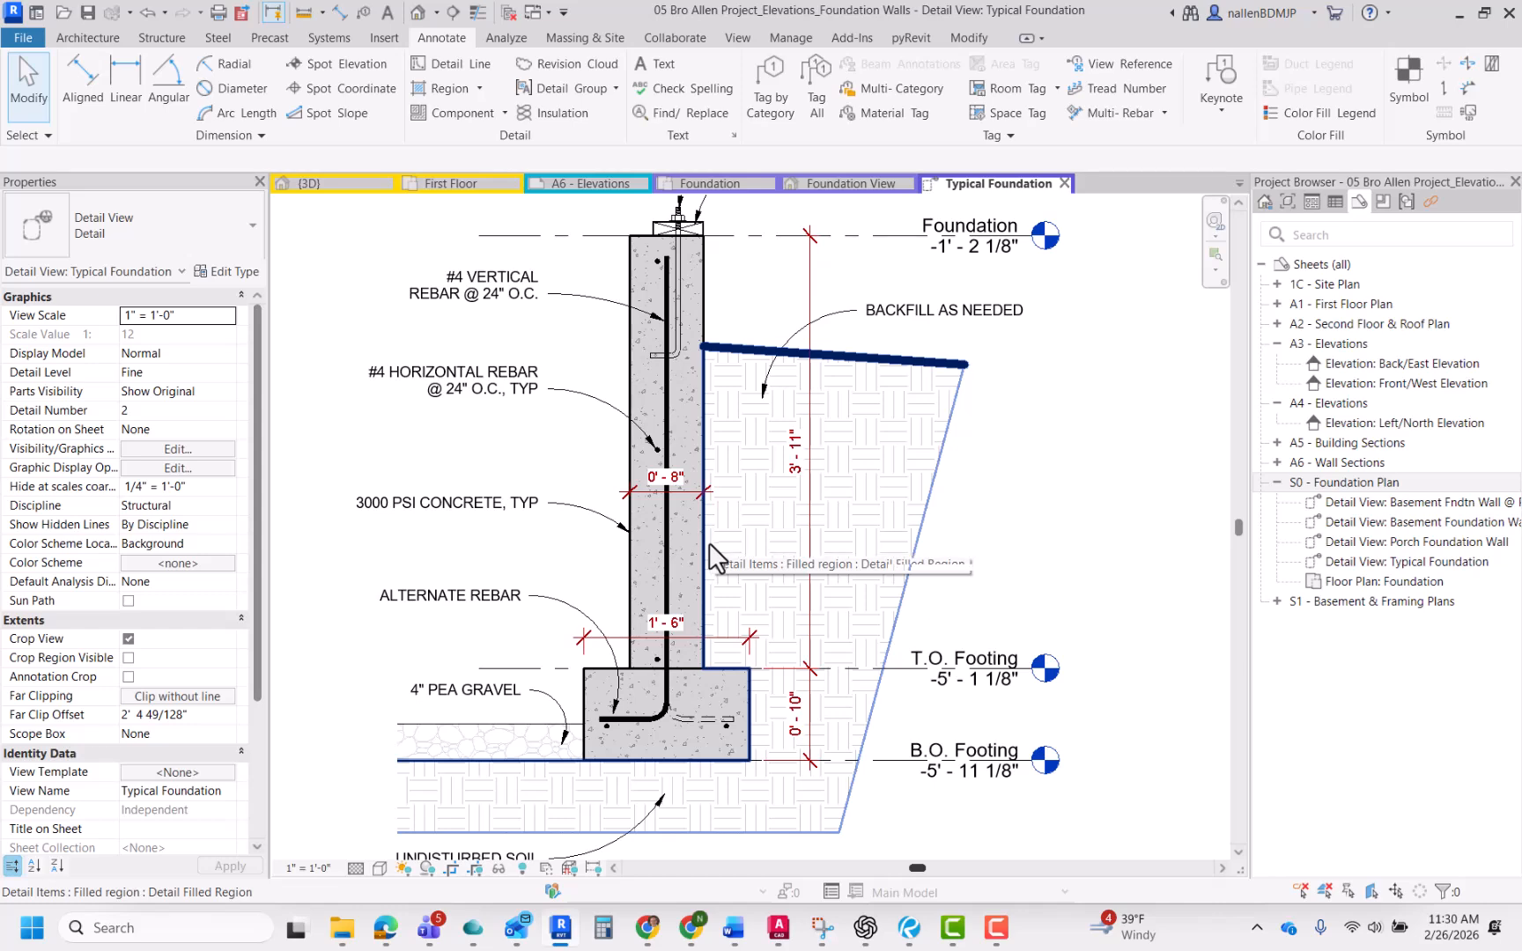
pyautogui.moveTo(723, 476); pyautogui.dragTo(711, 465, button='middle')
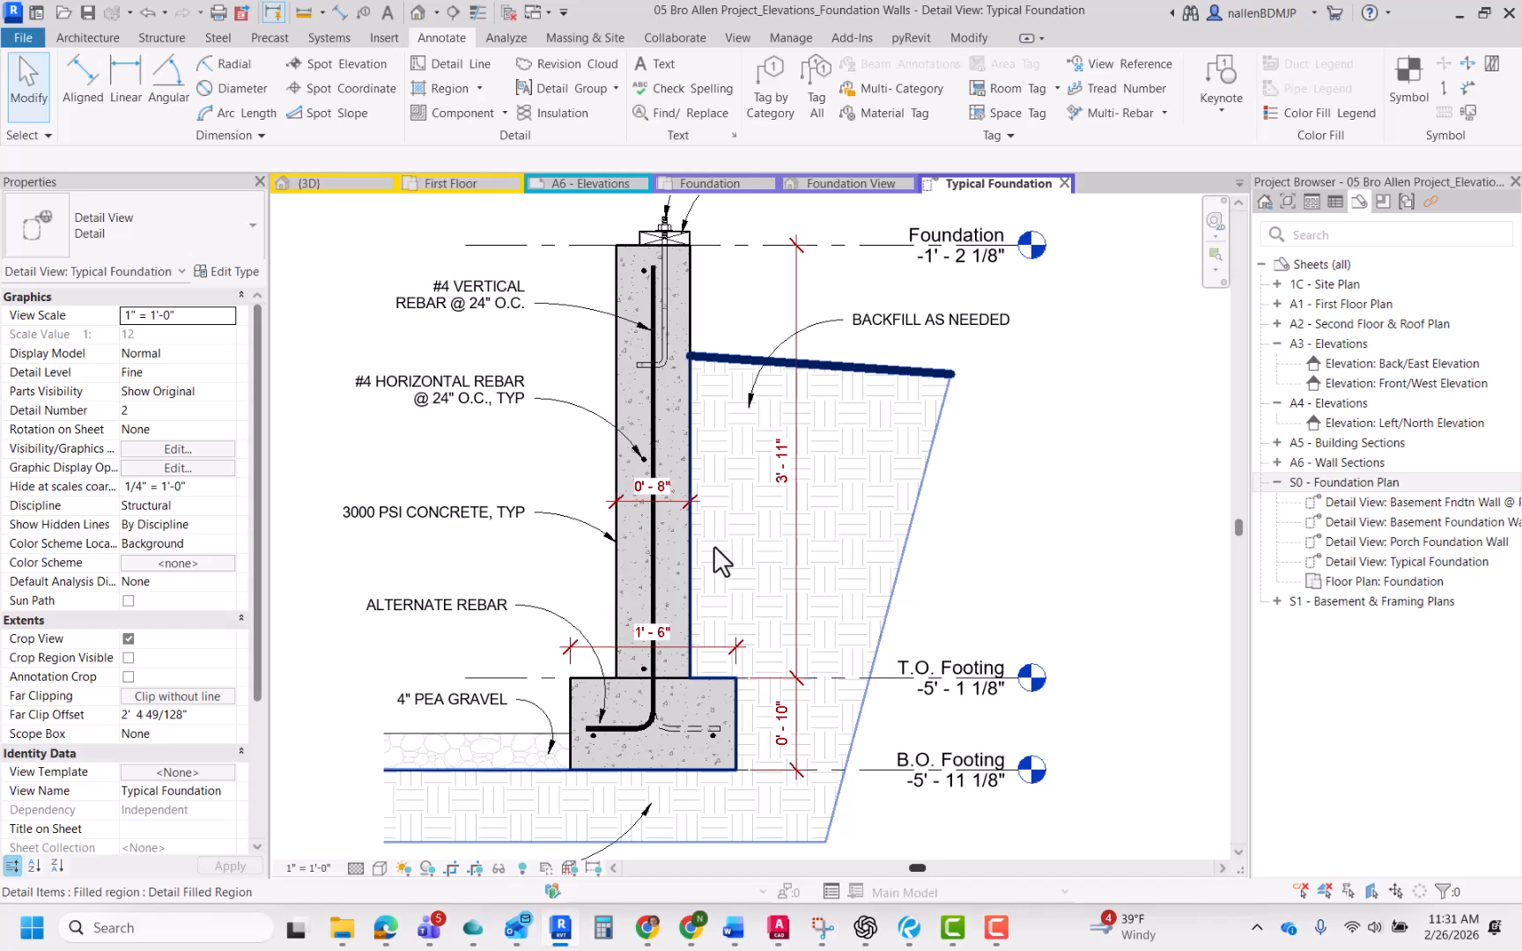
pyautogui.press('d')
pyautogui.press('l')
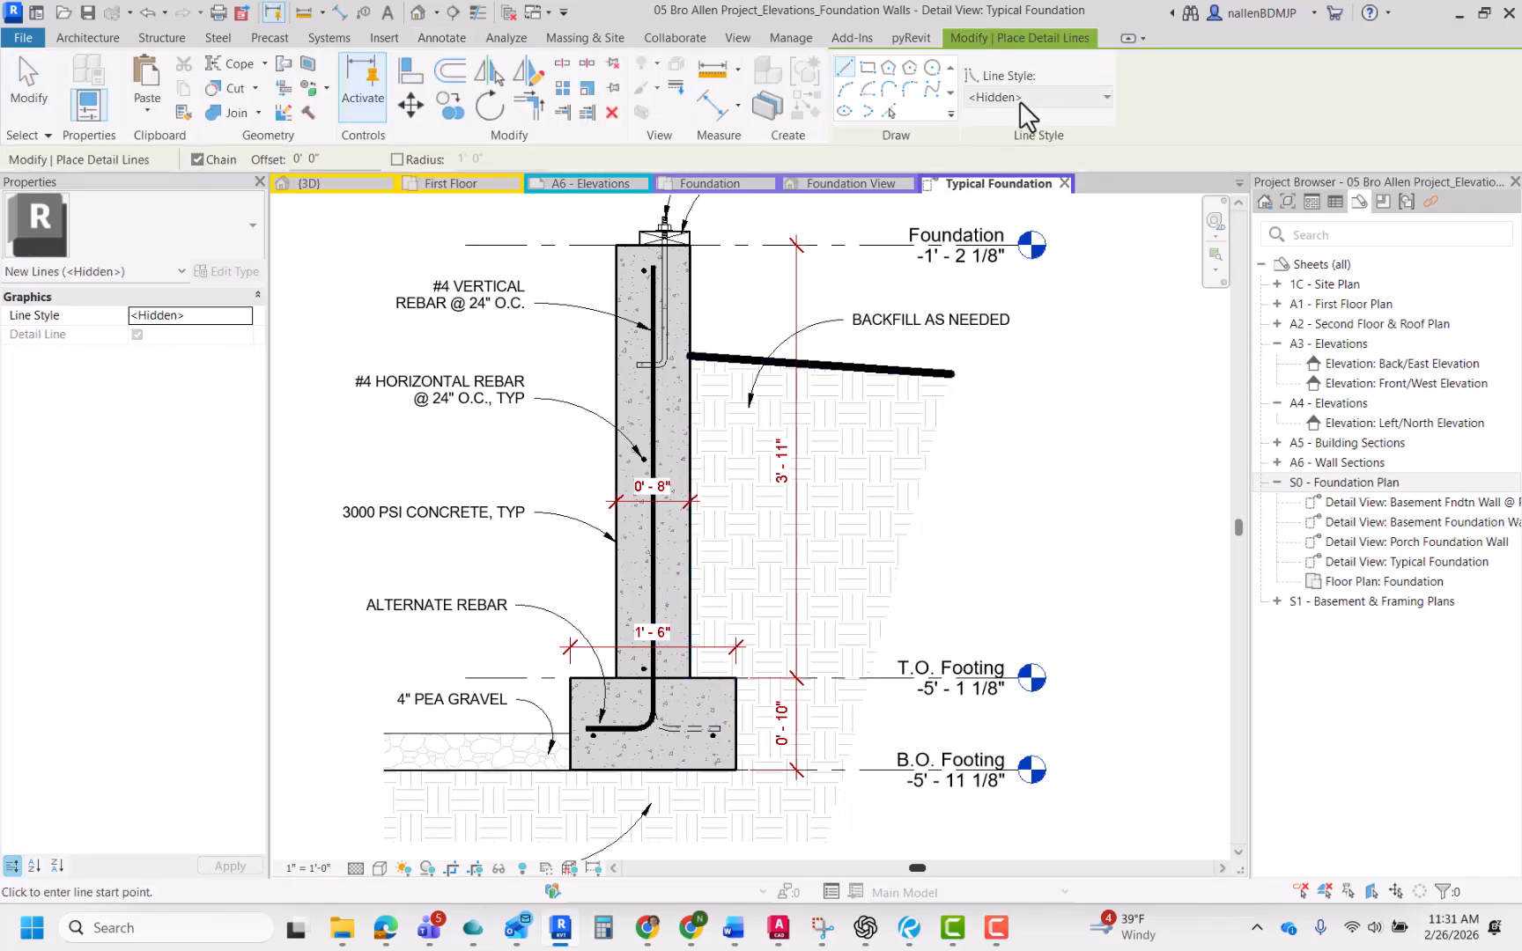
pyautogui.scroll(2, 700, 397)
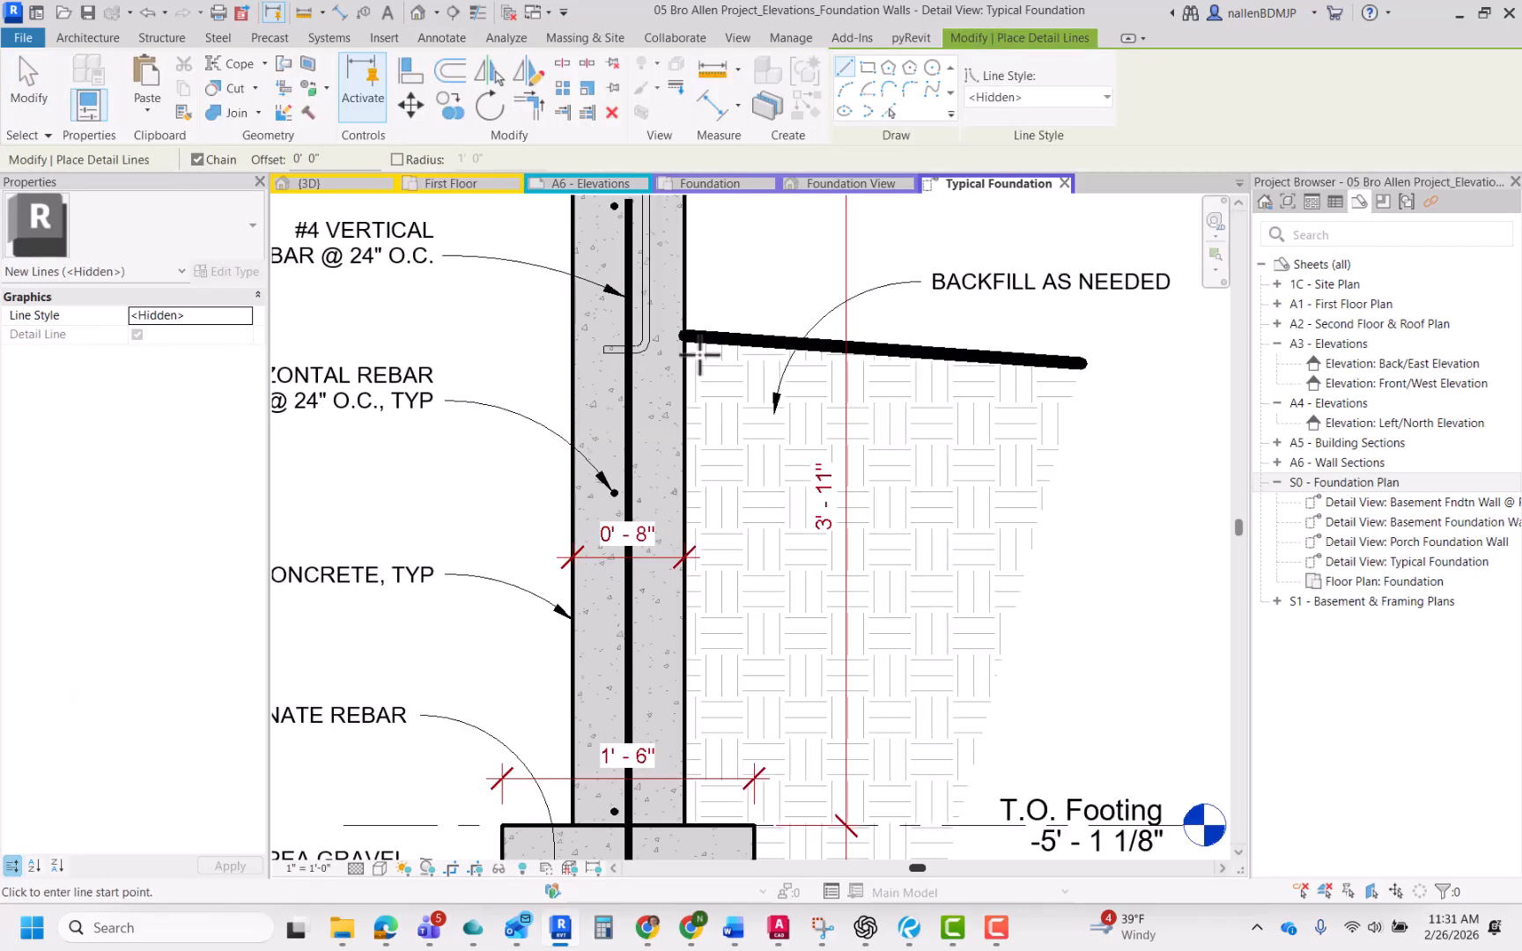
pyautogui.click(698, 365)
pyautogui.moveTo(697, 730)
pyautogui.mouseDown(button='middle')
pyautogui.moveTo(737, 636)
pyautogui.moveTo(721, 638)
pyautogui.mouseUp(button='middle')
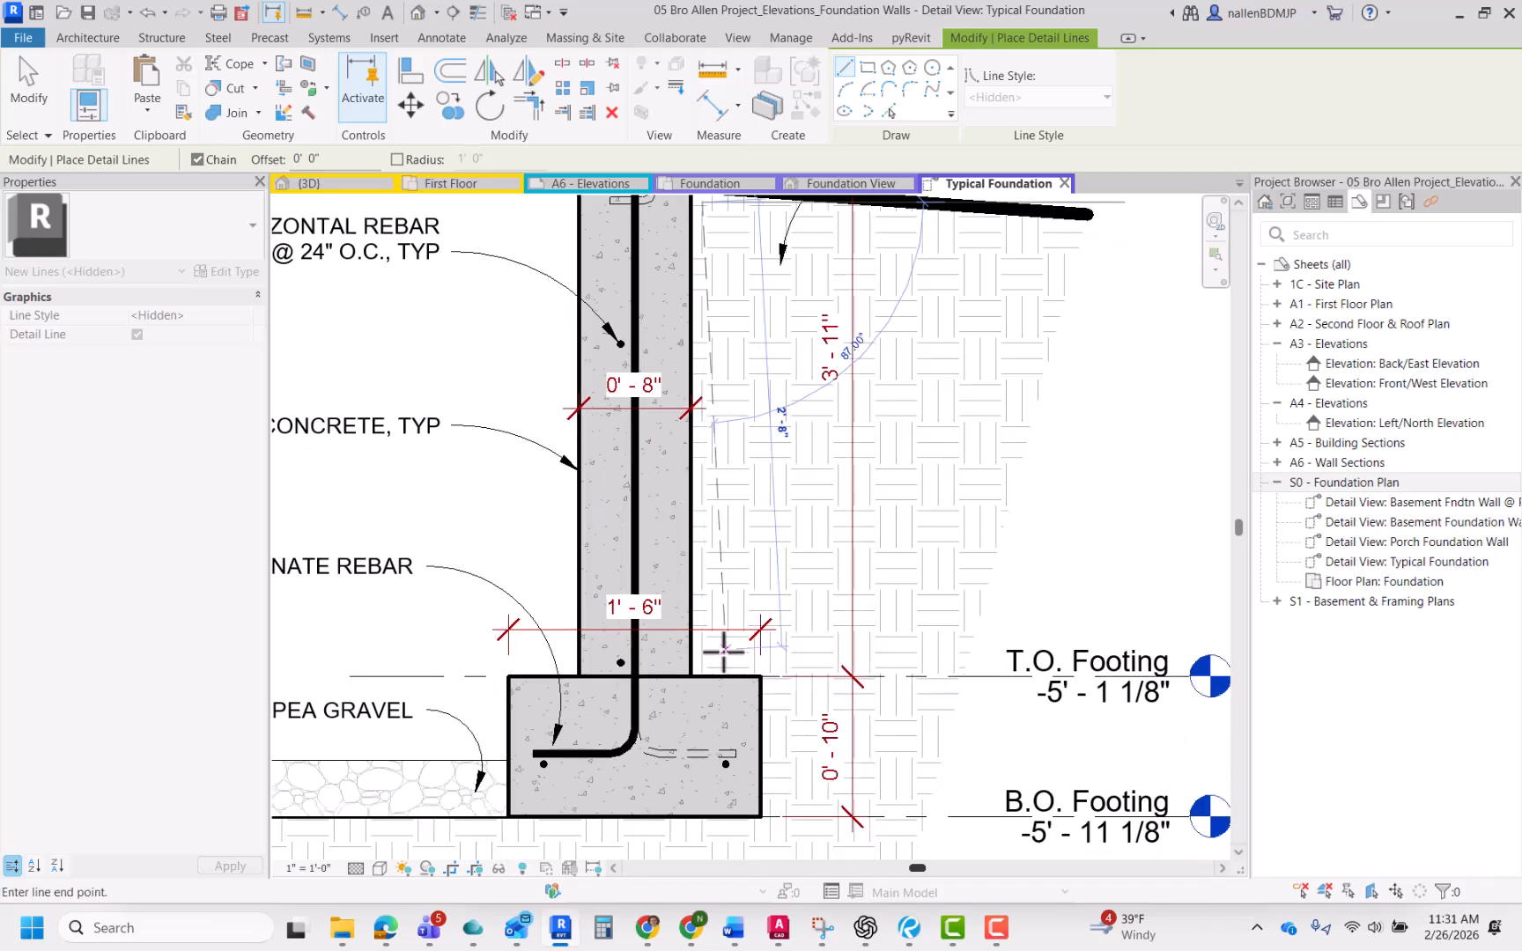
pyautogui.click(716, 661)
pyautogui.press('Escape')
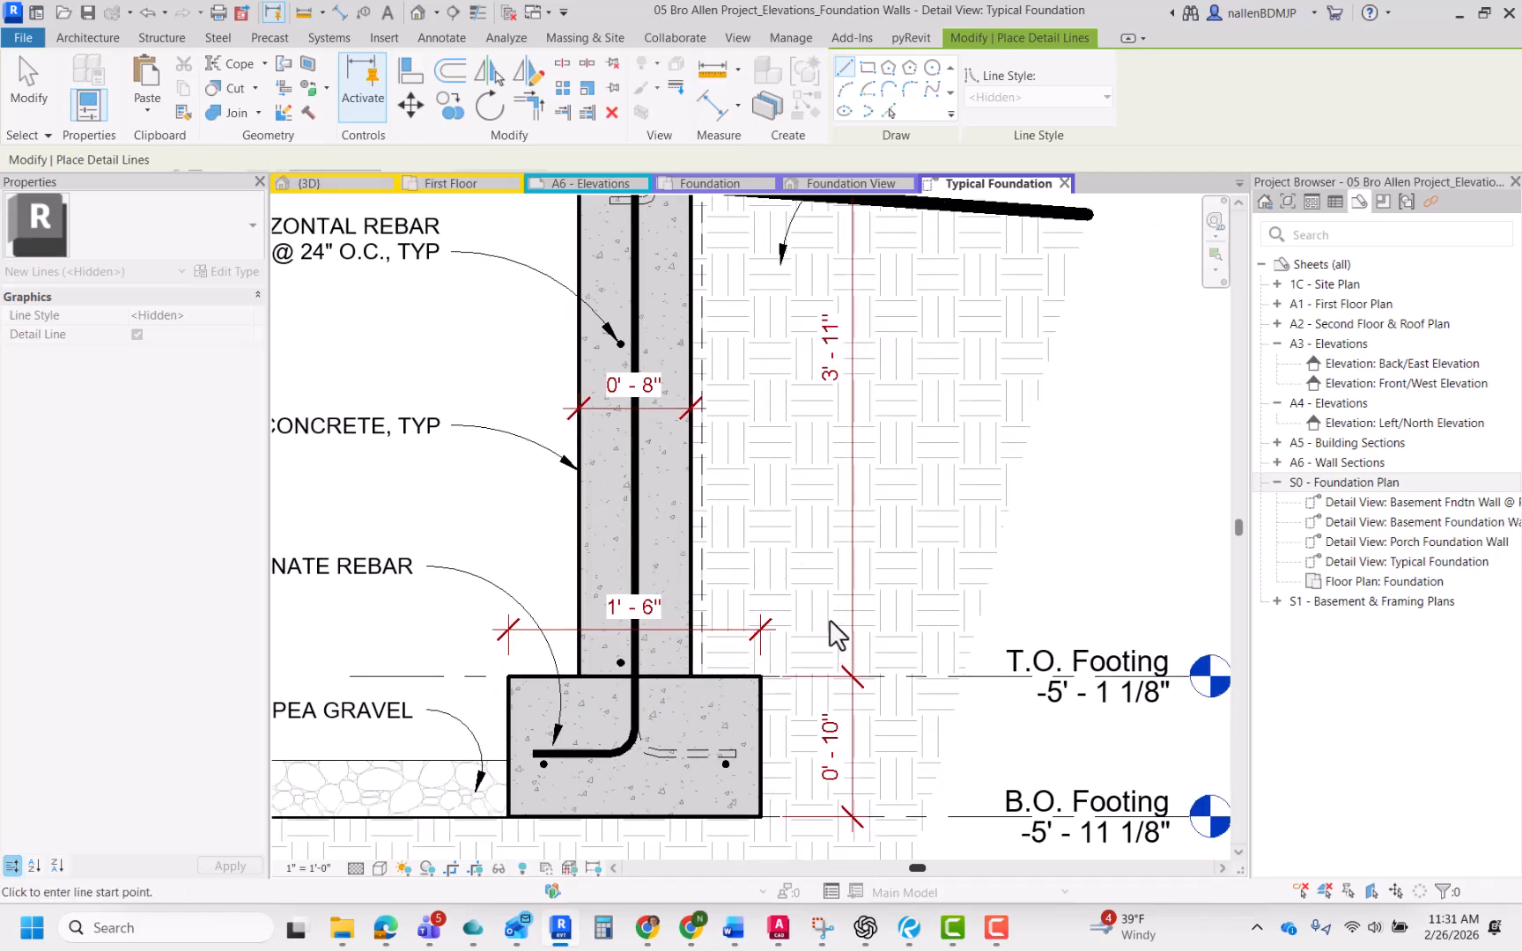
pyautogui.press('Escape')
# Step: Remove the hidden detail line beside the wall's backfill face
pyautogui.scroll(3, 710, 485)
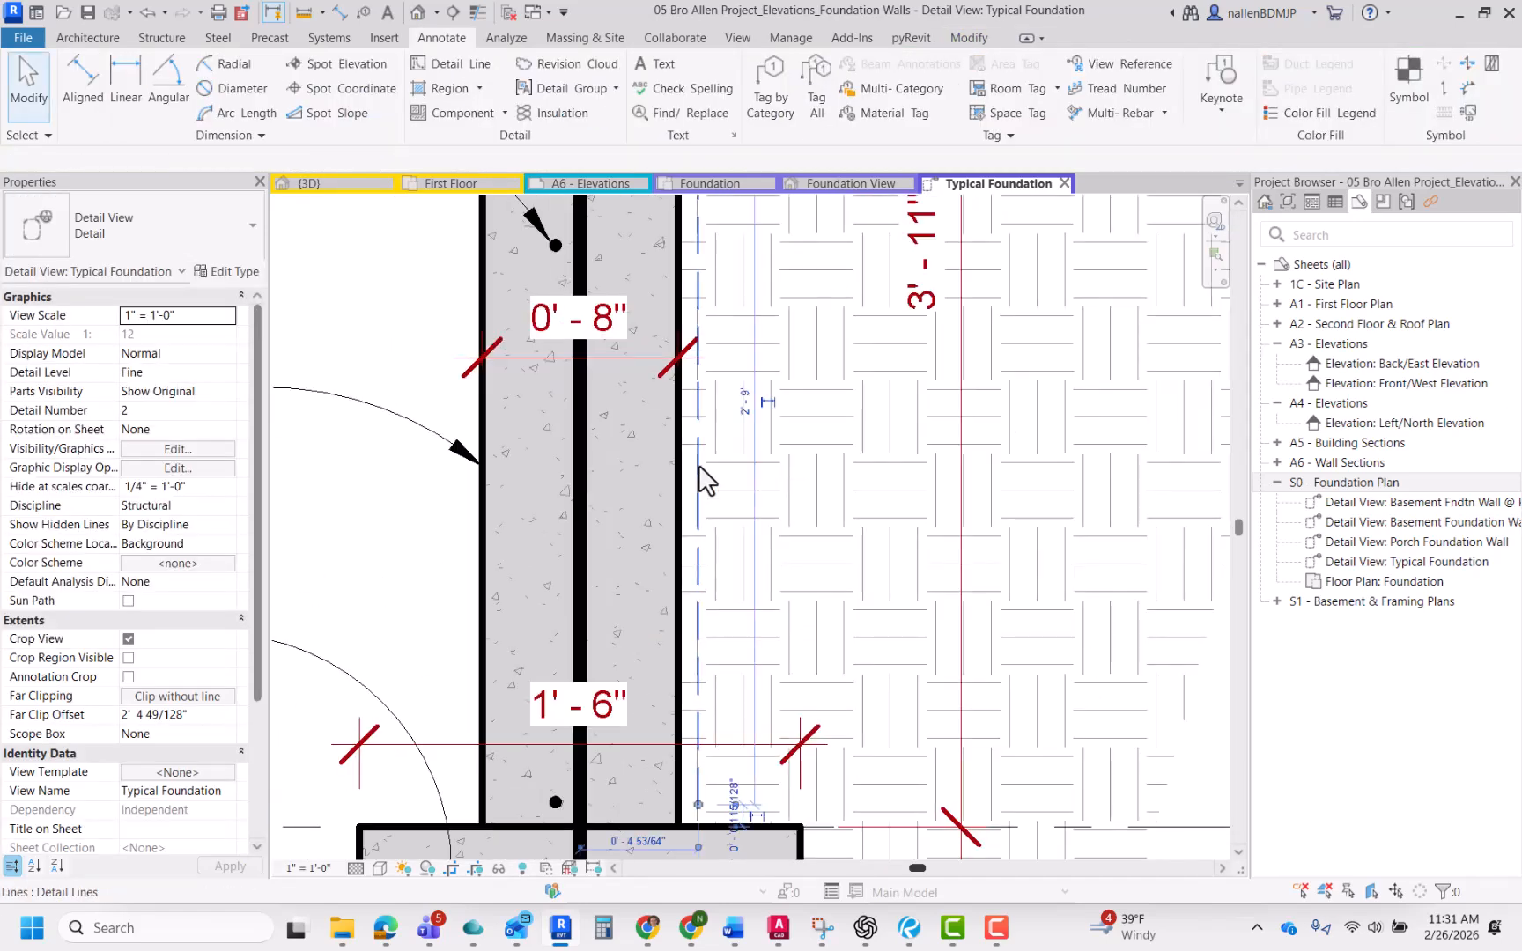
pyautogui.scroll(-3, 703, 476)
pyautogui.click(702, 478)
pyautogui.press('Escape')
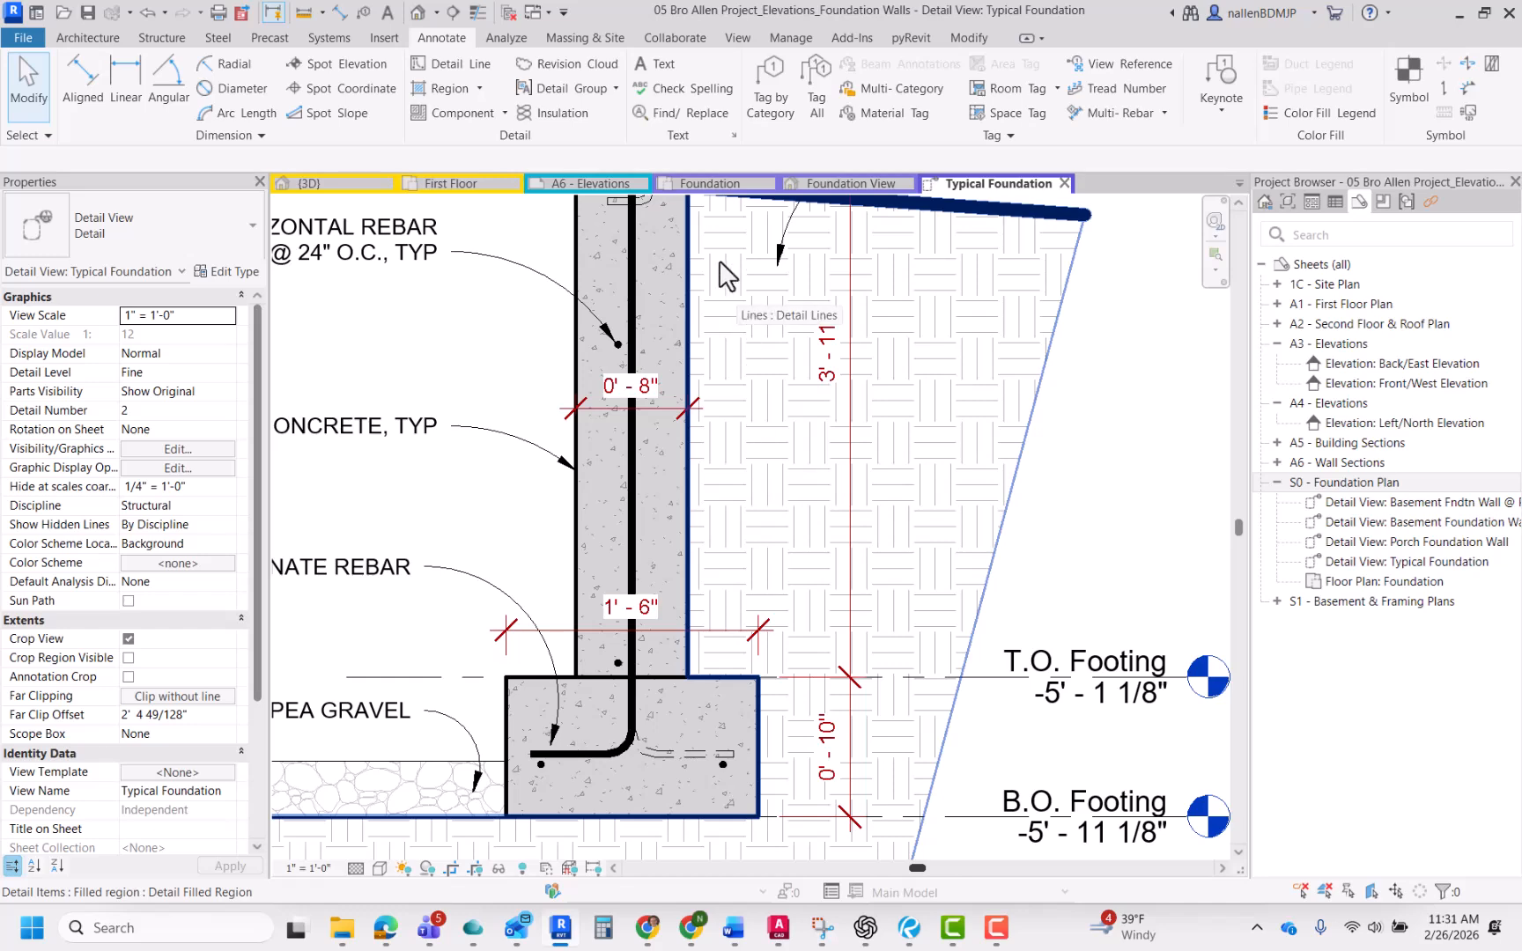
# Step: Create a new line style named Damproofing as a subcategory of Lines
pyautogui.scroll(-3, 775, 523)
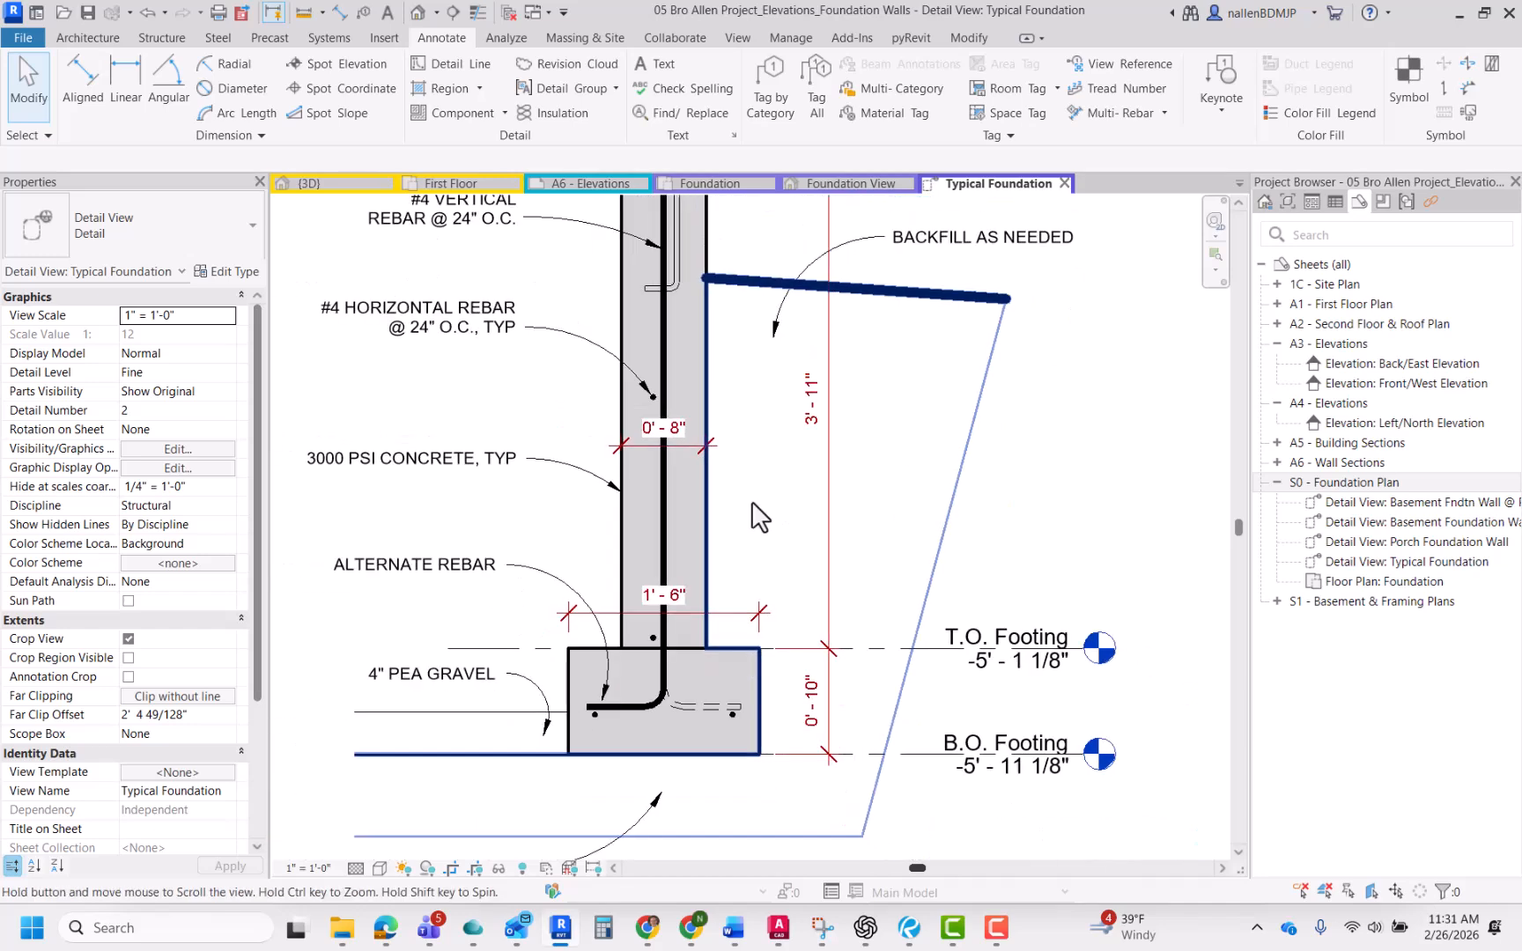
pyautogui.click(789, 38)
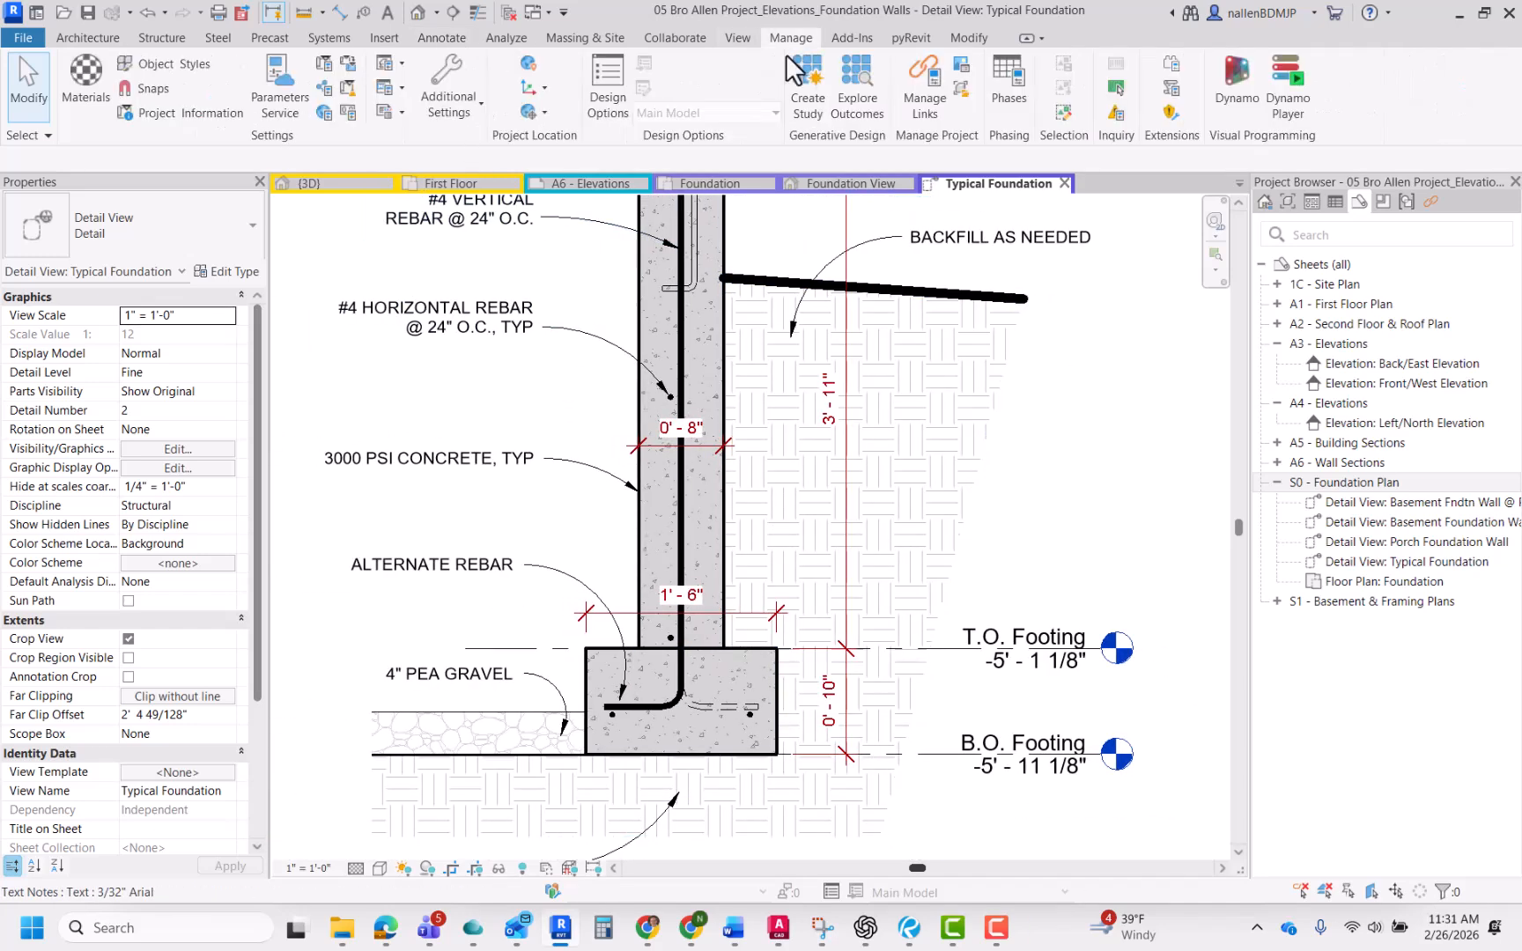
pyautogui.click(472, 115)
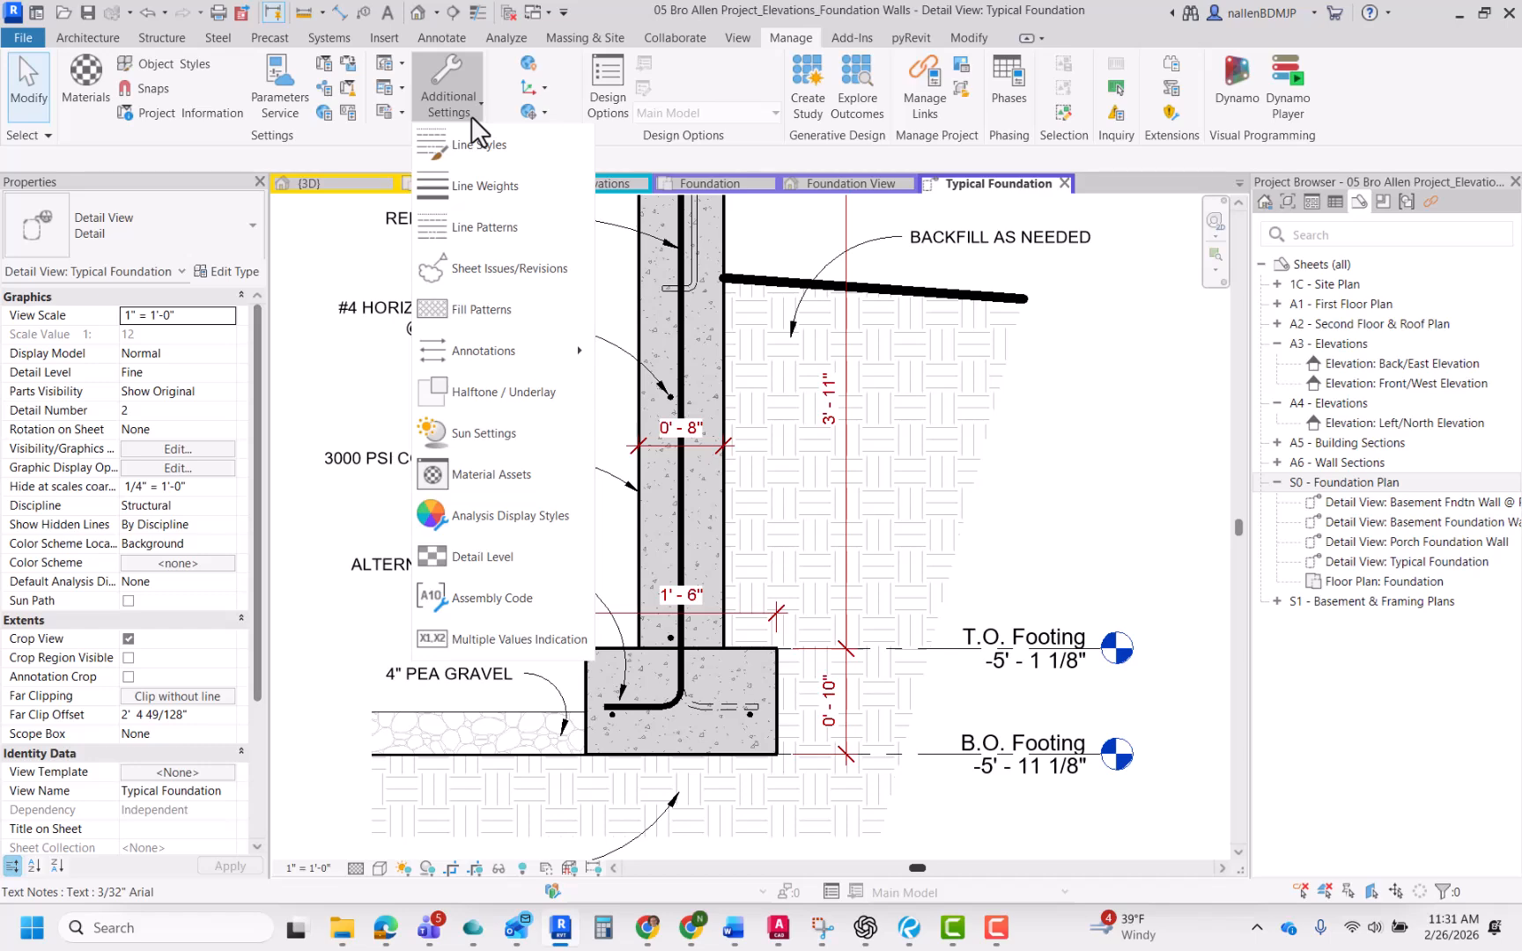
pyautogui.click(473, 145)
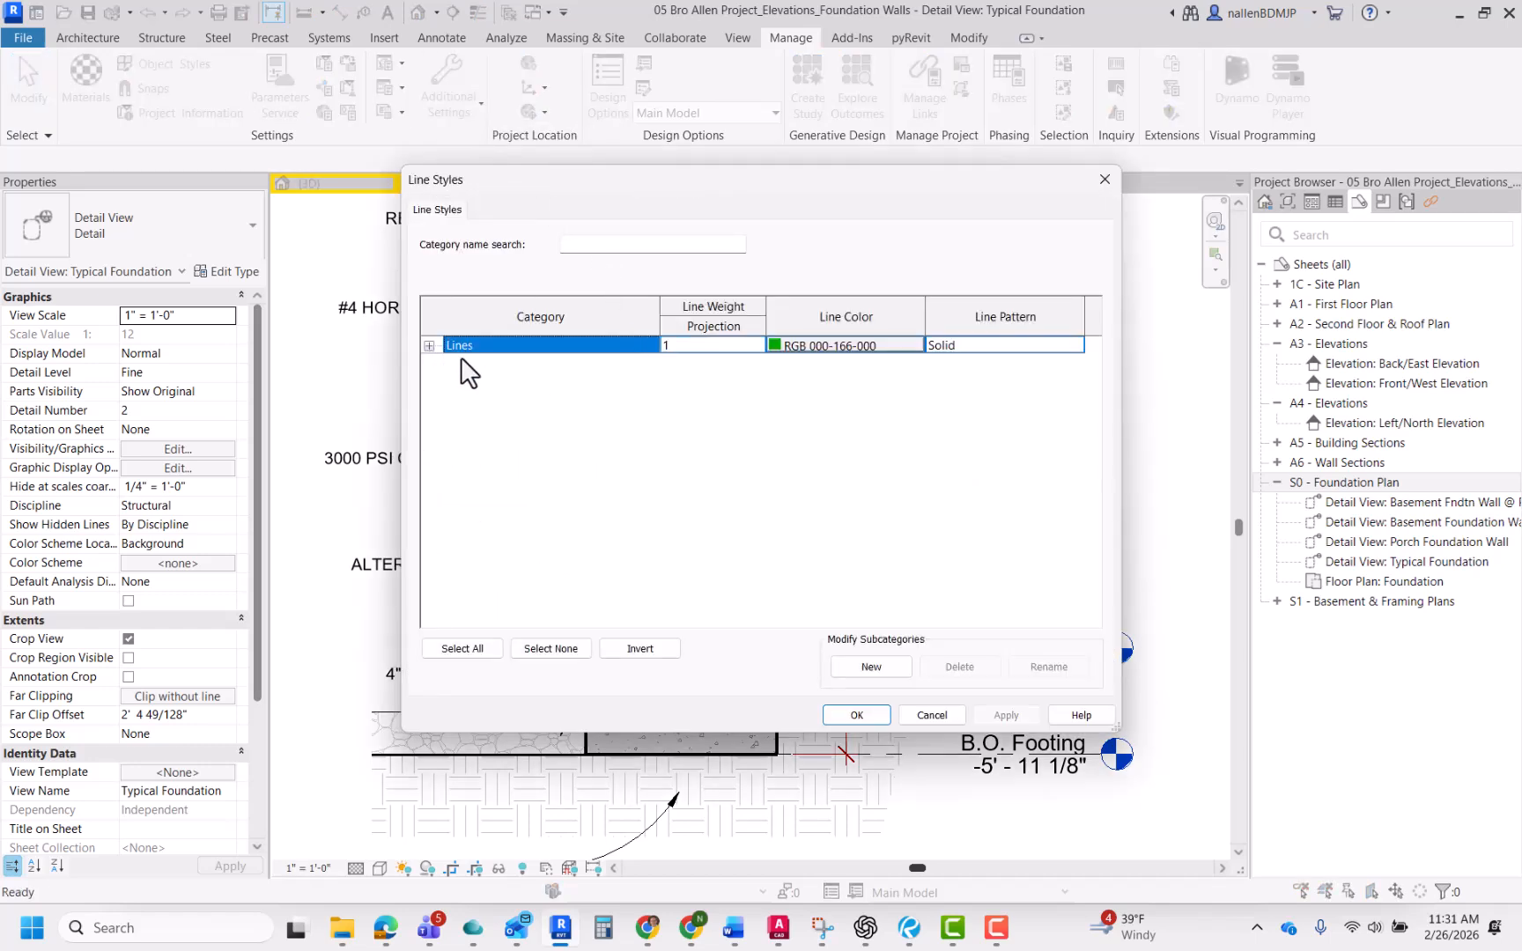
pyautogui.click(429, 346)
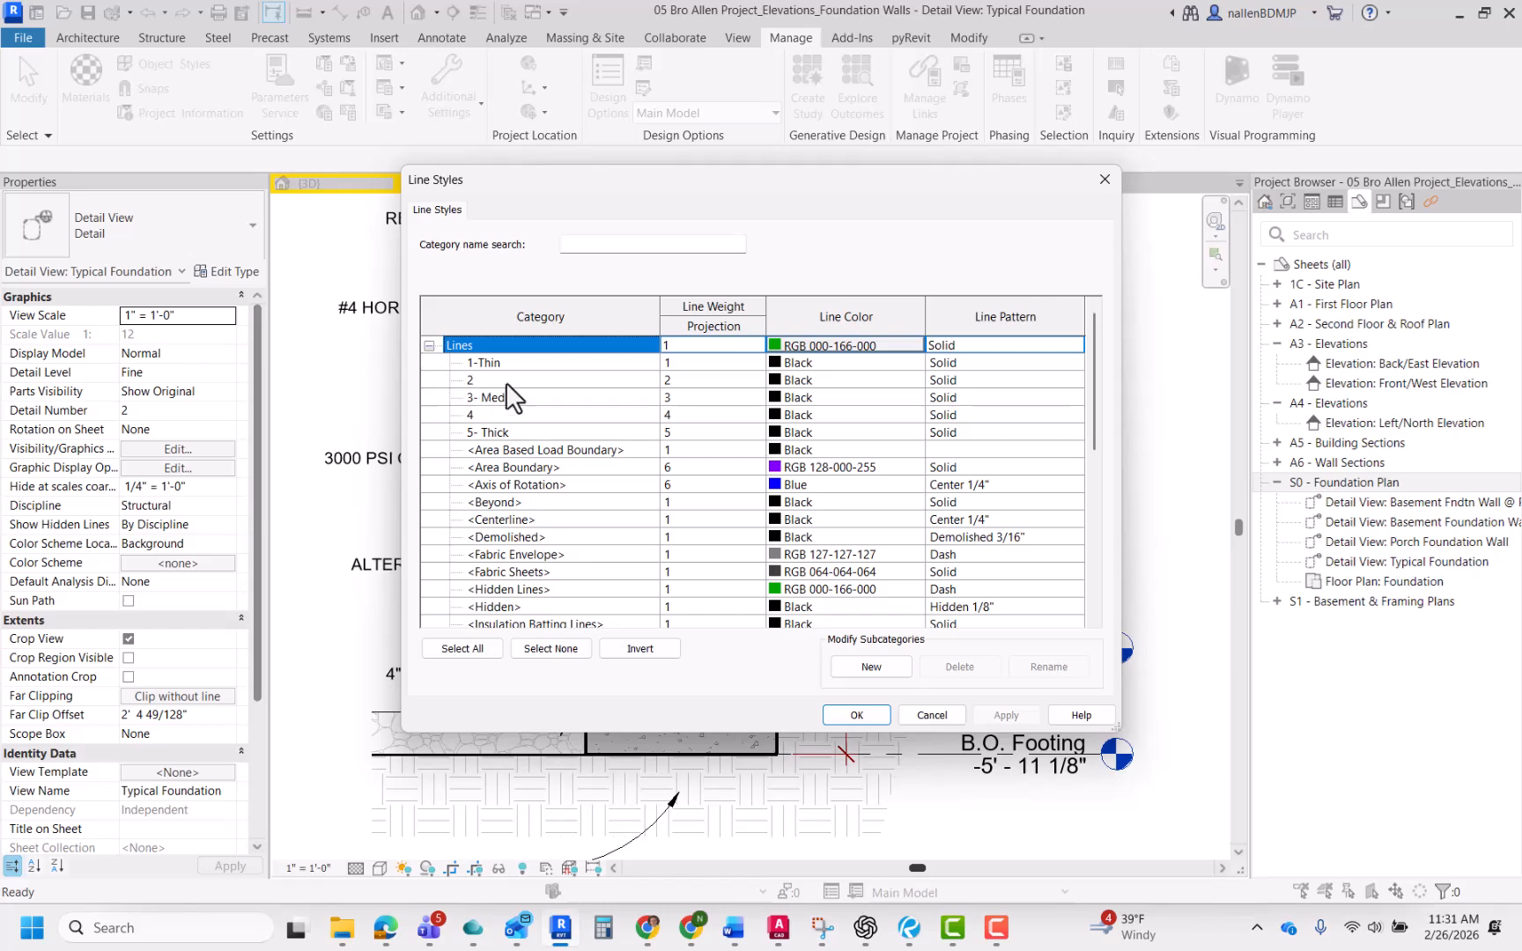
pyautogui.scroll(-3, 528, 517)
pyautogui.scroll(3, 619, 534)
pyautogui.scroll(-2, 652, 483)
pyautogui.scroll(2, 678, 493)
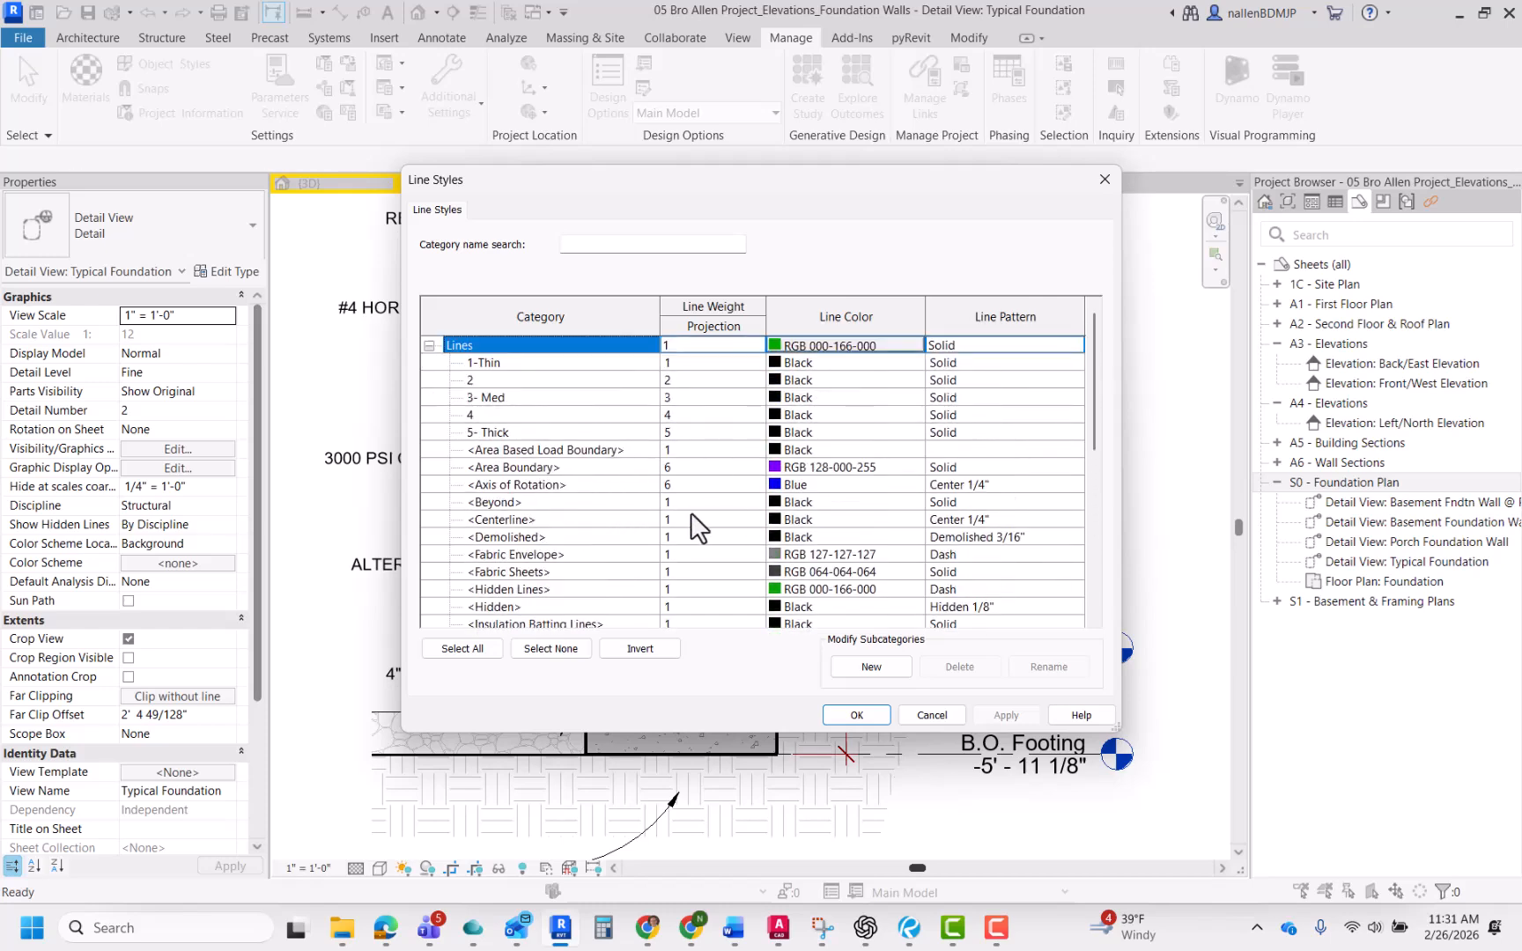
pyautogui.click(870, 667)
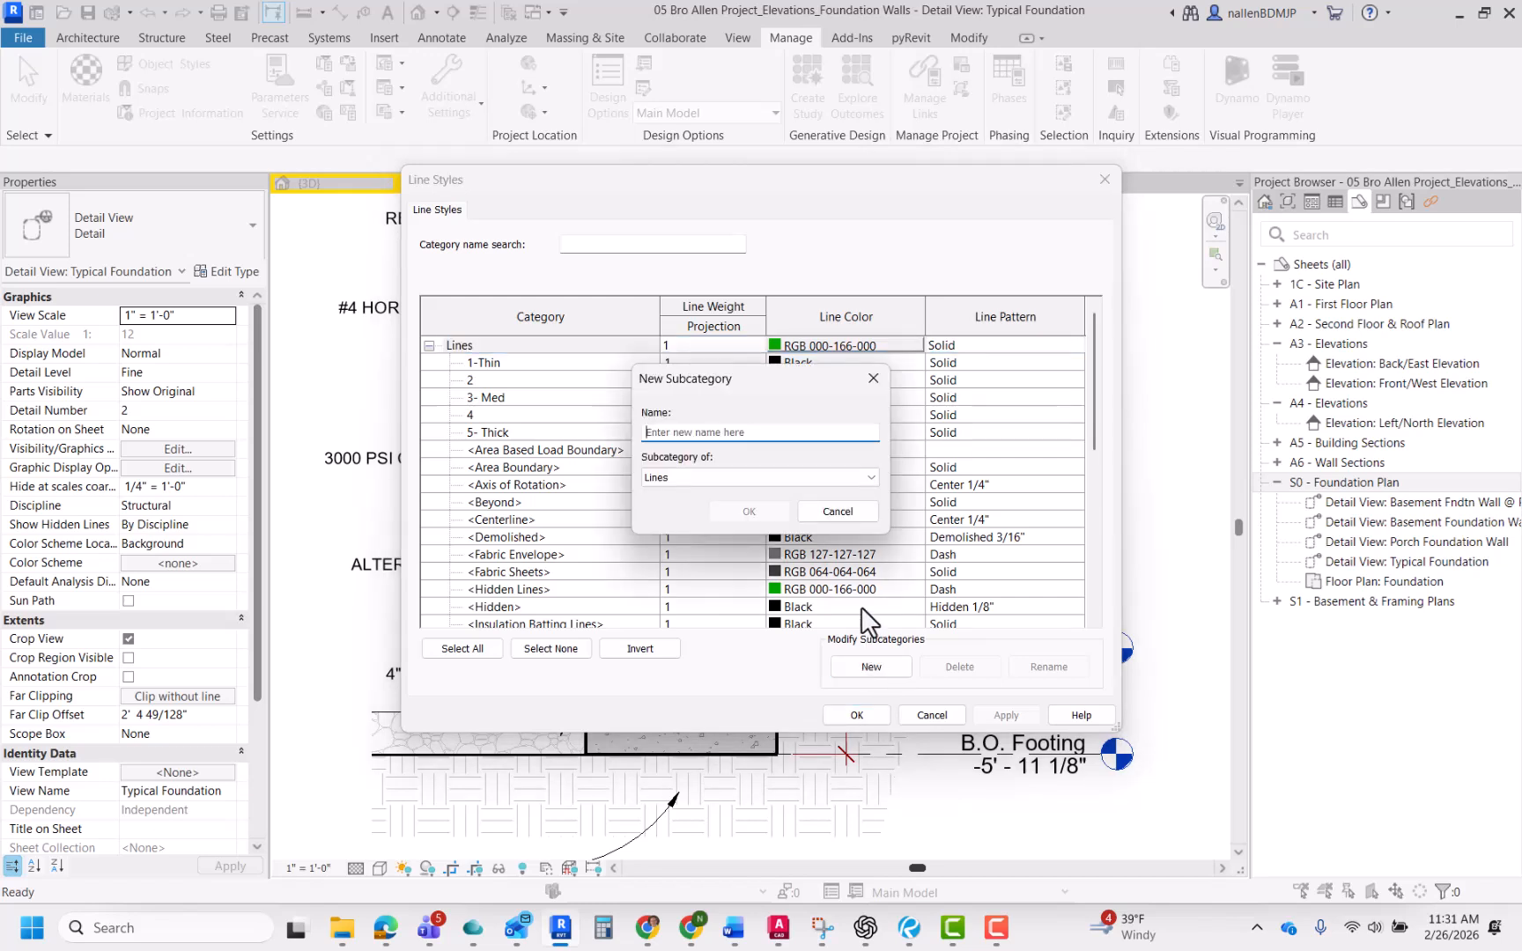
pyautogui.write('Damproofing')
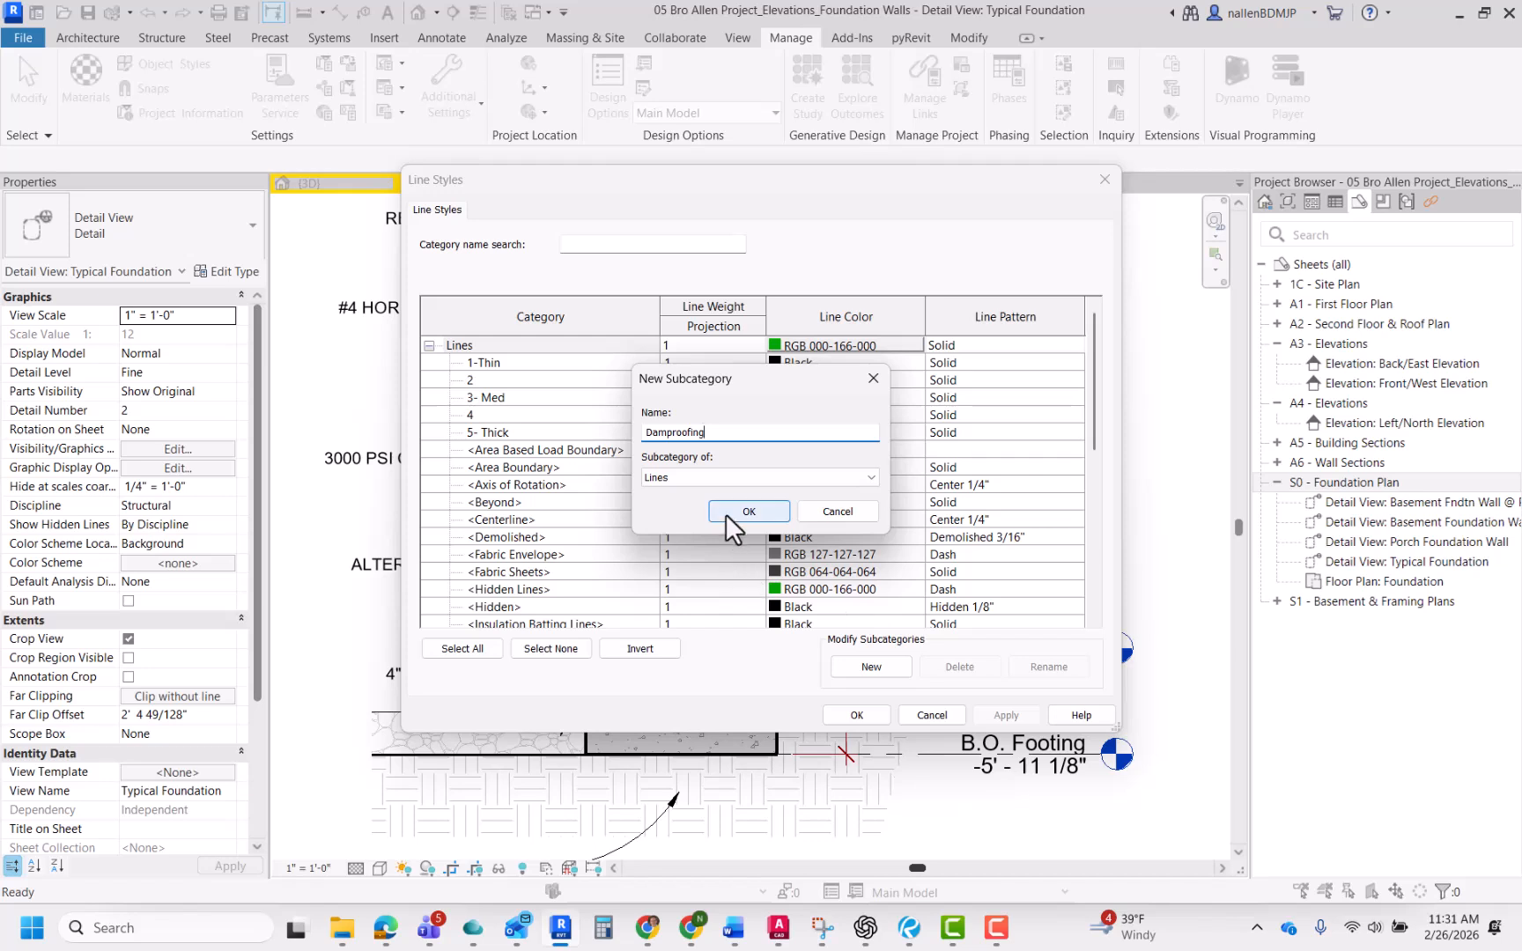
pyautogui.click(749, 512)
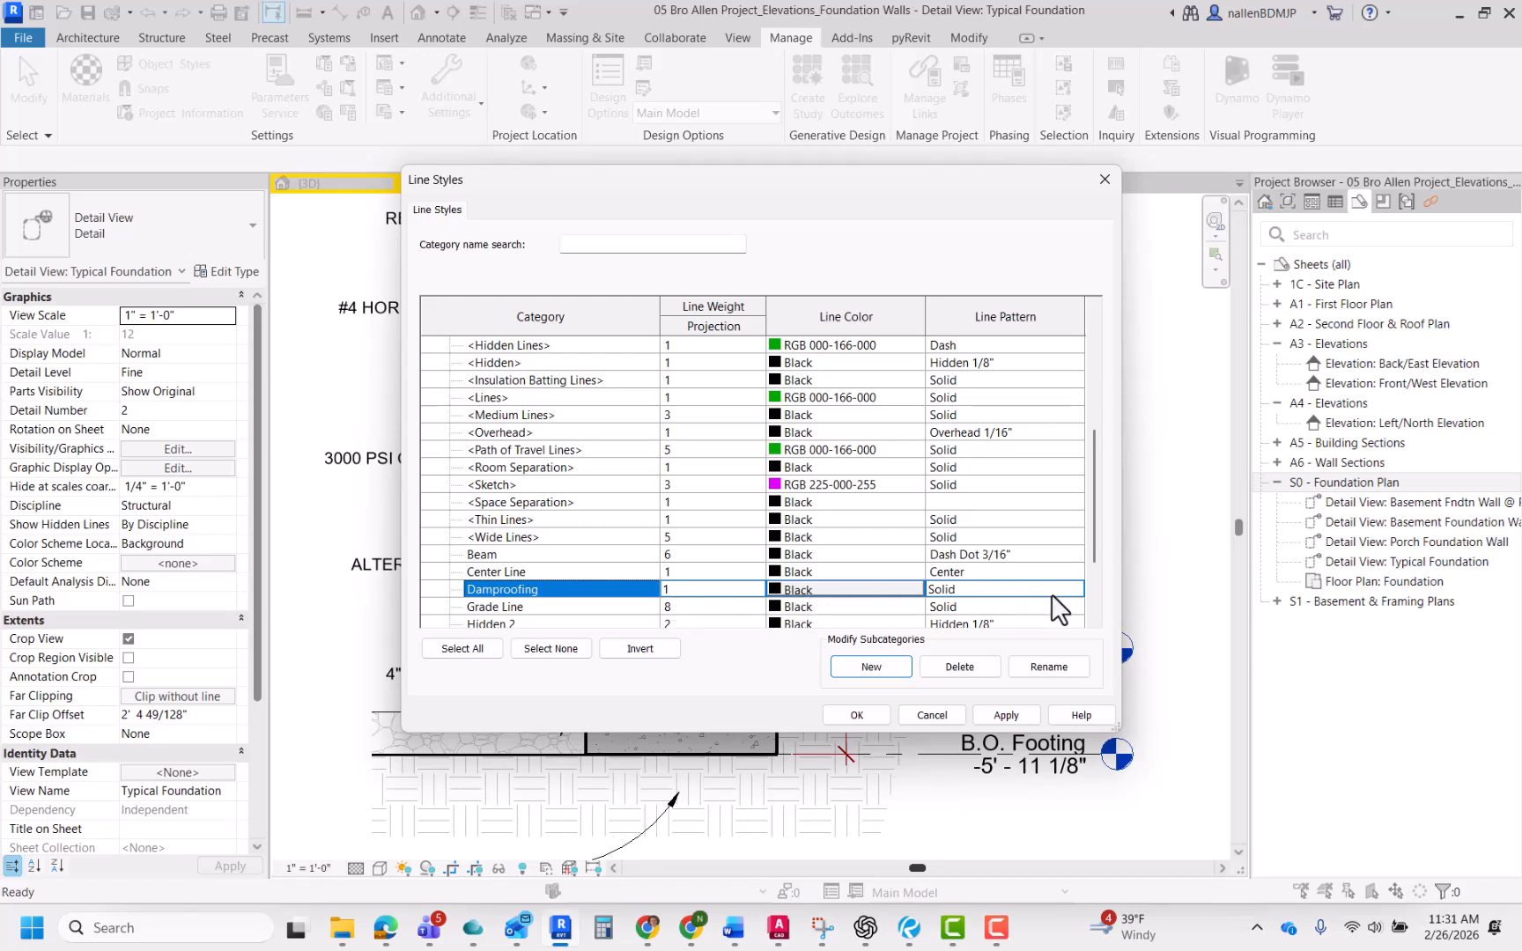
# Step: Set the Damproofing line style to line weight 4 with the Dash pattern and accept the line styles
pyautogui.click(755, 591)
pyautogui.click(755, 589)
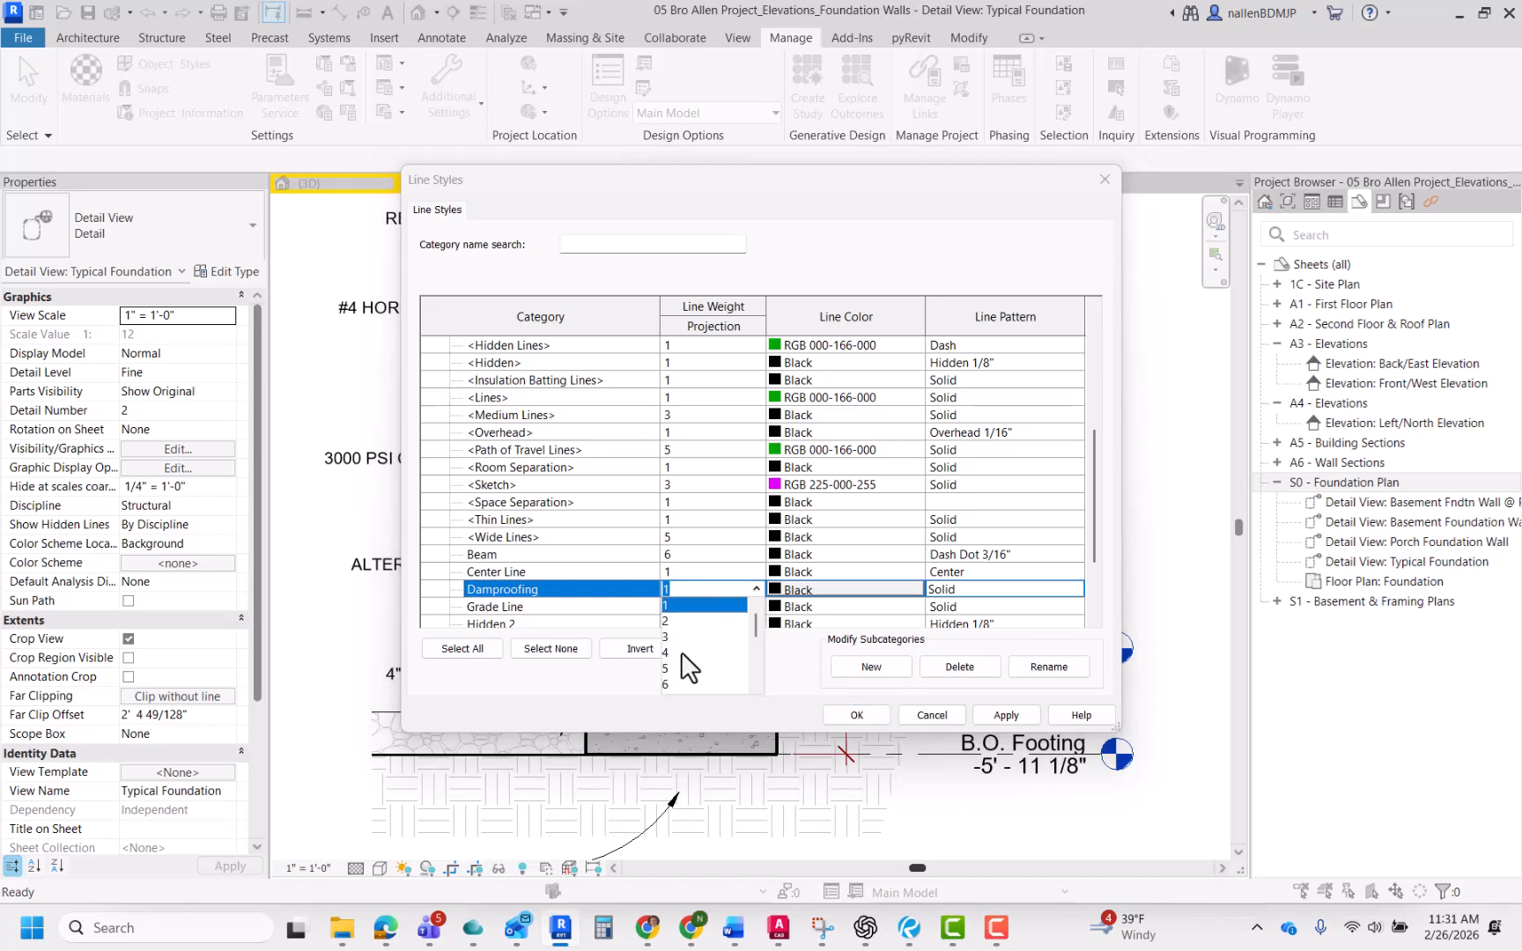
pyautogui.click(689, 653)
pyautogui.click(1025, 592)
pyautogui.click(1074, 589)
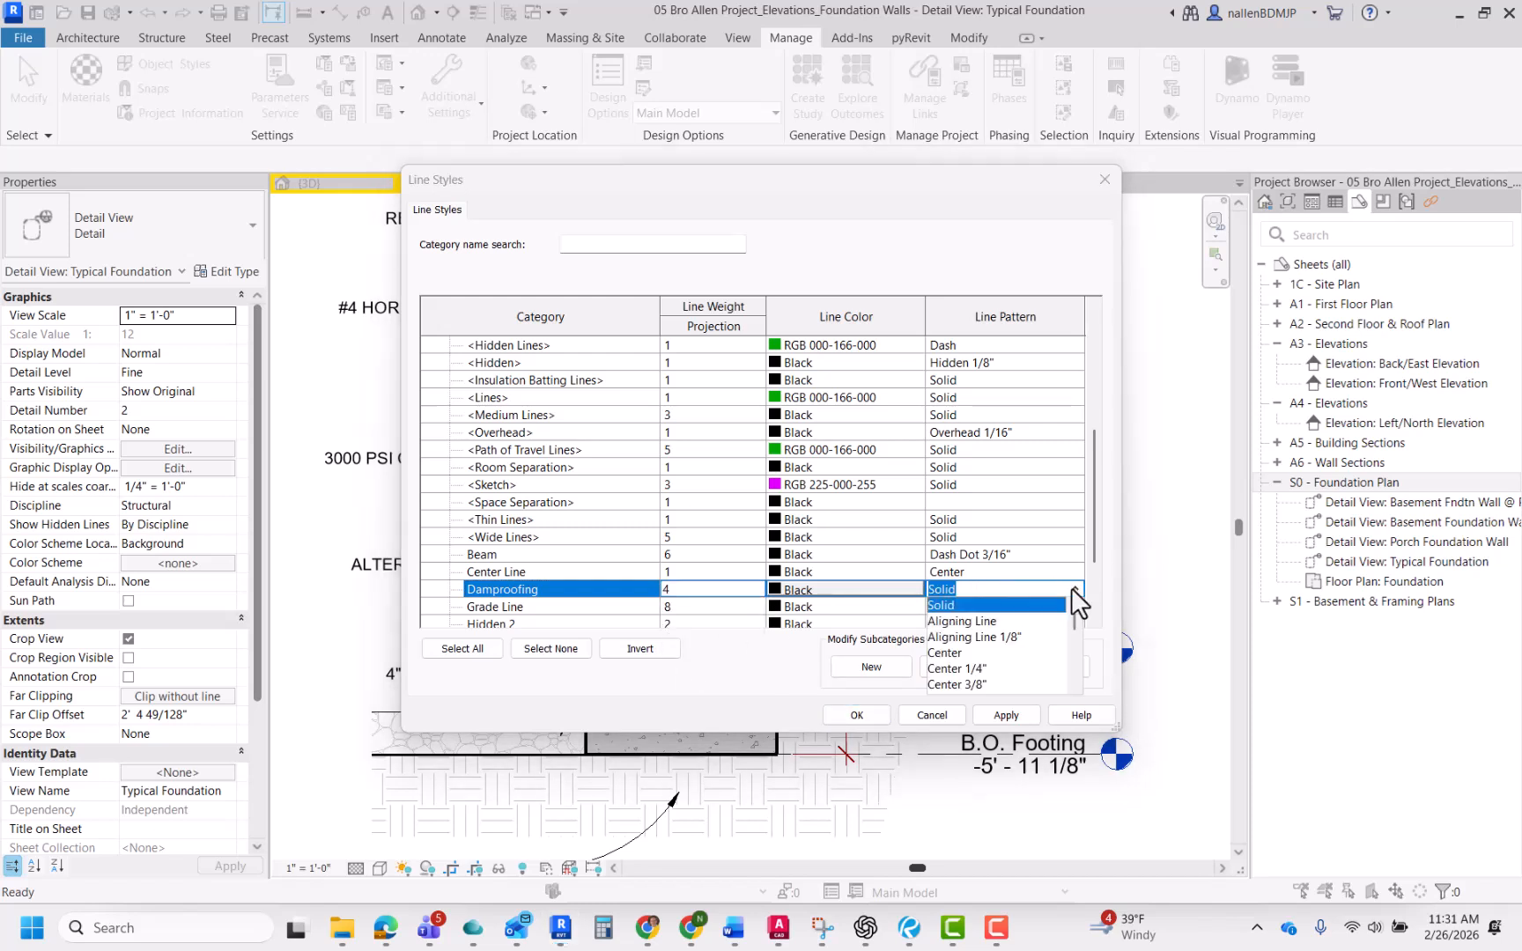
pyautogui.scroll(-2, 988, 653)
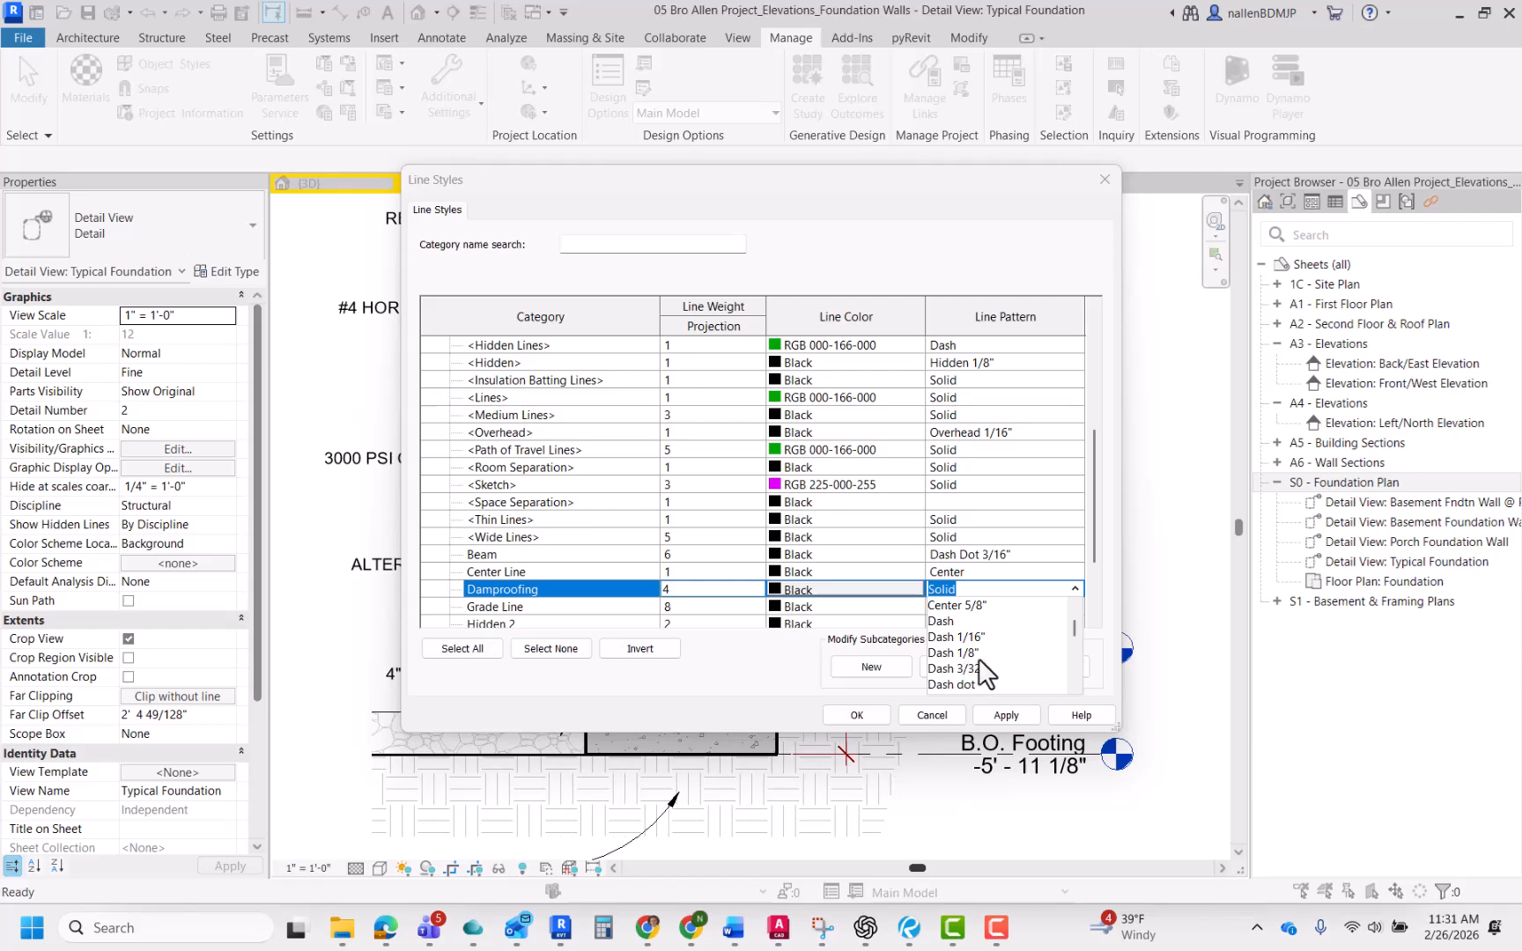
pyautogui.click(960, 622)
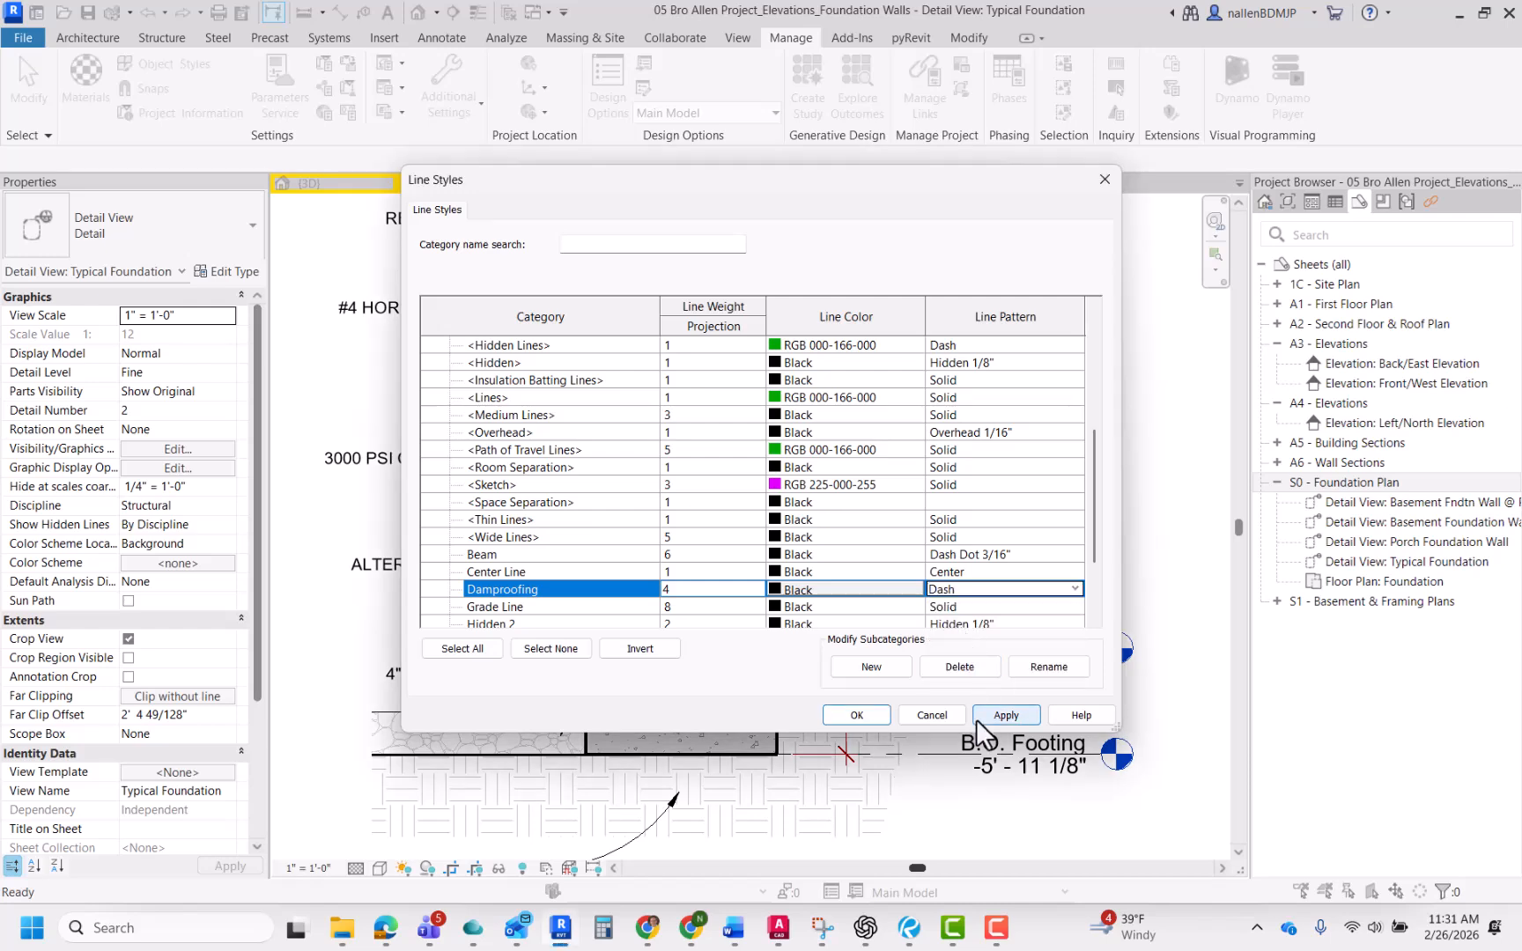
pyautogui.click(854, 716)
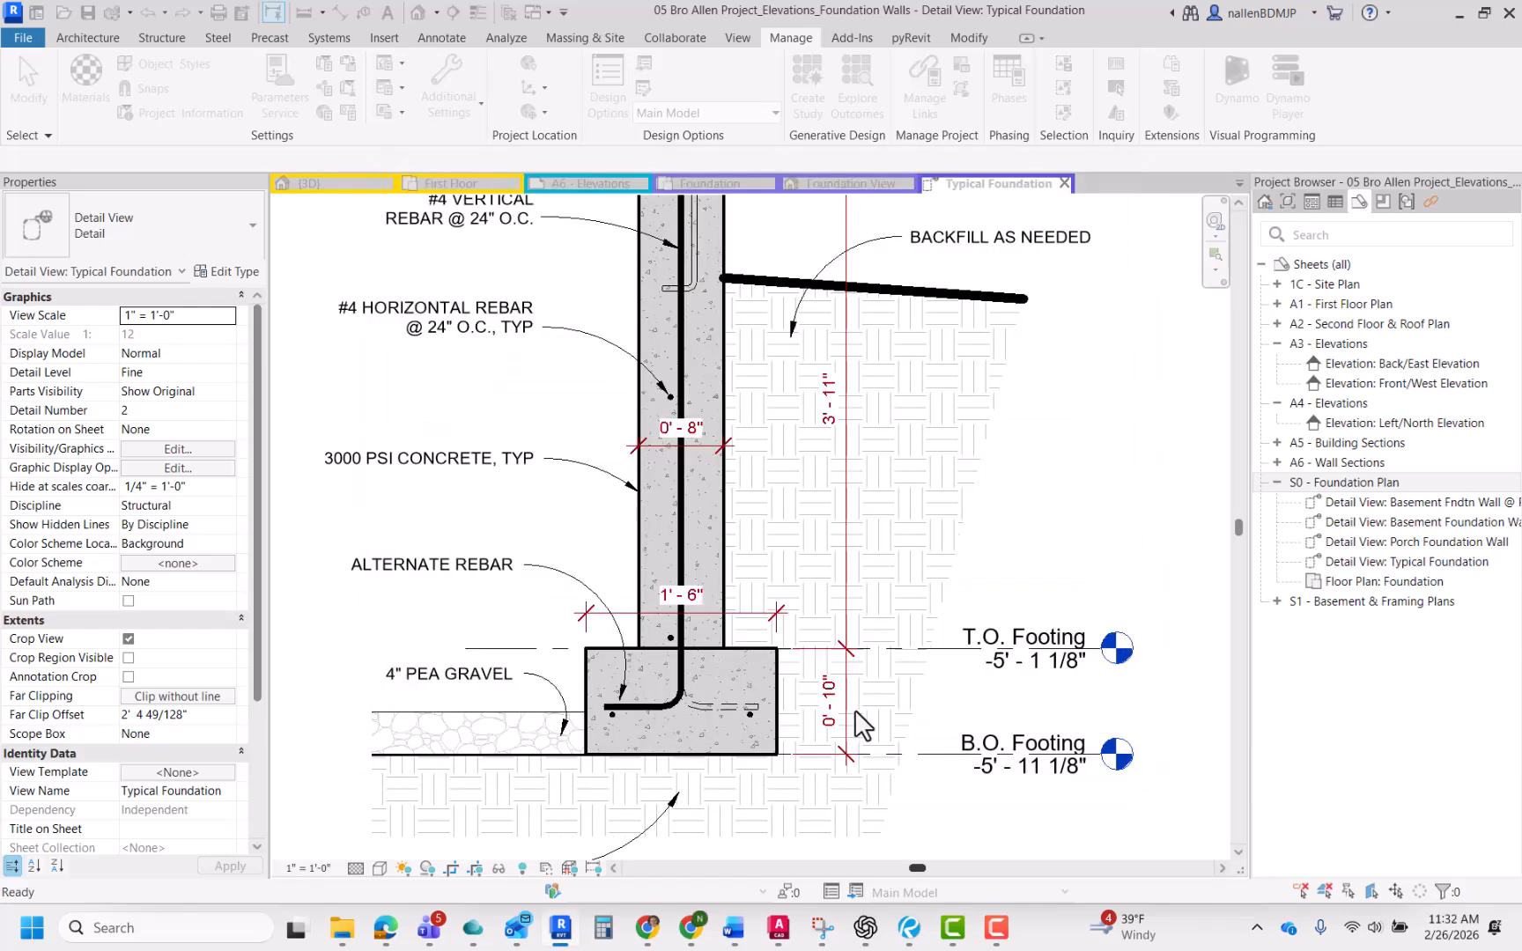
# Step: Draw Damproofing detail lines down the wall's backfill face for about 2'-9" and out above the footing for about 4 1/2"
pyautogui.press('d')
pyautogui.press('l')
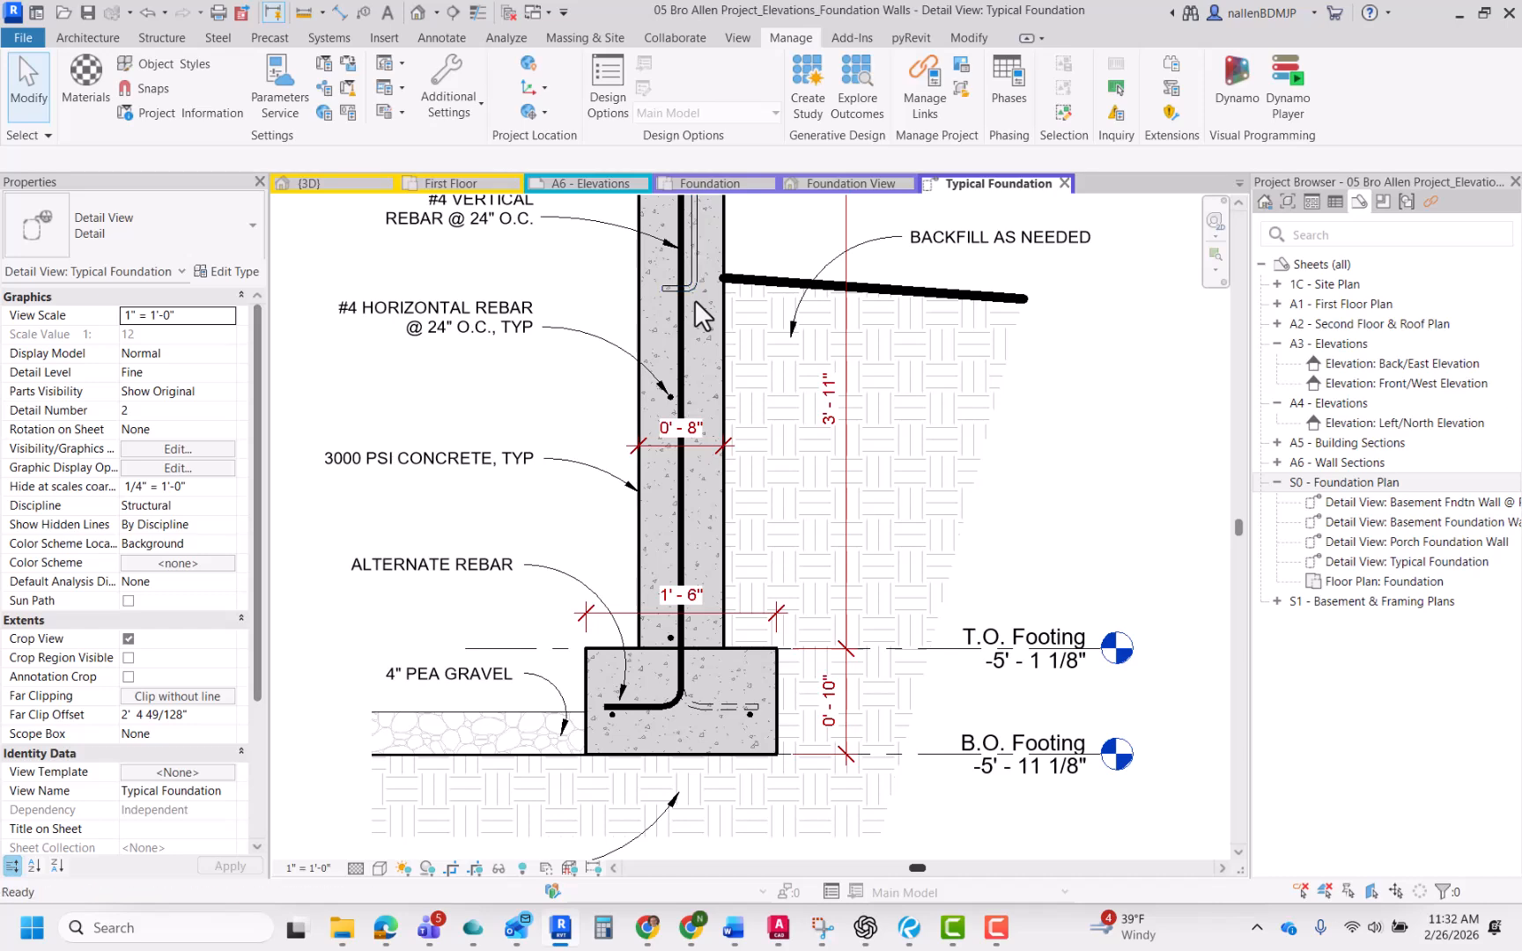
pyautogui.click(1021, 96)
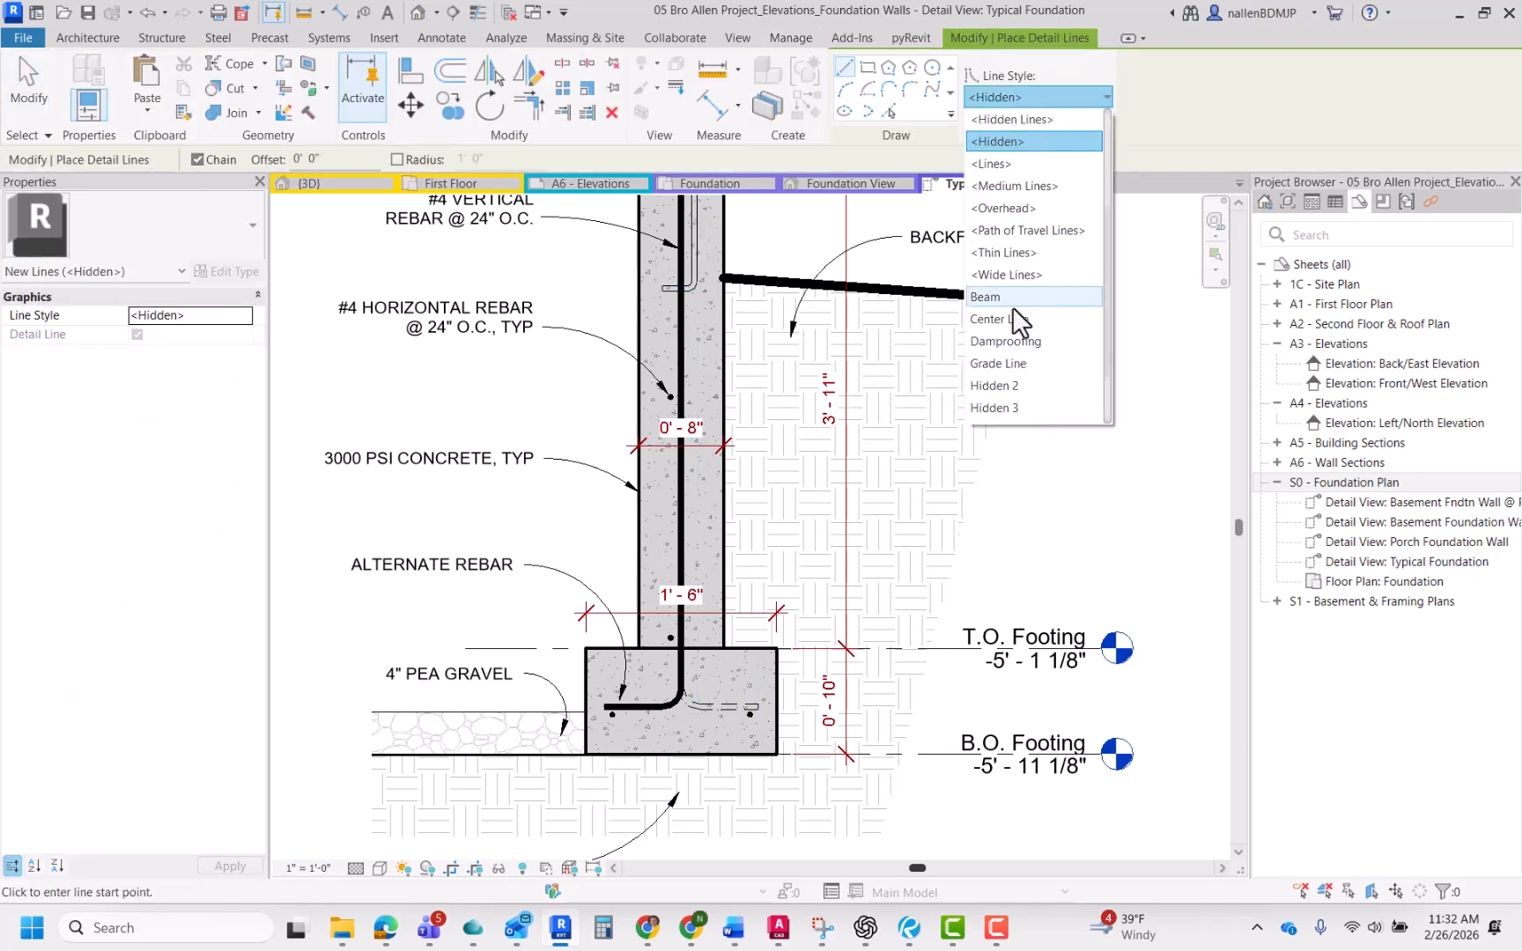
pyautogui.click(1011, 341)
pyautogui.scroll(3, 738, 326)
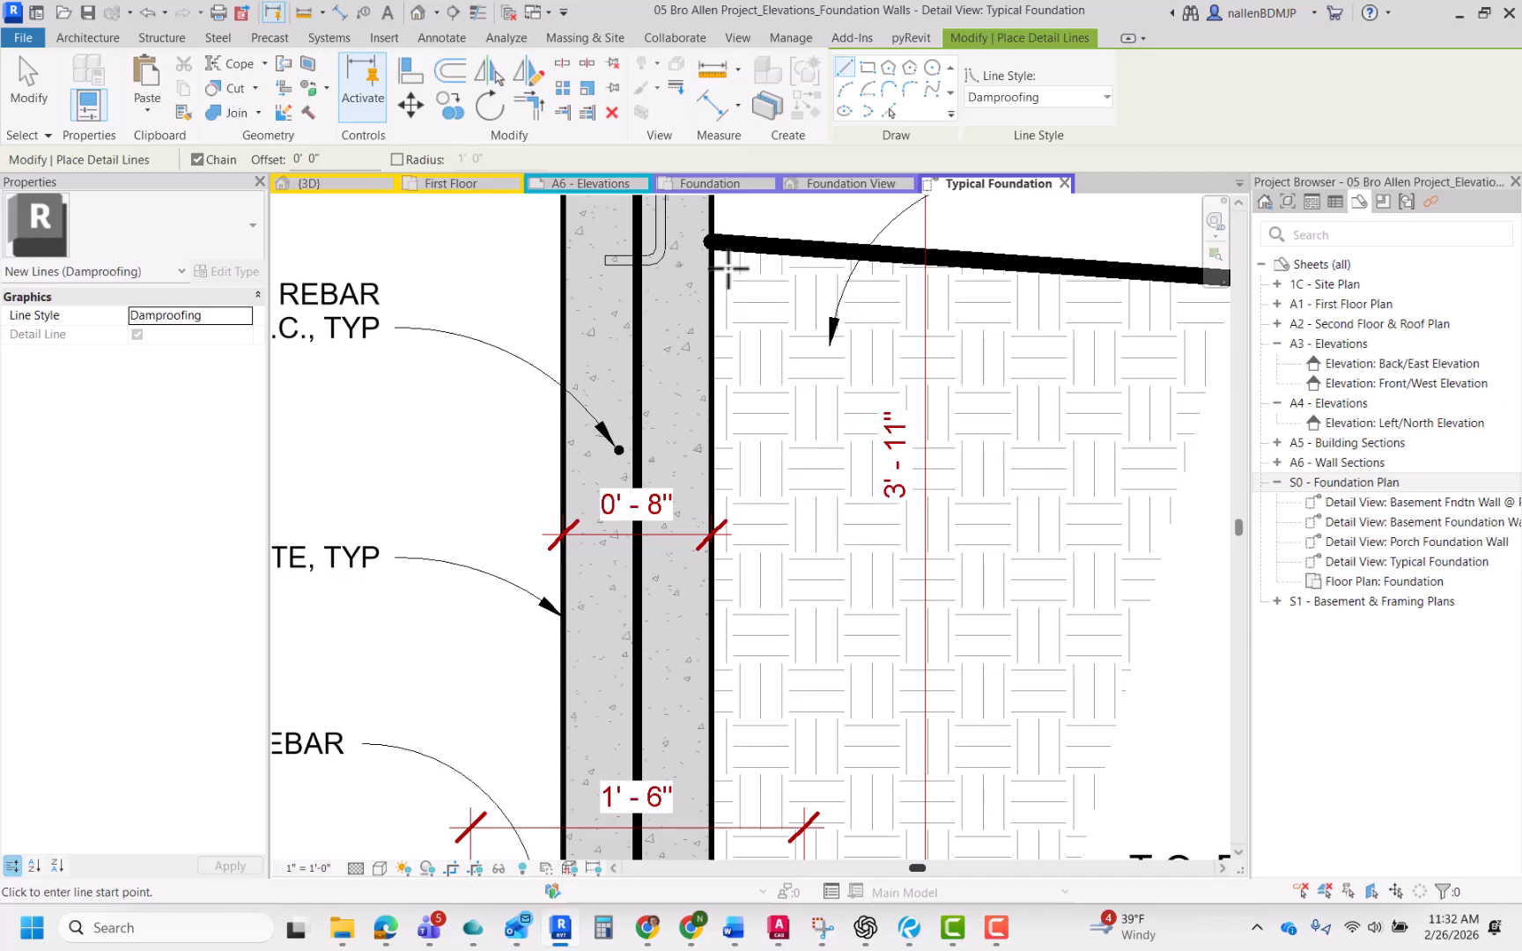
pyautogui.click(713, 245)
pyautogui.scroll(-3, 723, 445)
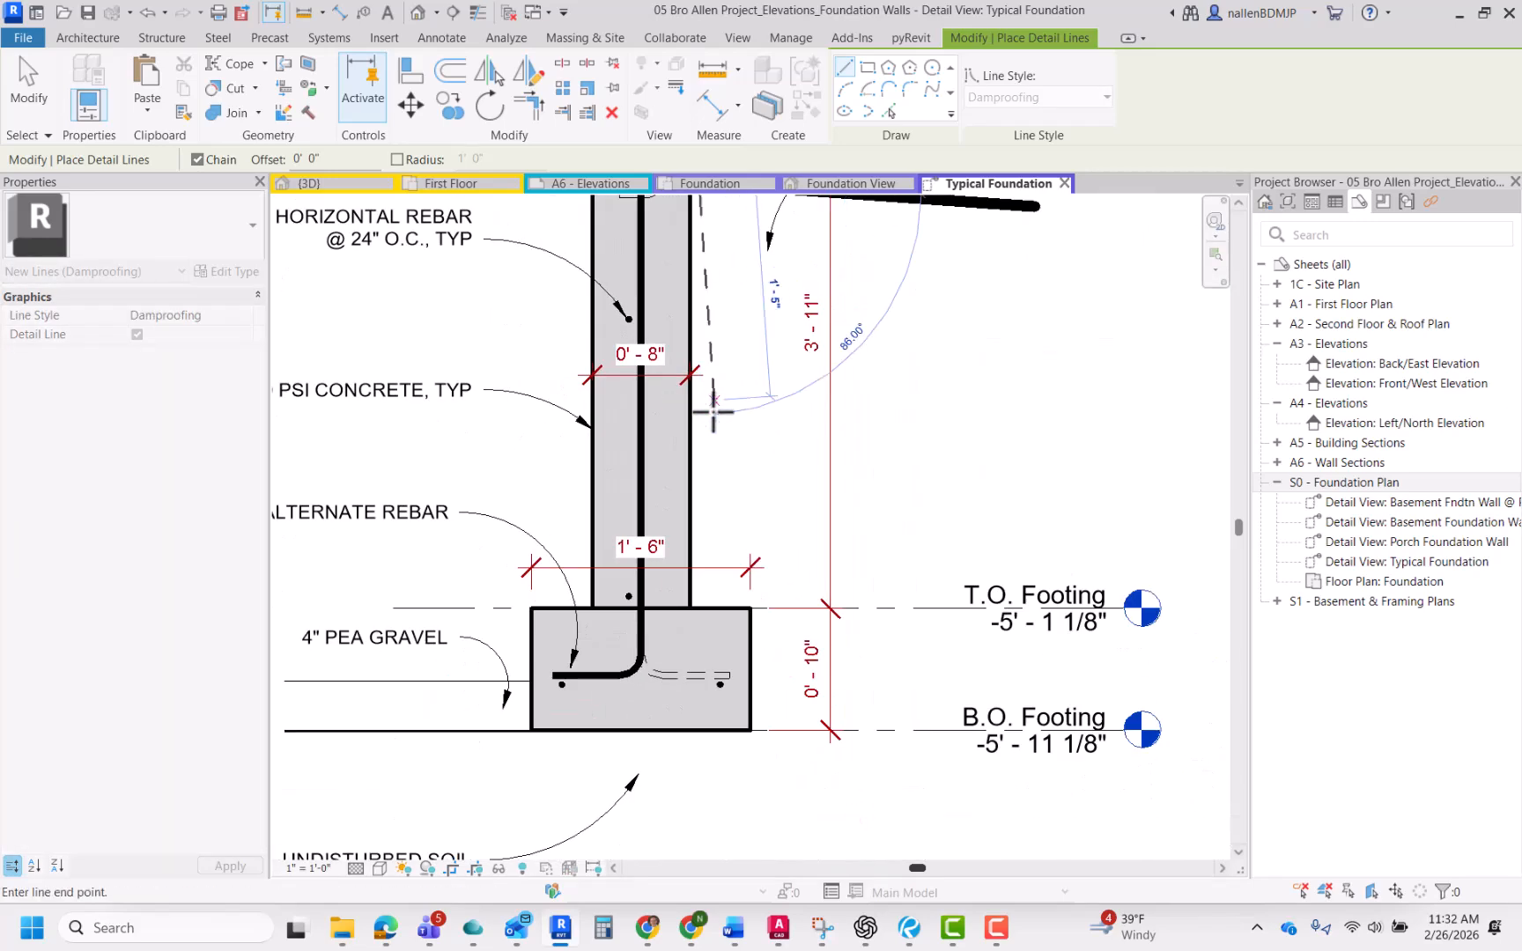
pyautogui.scroll(4, 700, 528)
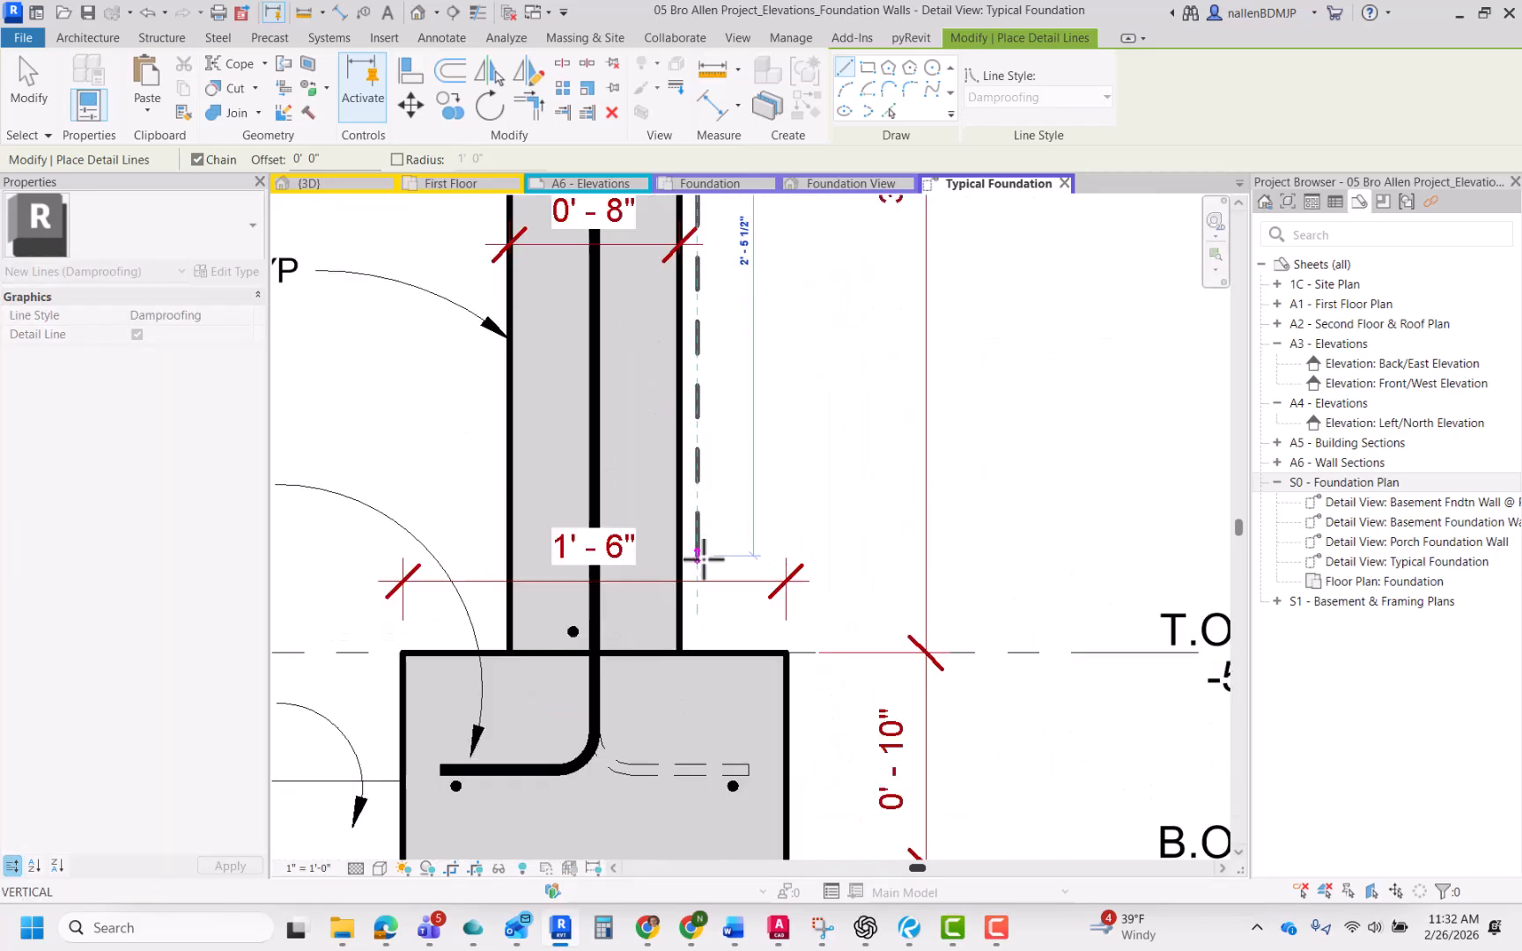
pyautogui.click(696, 641)
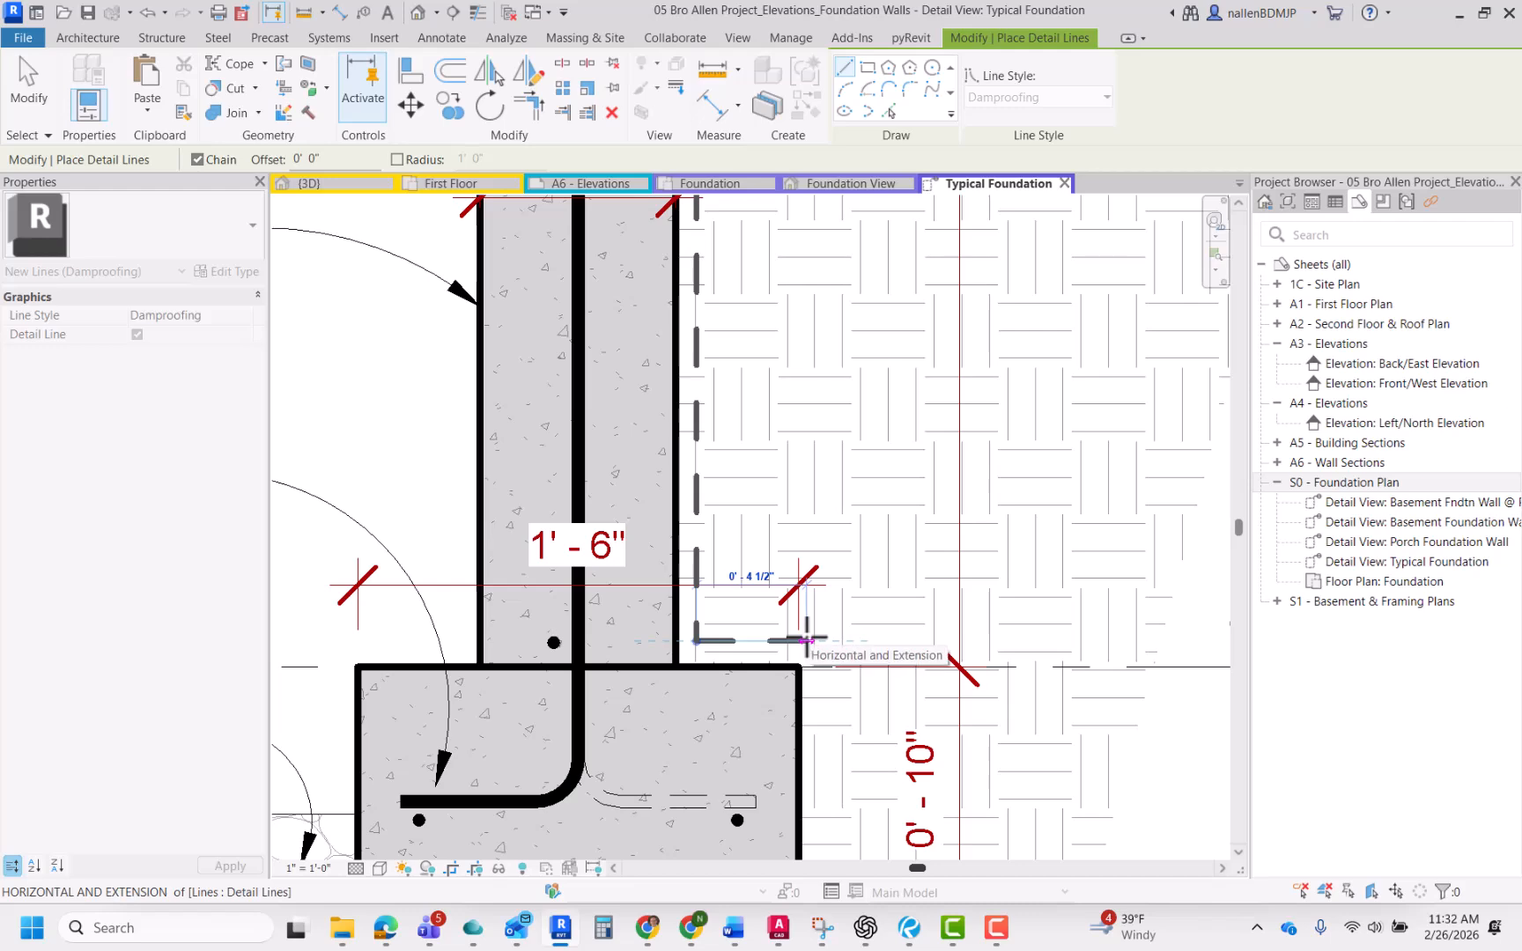
pyautogui.click(805, 640)
pyautogui.press('Escape')
pyautogui.scroll(-2, 881, 558)
pyautogui.press('Escape')
pyautogui.scroll(3, 840, 634)
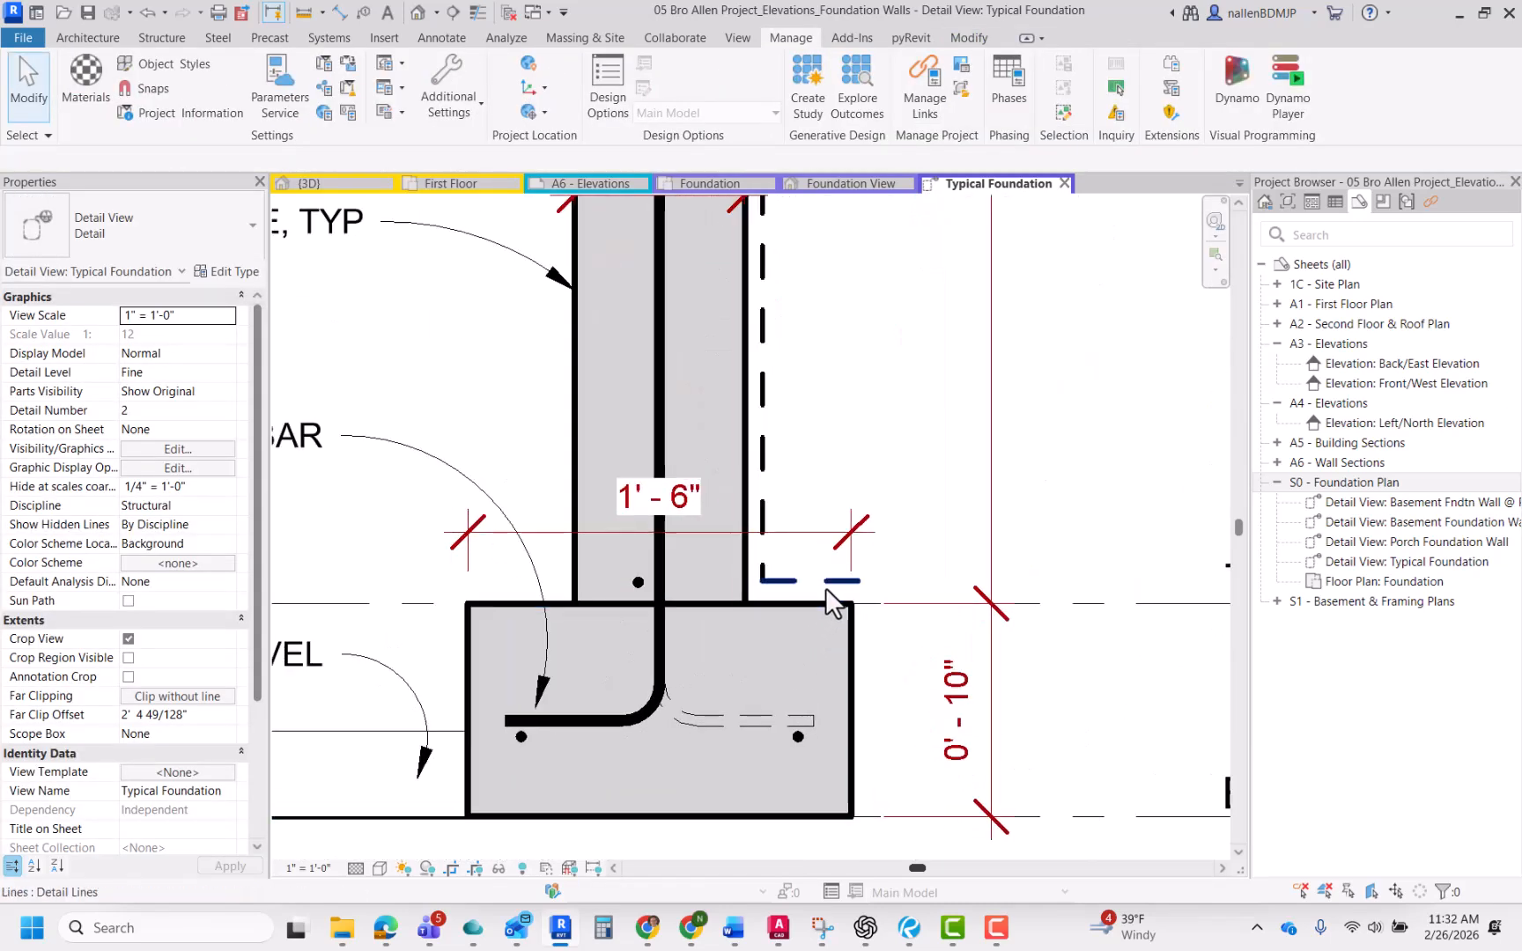
# Step: Try nudging the horizontal damproofing line down toward the top of the footing
pyautogui.click(831, 586)
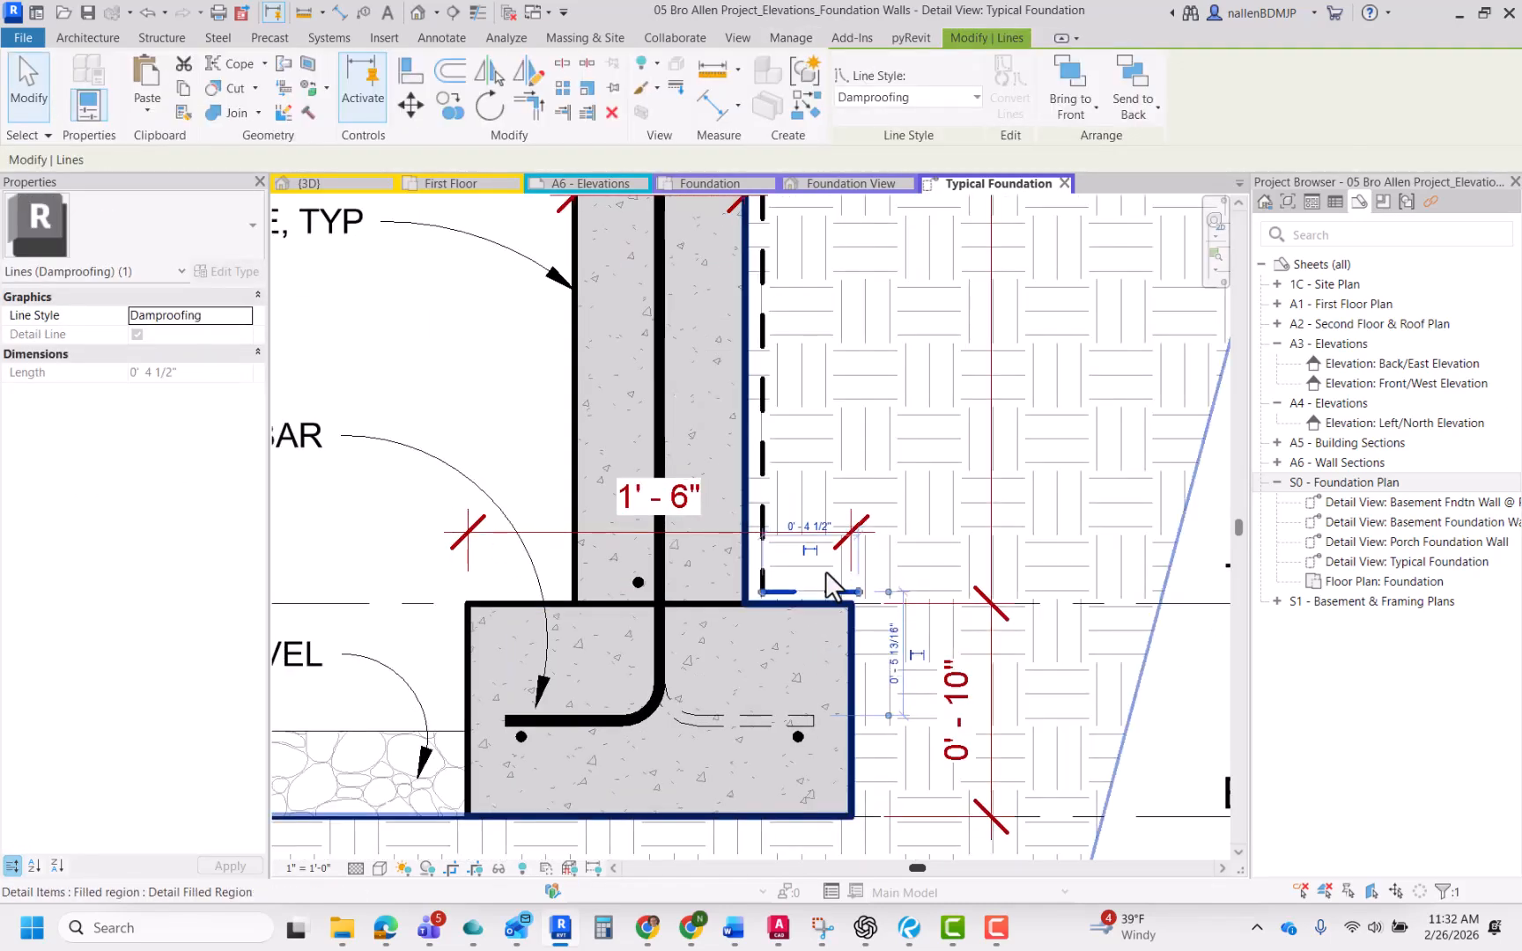
pyautogui.scroll(-2, 825, 578)
pyautogui.scroll(1, 832, 578)
pyautogui.moveTo(832, 578); pyautogui.dragTo(839, 578, button='middle')
pyautogui.scroll(1, 839, 578)
pyautogui.press('Escape')
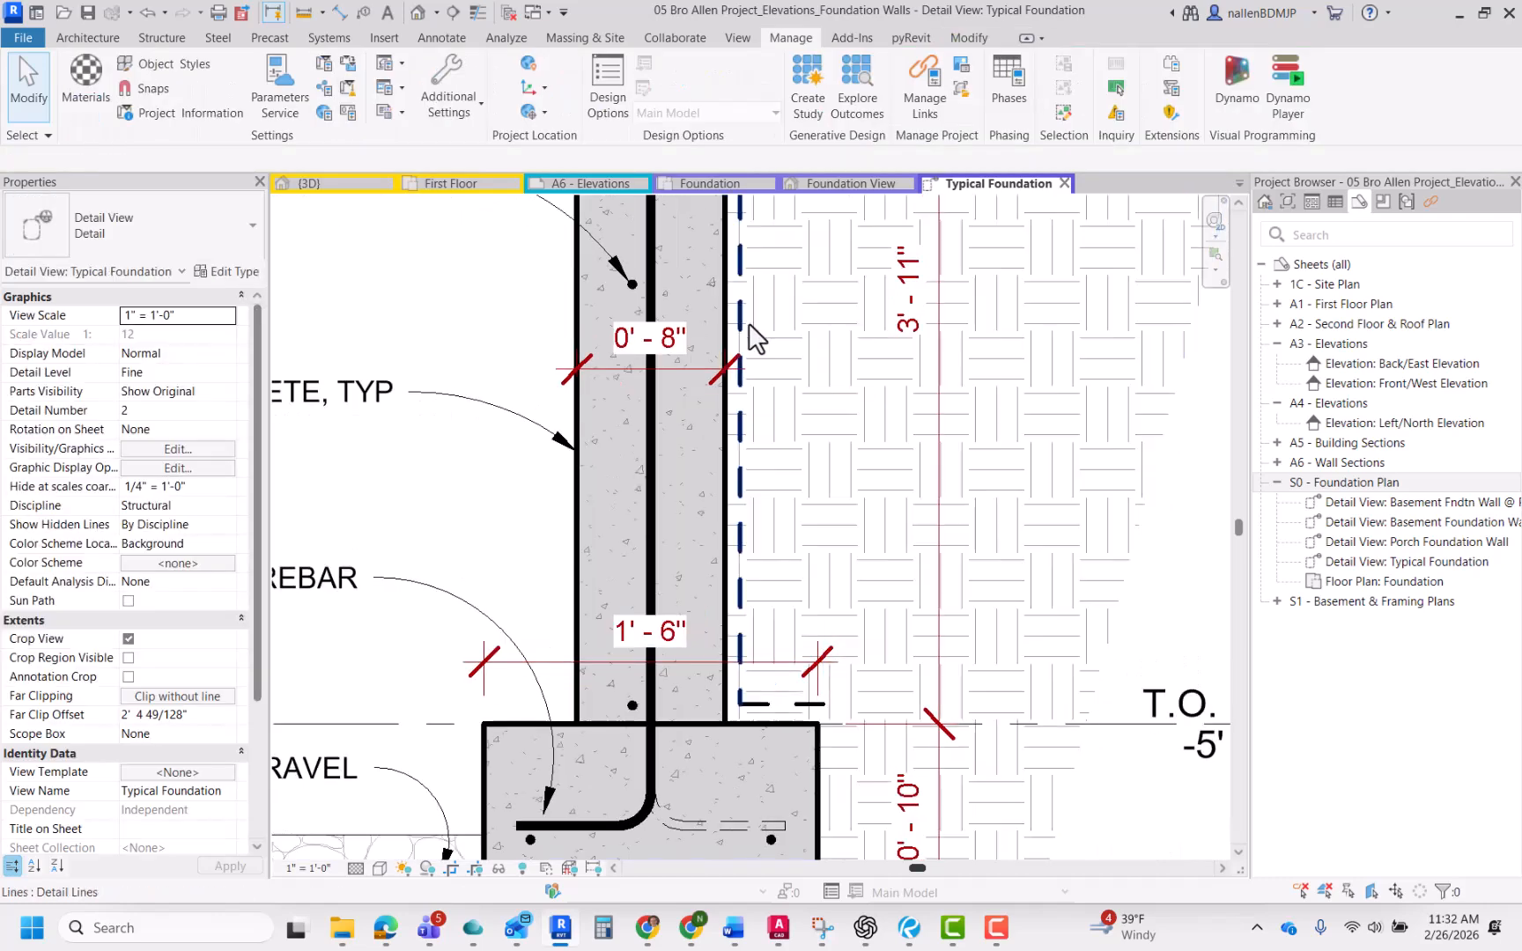
# Step: Nudge the vertical damproofing line slightly closer to the wall's backfill face
pyautogui.moveTo(755, 329); pyautogui.dragTo(748, 536, button='middle')
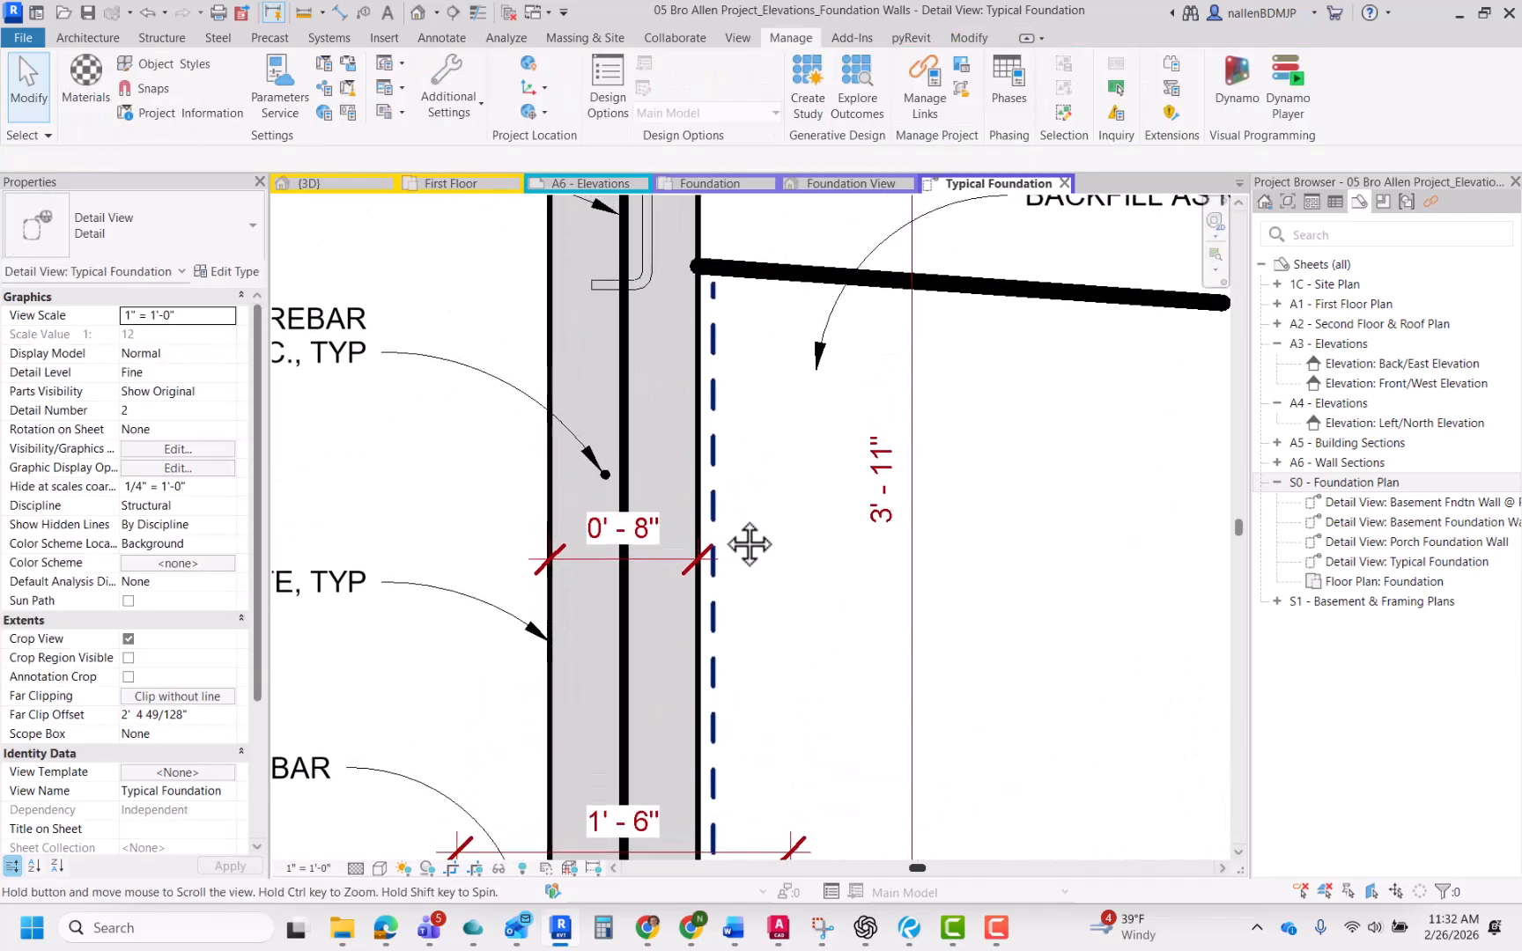
pyautogui.click(713, 398)
pyautogui.press('Left')
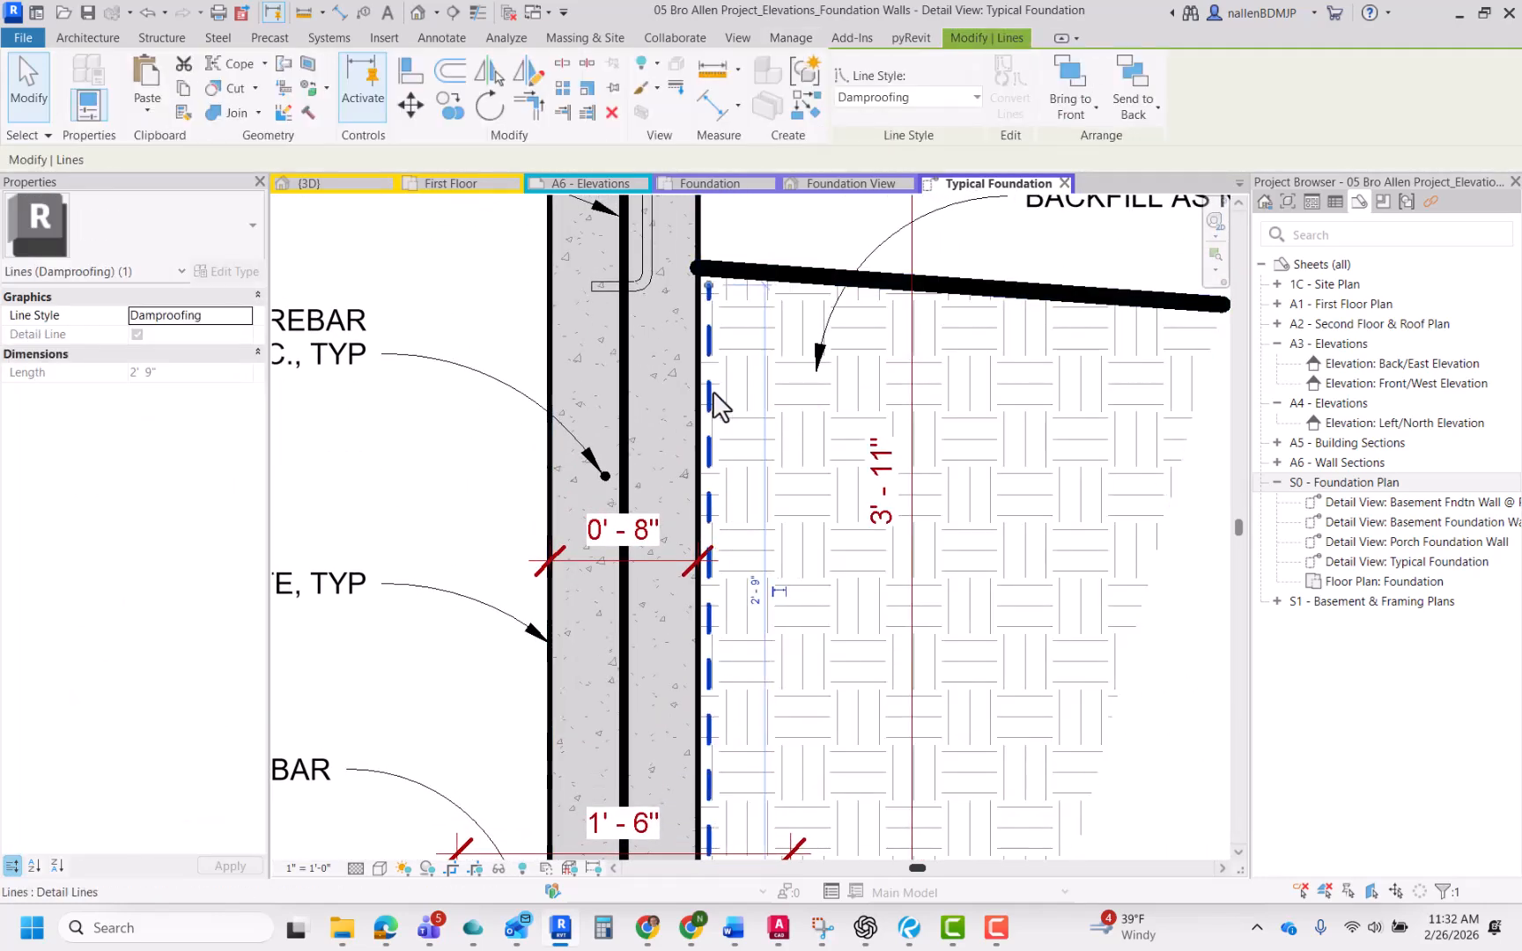
pyautogui.scroll(2, 718, 463)
pyautogui.scroll(1, 714, 424)
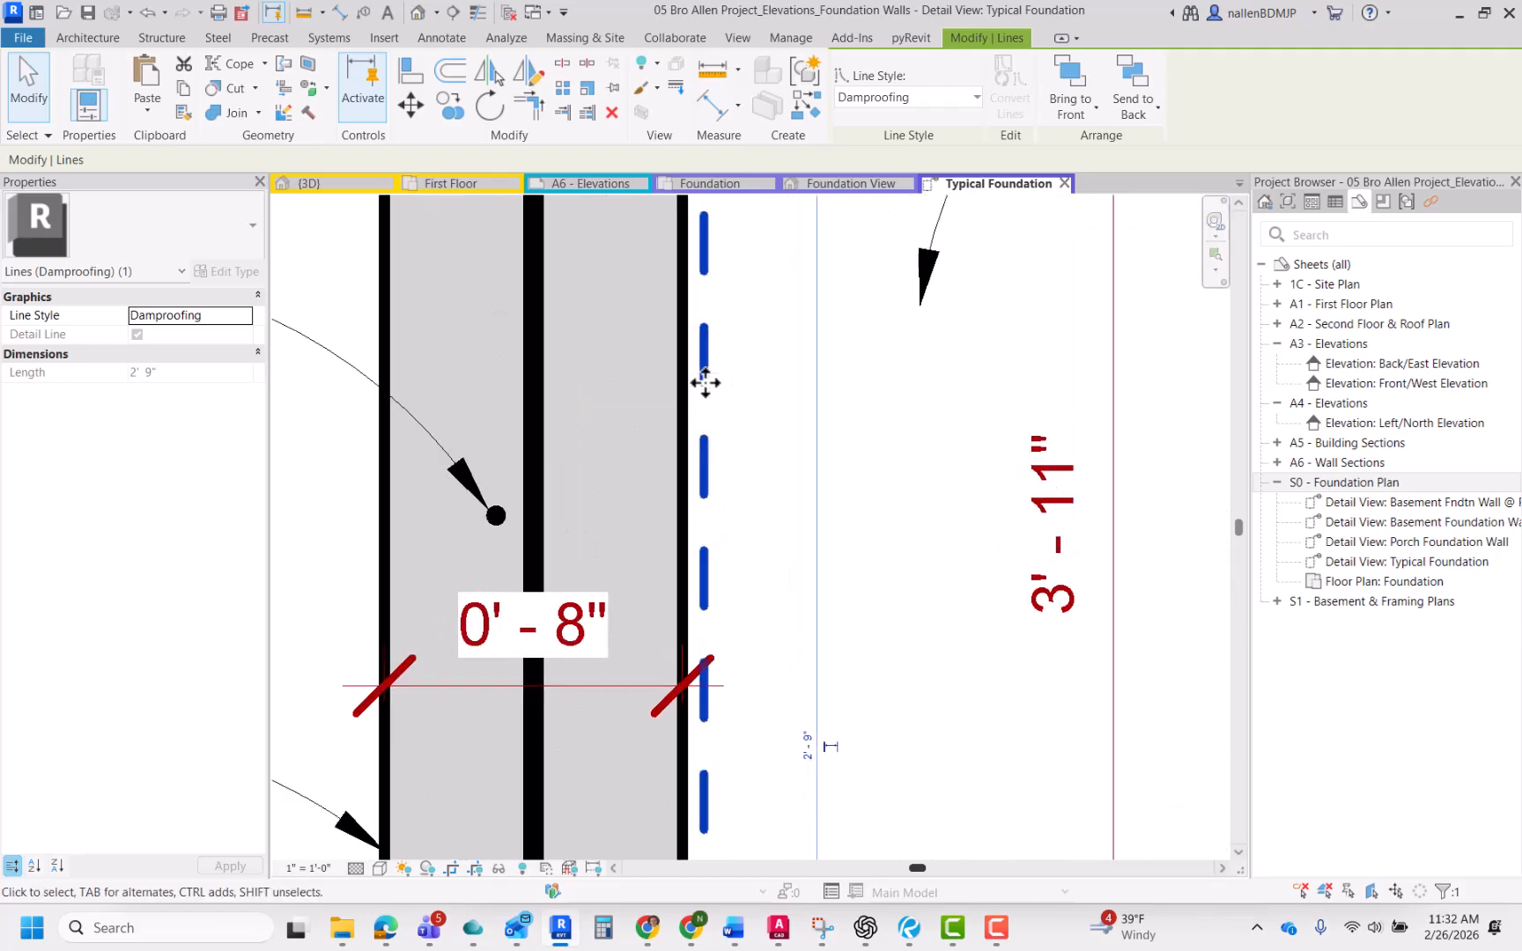
pyautogui.scroll(-3, 678, 414)
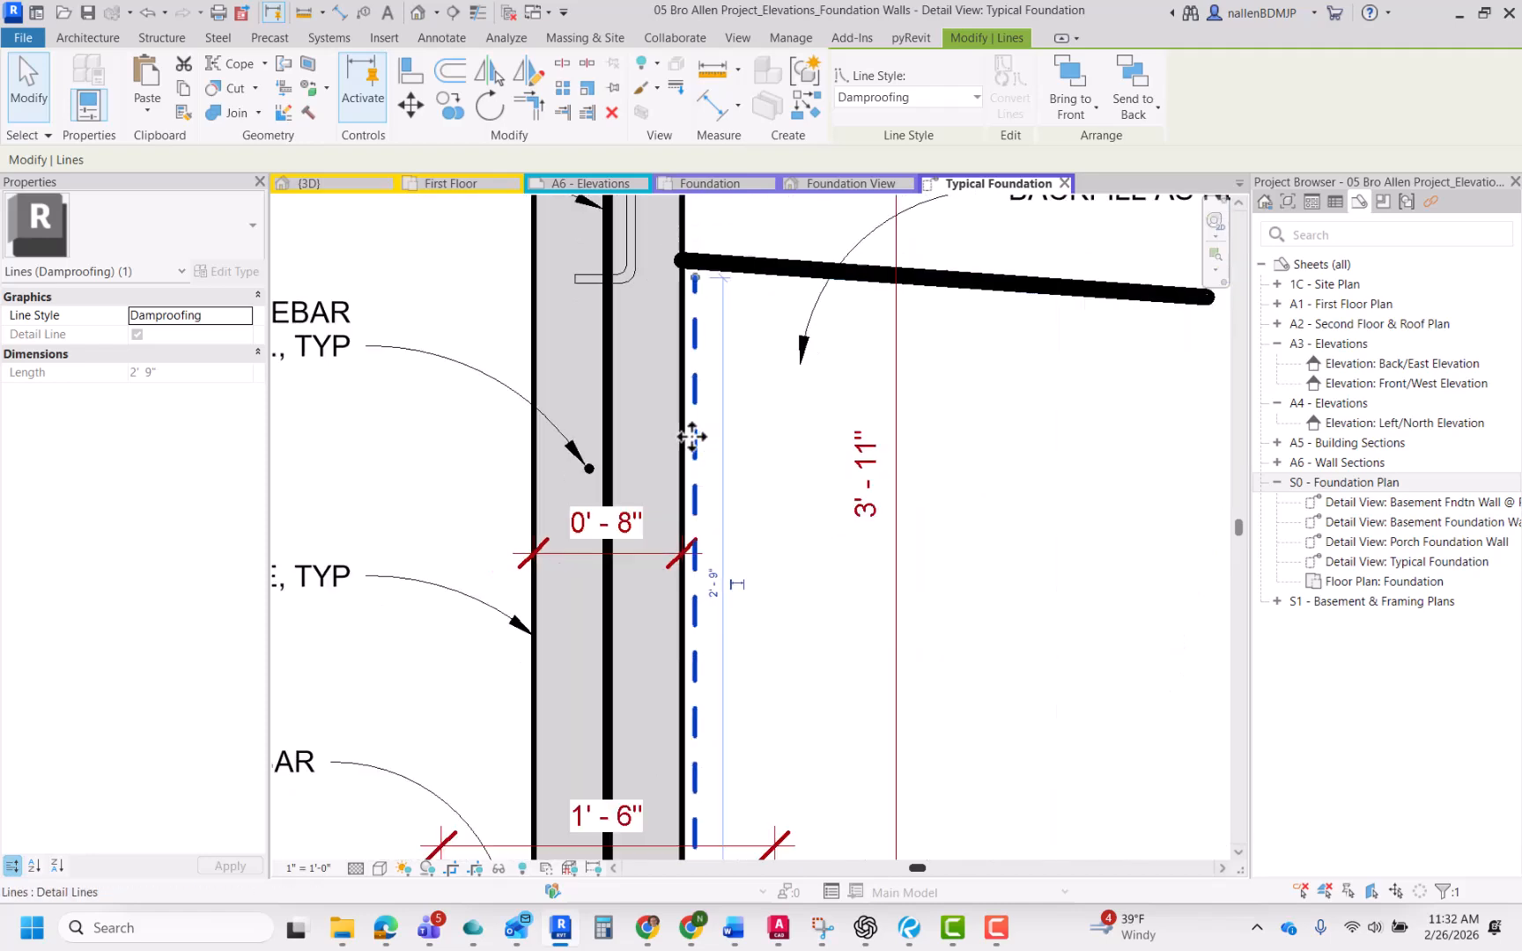
pyautogui.press('Escape')
pyautogui.moveTo(737, 490); pyautogui.dragTo(763, 454, button='middle')
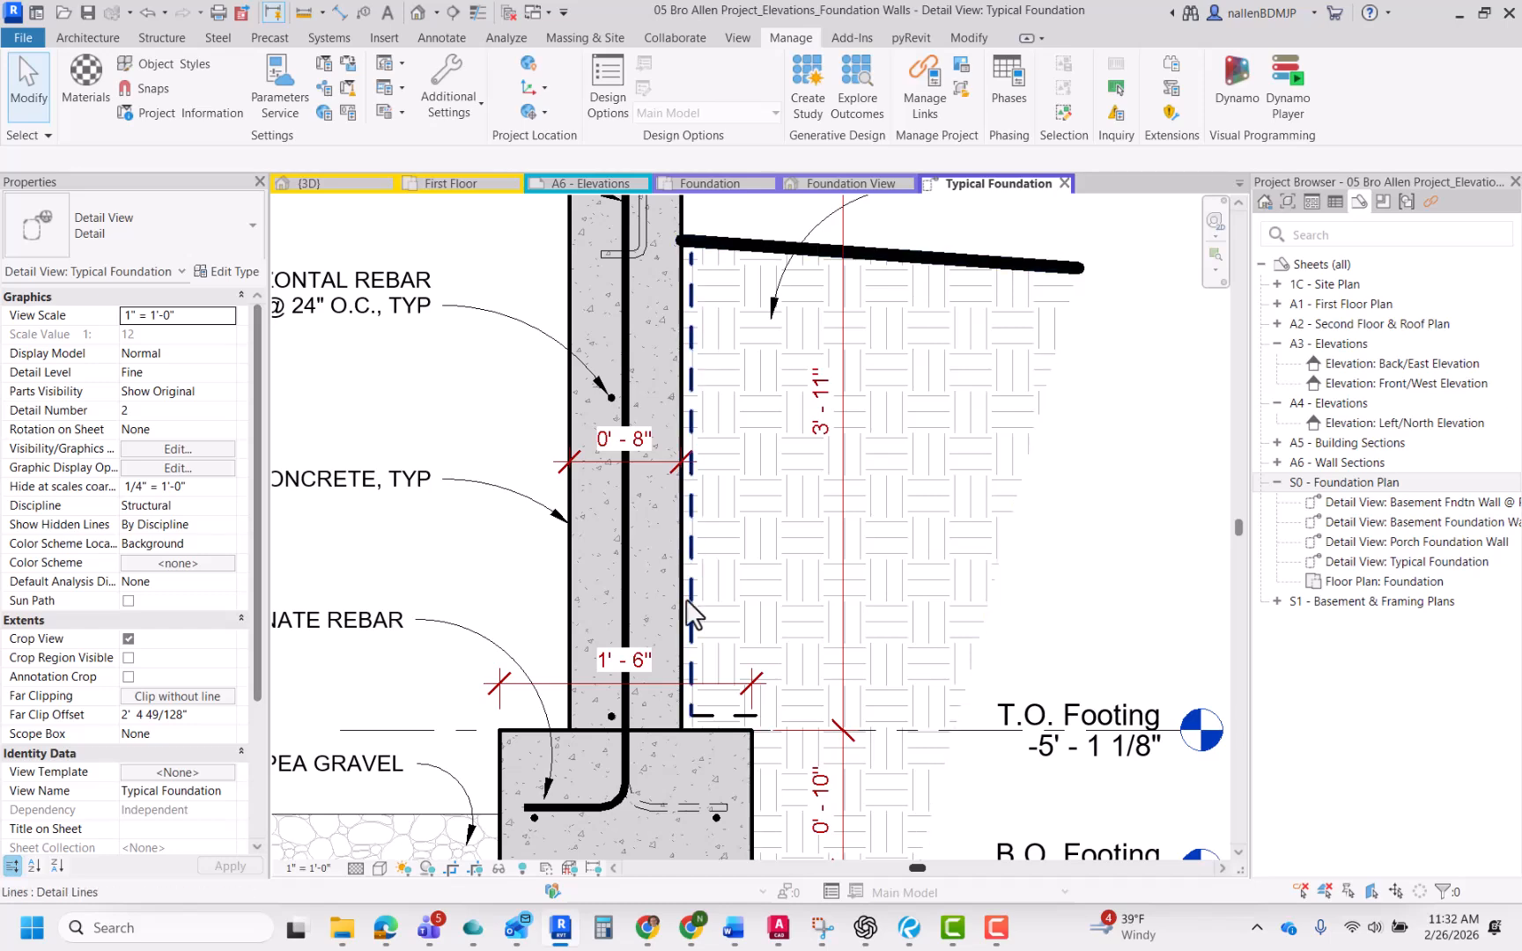
# Step: Move the short horizontal damproofing line slightly down so it sits about 13/16" above the footing
pyautogui.scroll(2, 716, 725)
pyautogui.click(701, 711)
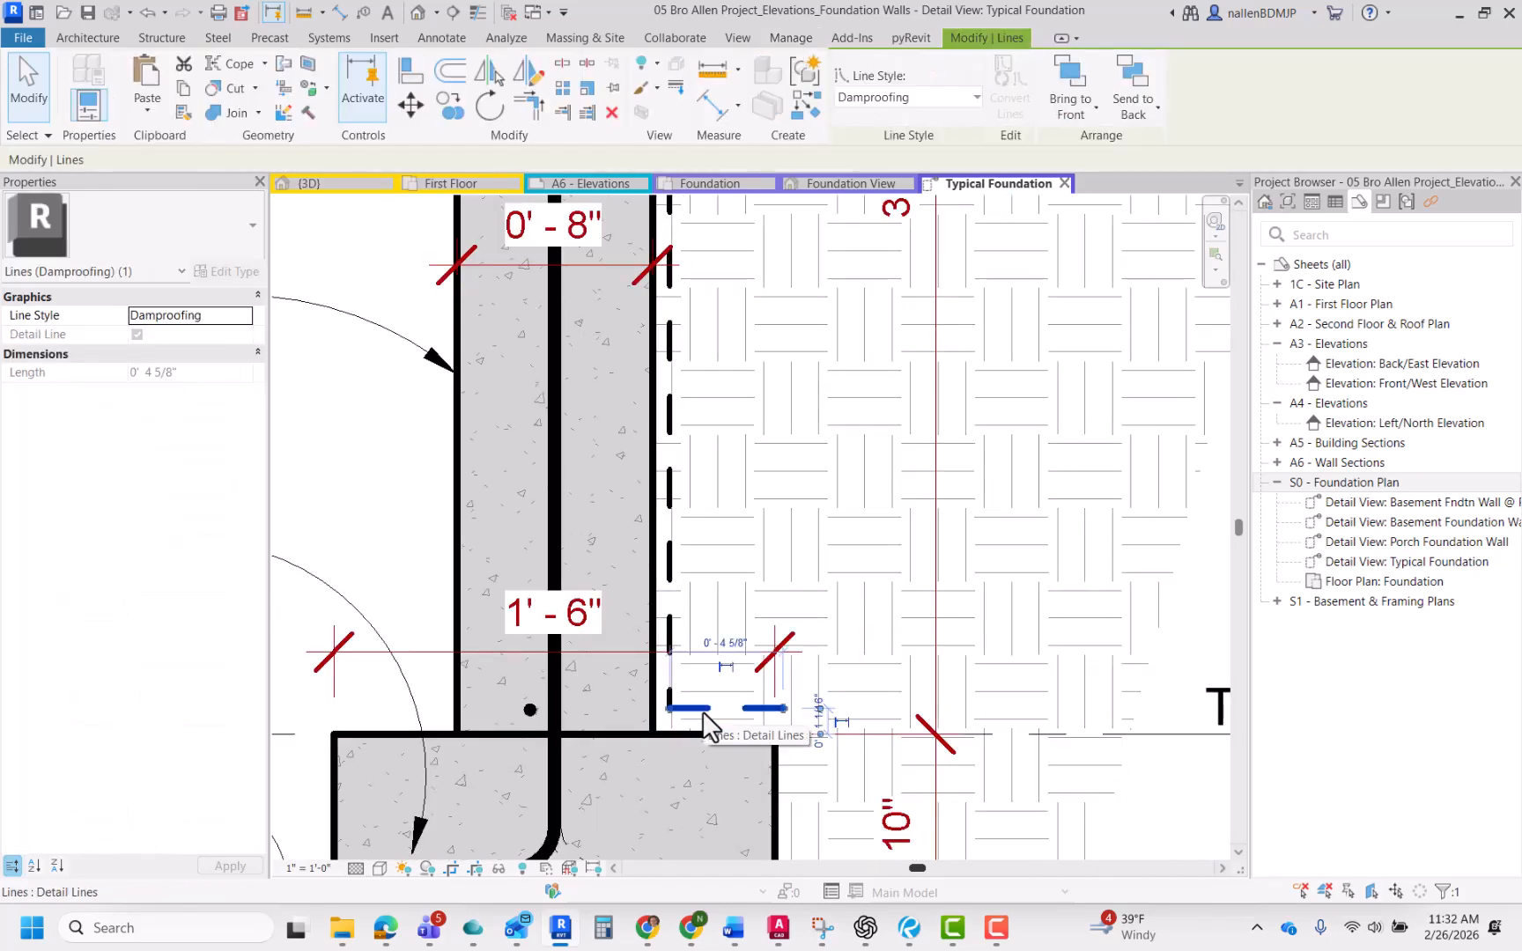
pyautogui.scroll(-3, 701, 710)
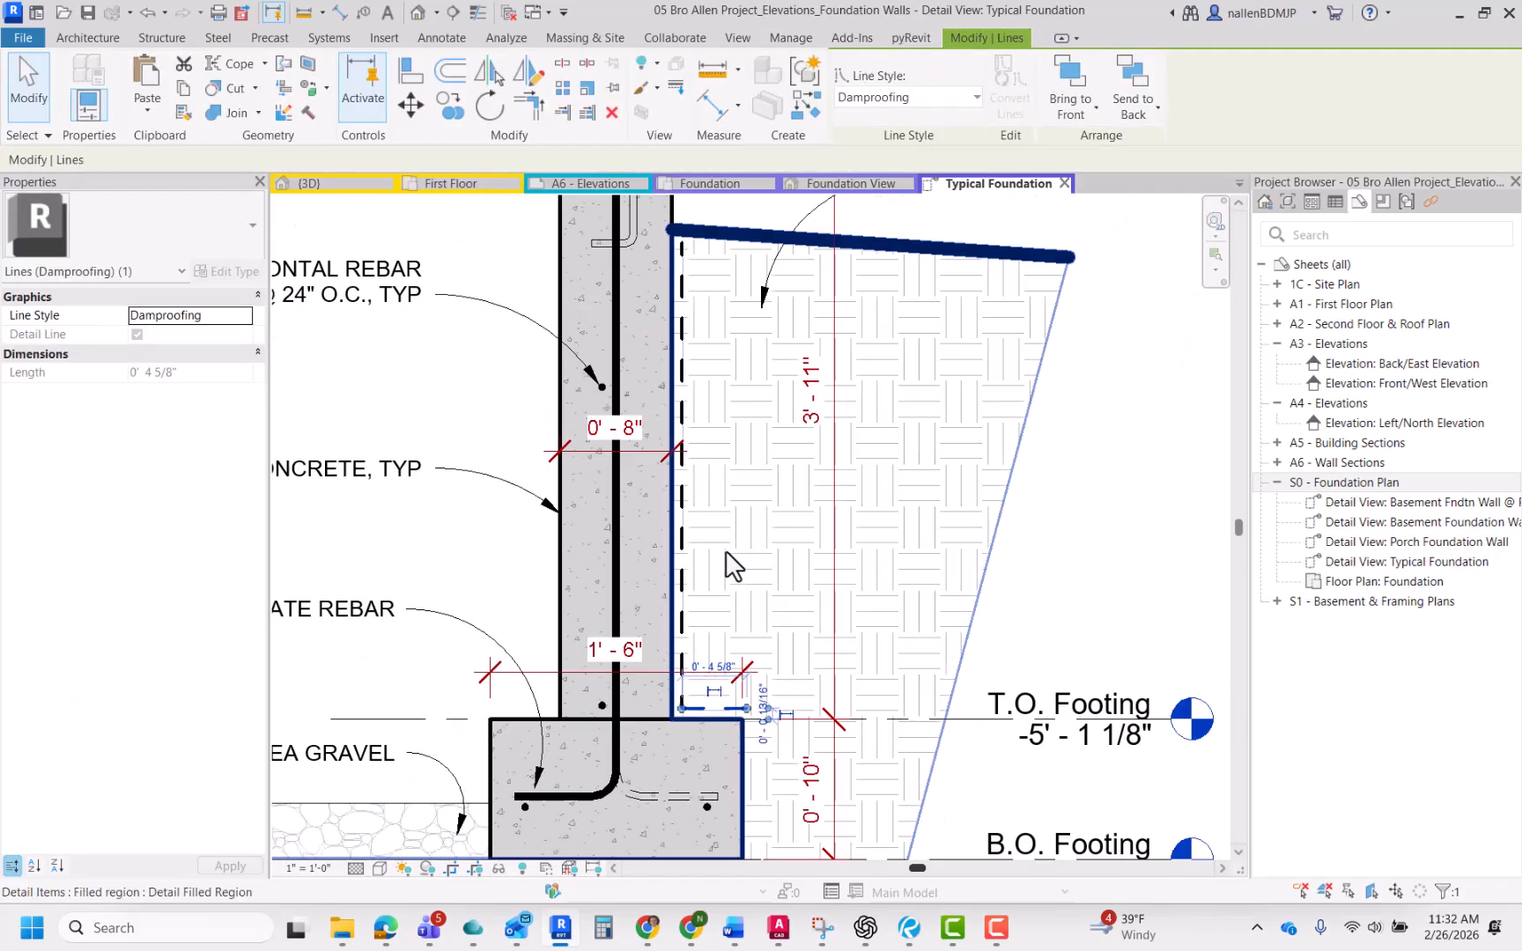
pyautogui.press('Escape')
pyautogui.scroll(-1, 712, 510)
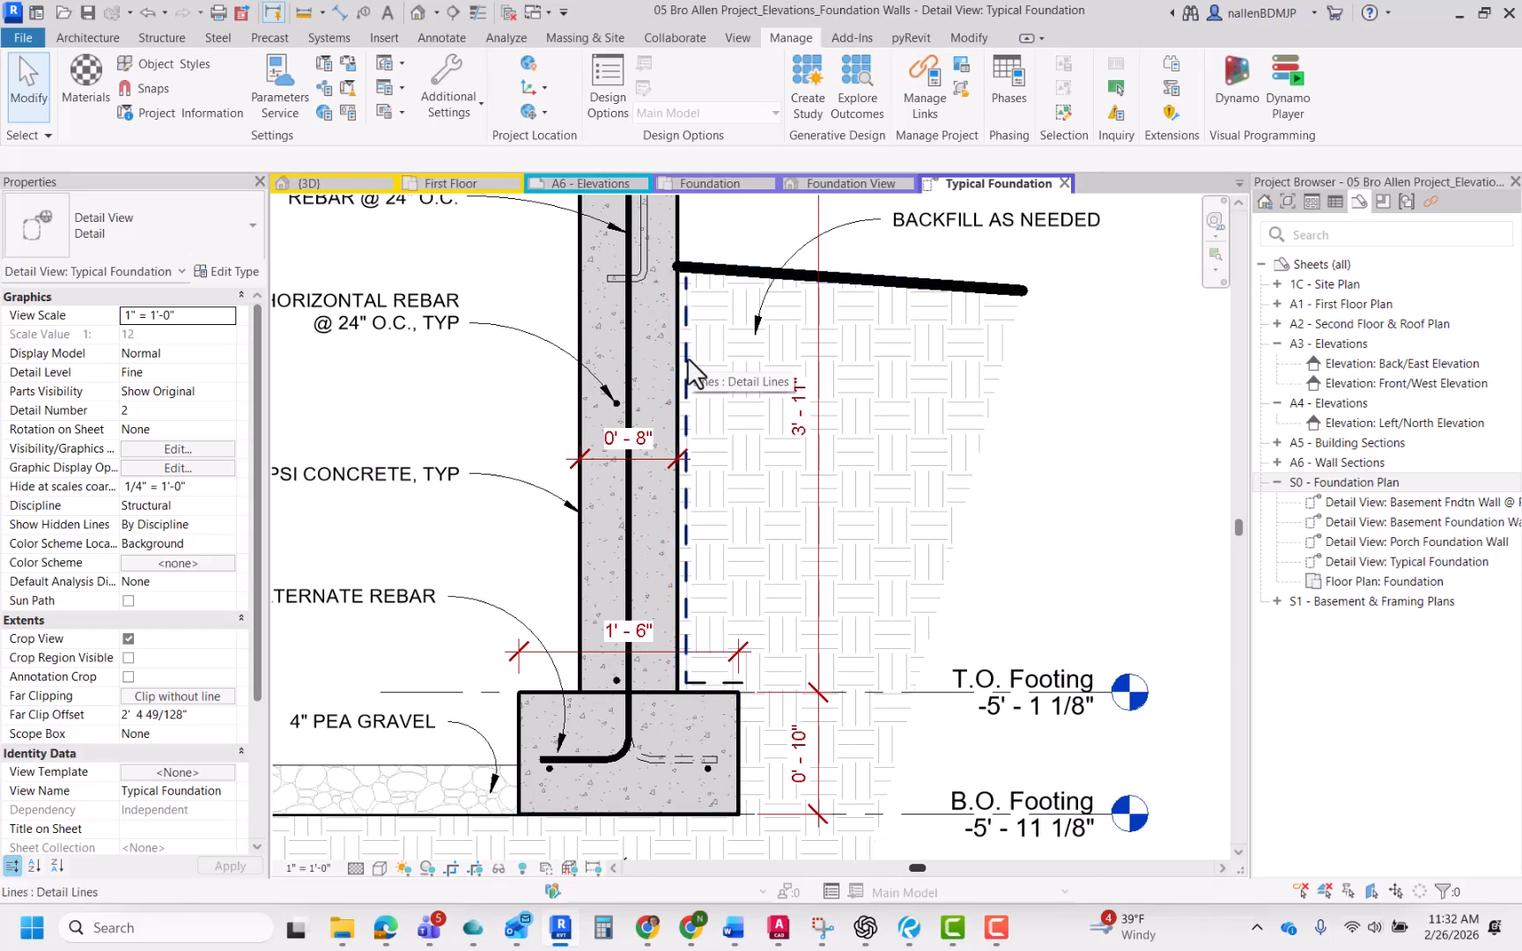
# Step: Add a 3/32" Arial text note reading DAMPROOFING with an arc leader from the dashed line, placed below the BACKFILL AS NEEDED note
pyautogui.moveTo(710, 449); pyautogui.dragTo(707, 491, button='middle')
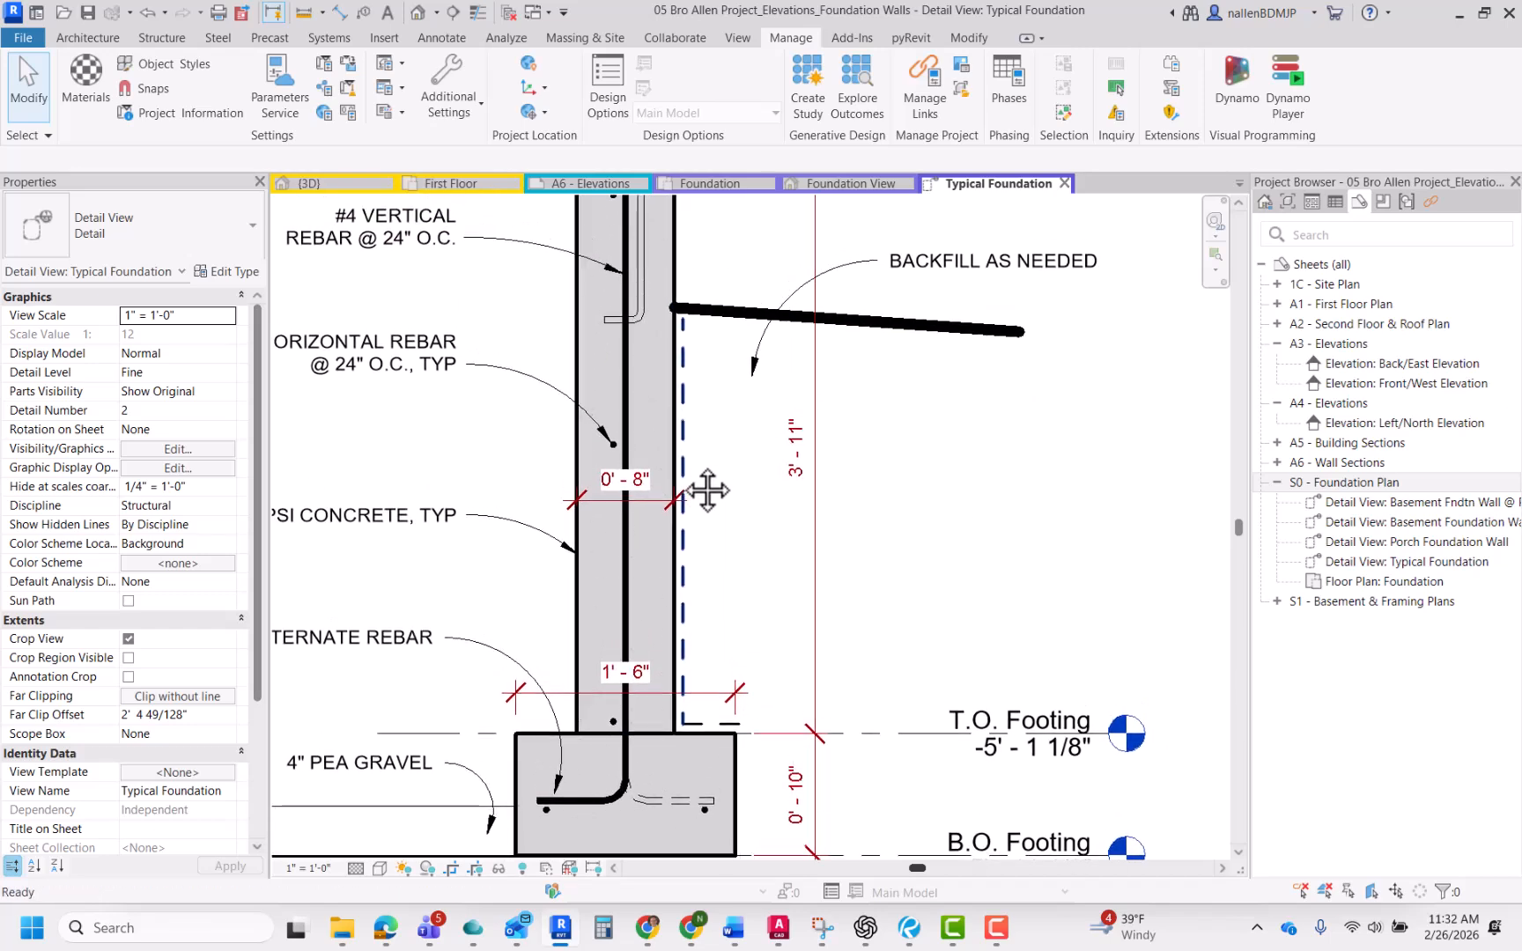
pyautogui.press('t')
pyautogui.press('x')
pyautogui.moveTo(696, 560); pyautogui.dragTo(828, 620, button='middle')
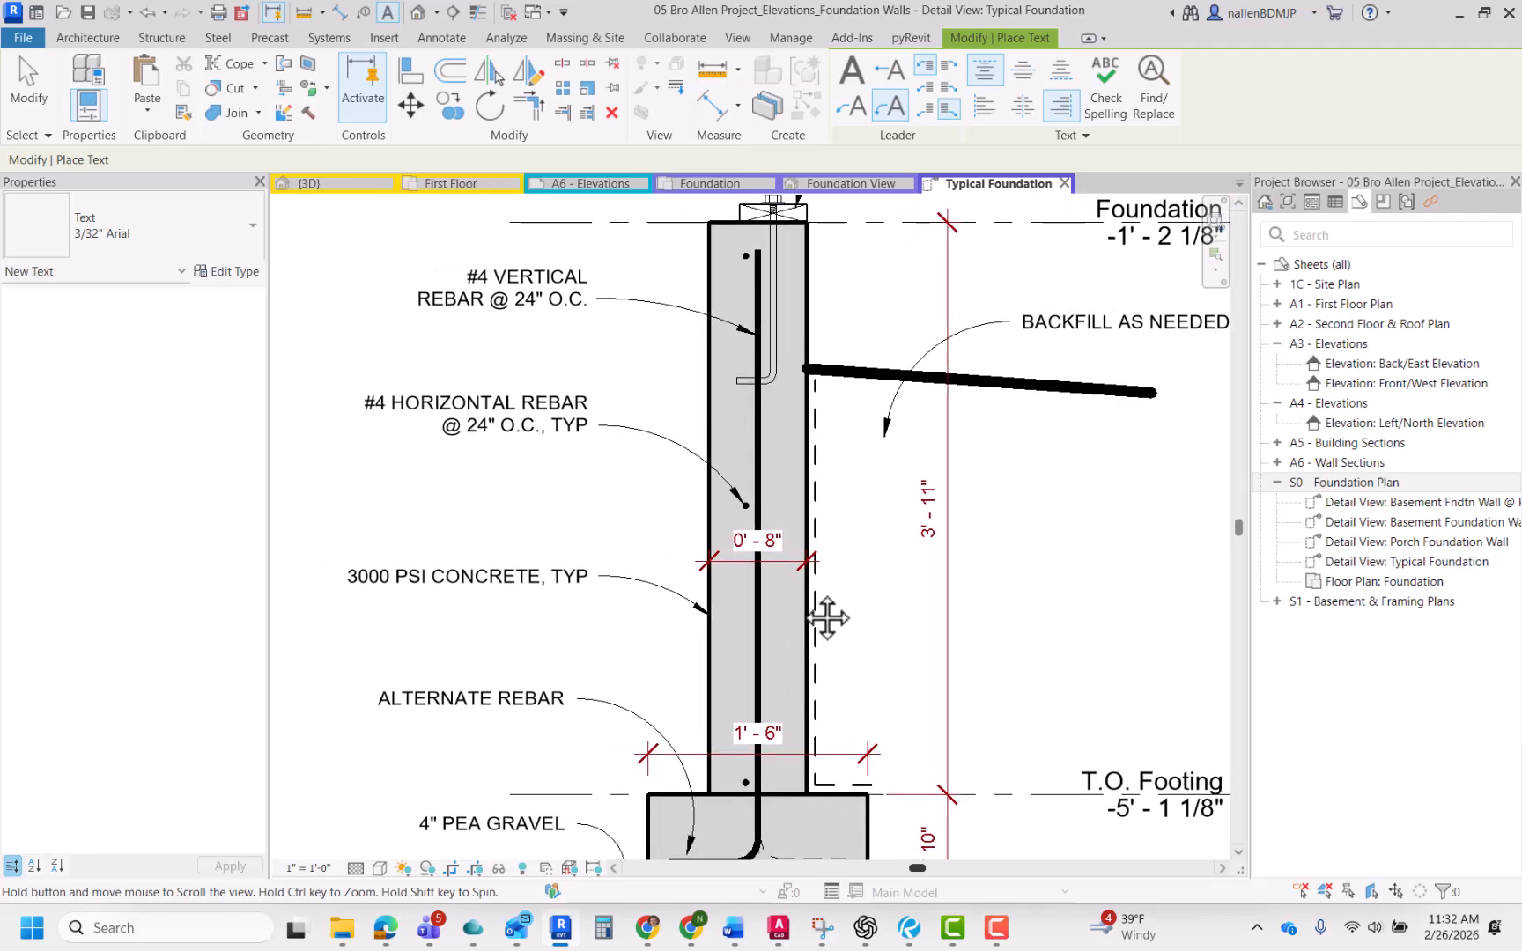
pyautogui.moveTo(677, 521)
pyautogui.mouseDown(button='middle')
pyautogui.moveTo(492, 486)
pyautogui.moveTo(526, 407)
pyautogui.moveTo(578, 502)
pyautogui.moveTo(584, 621)
pyautogui.mouseUp(button='middle')
pyautogui.click(544, 595)
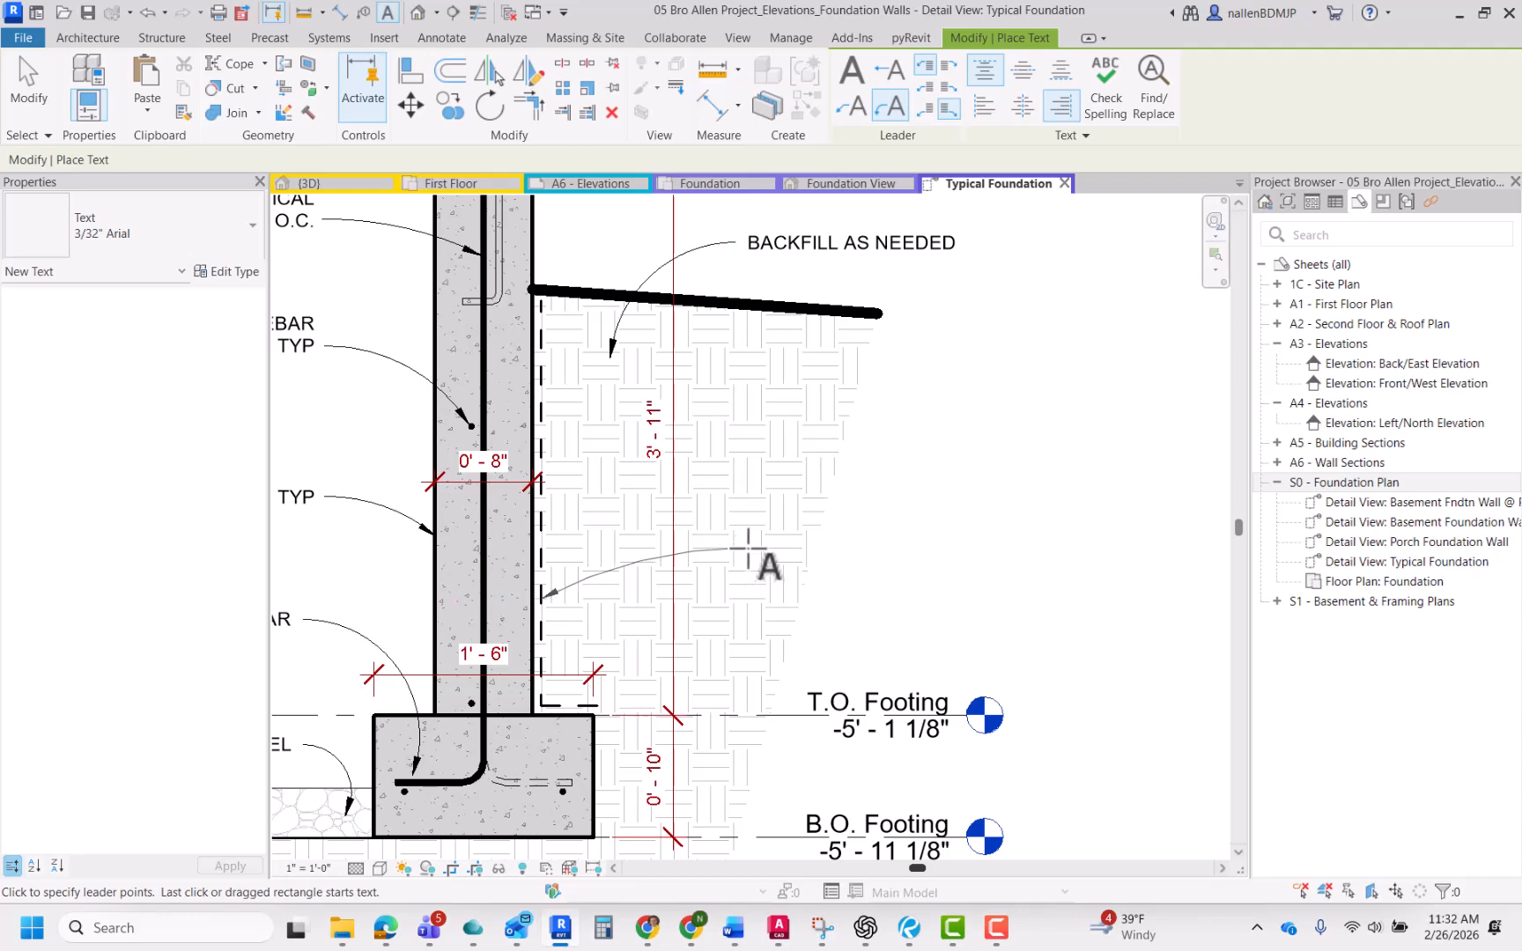
pyautogui.click(741, 526)
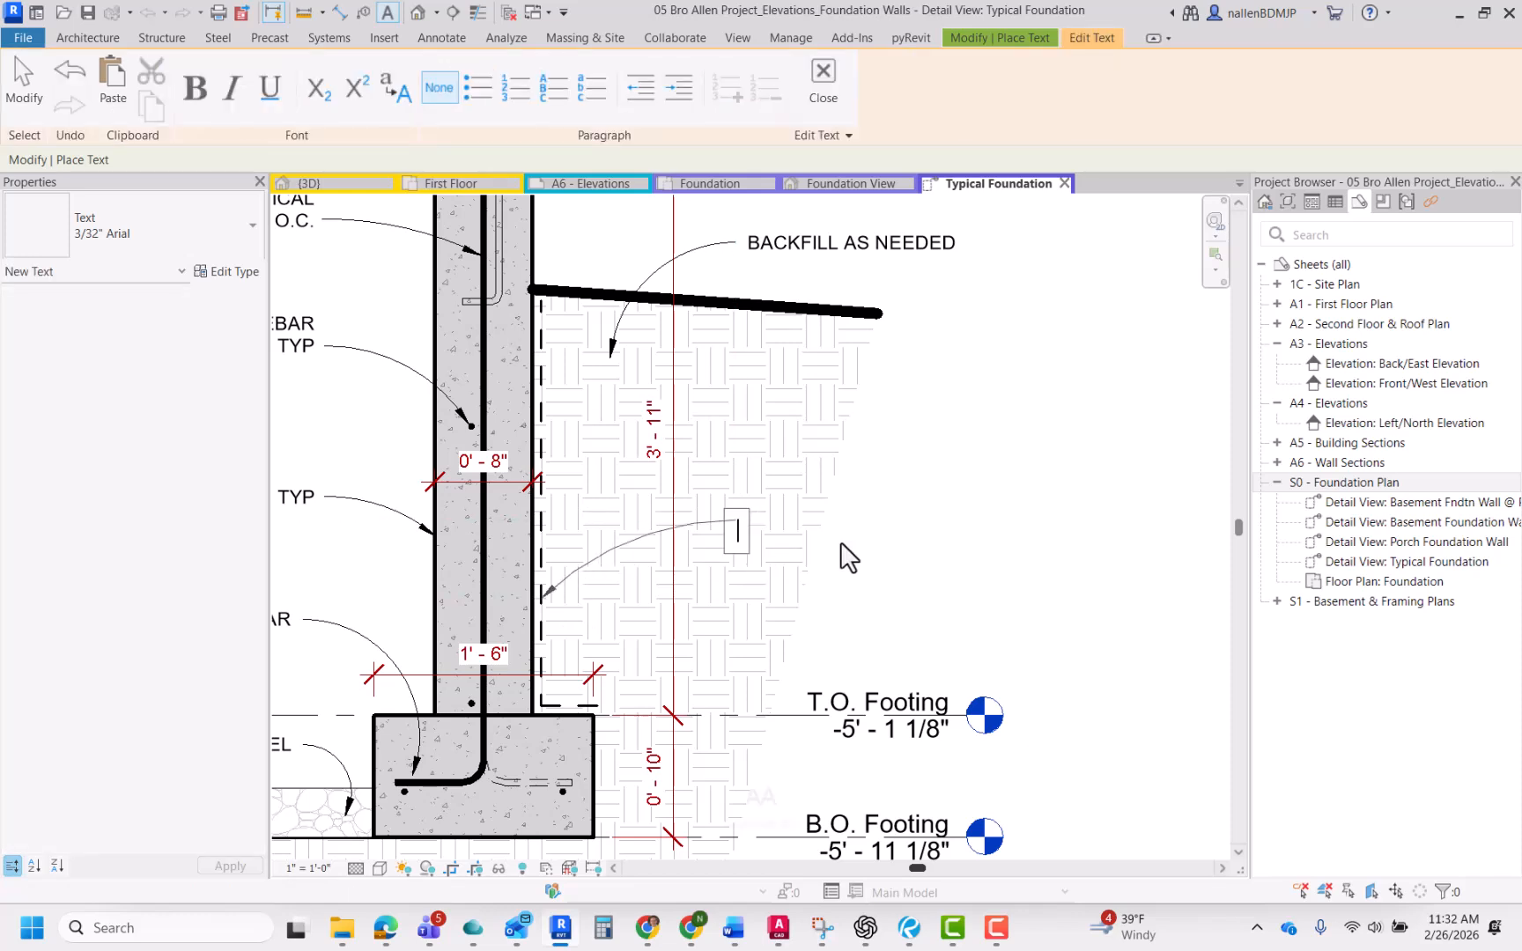
pyautogui.write('DAMPROOFING')
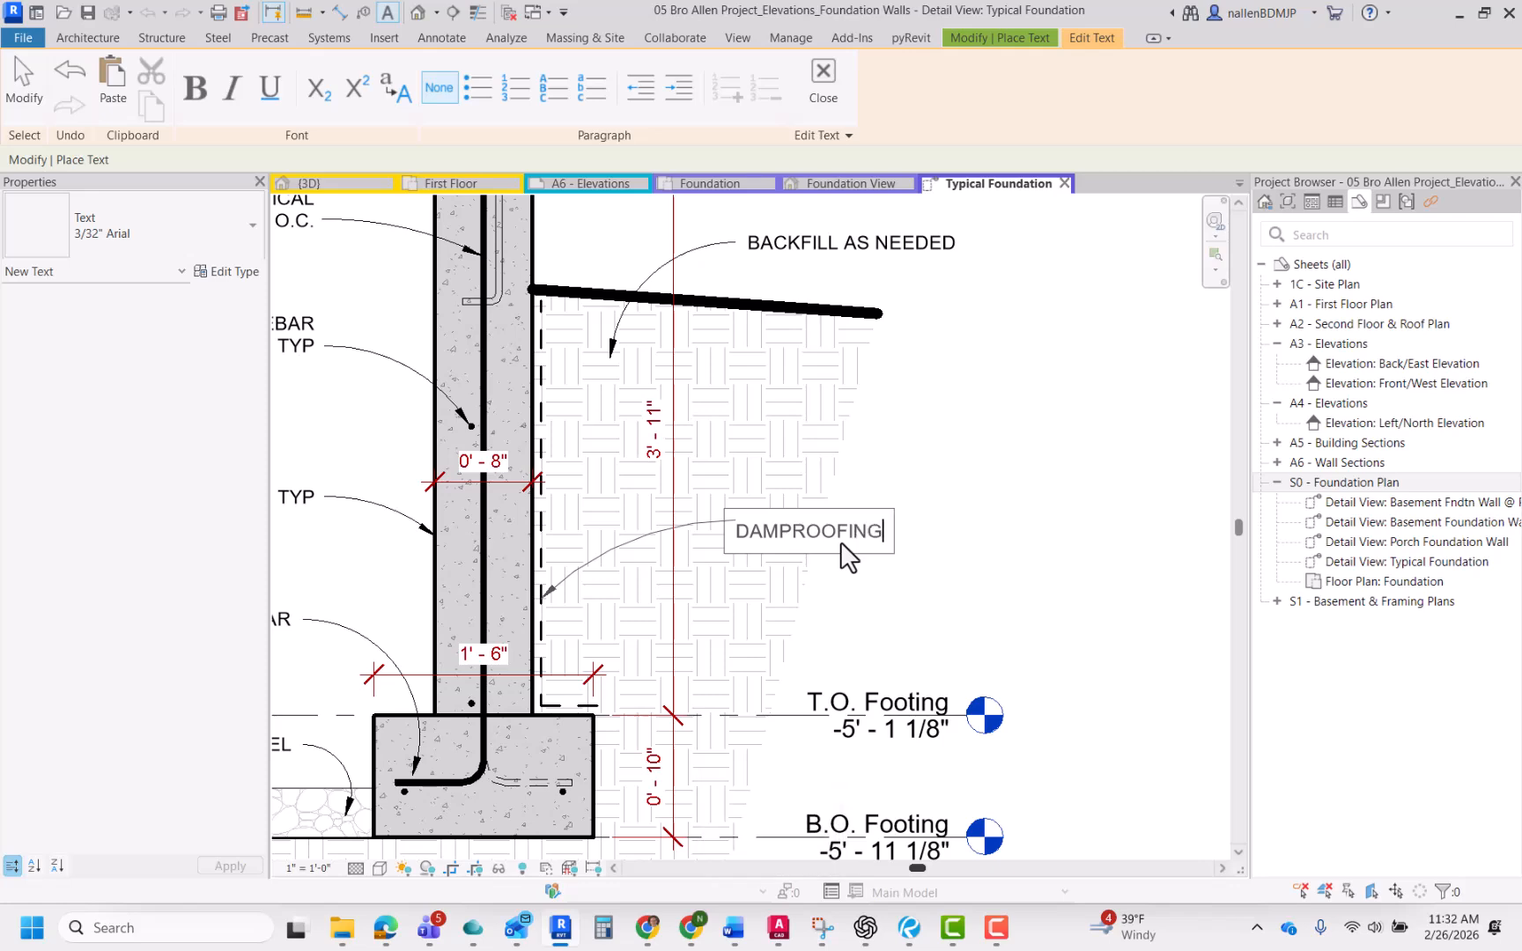
pyautogui.click(914, 455)
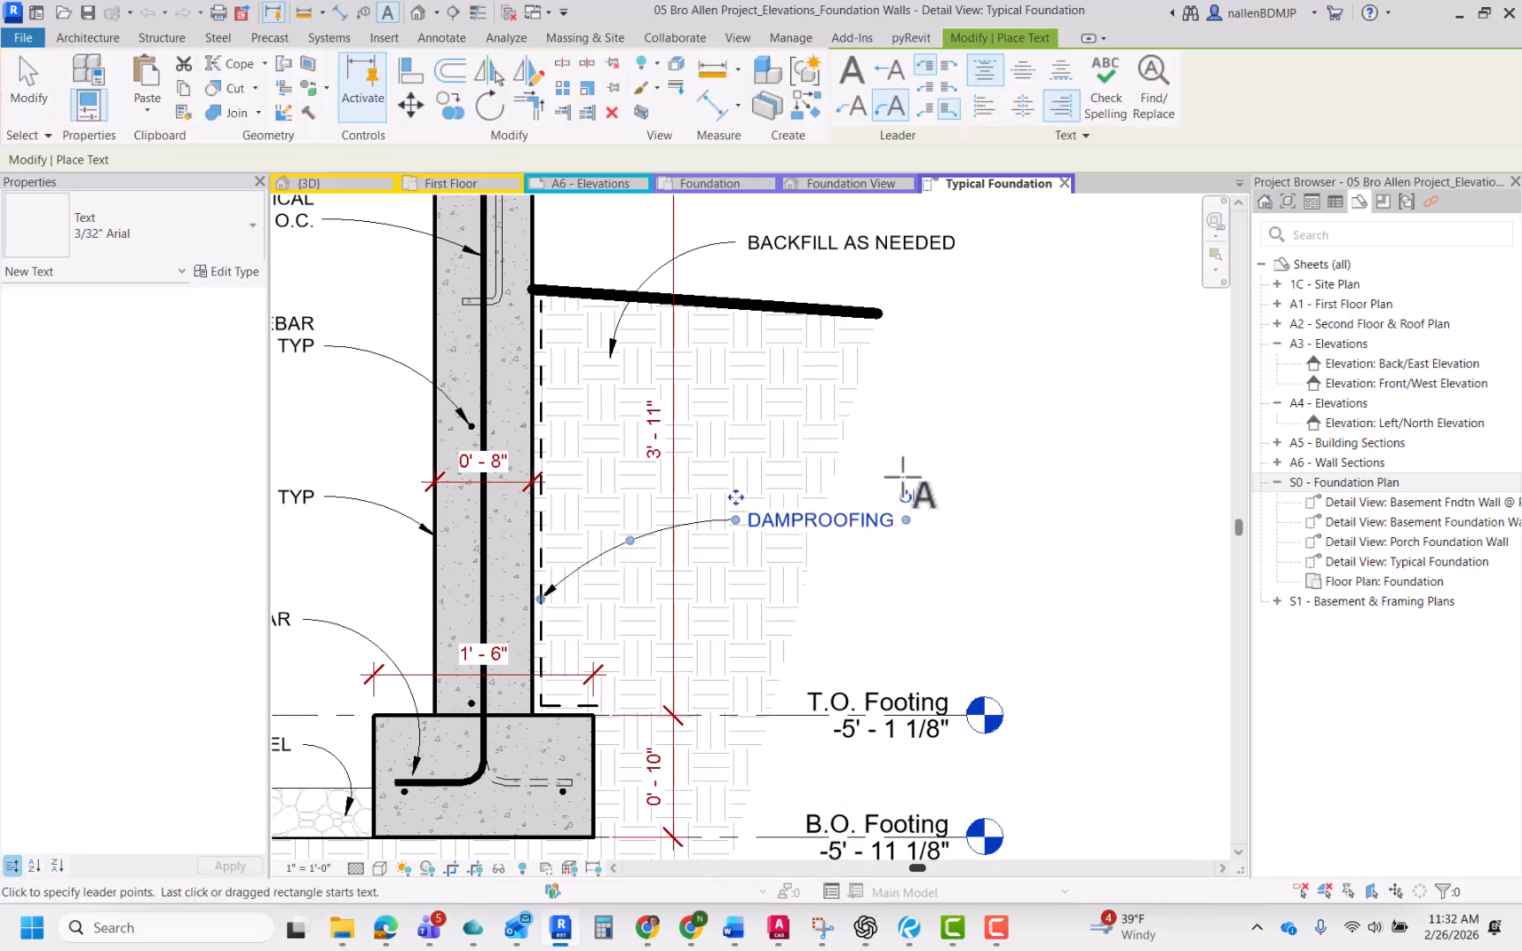
pyautogui.scroll(-2, 911, 496)
pyautogui.press('Escape')
pyautogui.moveTo(904, 516); pyautogui.dragTo(933, 549, button='middle')
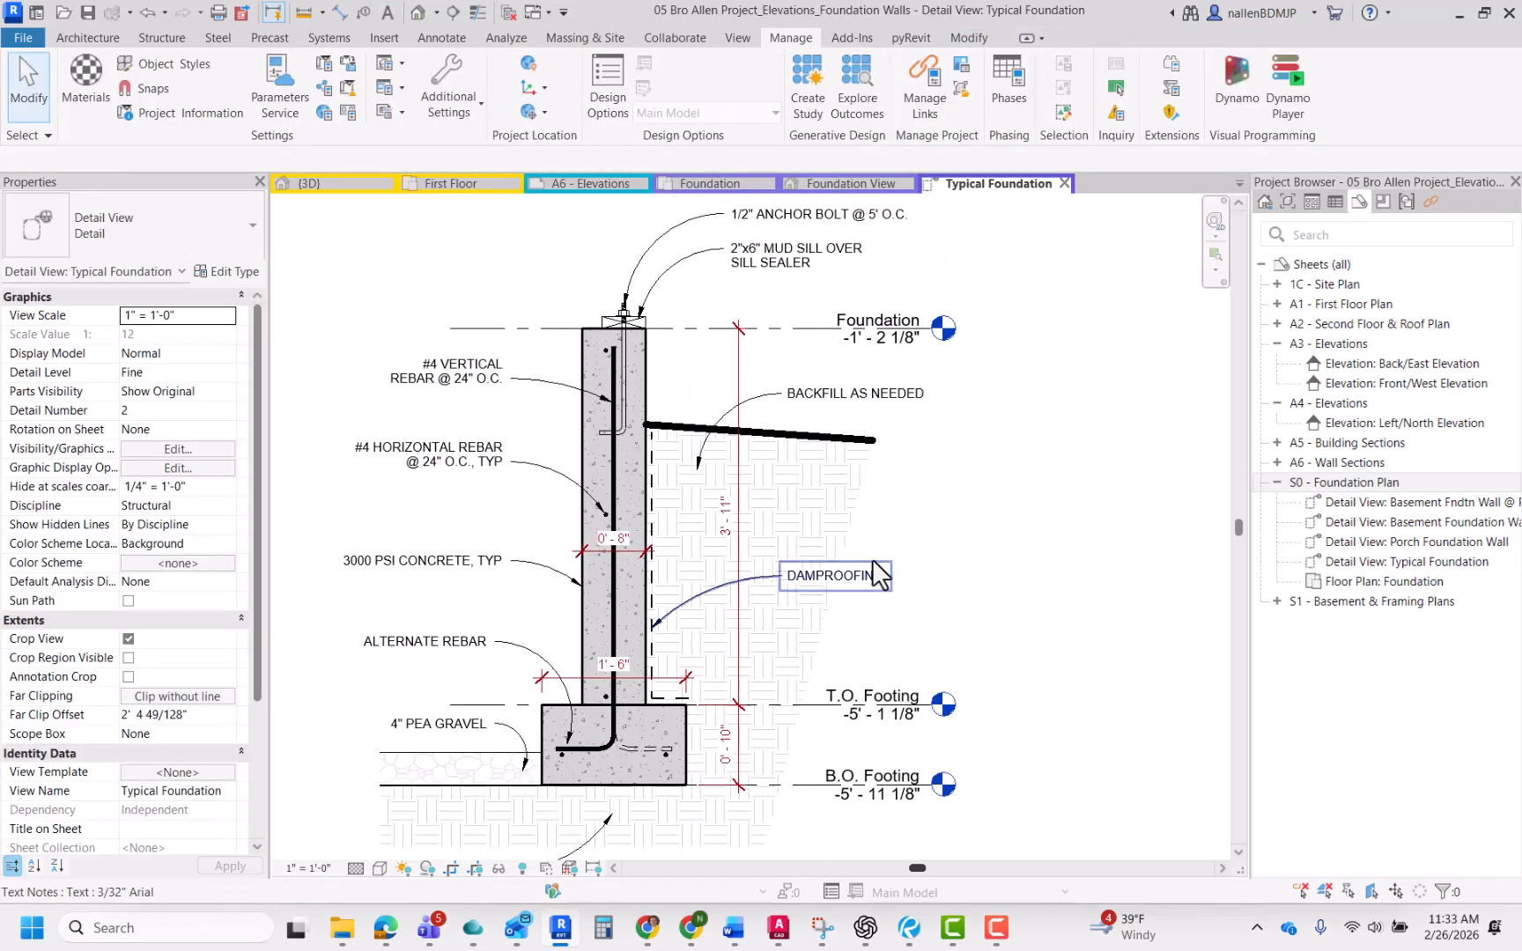
# Step: Distribute the five notes from #4 VERTICAL REBAR to 4" PEA GRAVEL evenly in the vertical direction, leaving out the T.O. Footing level
pyautogui.moveTo(421, 628)
pyautogui.mouseDown(button='middle')
pyautogui.moveTo(520, 578)
pyautogui.moveTo(566, 625)
pyautogui.mouseUp(button='middle')
pyautogui.scroll(1, 566, 626)
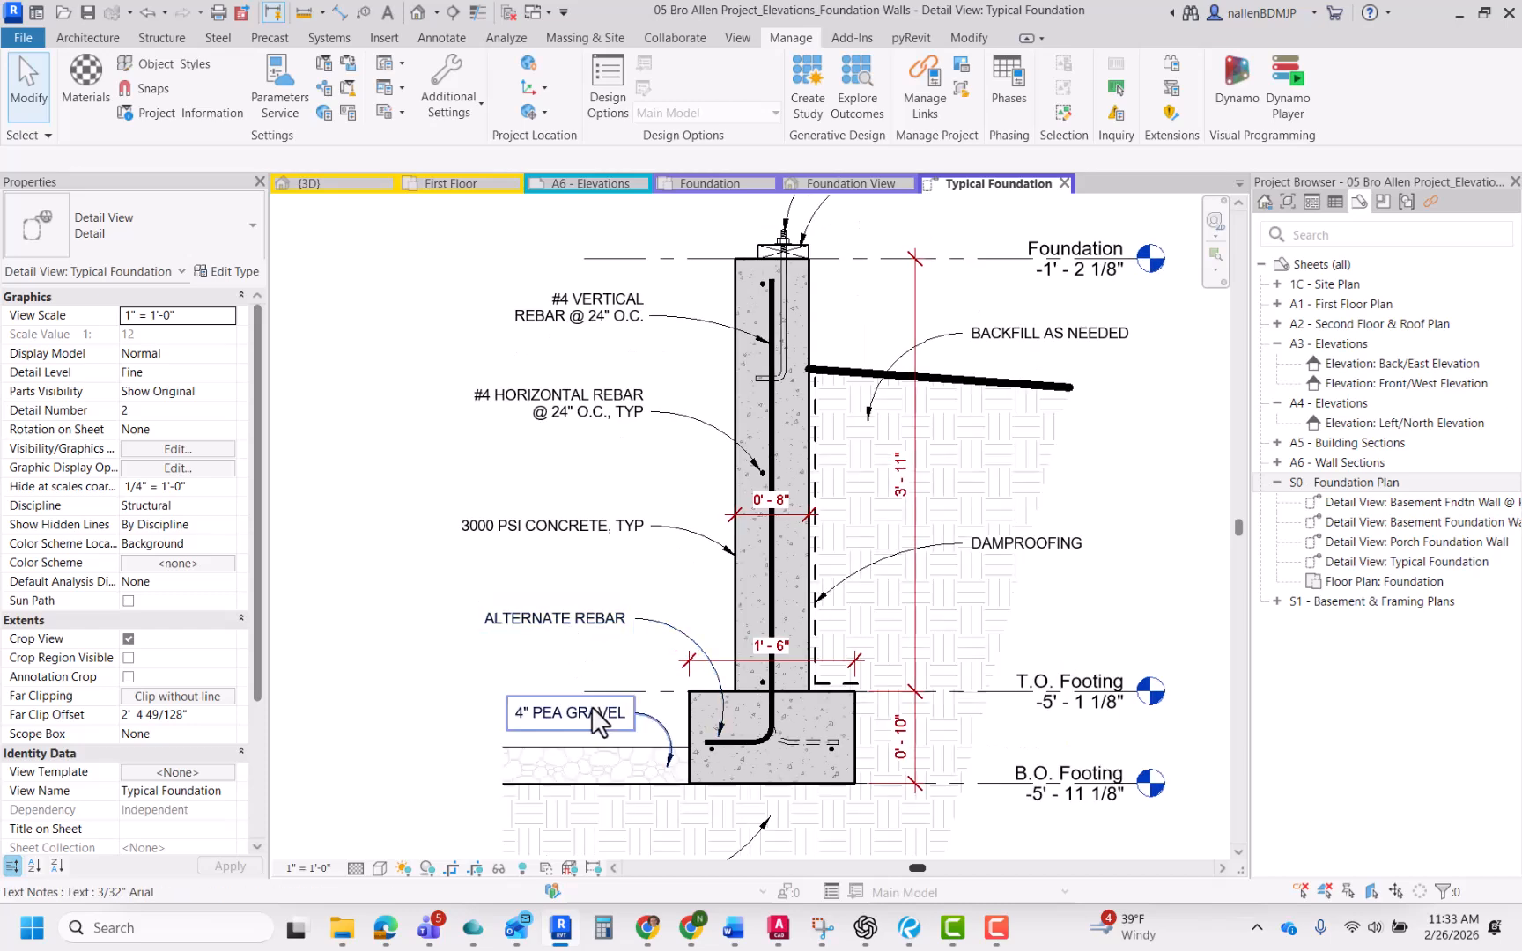
pyautogui.scroll(-1, 590, 699)
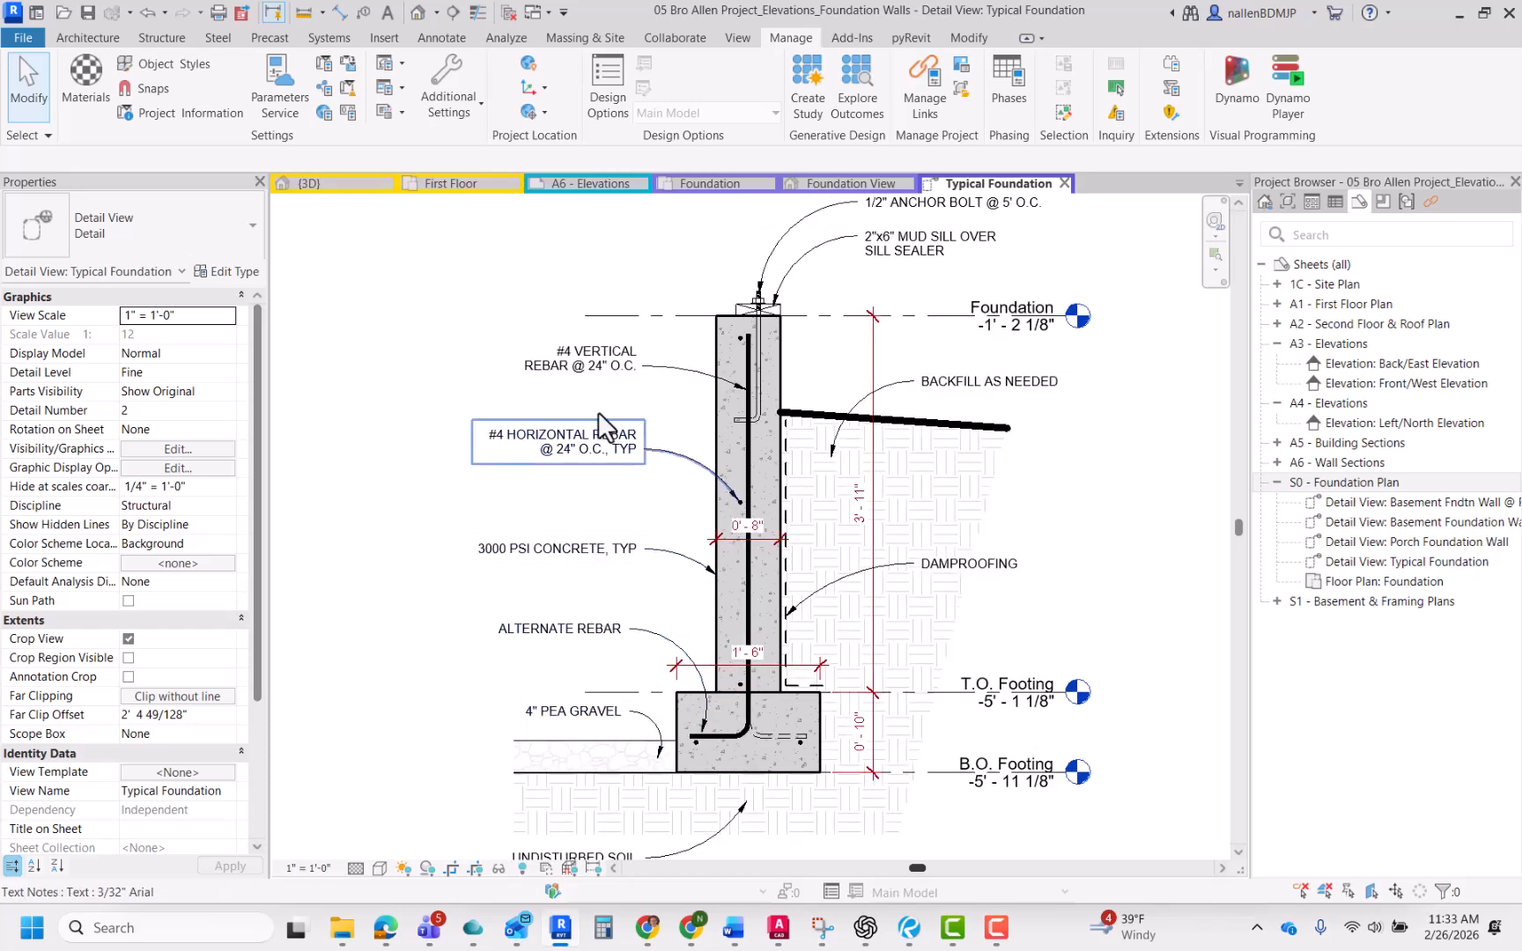
pyautogui.scroll(1, 609, 352)
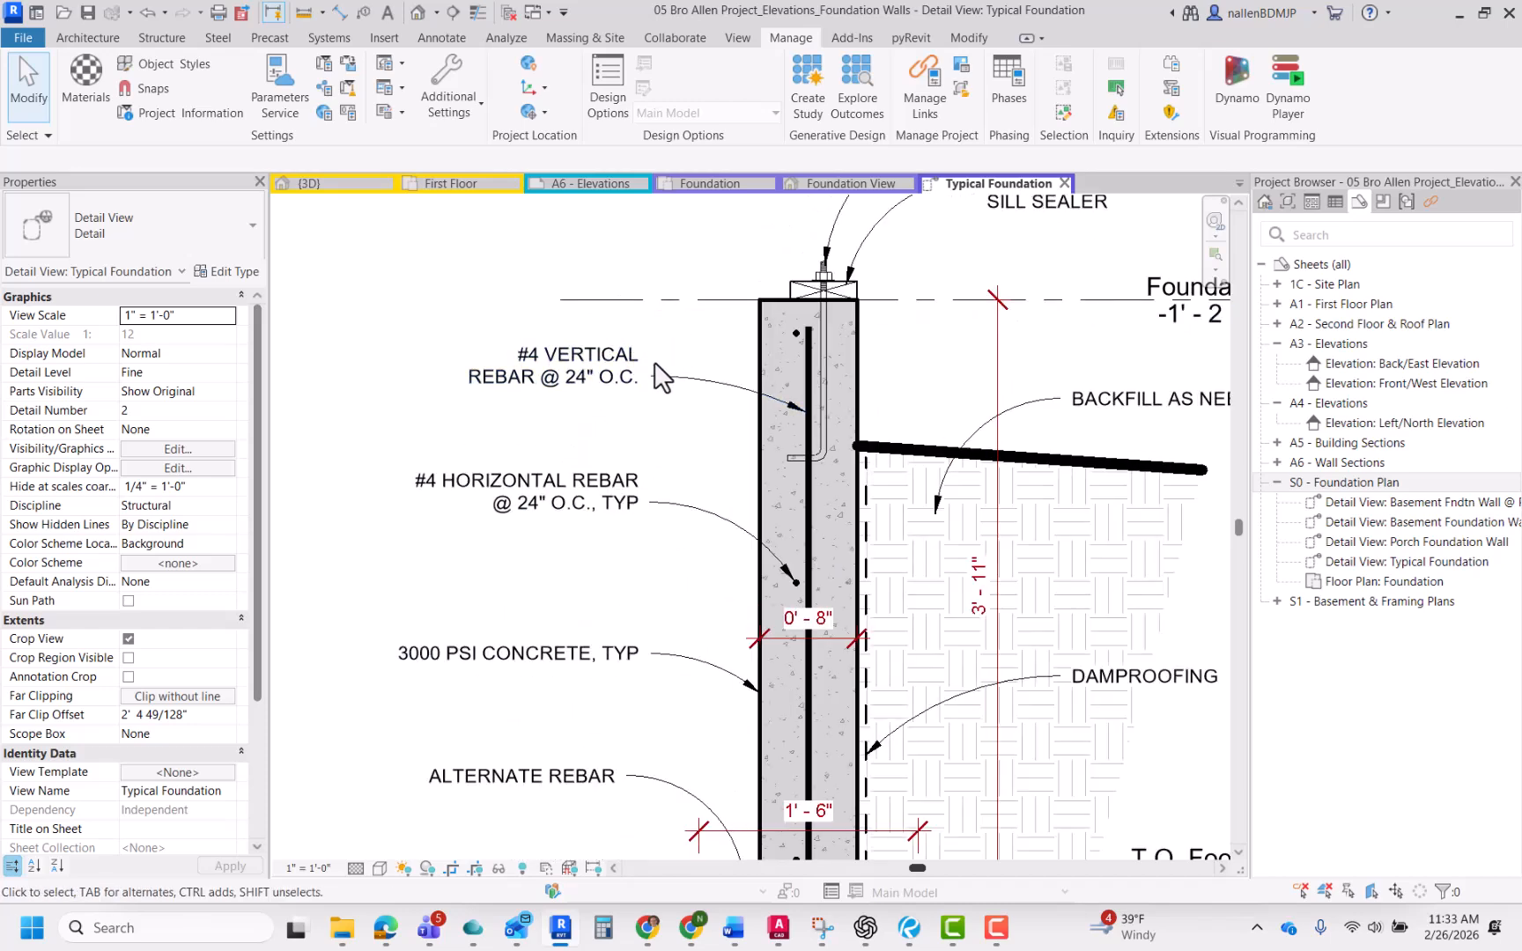
pyautogui.scroll(-1, 627, 456)
pyautogui.moveTo(627, 456); pyautogui.dragTo(546, 707)
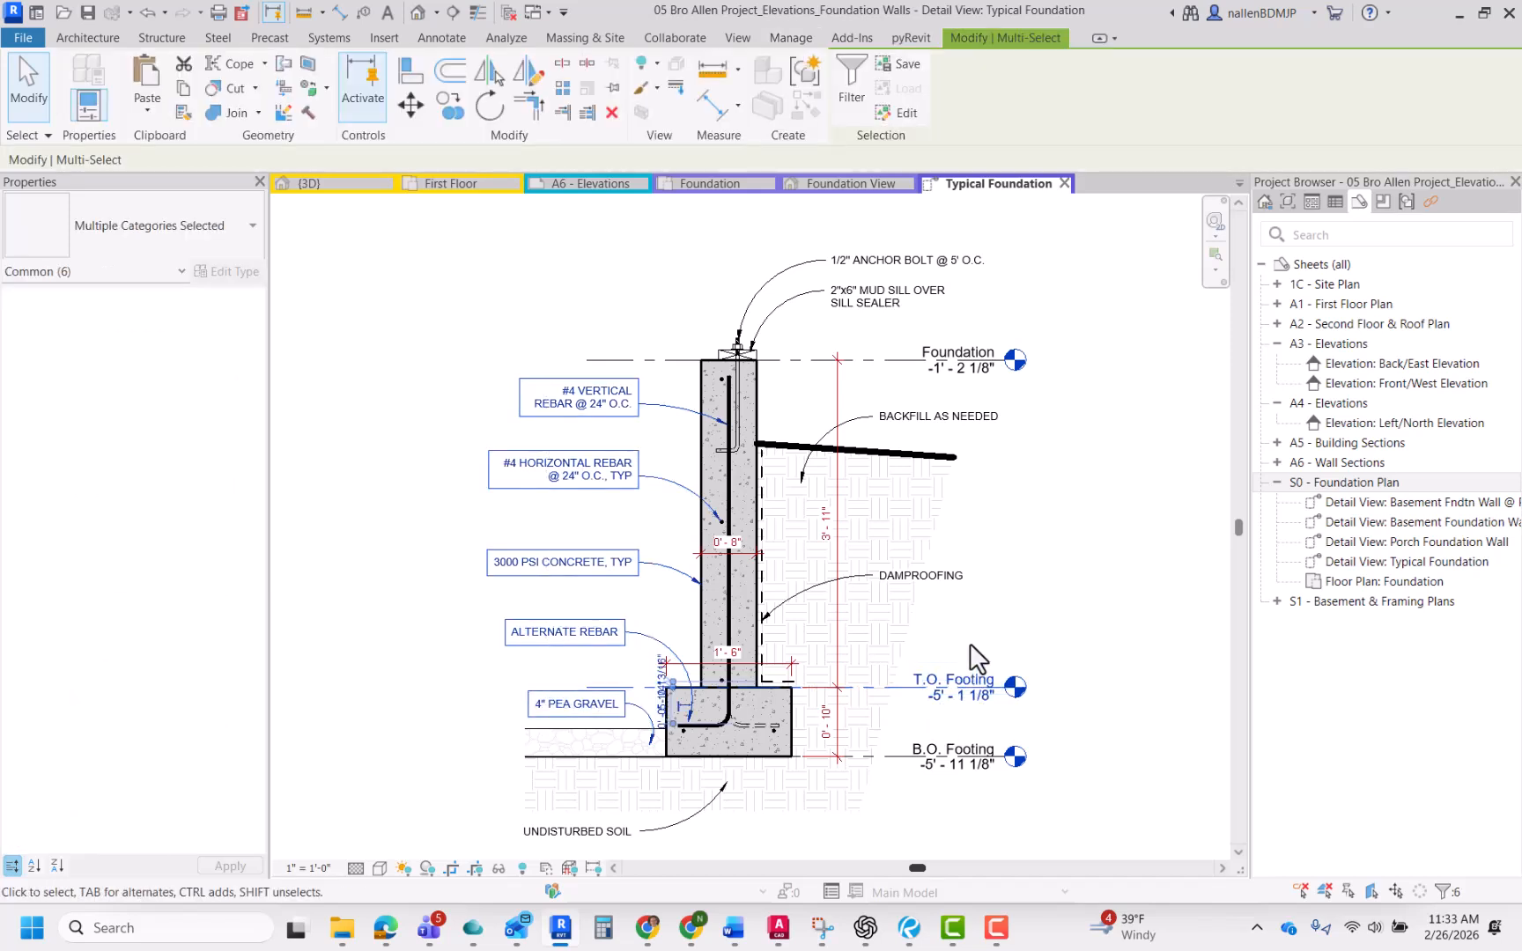
pyautogui.keyDown('shift'); pyautogui.click(969, 691); pyautogui.keyUp('shift')
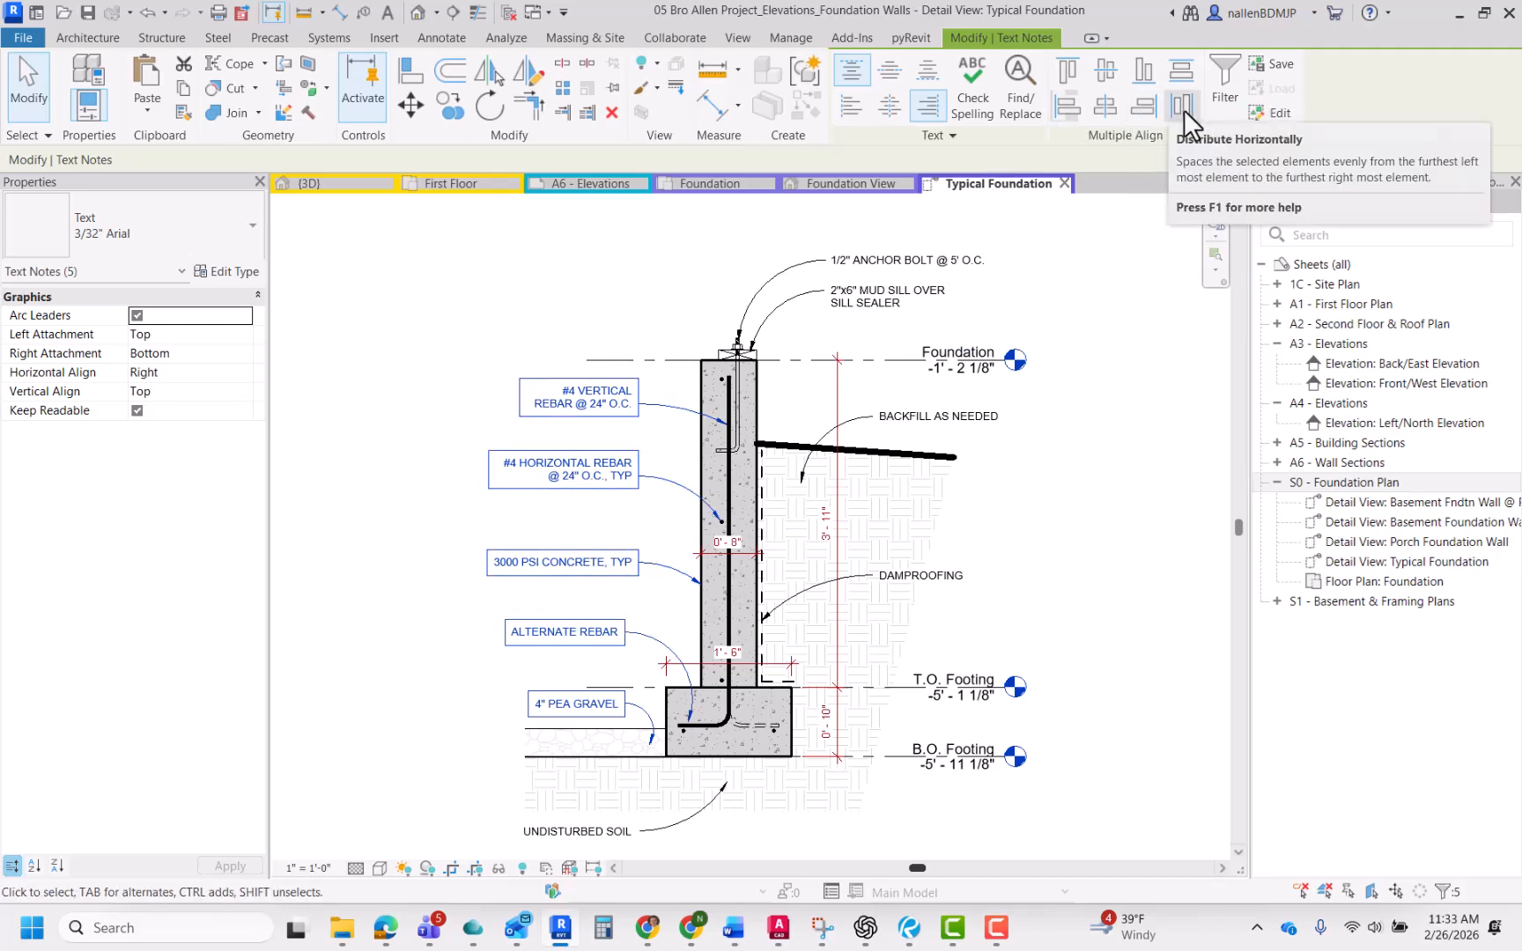
pyautogui.click(1181, 73)
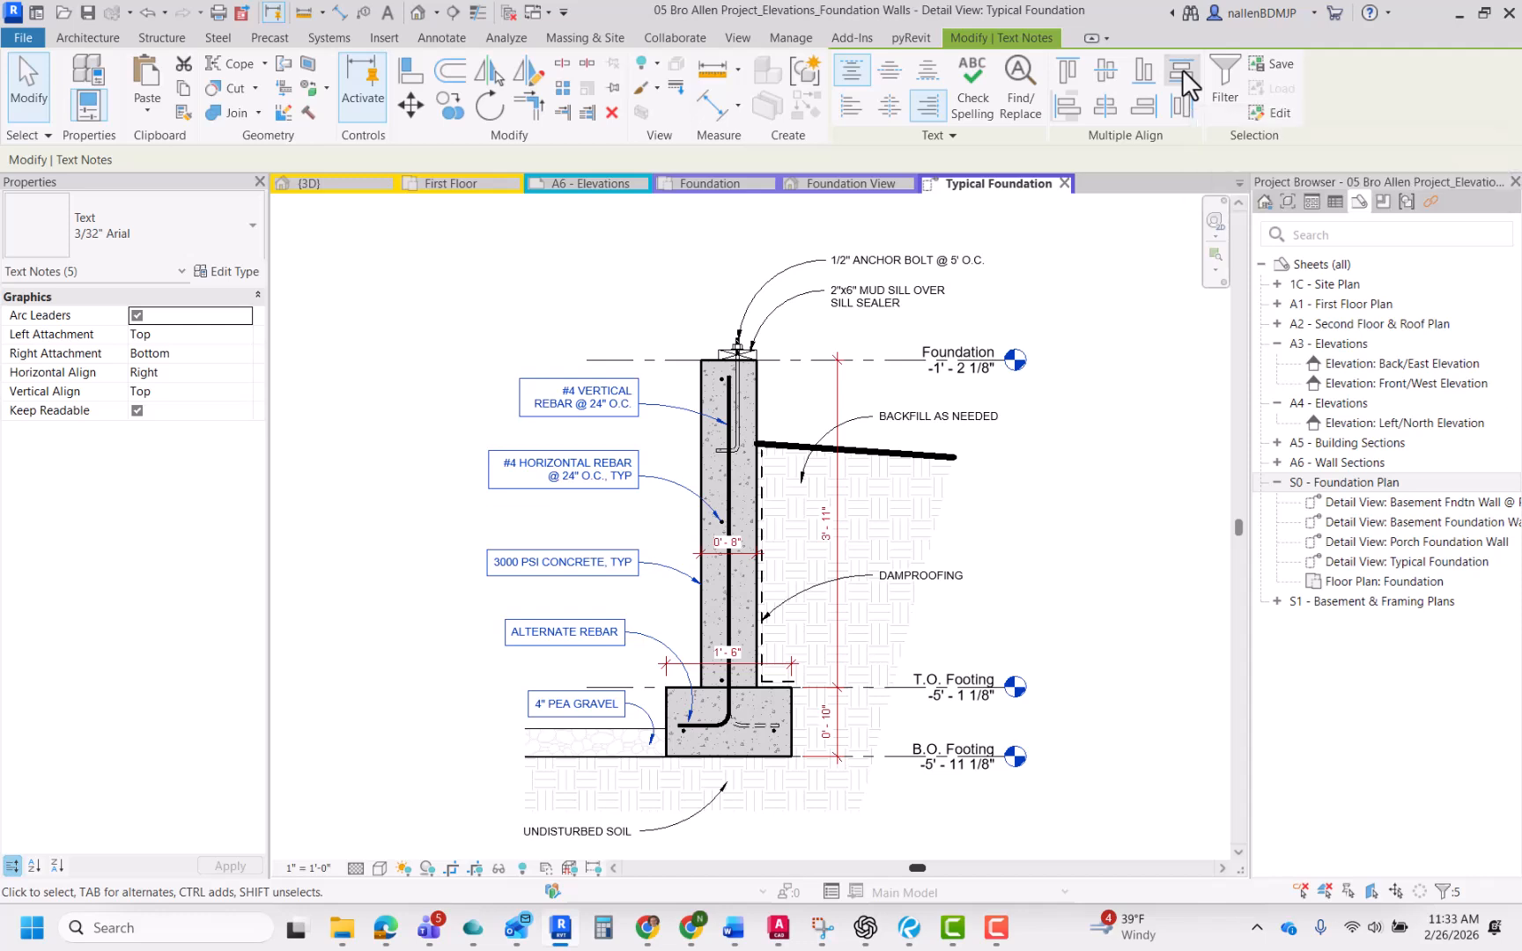
pyautogui.click(411, 454)
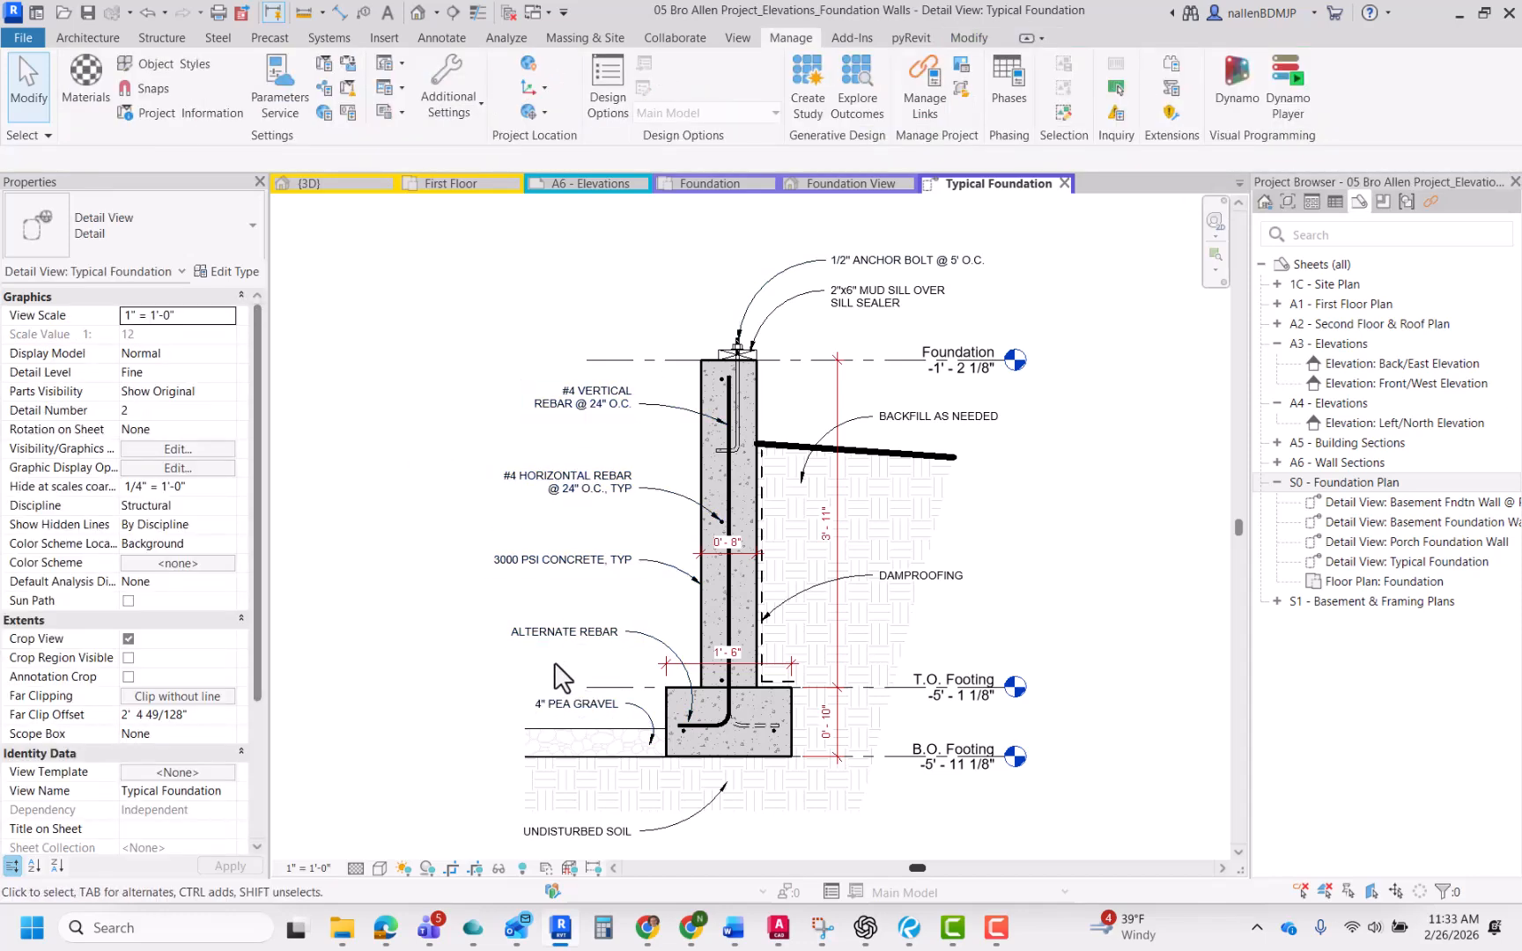
# Step: Review the Typical Foundation detail and the Foundation View, and open sheet S0 - Foundation Plan to check the placed detail
pyautogui.moveTo(577, 551); pyautogui.dragTo(541, 510, button='middle')
pyautogui.moveTo(934, 488); pyautogui.dragTo(886, 538, button='middle')
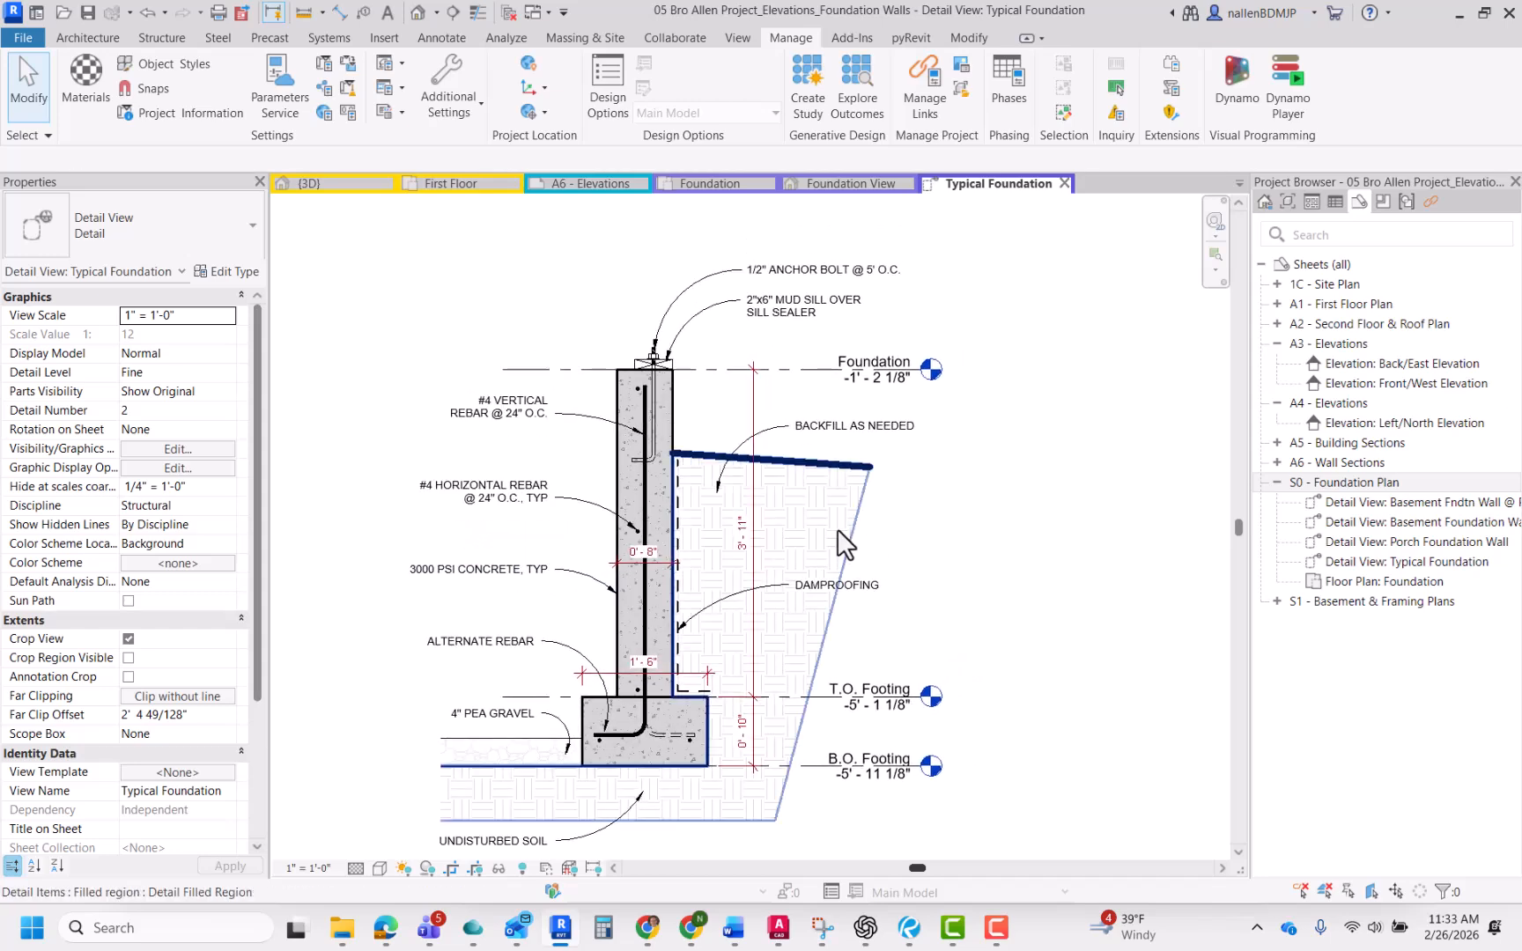
pyautogui.click(865, 183)
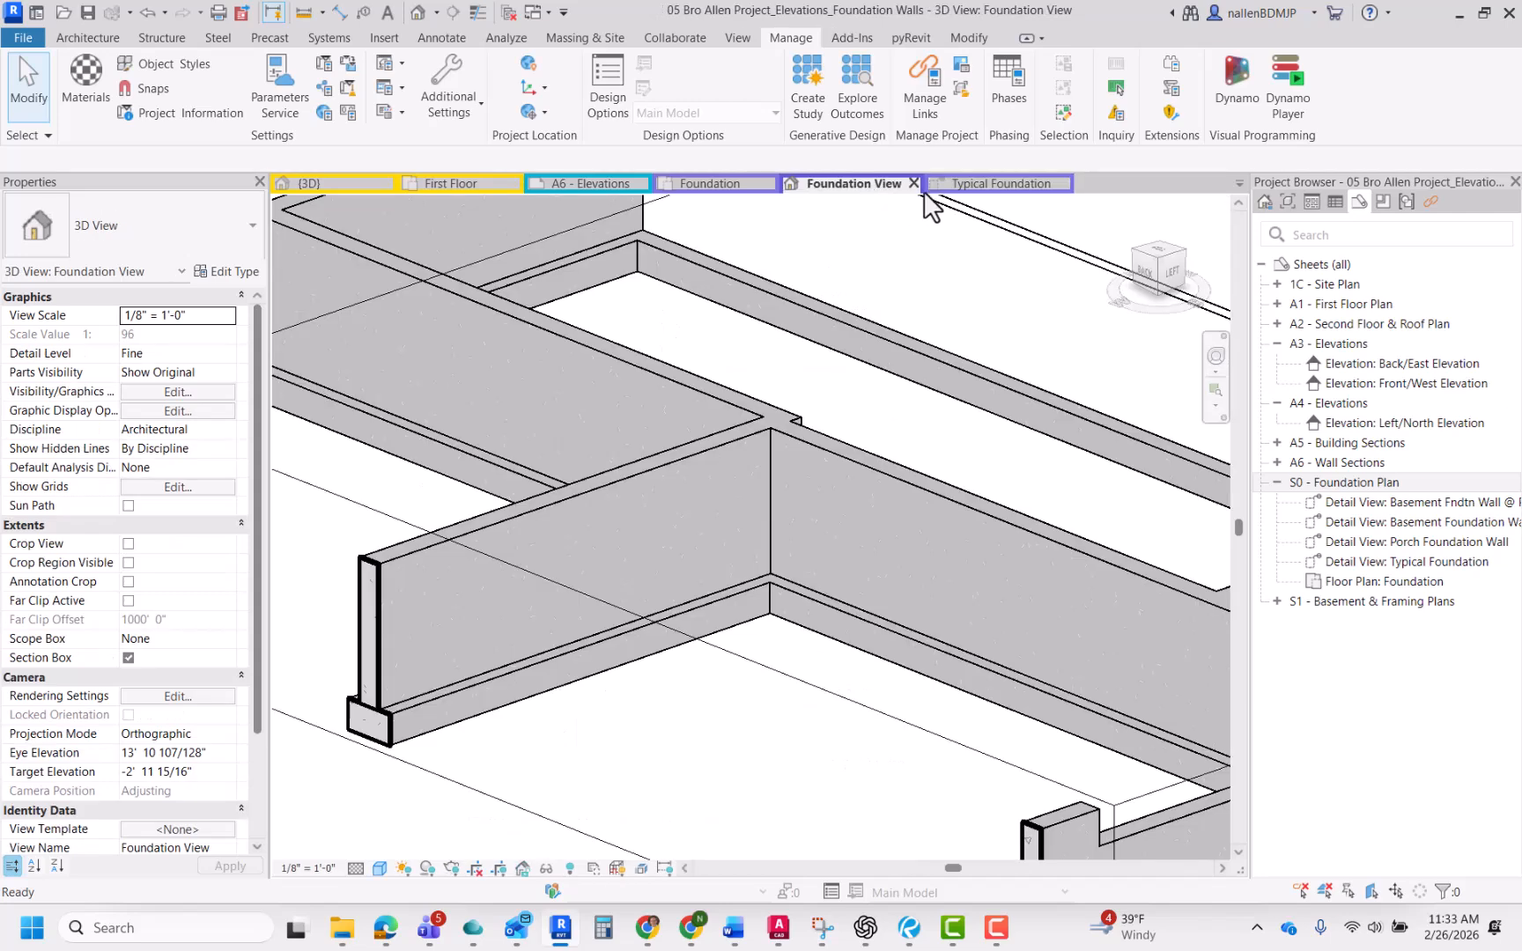
pyautogui.click(971, 184)
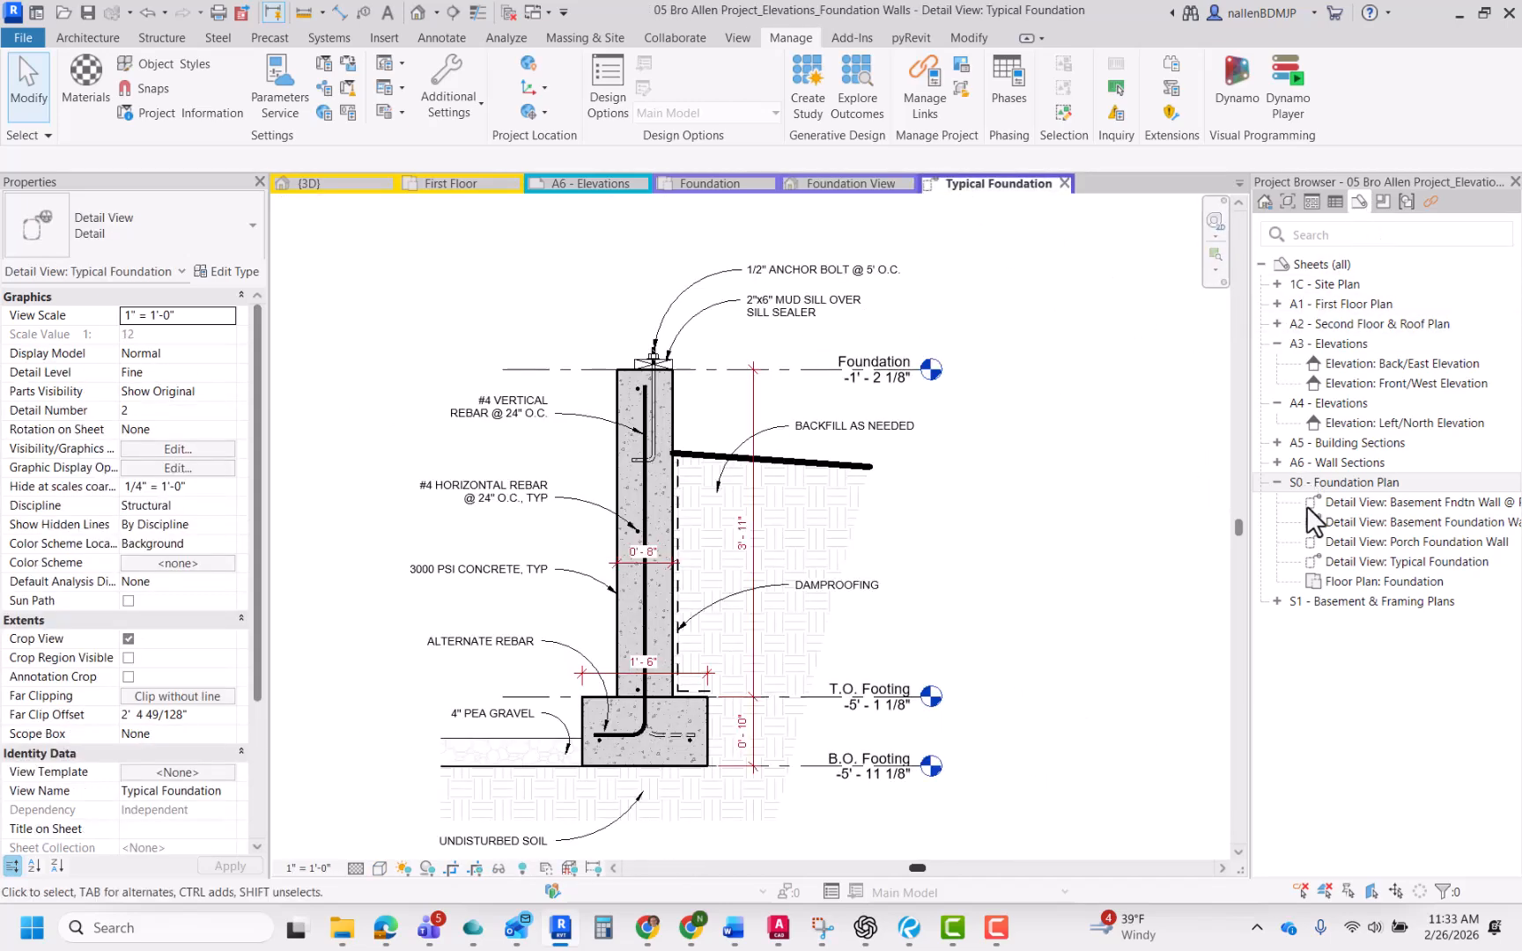
pyautogui.doubleClick(1327, 486)
pyautogui.scroll(-3, 791, 435)
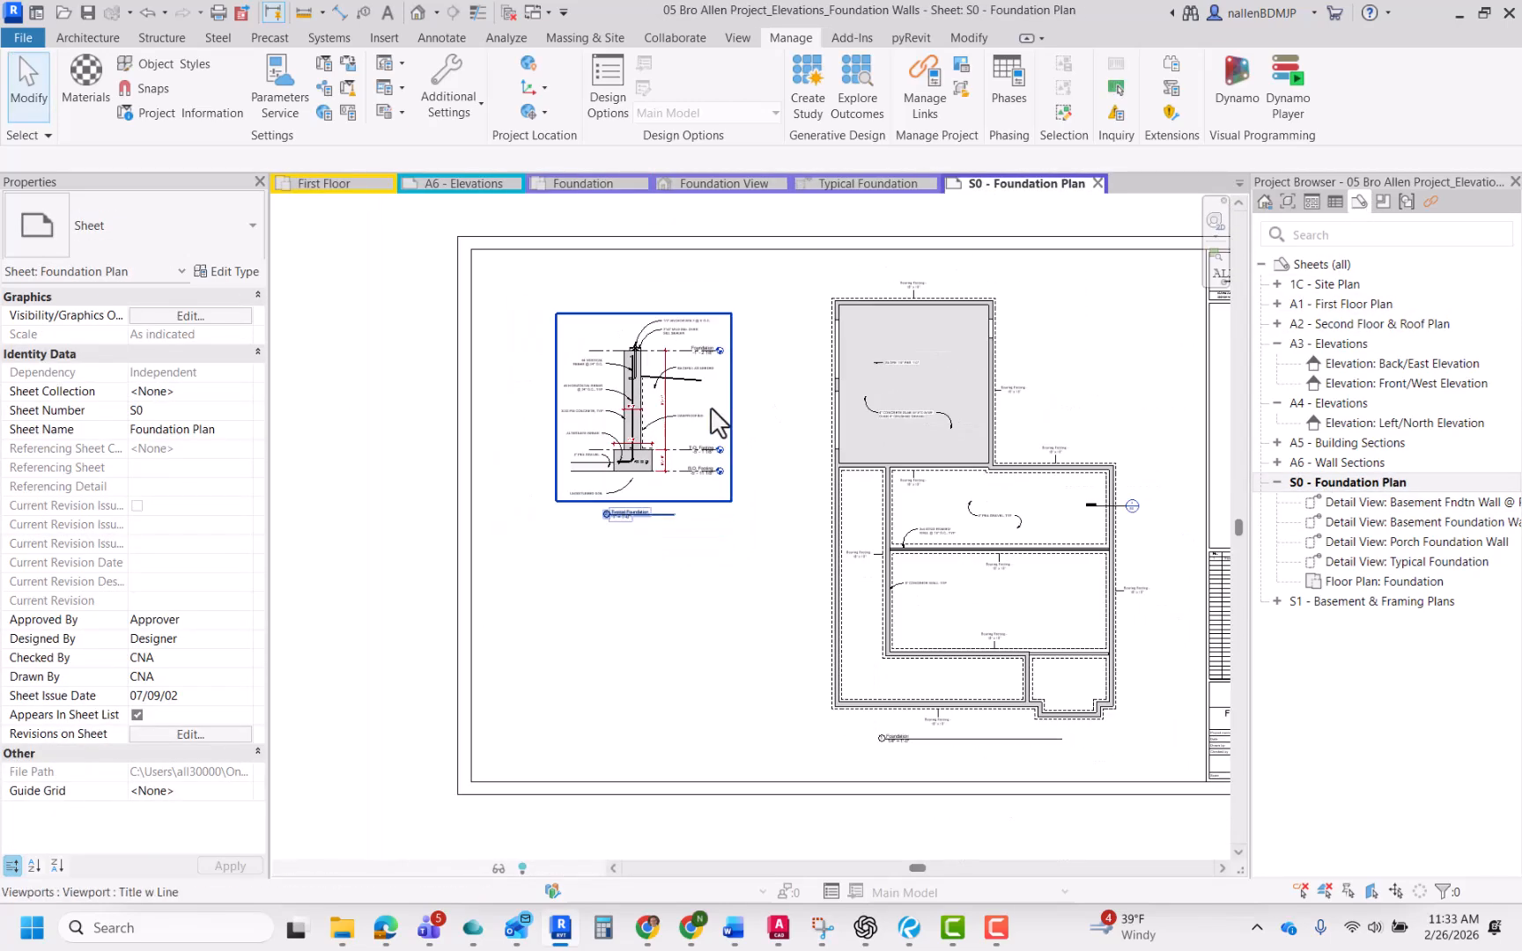
# Step: Move the Typical Foundation view title up on the sheet so it sits directly beneath the footing, level with the UNDISTURBED SOIL note
pyautogui.scroll(2, 705, 431)
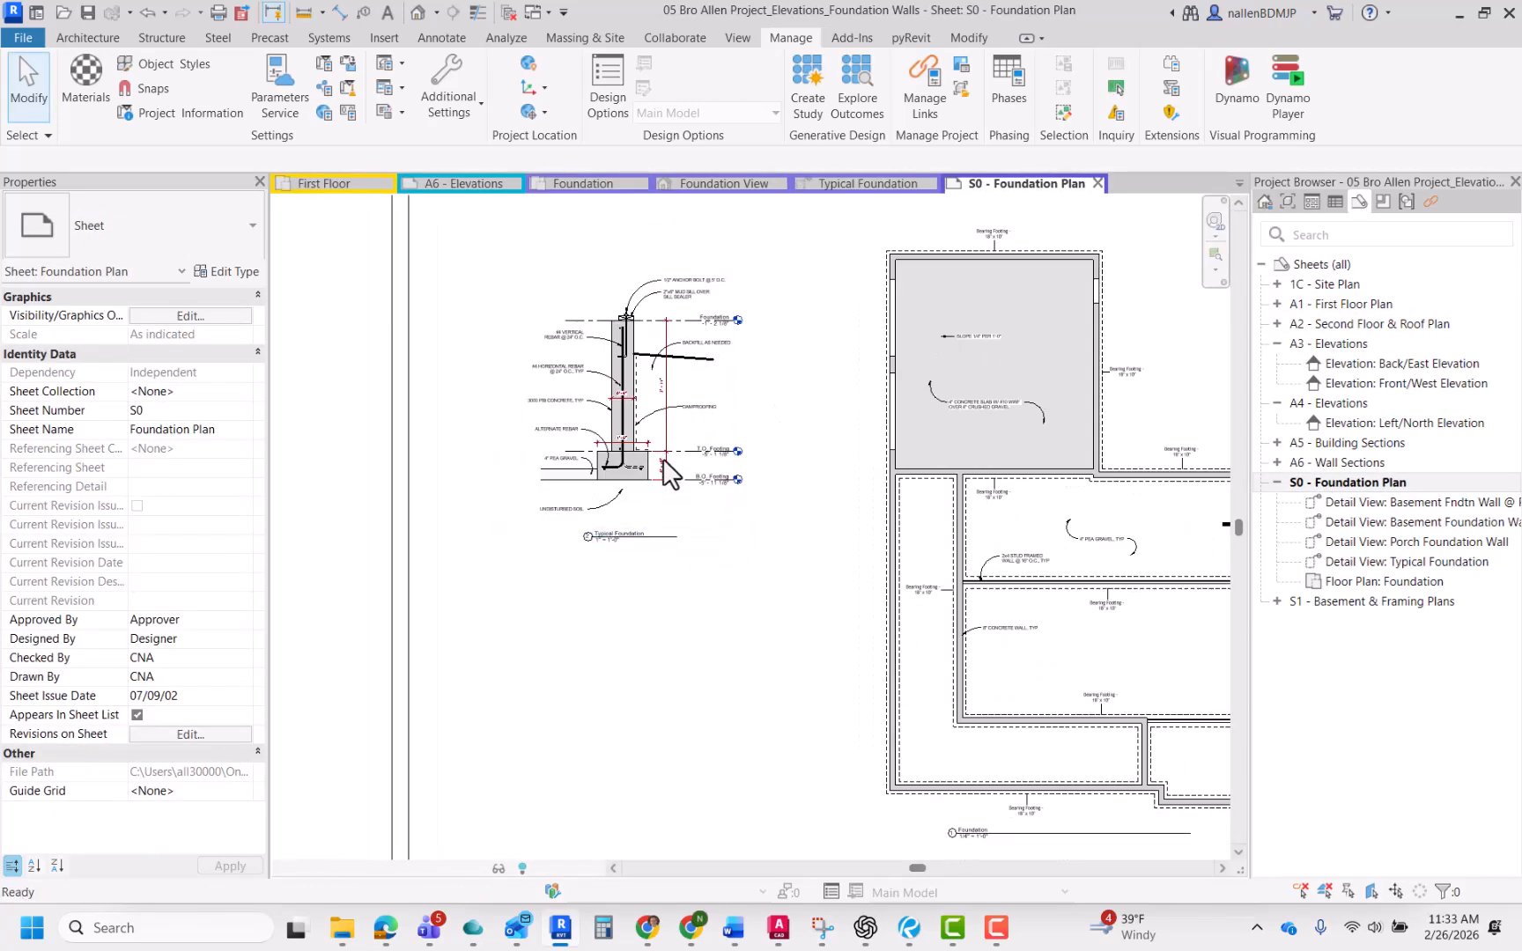
pyautogui.scroll(2, 643, 546)
pyautogui.click(667, 557)
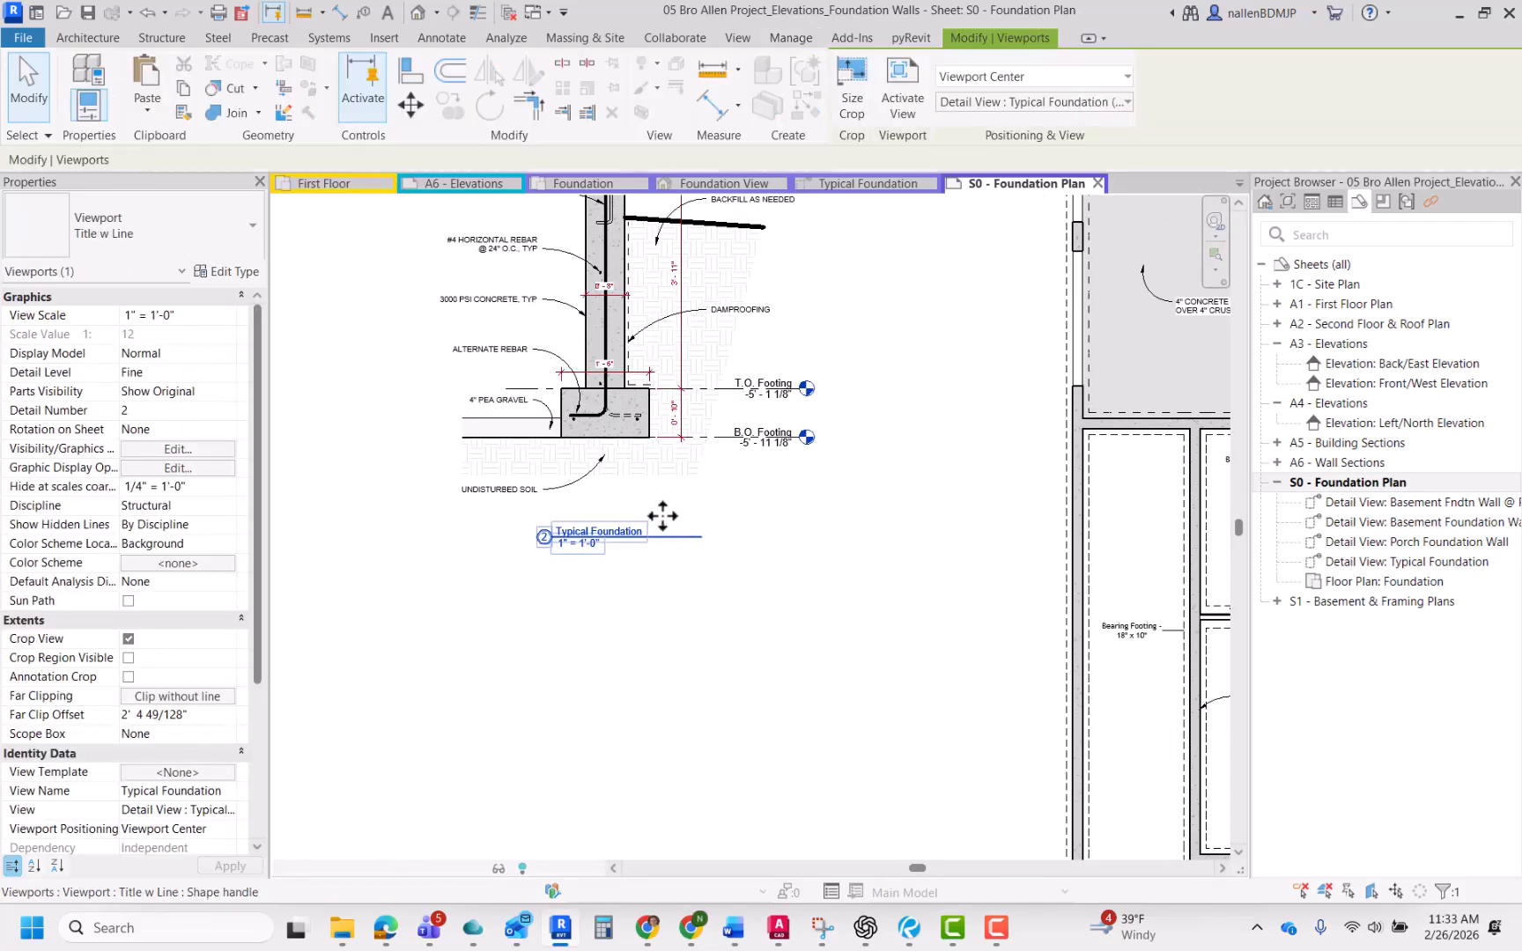
pyautogui.moveTo(663, 510); pyautogui.dragTo(662, 457)
pyautogui.click(659, 604)
pyautogui.scroll(-1, 650, 605)
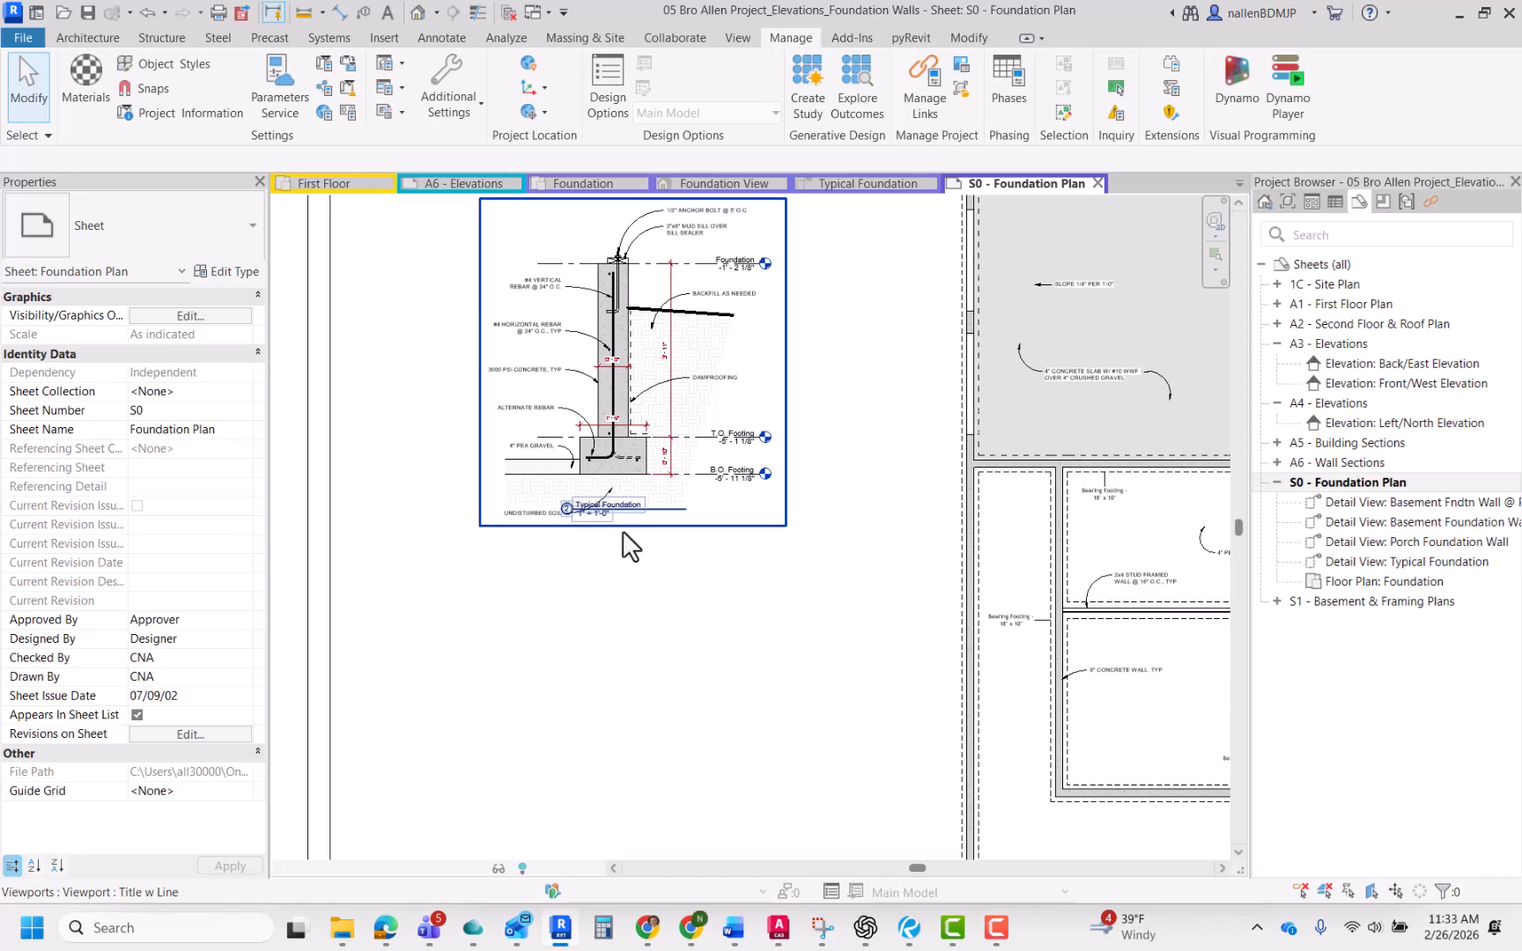
# Step: Move the Typical Foundation view title down so it sits just below the detail's viewport boundary, clear of the UNDISTURBED SOIL note
pyautogui.scroll(2, 621, 534)
pyautogui.click(670, 514)
pyautogui.moveTo(669, 514); pyautogui.dragTo(662, 572)
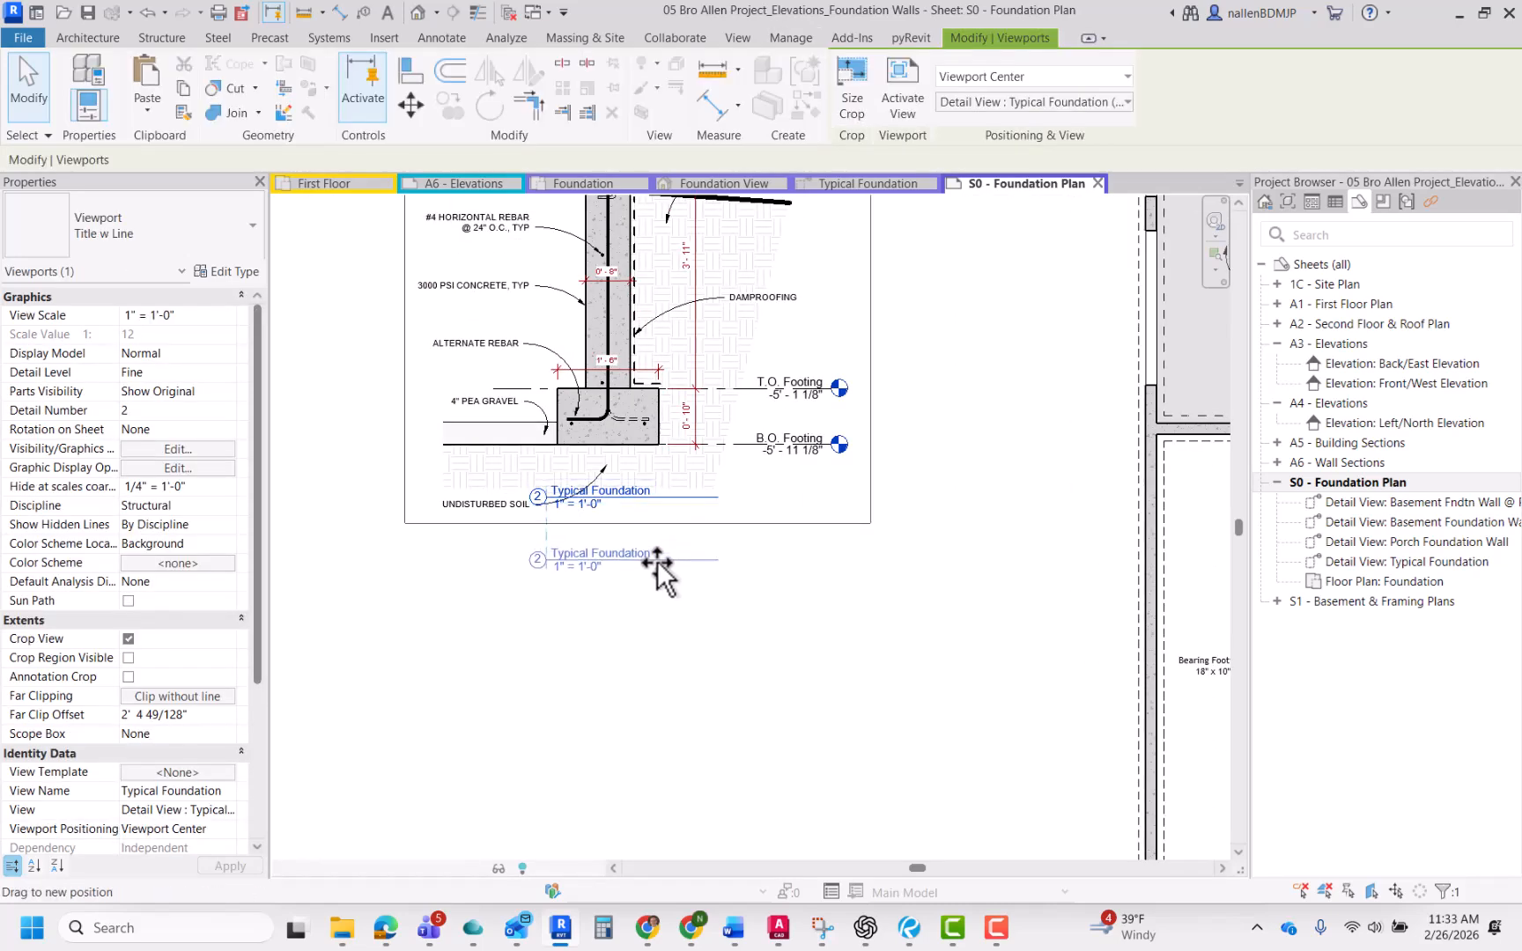
pyautogui.scroll(-1, 610, 634)
pyautogui.scroll(-3, 669, 608)
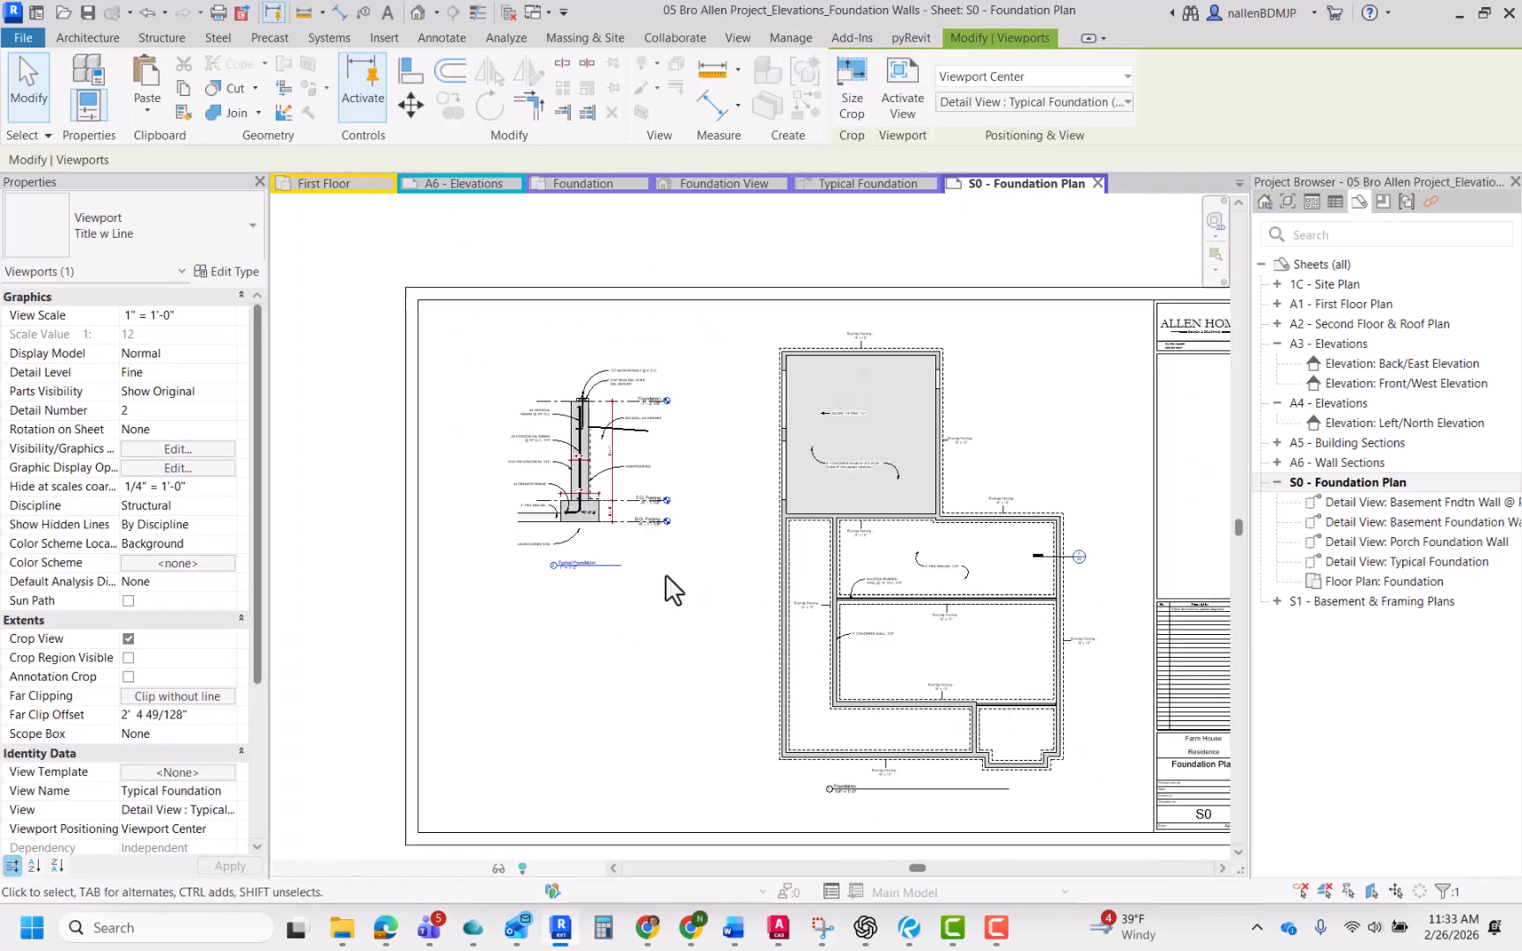
pyautogui.click(760, 445)
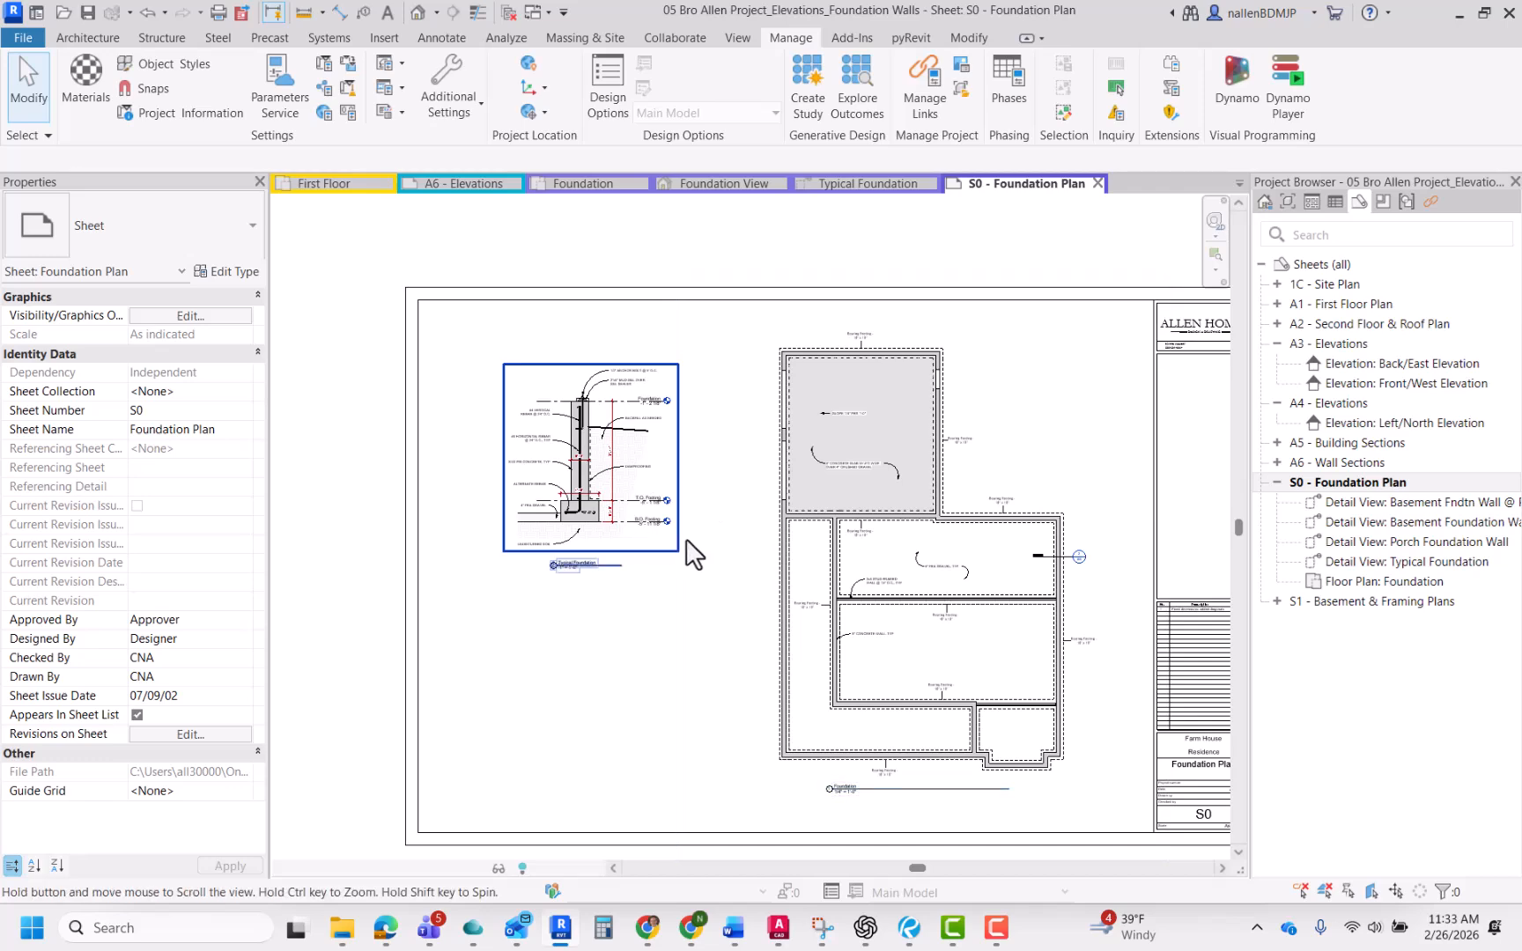
# Step: Examine the Typical Foundation detail's notes, dimensions and title, and how it sits beside the foundation plan on the sheet
pyautogui.moveTo(690, 554); pyautogui.dragTo(687, 565, button='middle')
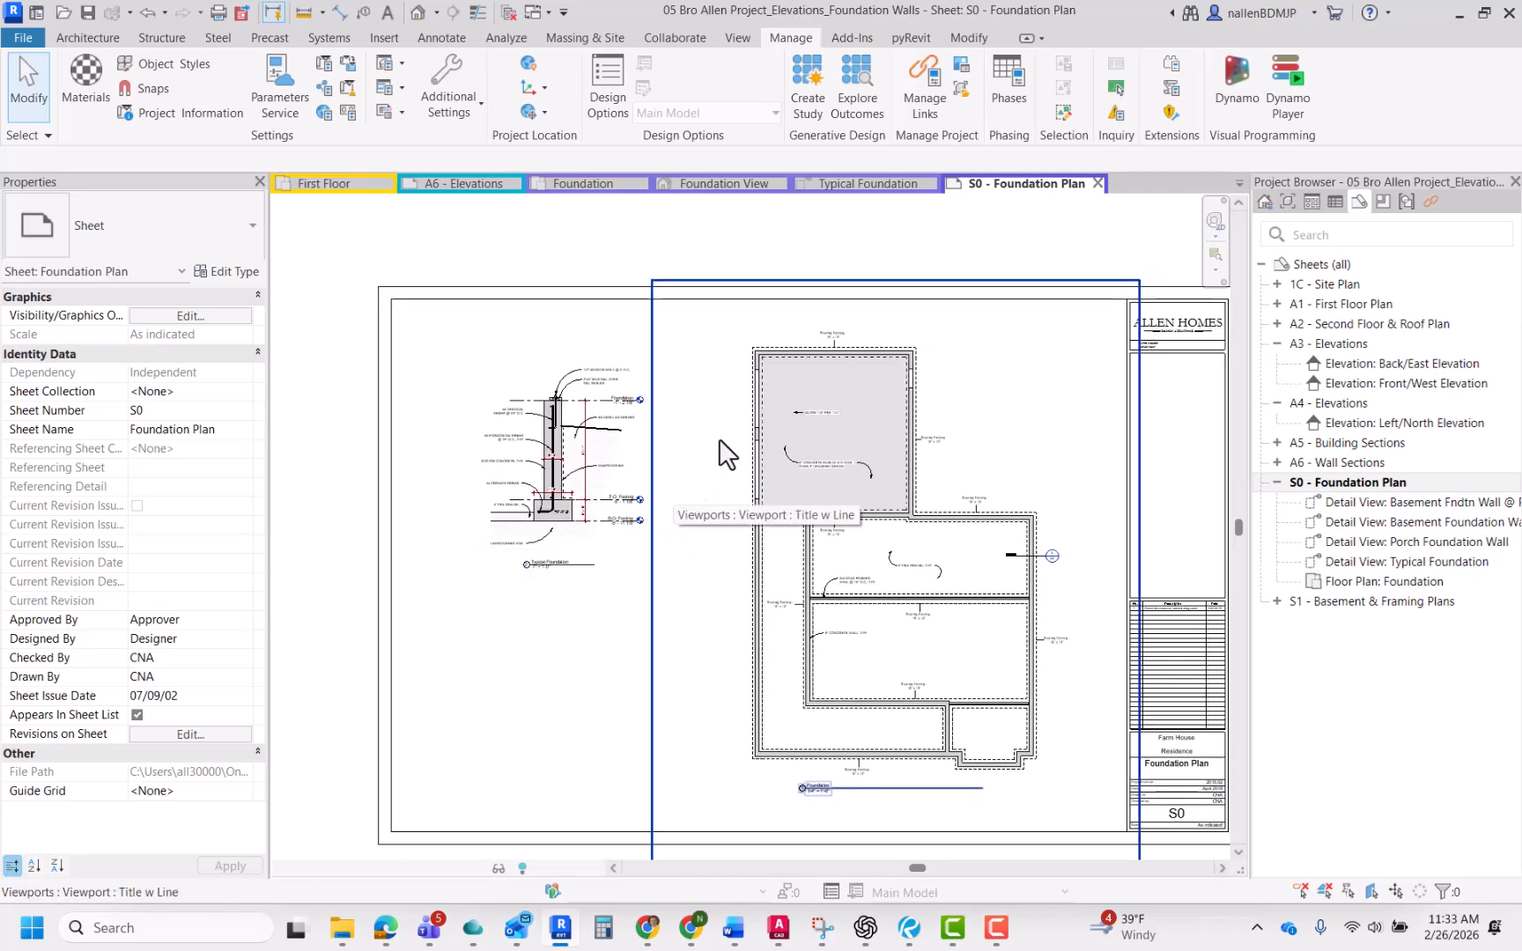
pyautogui.scroll(2, 731, 422)
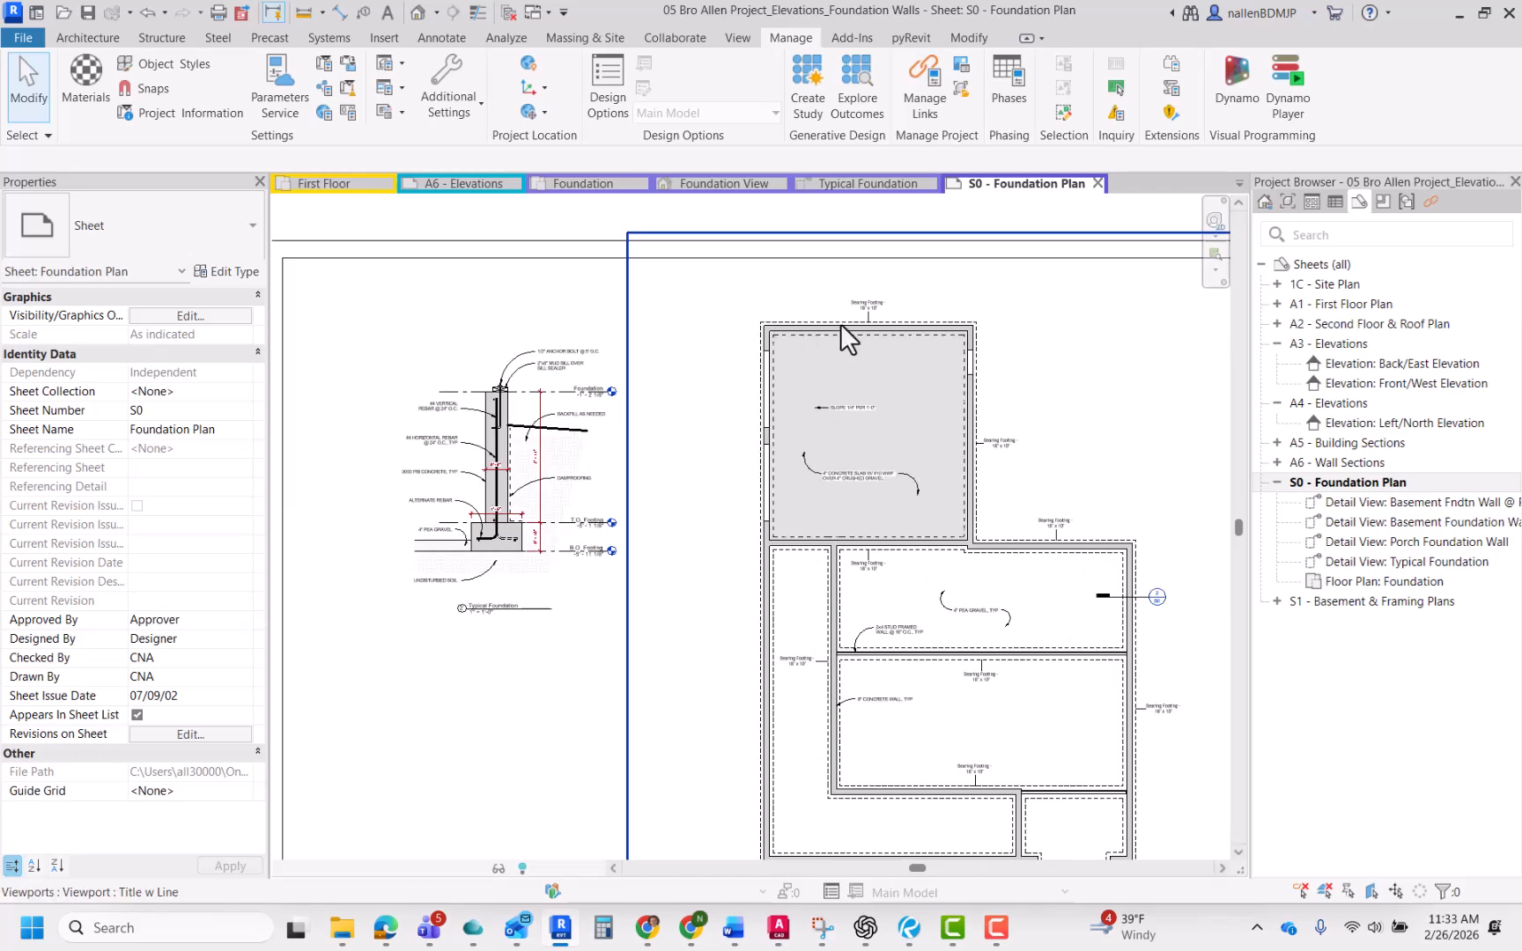
pyautogui.scroll(-2, 775, 617)
pyautogui.moveTo(827, 674); pyautogui.dragTo(907, 622, button='middle')
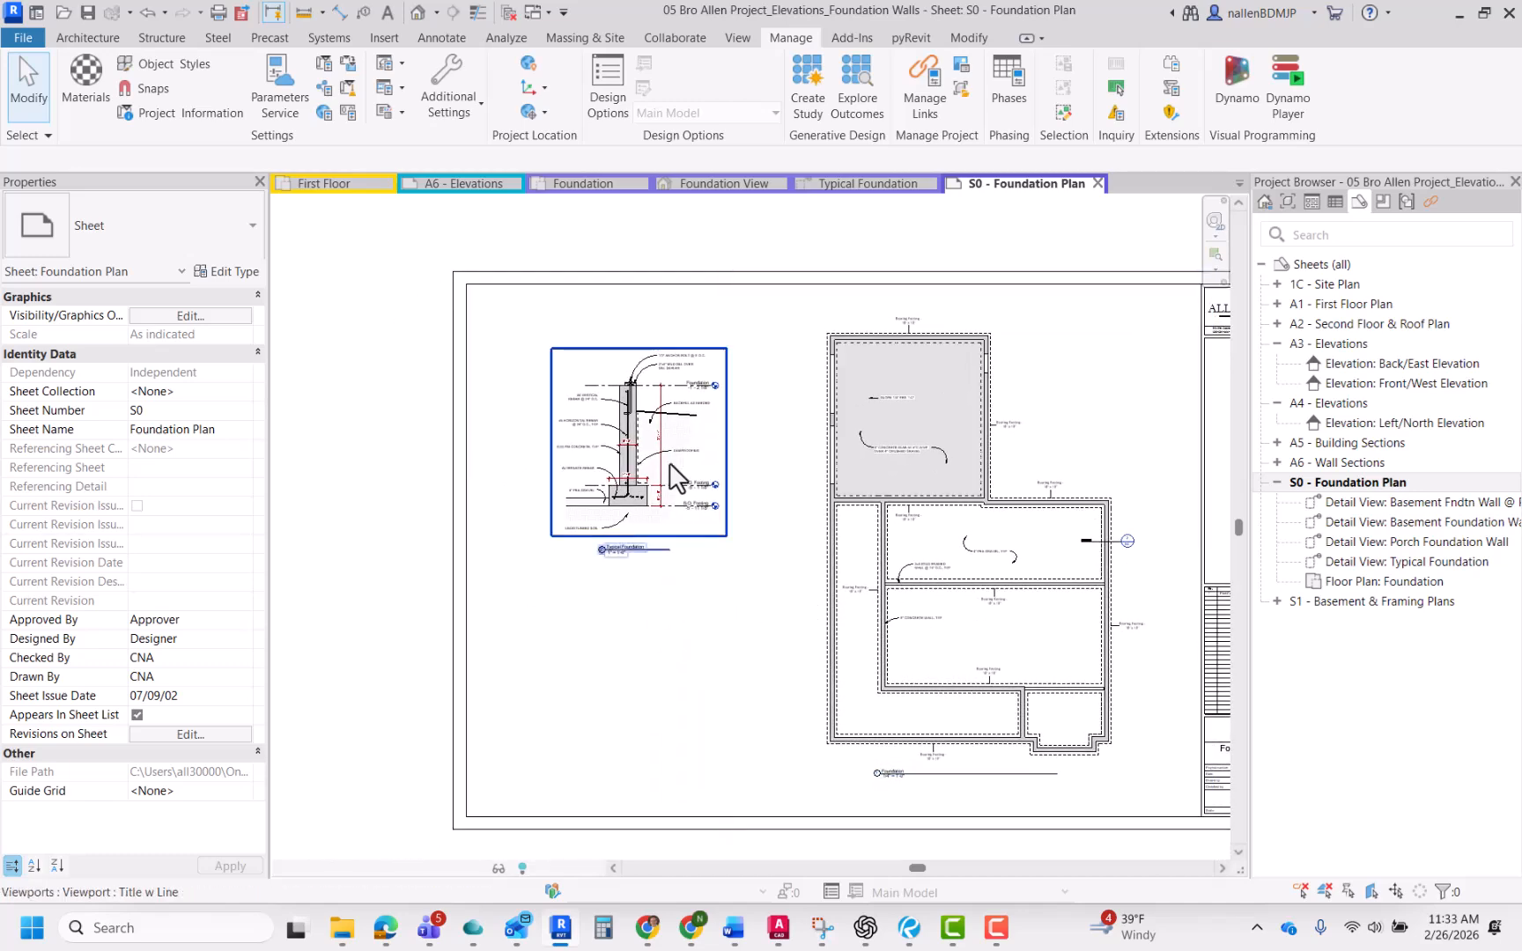
pyautogui.scroll(5, 611, 531)
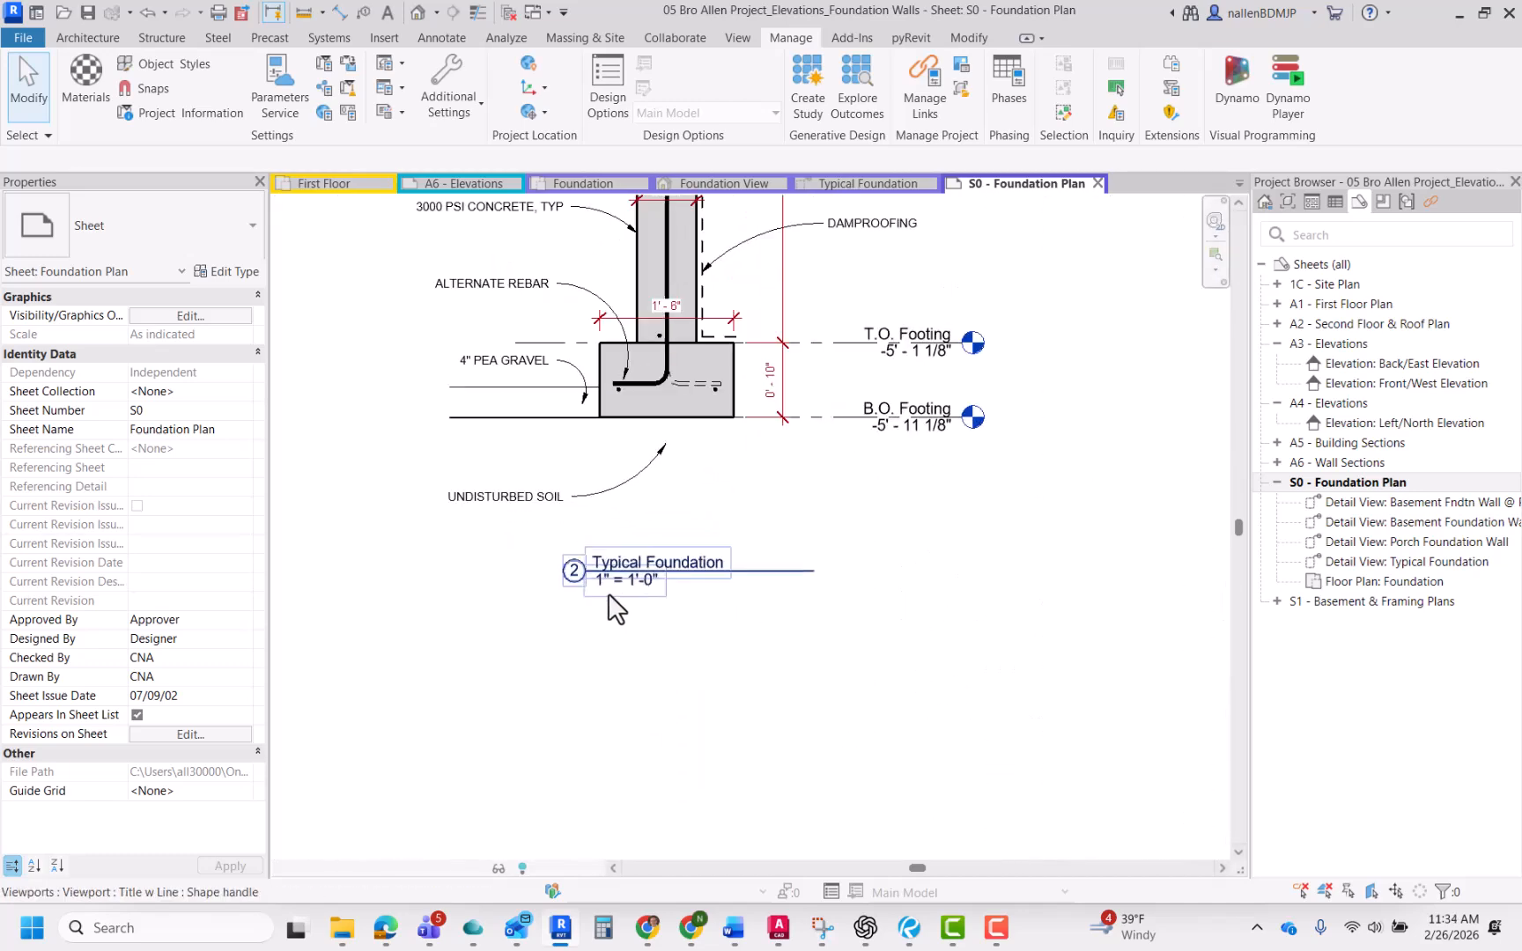
pyautogui.scroll(-2, 652, 581)
pyautogui.click(675, 552)
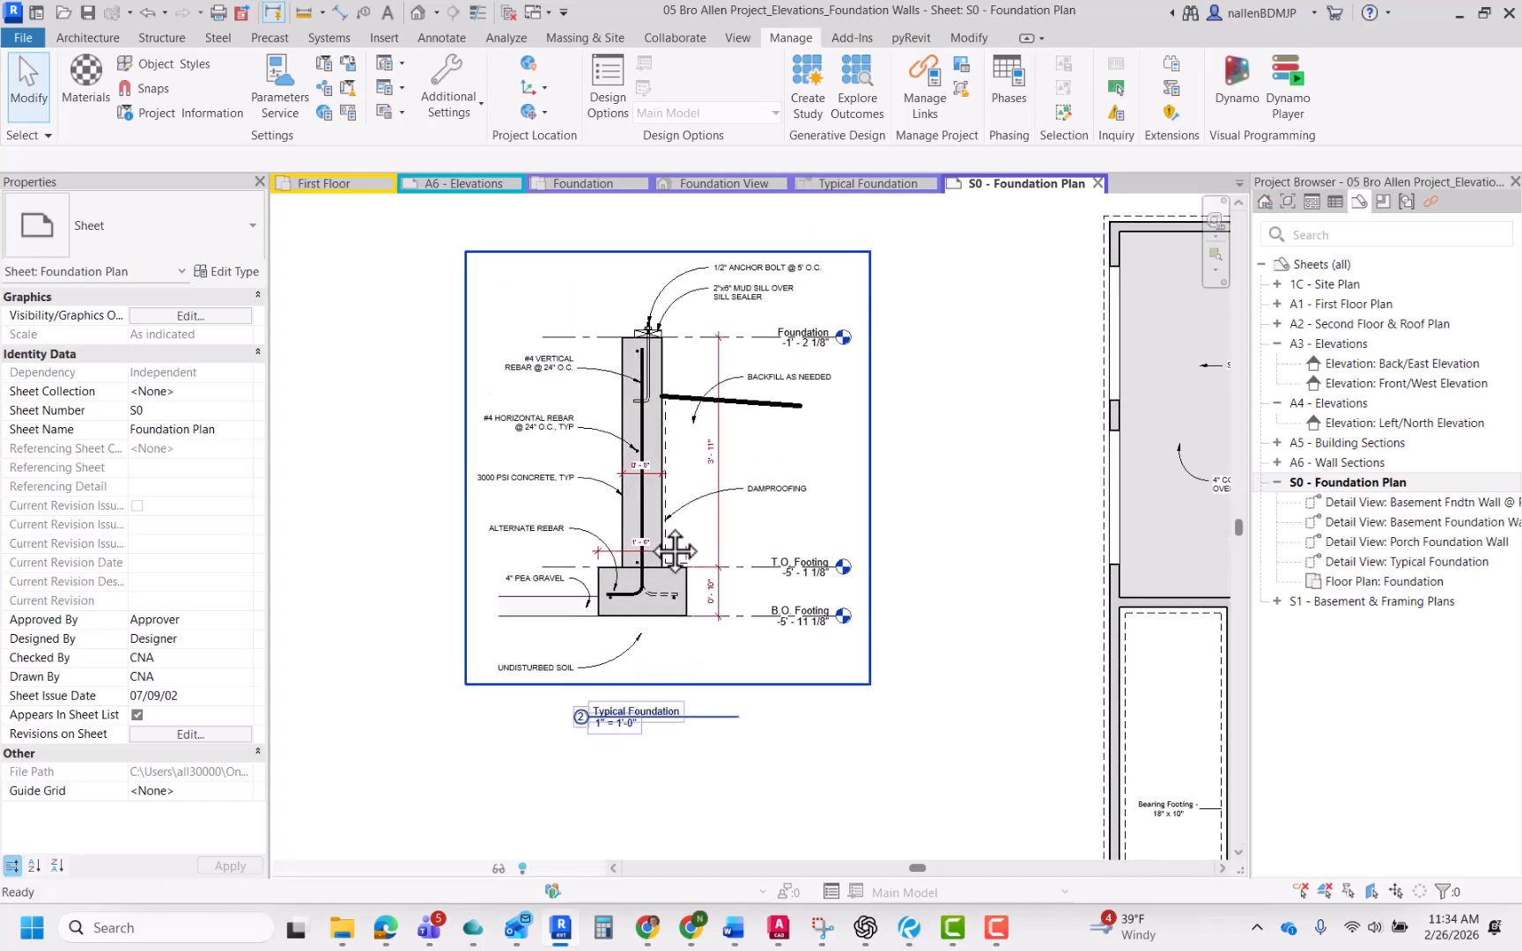
pyautogui.scroll(-2, 674, 426)
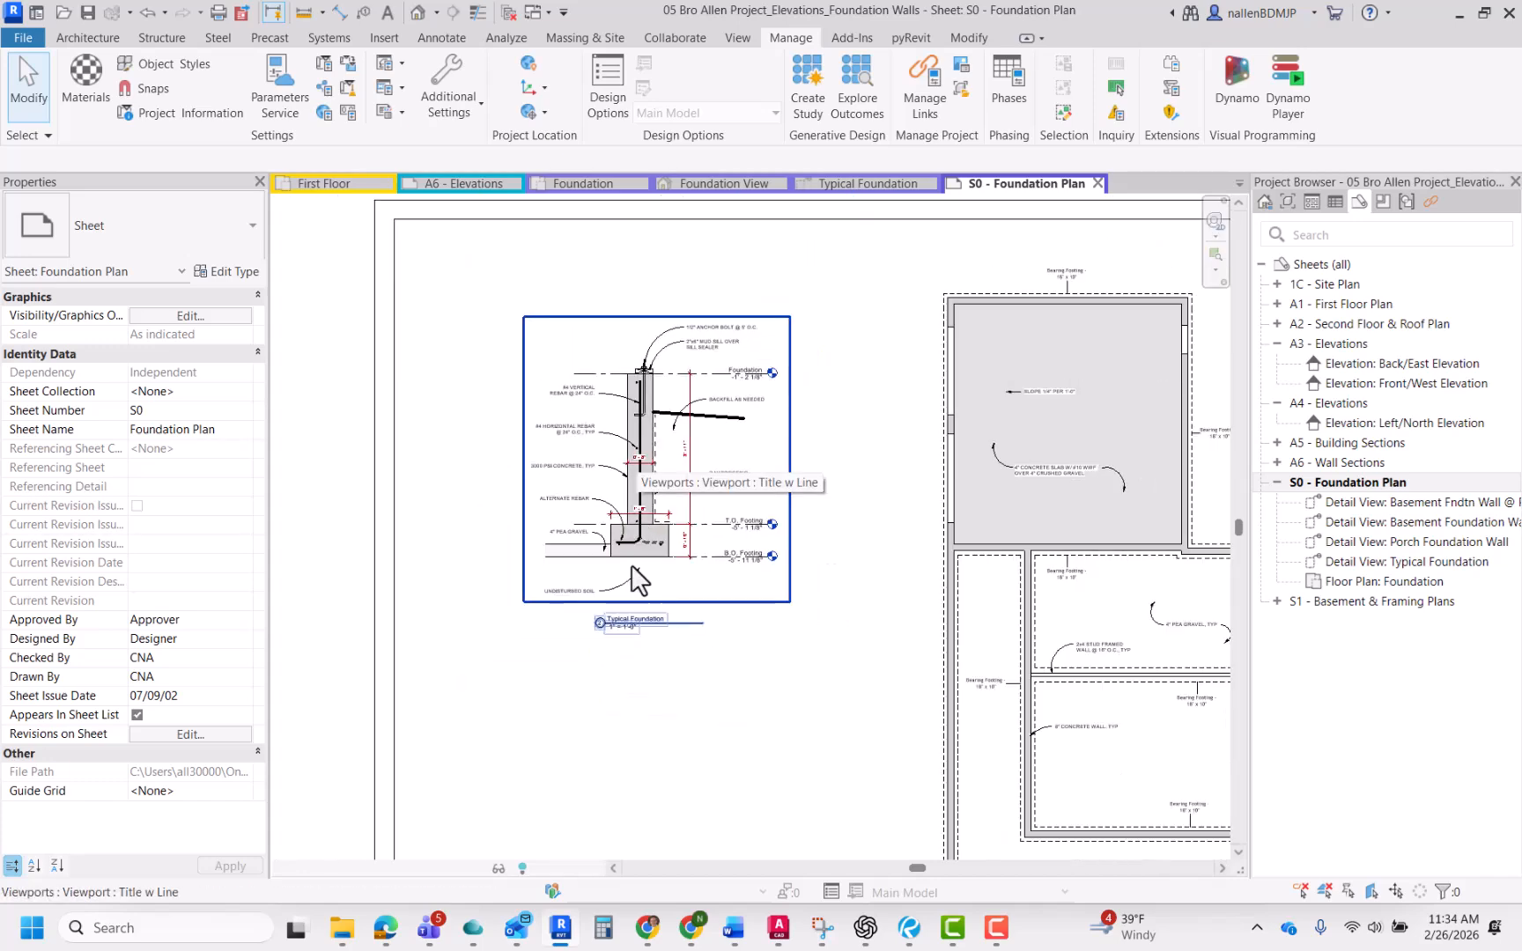
pyautogui.moveTo(655, 656); pyautogui.dragTo(659, 549, button='middle')
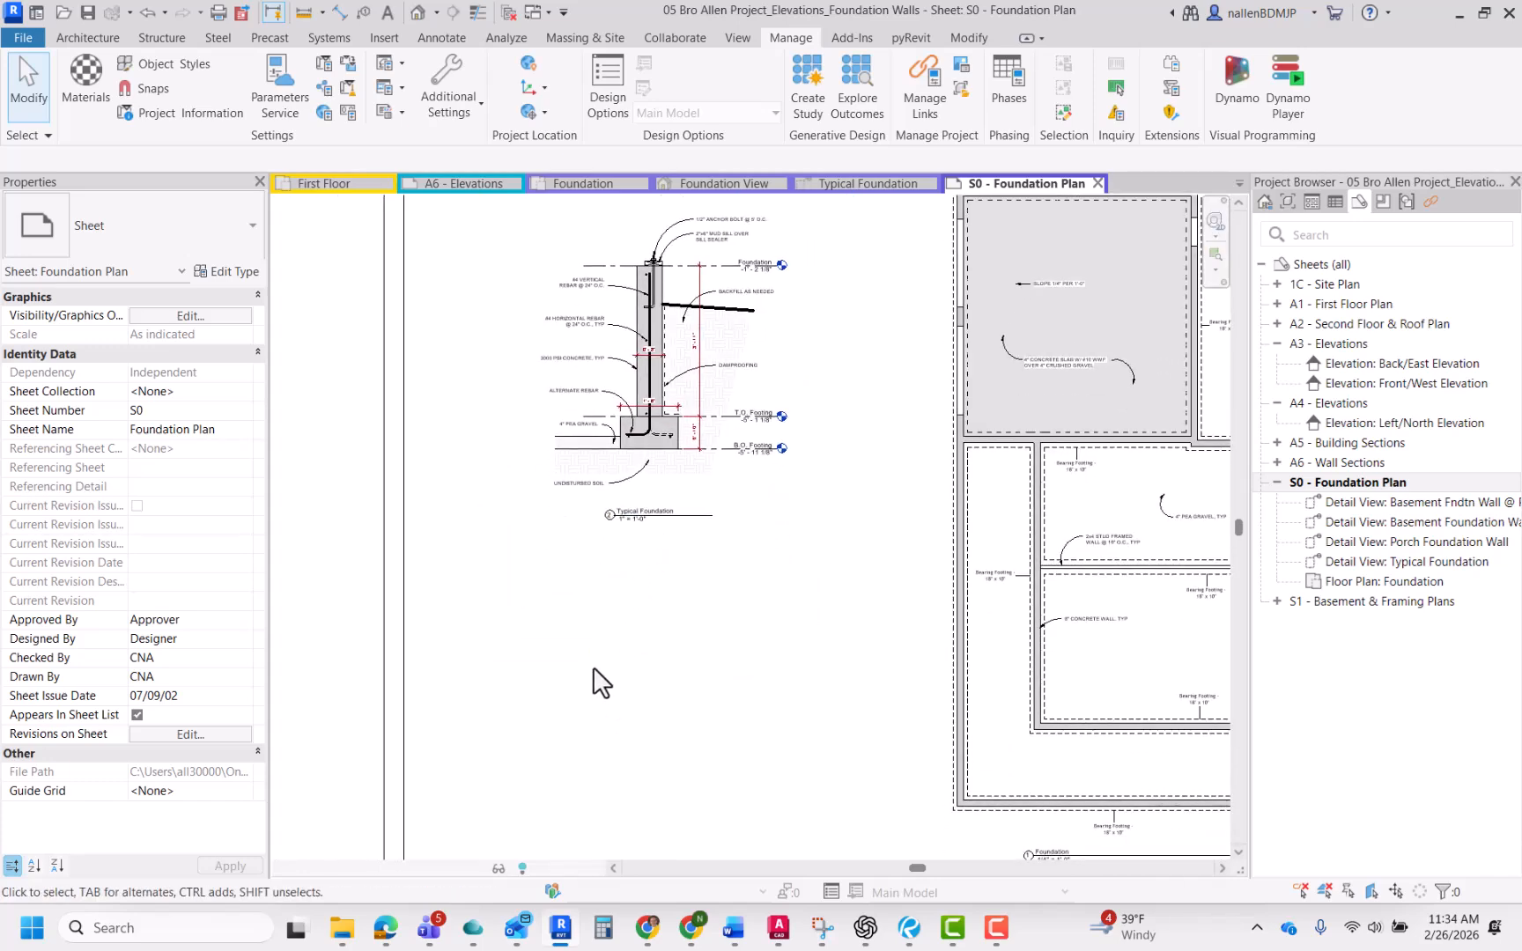
pyautogui.scroll(-2, 601, 683)
pyautogui.moveTo(658, 665); pyautogui.dragTo(655, 665, button='middle')
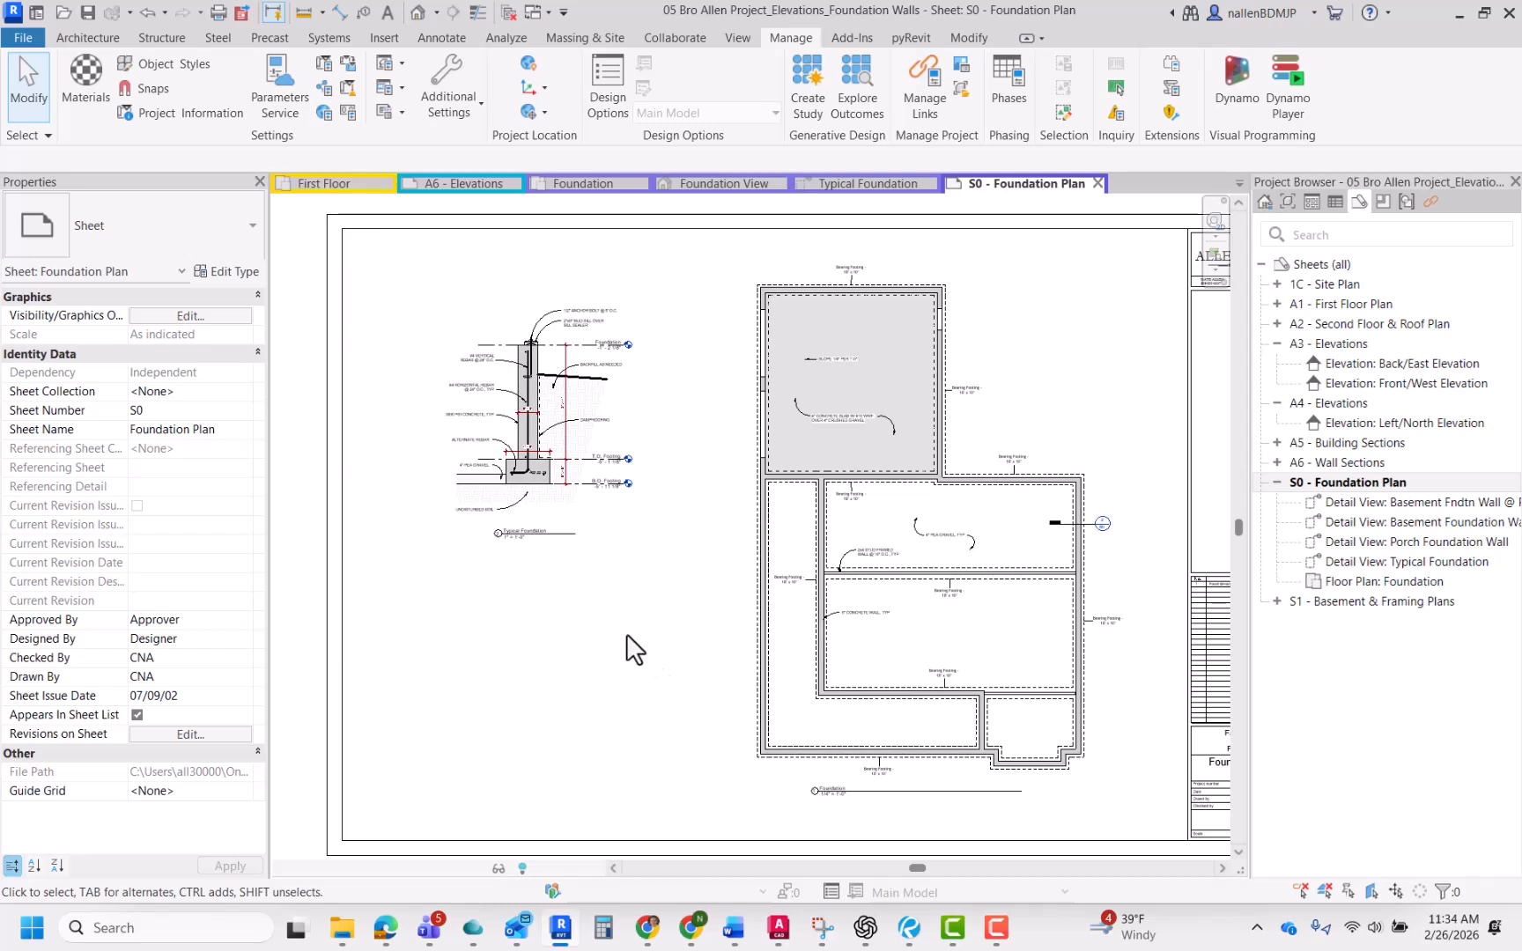